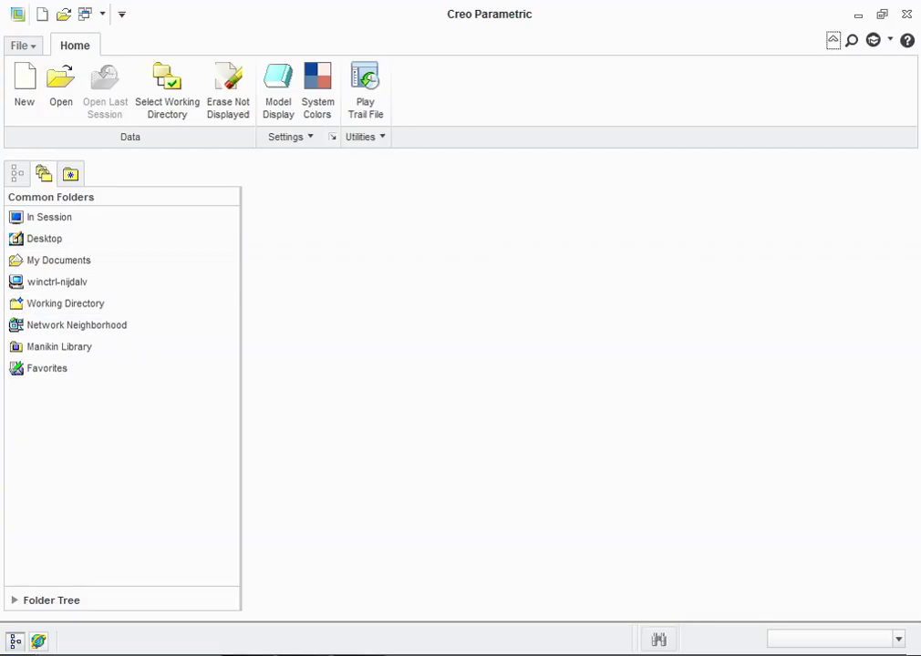
# Step: Start a new solid part in Creo Parametric
pyautogui.click(25, 86)
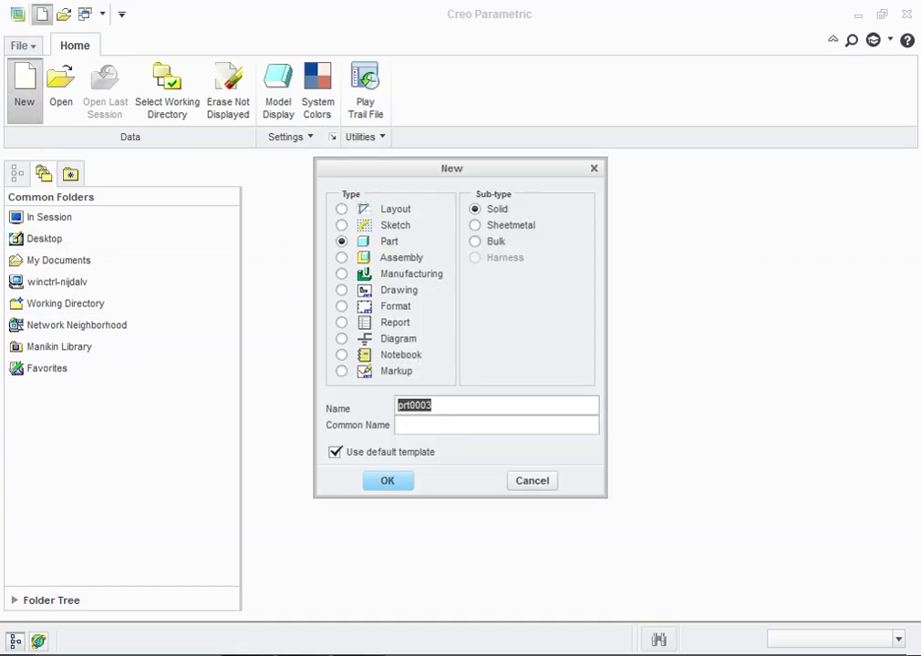
# Step: Name the new part 'Fork' and start a sketch on its FRONT datum plane
pyautogui.write('Fork')
pyautogui.press('Return')
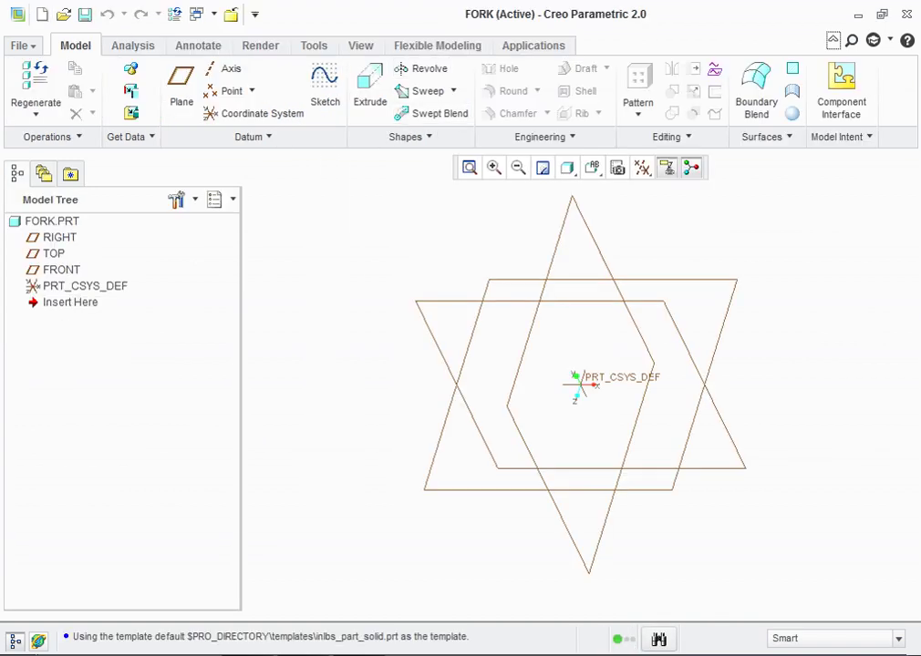
pyautogui.click(61, 270)
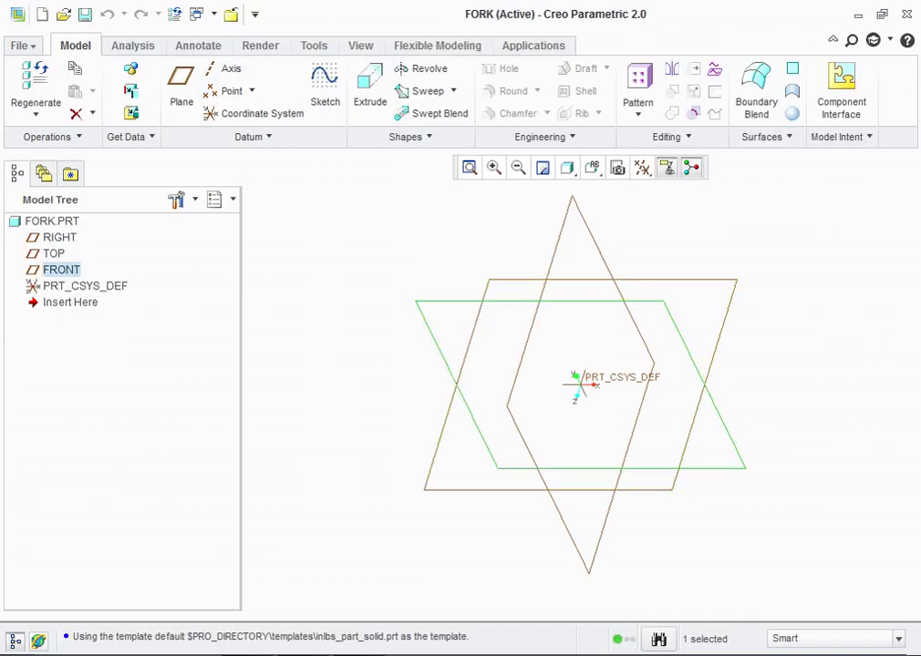
pyautogui.click(61, 270)
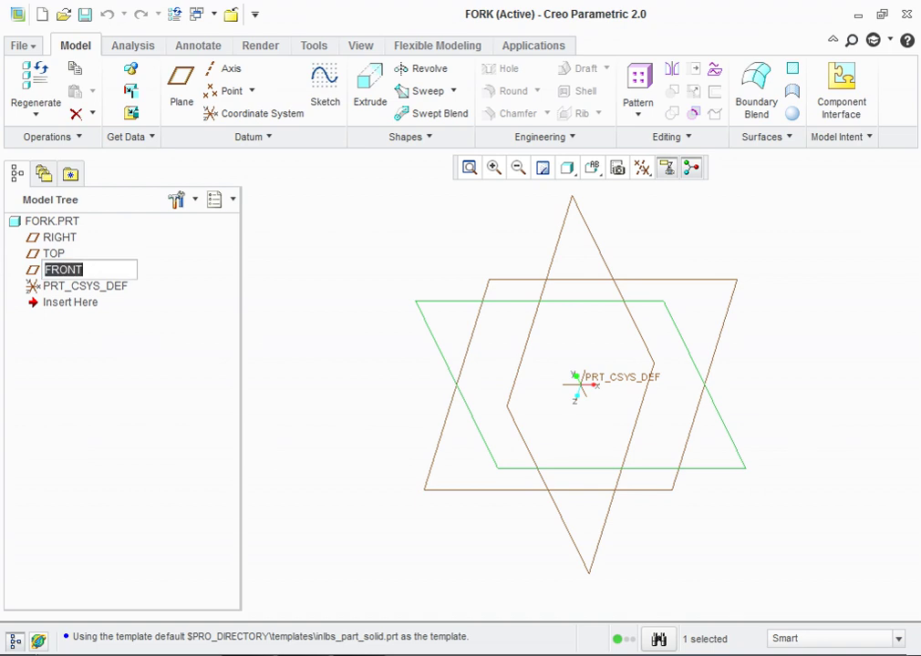
pyautogui.click(325, 87)
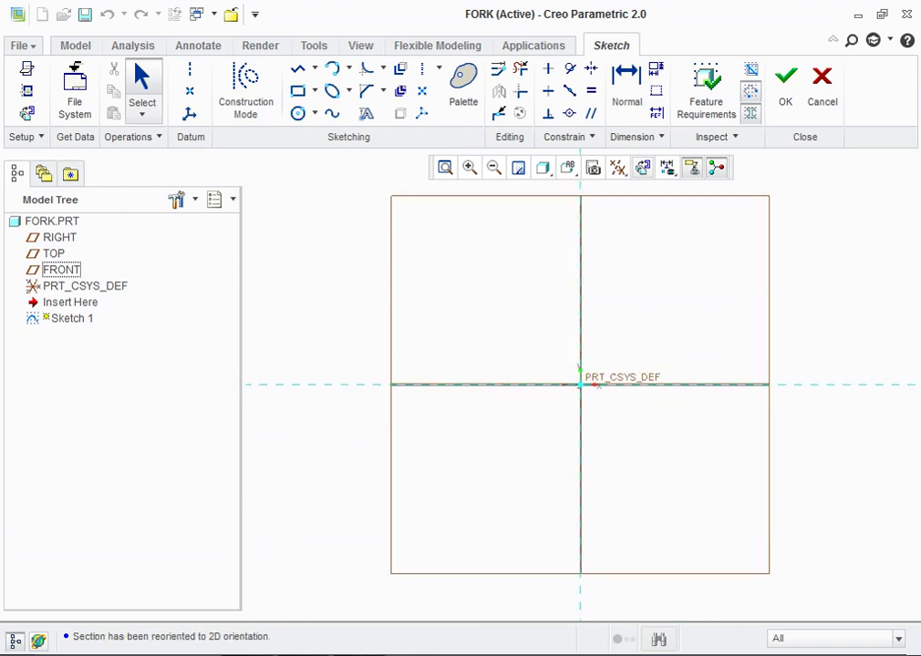
# Step: Hide the datum planes and draw the first three profile lines from the origin, going up and left
pyautogui.click(617, 167)
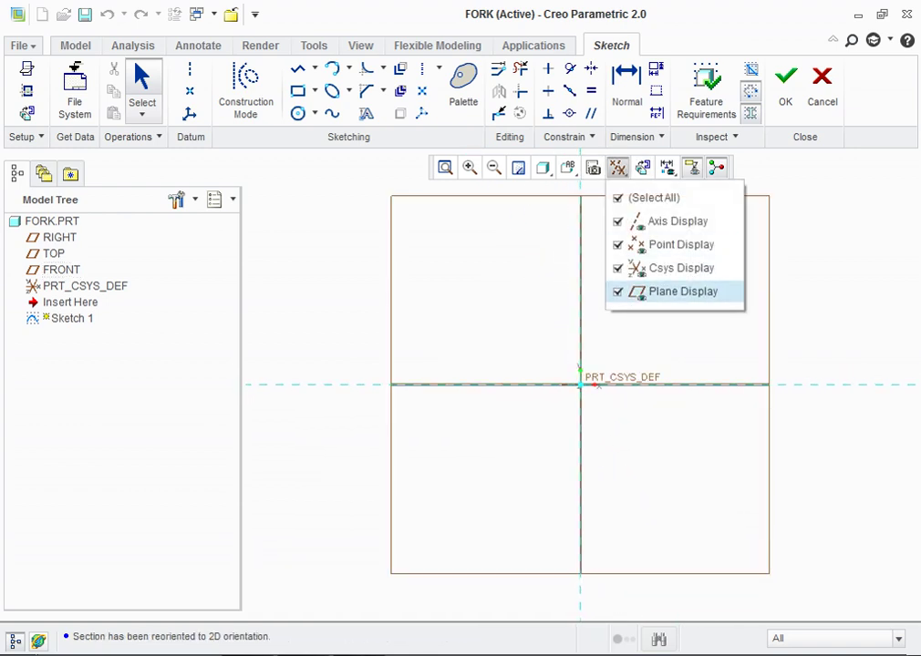
pyautogui.click(682, 292)
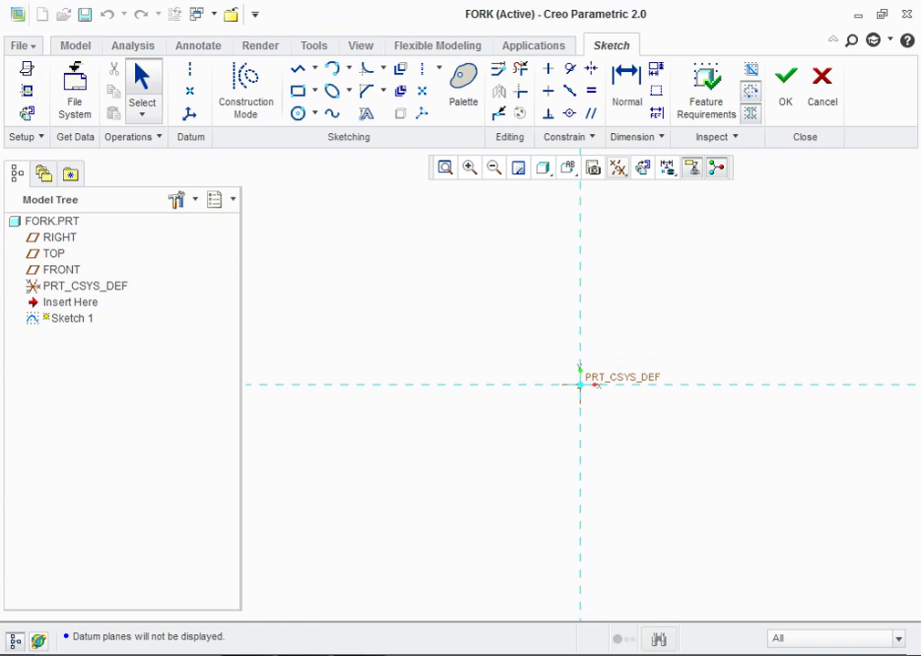
pyautogui.click(298, 69)
pyautogui.click(580, 384)
pyautogui.click(580, 325)
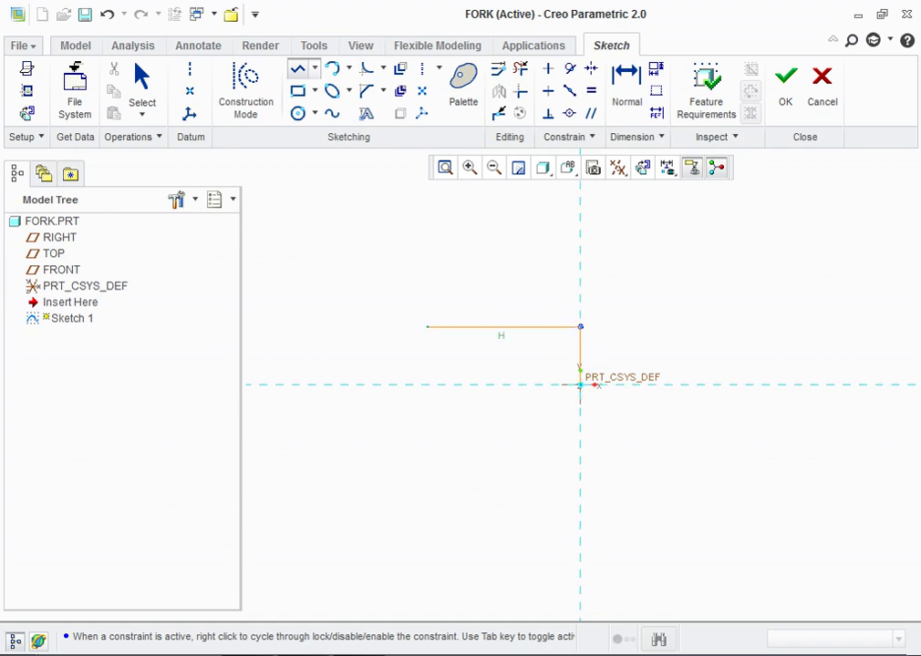
pyautogui.click(369, 326)
pyautogui.click(370, 252)
# Step: Complete the stepped profile across the top and back down to the horizontal reference
pyautogui.click(639, 252)
pyautogui.click(639, 326)
pyautogui.click(713, 326)
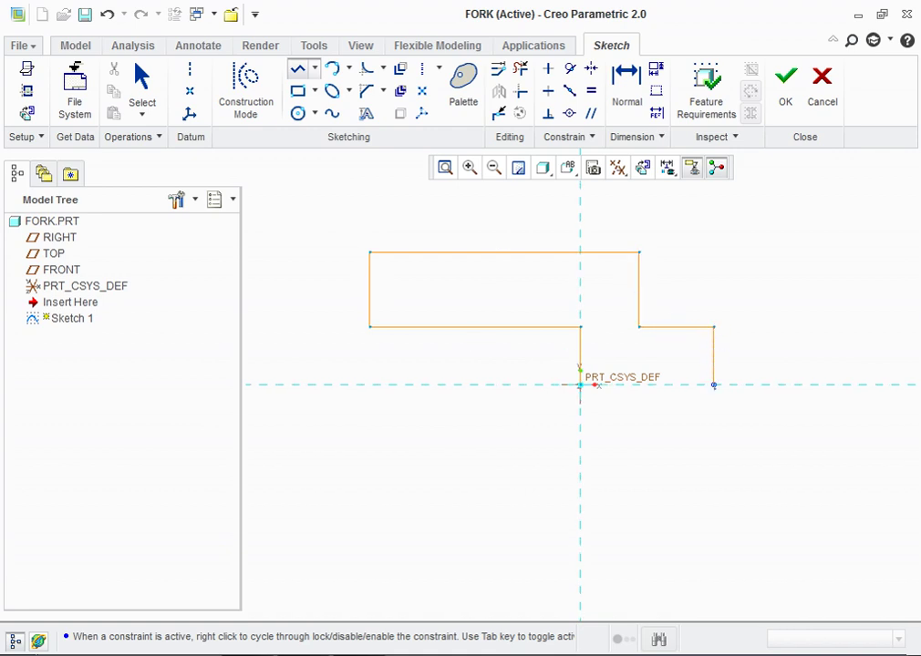
pyautogui.click(713, 384)
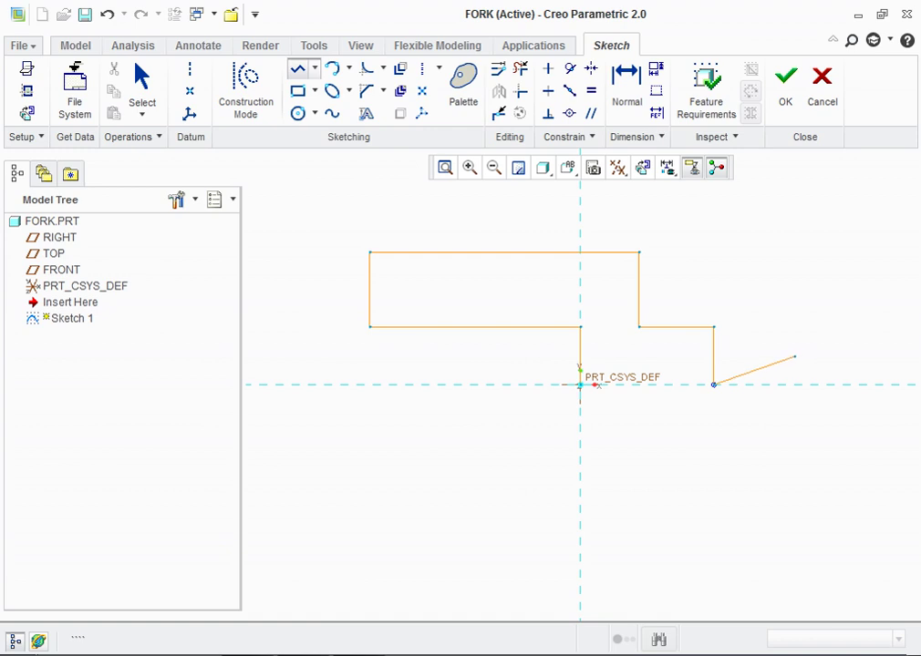
pyautogui.middleClick(753, 396)
pyautogui.middleClick(520, 360)
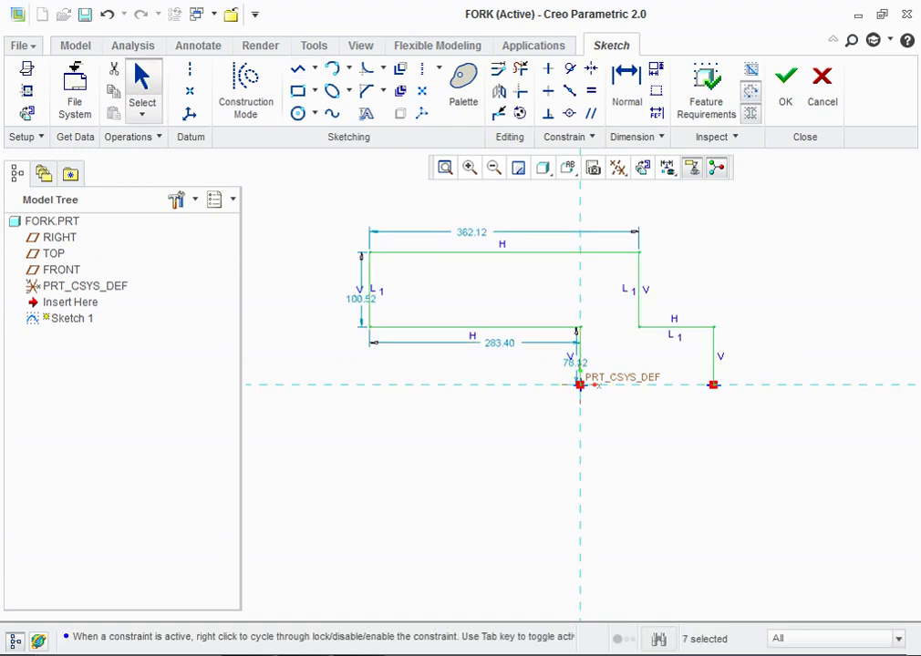
# Step: Set the step height to 12.5 and the lower edge length to 19+35.5+16 (70.50)
pyautogui.click(570, 363)
pyautogui.doubleClick(570, 363)
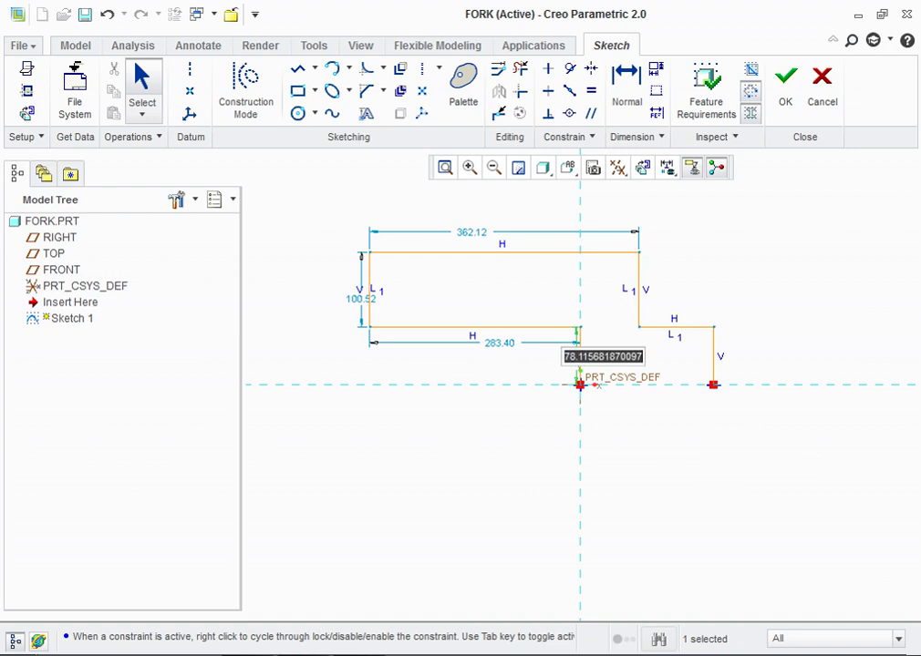
pyautogui.write('12.5')
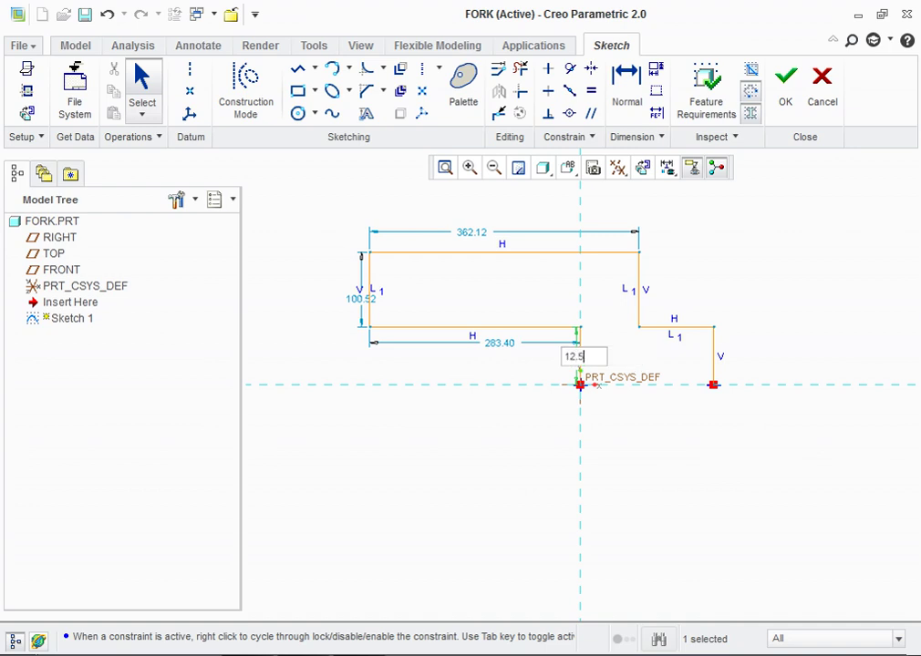
pyautogui.press('Return')
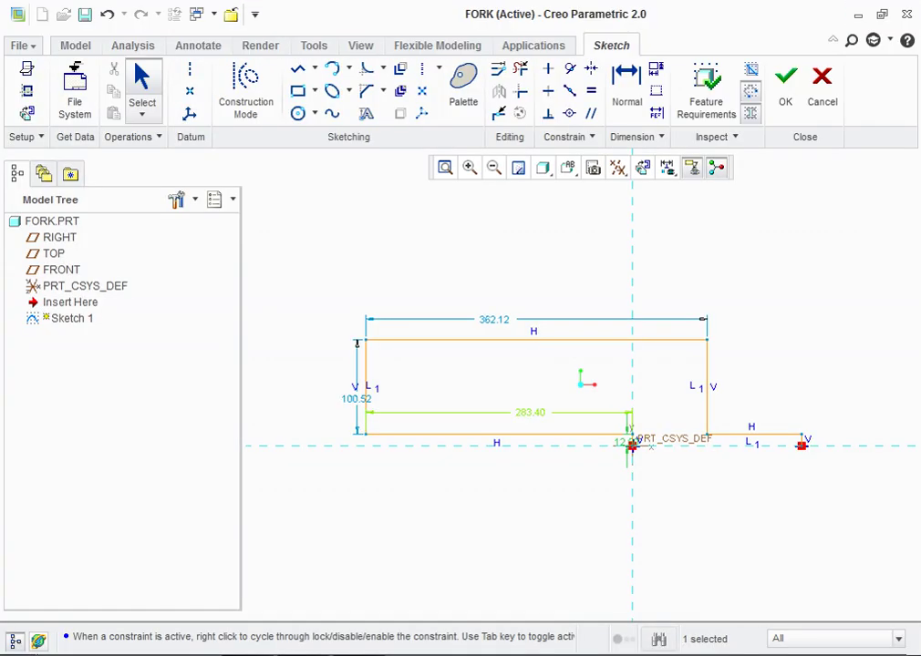
pyautogui.doubleClick(533, 411)
pyautogui.write('19+35.5+16')
pyautogui.press('Return')
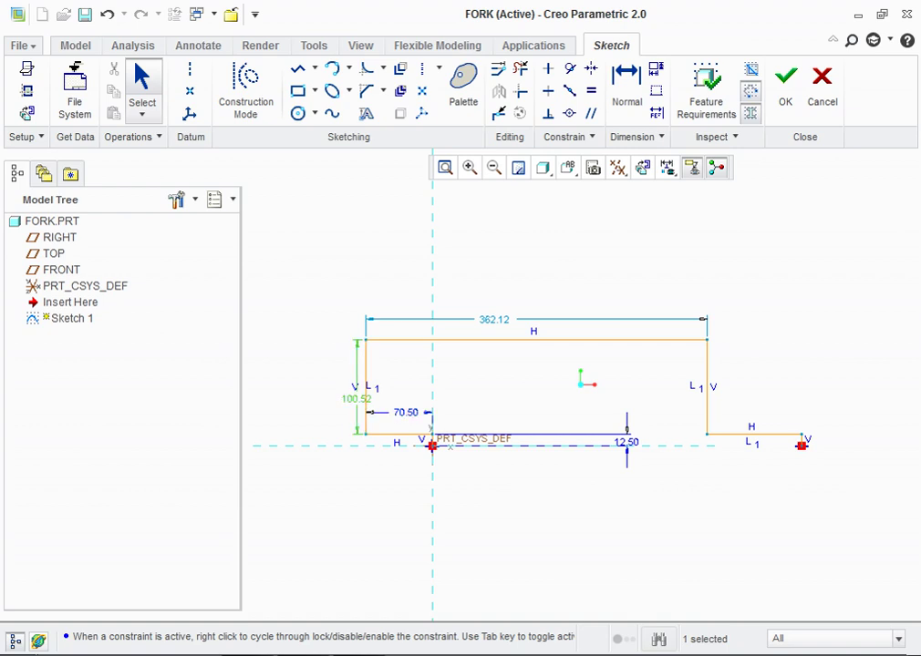
# Step: Set the profile thickness to 12.5 and the overall length to 85.5
pyautogui.doubleClick(357, 399)
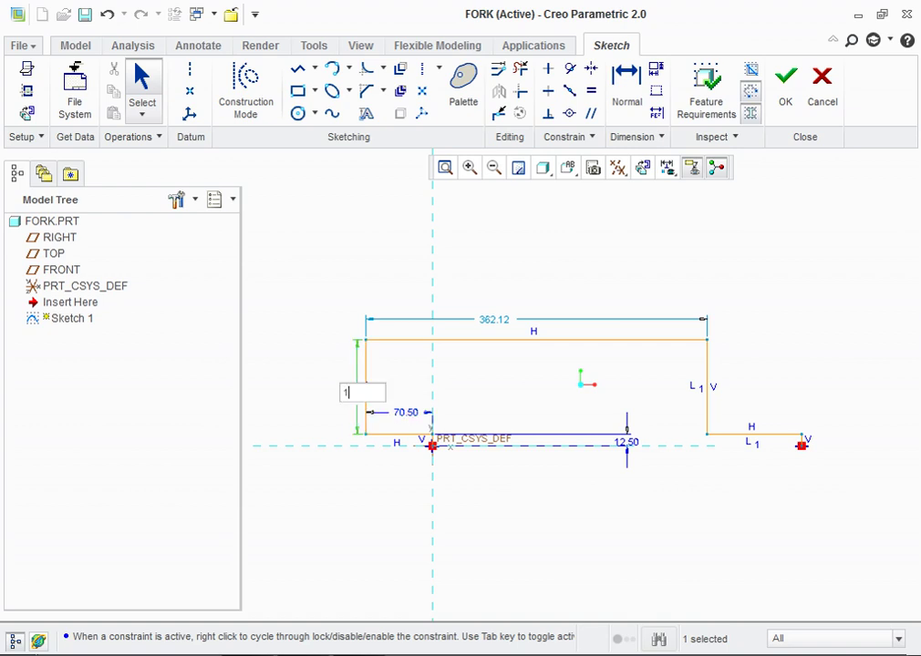
pyautogui.write('12.5')
pyautogui.press('Return')
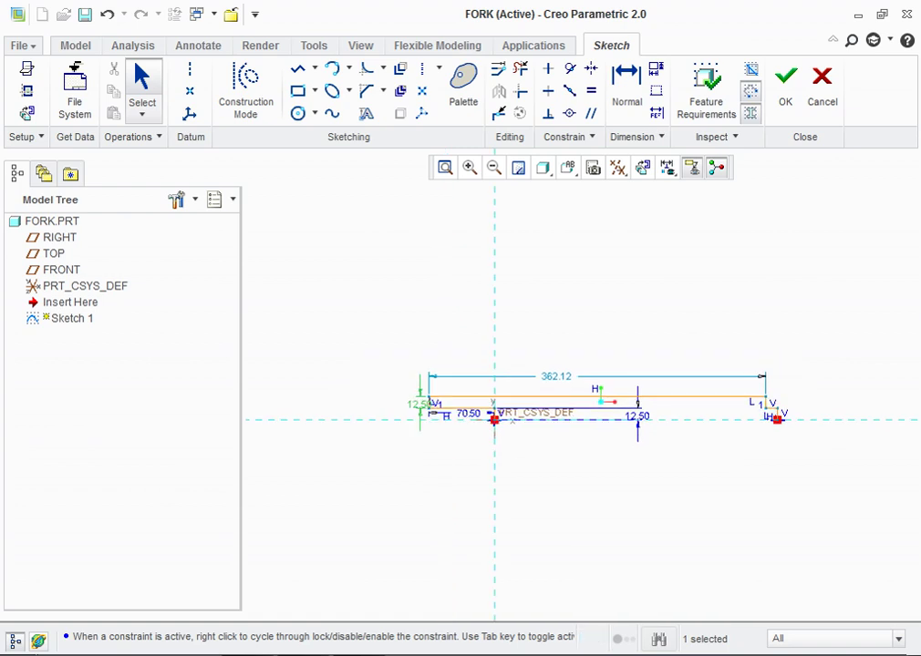
pyautogui.doubleClick(556, 376)
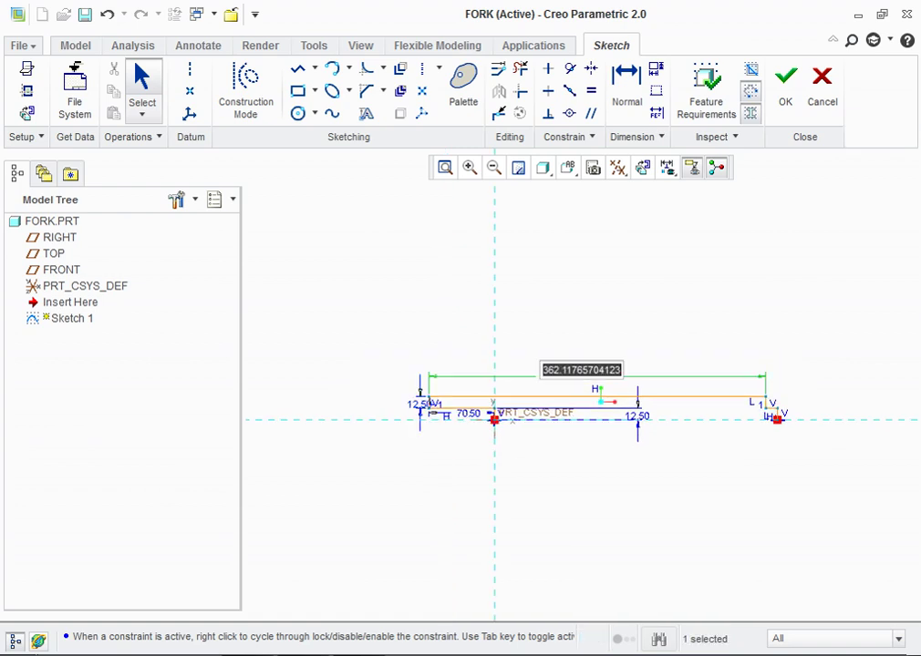
pyautogui.write('85.')
pyautogui.write('50')
pyautogui.press('BackSpace')
pyautogui.write('.5')
pyautogui.press('Return')
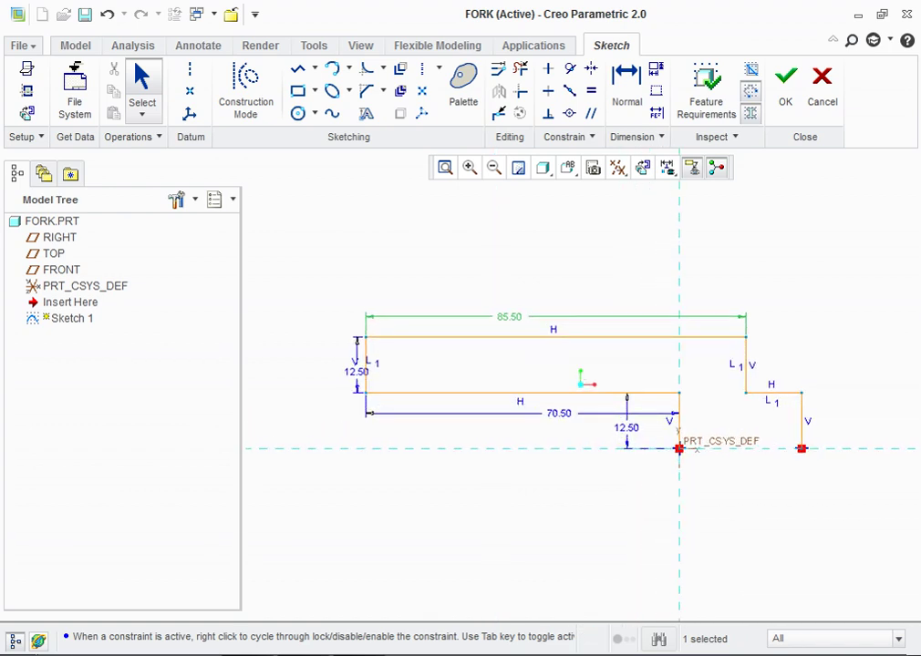
# Step: Remove the equal-length constraint and set the right step width to 40
pyautogui.click(771, 402)
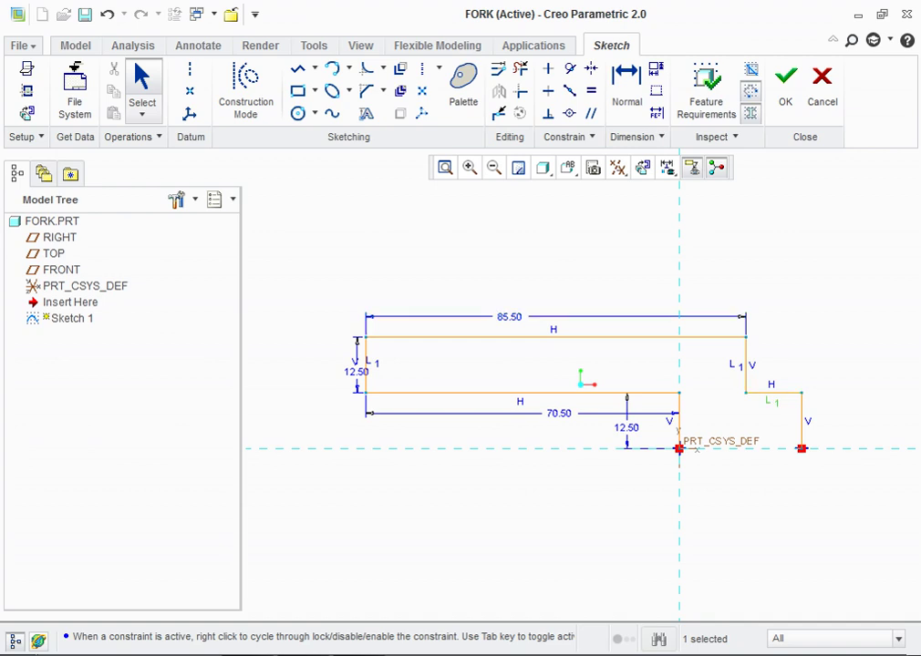
pyautogui.press('Delete')
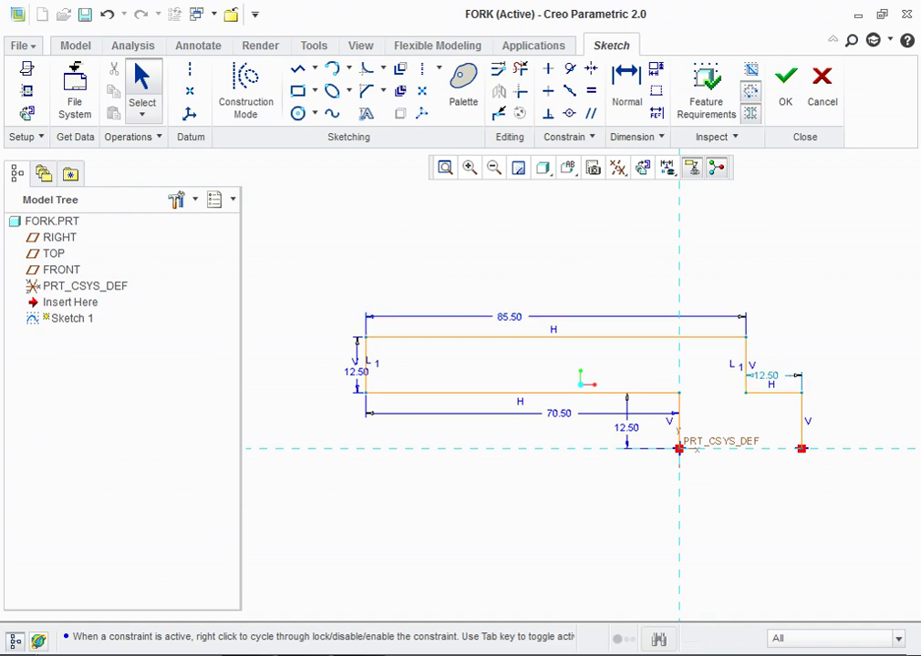
pyautogui.doubleClick(766, 375)
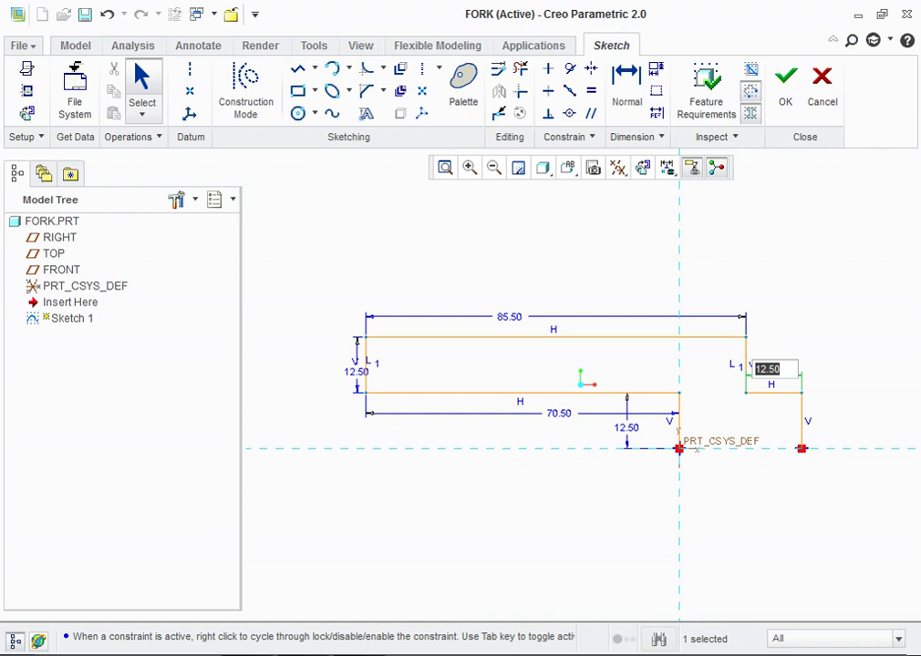
pyautogui.write('40')
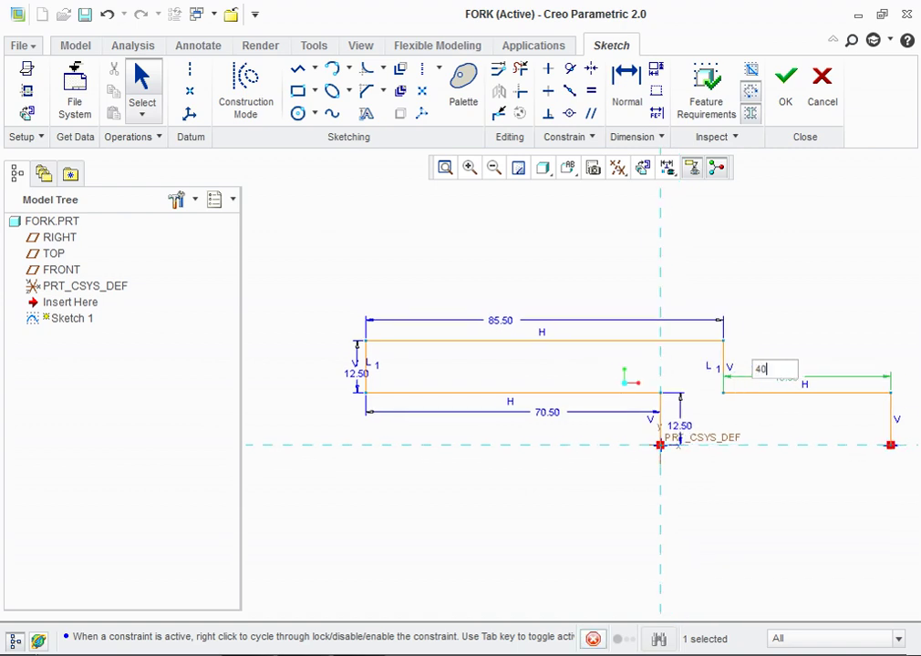
pyautogui.press('Return')
pyautogui.press('Escape')
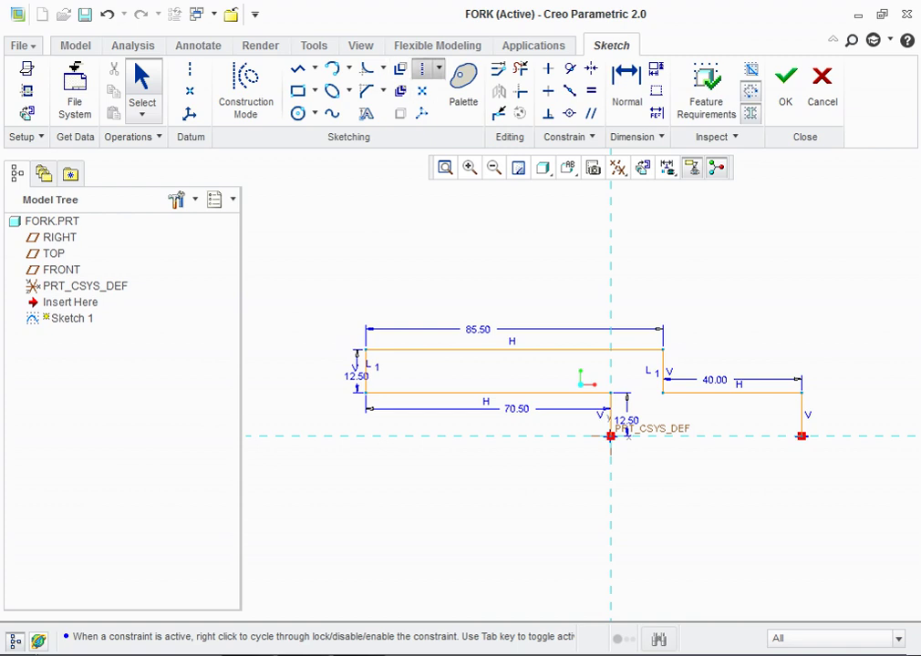
# Step: Mirror the whole profile about a horizontal centerline through the origin to close the fork outline
pyautogui.click(422, 68)
pyautogui.click(610, 437)
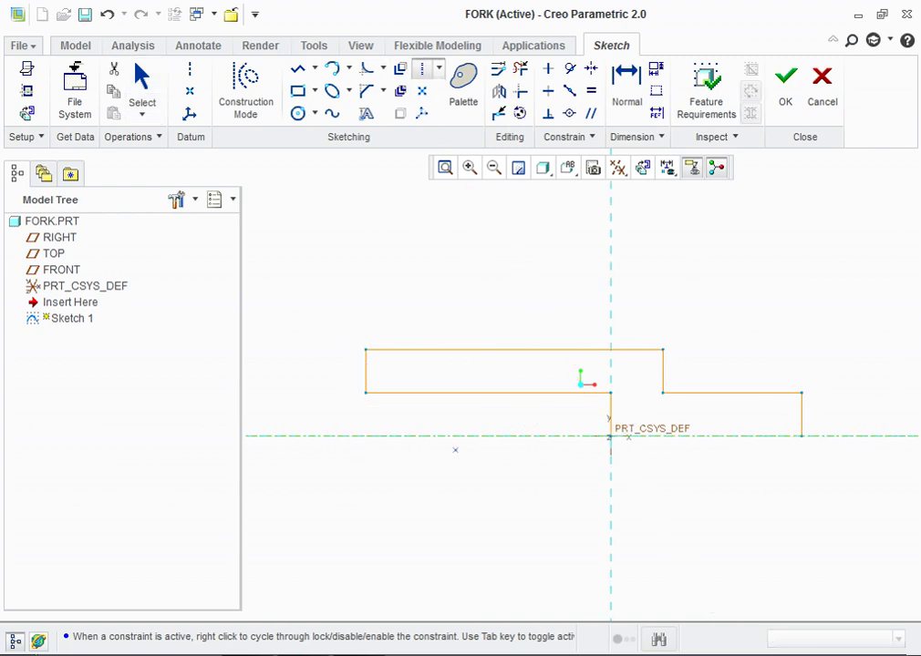
pyautogui.press('Escape')
pyautogui.moveTo(301, 264); pyautogui.dragTo(839, 497)
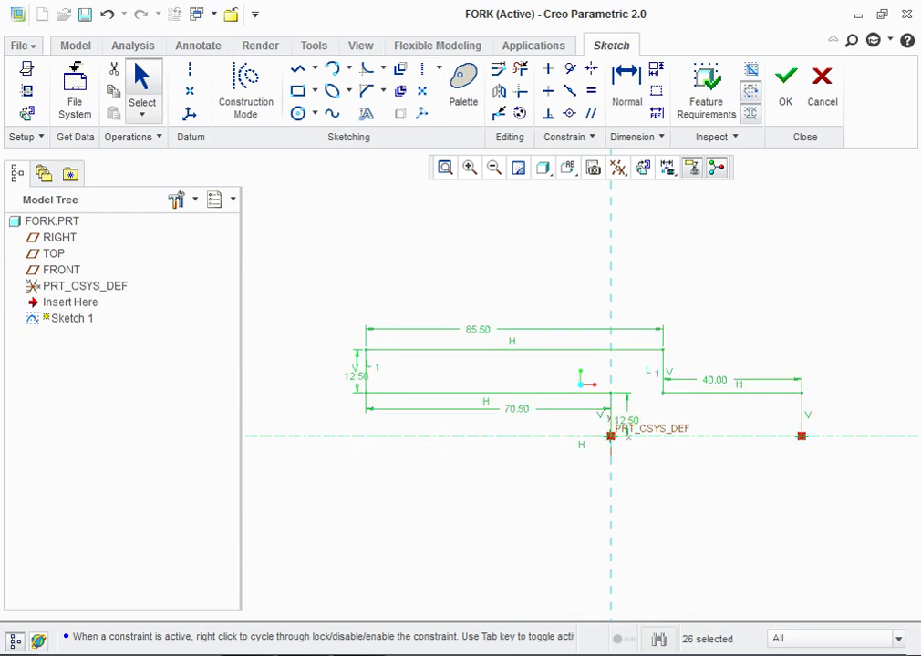
pyautogui.click(499, 91)
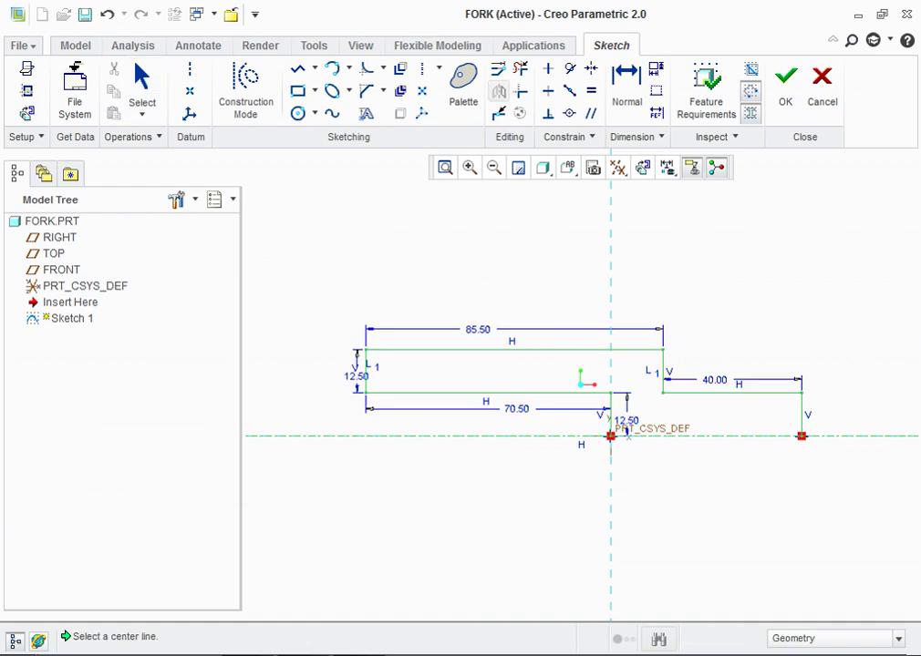
pyautogui.click(510, 436)
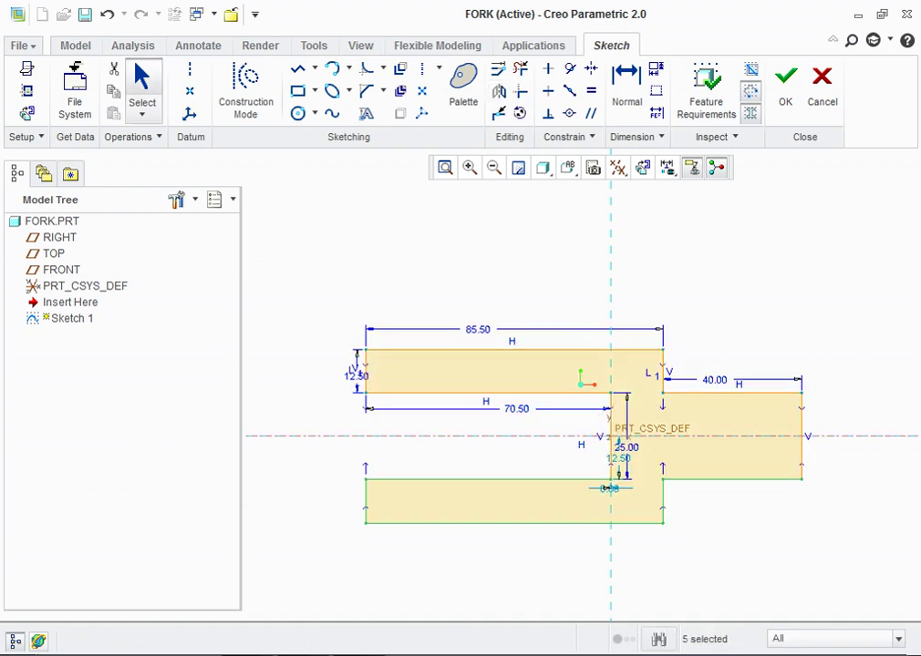
pyautogui.press('Escape')
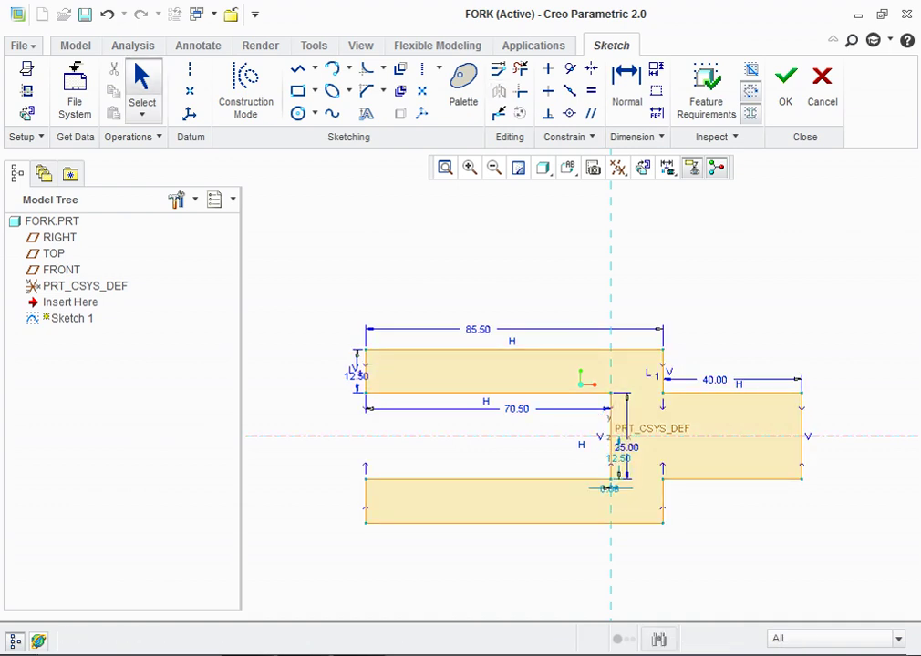
pyautogui.hotkey('alt', 'Tab')
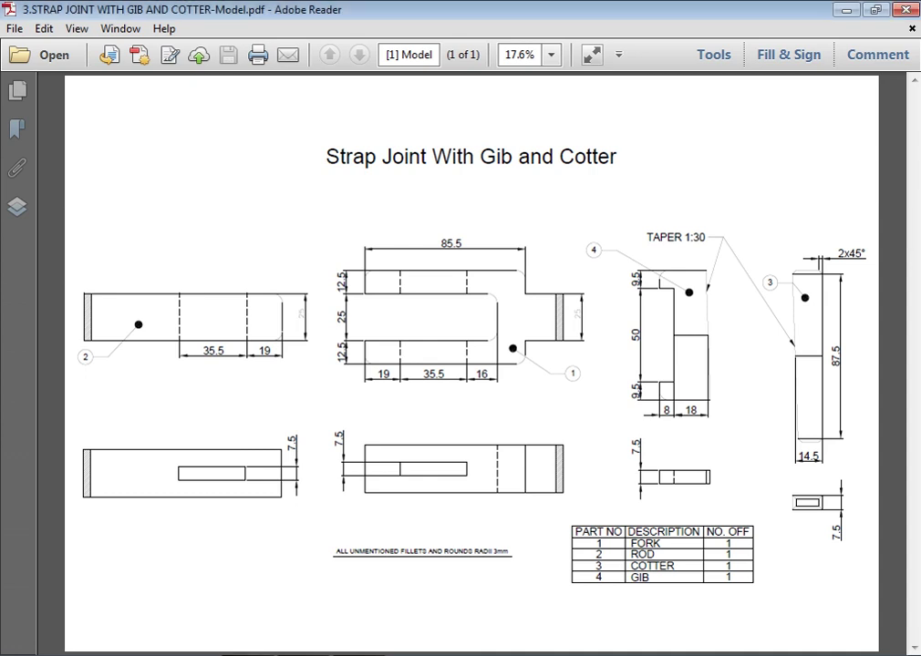
# Step: Return to the mirrored Fork sketch in Creo
pyautogui.hotkey('alt', 'Tab')
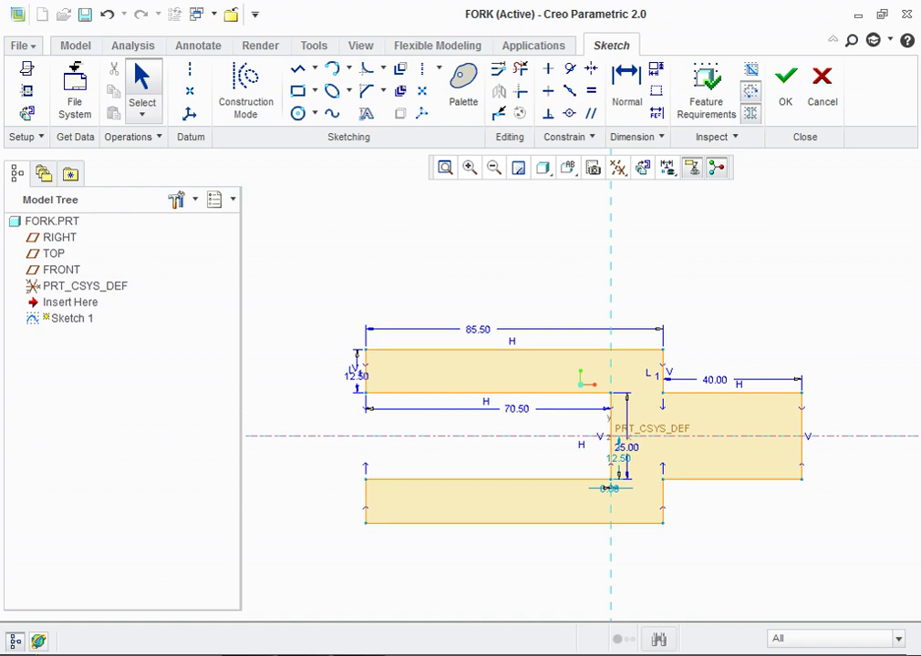
# Step: Finish the fork sketch and show the model in standard orientation
pyautogui.click(785, 84)
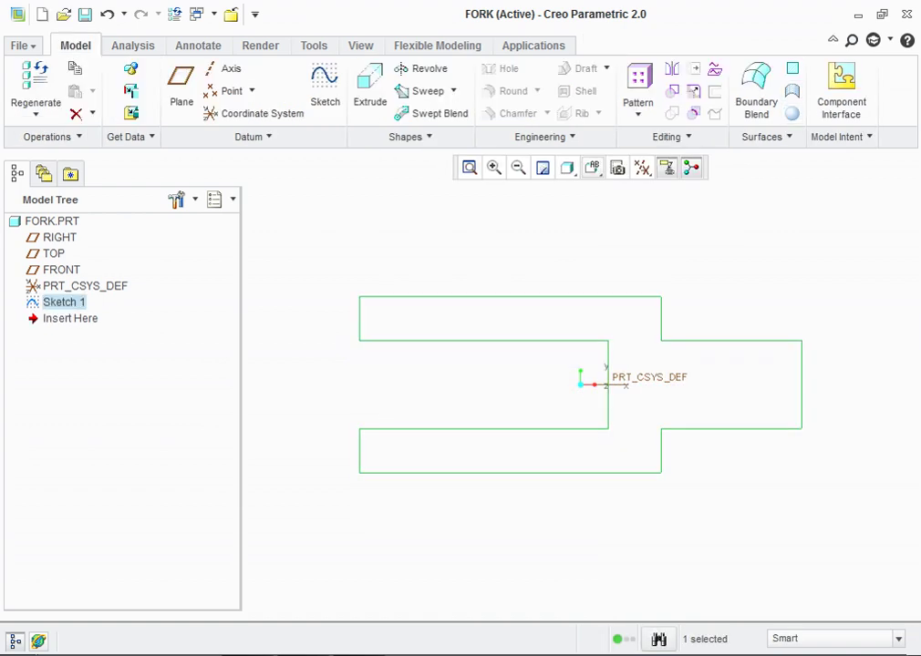
pyautogui.click(593, 168)
pyautogui.click(643, 194)
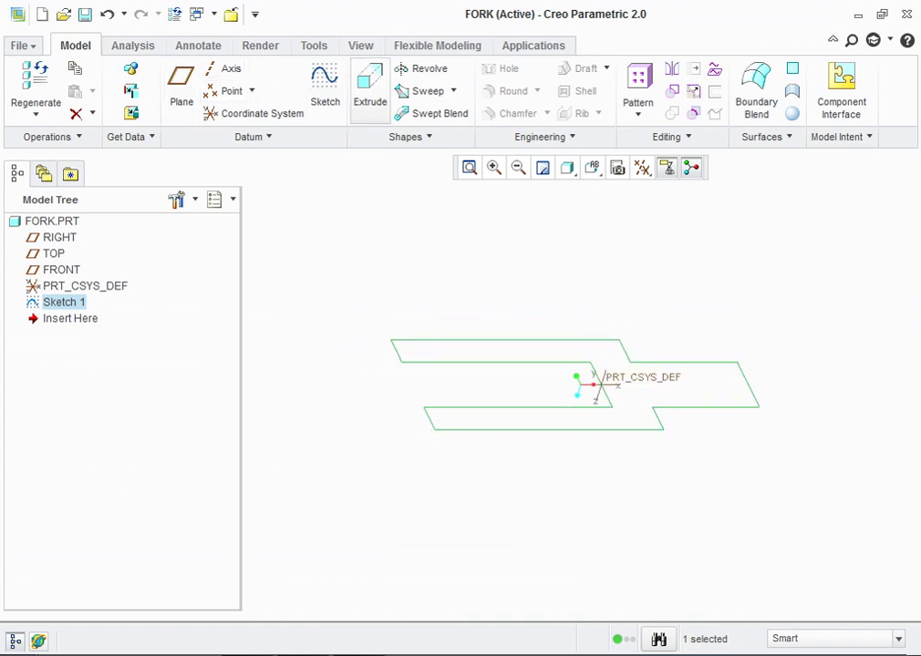
# Step: Extrude the fork 25 deep symmetrically, then start a sketch on the upper prong's top face
pyautogui.click(370, 89)
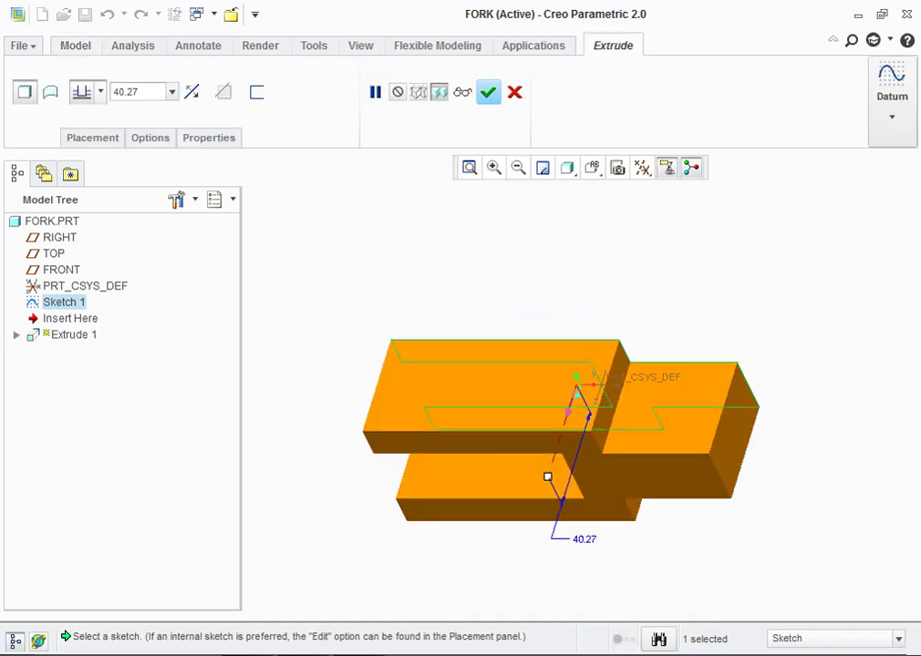
pyautogui.click(126, 91)
pyautogui.write('28')
pyautogui.press('Return')
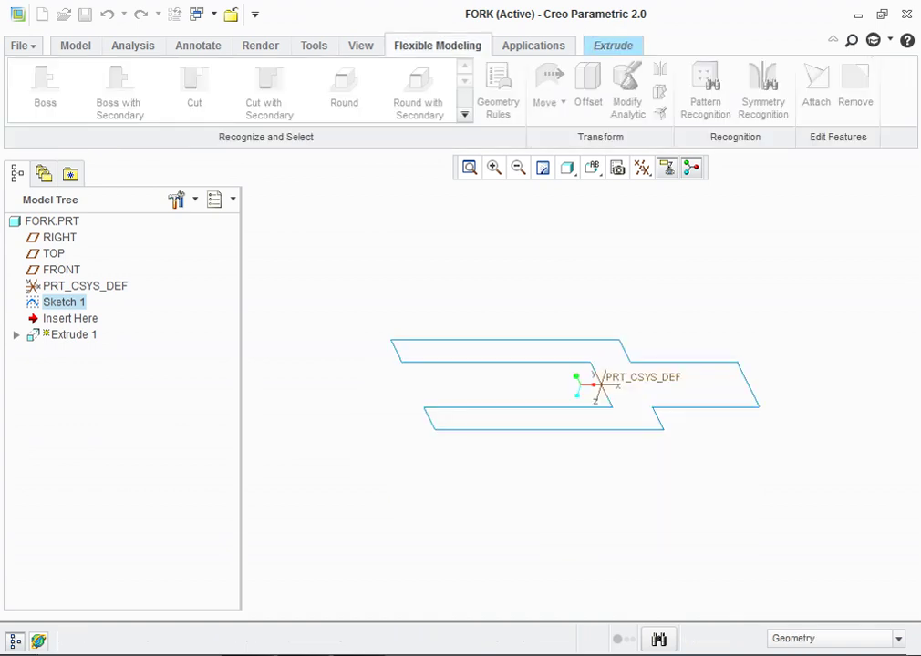
pyautogui.click(126, 92)
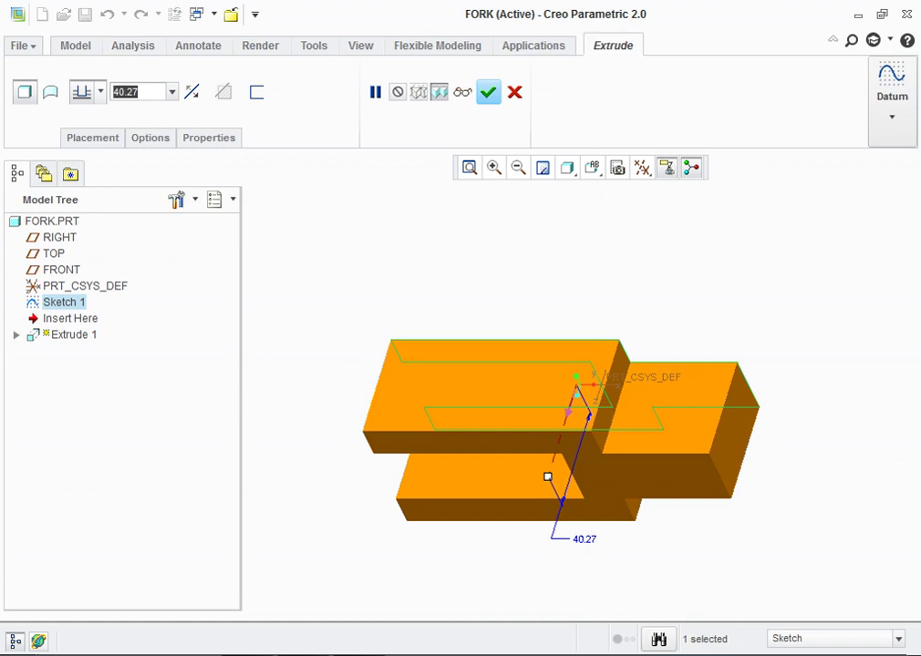
pyautogui.write('25')
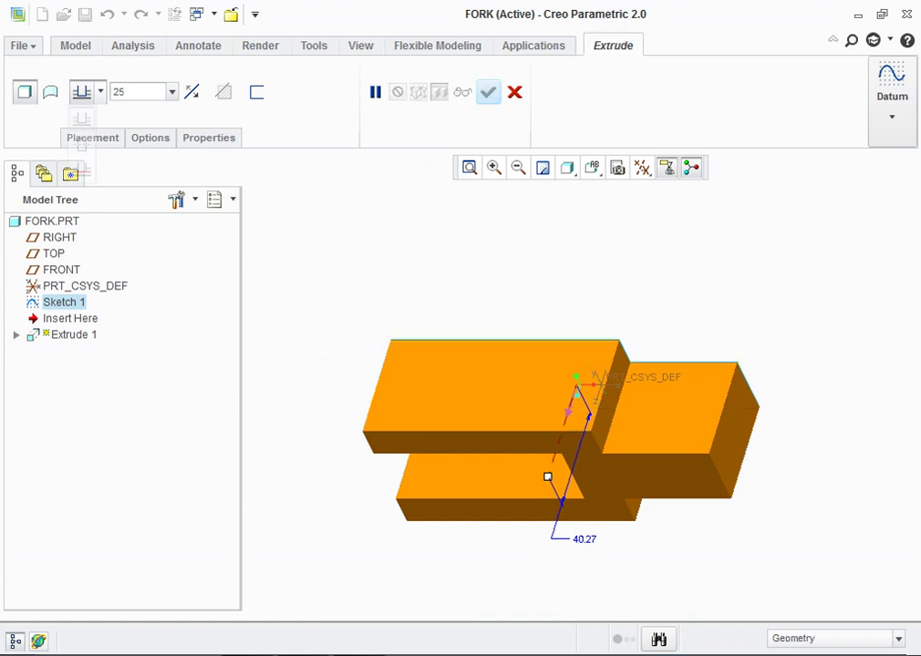
pyautogui.click(100, 91)
pyautogui.click(82, 144)
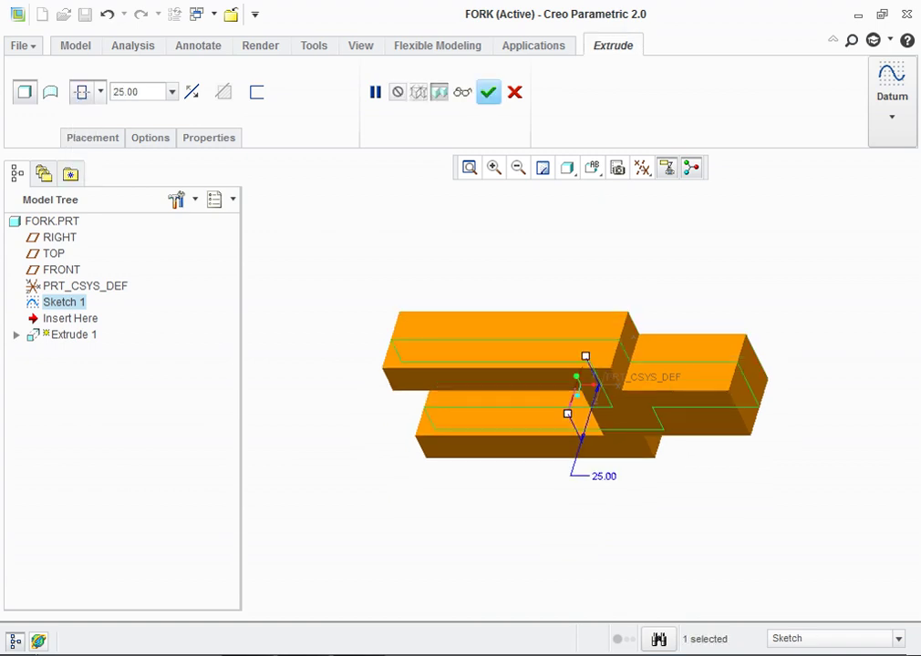
pyautogui.hotkey('ctrl', 'd')
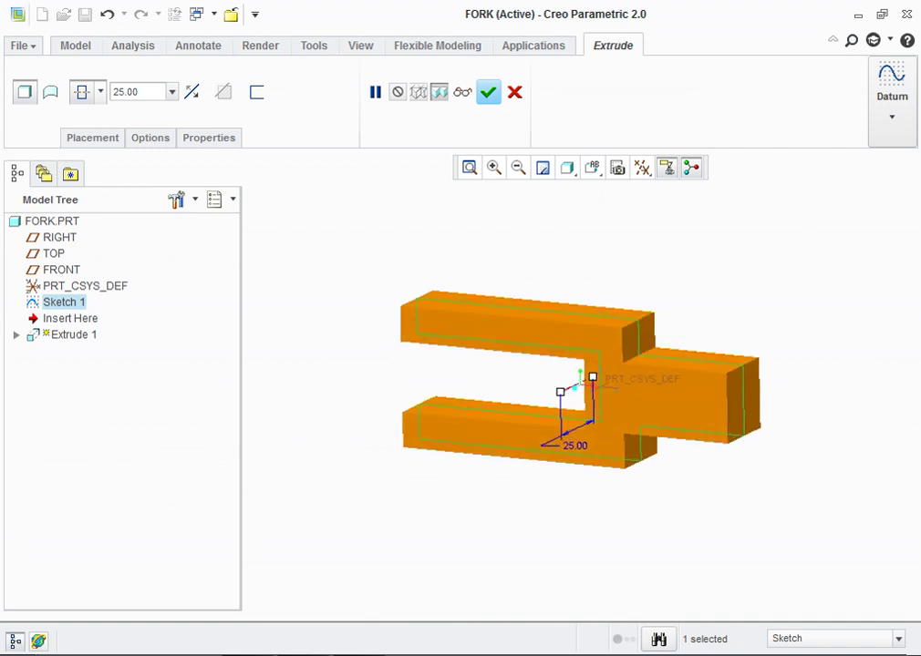
pyautogui.press('Return')
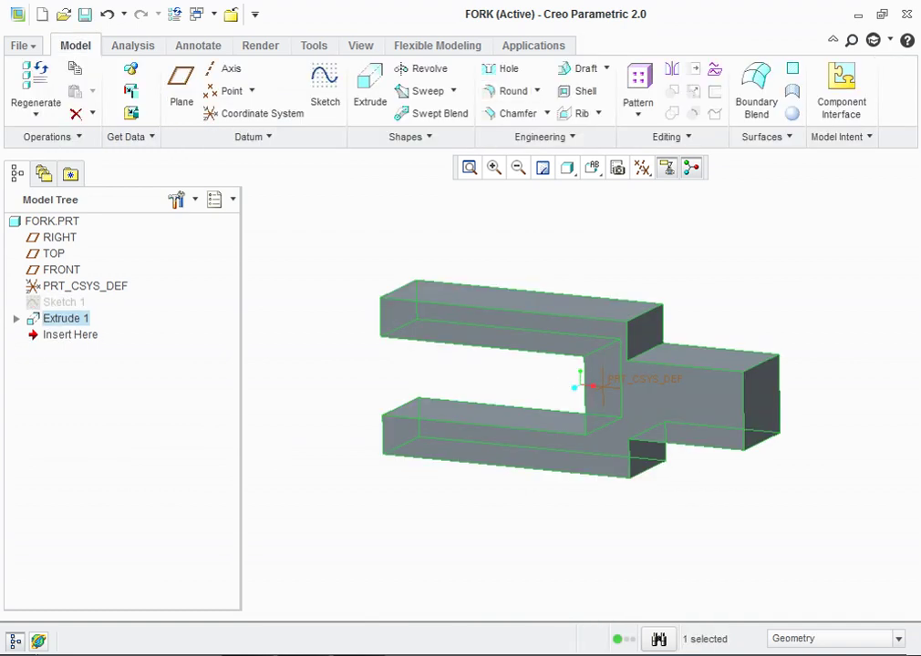
pyautogui.hotkey('ctrl', 'd')
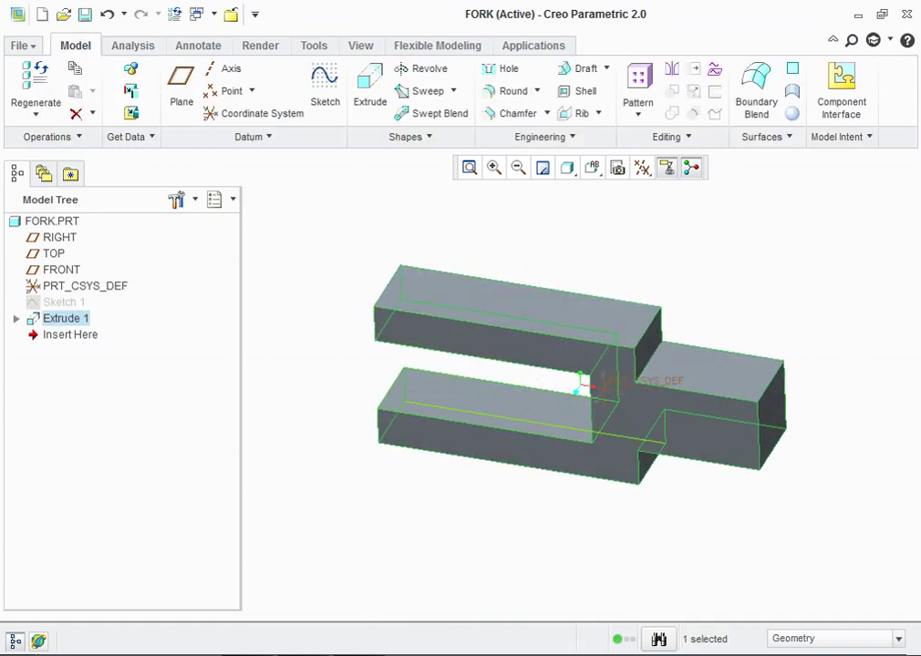
pyautogui.click(517, 301)
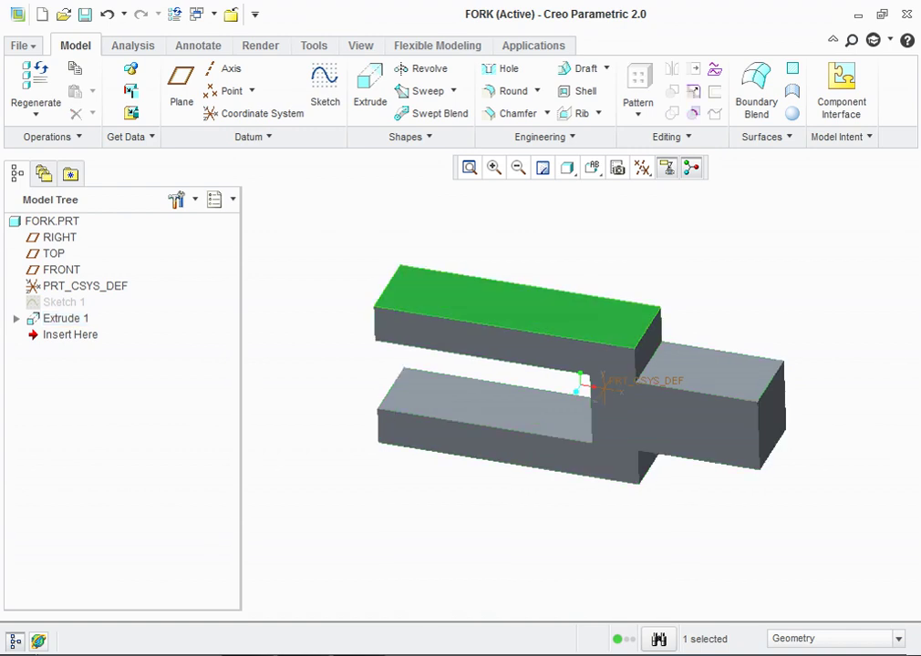
pyautogui.click(325, 91)
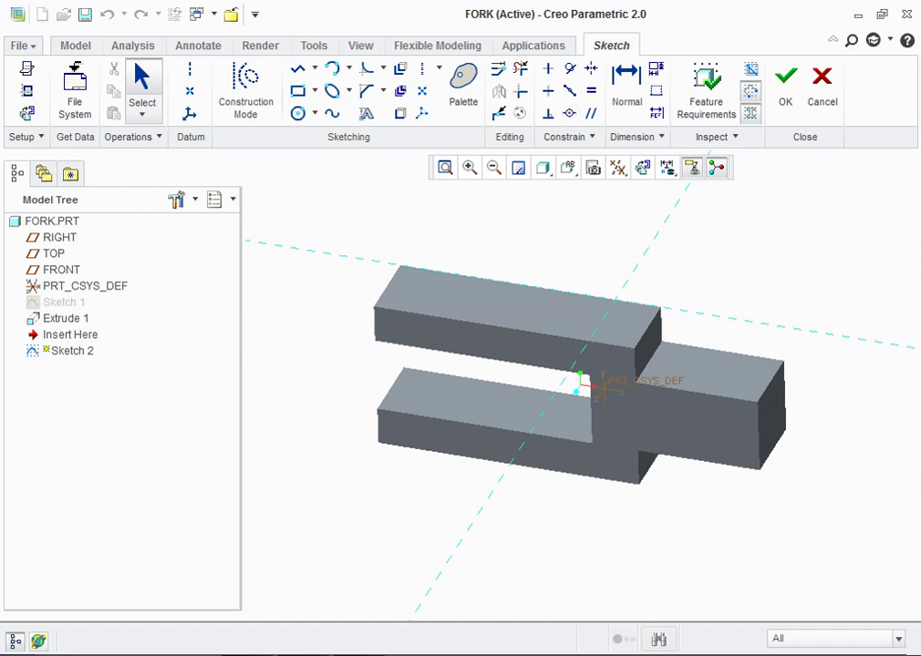
# Step: Draw a rectangle about 32.11 by 10.45 on the fork's top face, viewed face-on
pyautogui.click(642, 168)
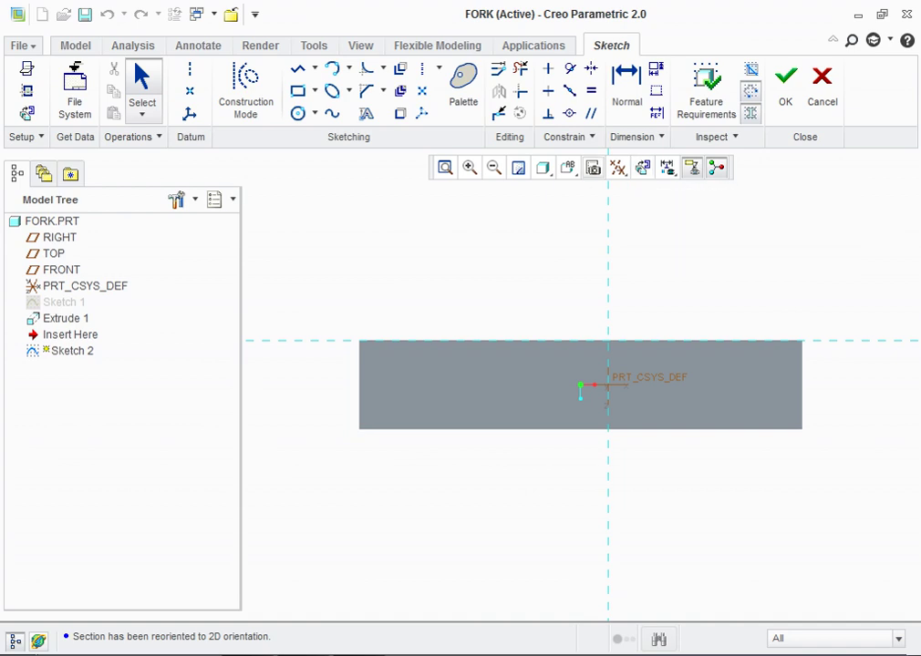
pyautogui.click(298, 90)
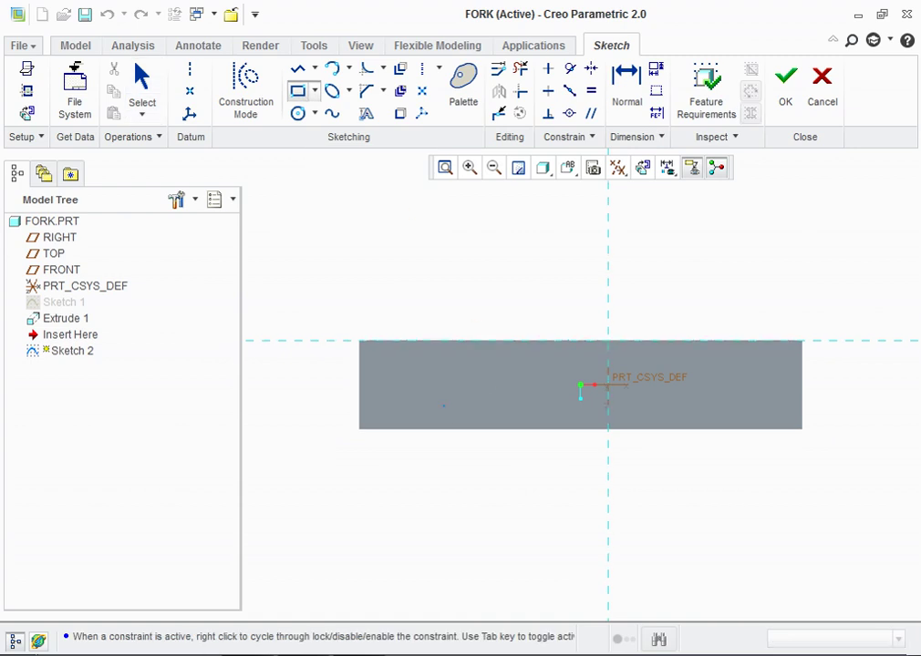
pyautogui.click(448, 375)
pyautogui.click(554, 409)
pyautogui.middleClick(530, 392)
pyautogui.scroll(1, 531, 392)
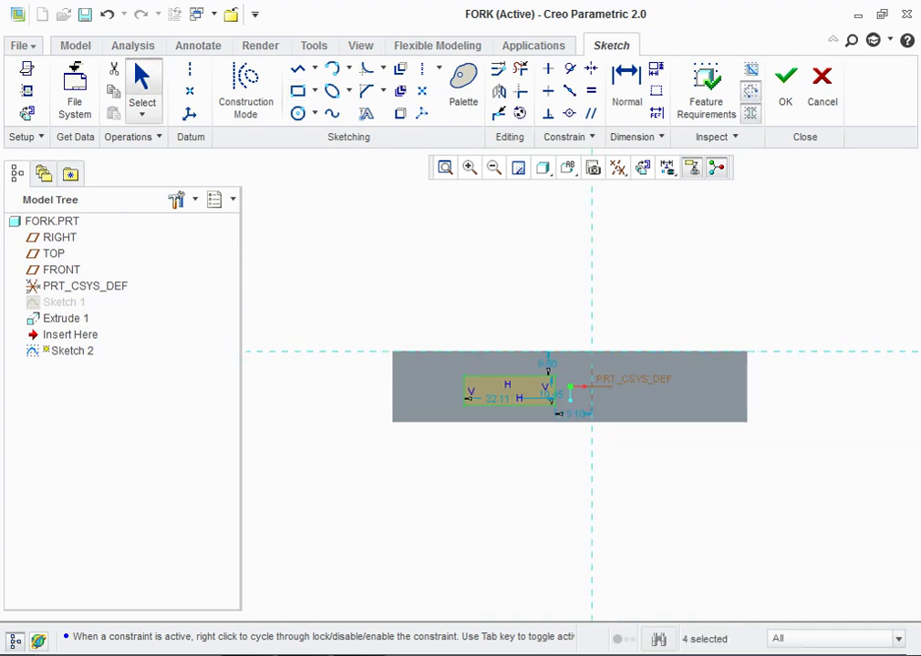
# Step: Stay in the sketch and set the rectangle width to 35.5
pyautogui.scroll(2, 531, 392)
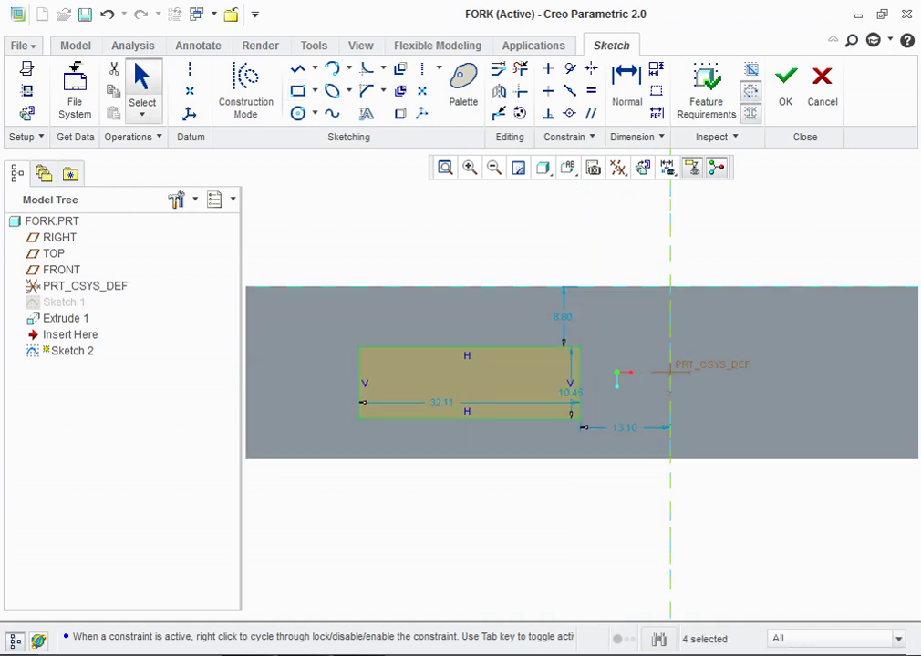
pyautogui.click(822, 91)
pyautogui.click(499, 355)
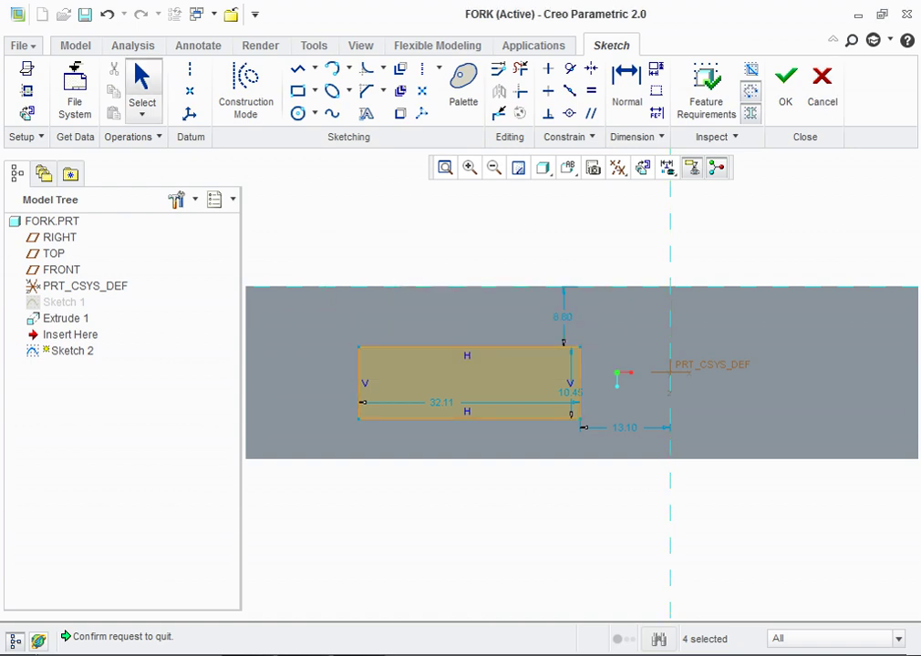
pyautogui.doubleClick(441, 402)
pyautogui.press('BackSpace')
pyautogui.write('35.5')
pyautogui.press('Return')
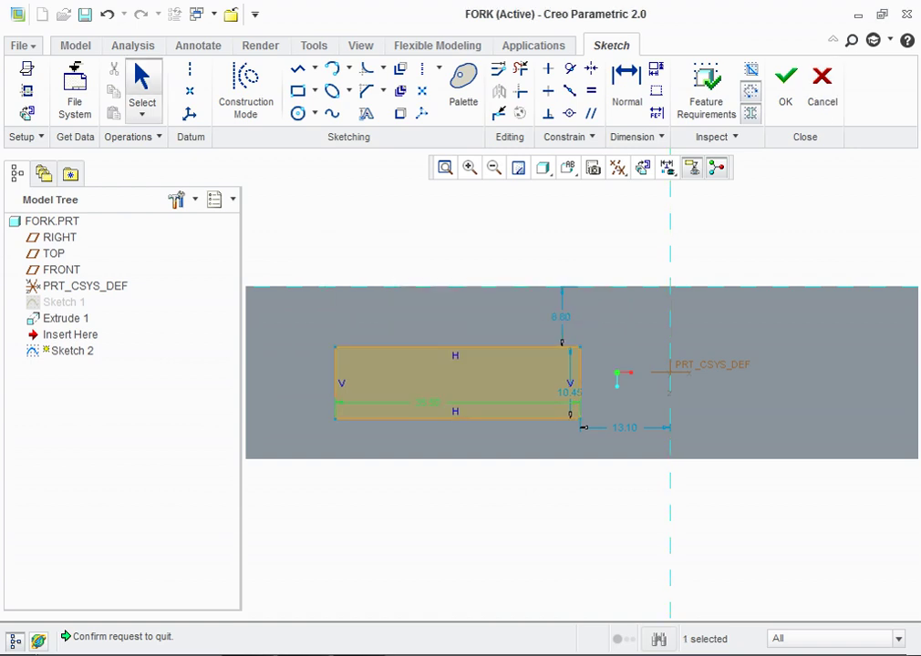
pyautogui.hotkey('alt', 'Tab')
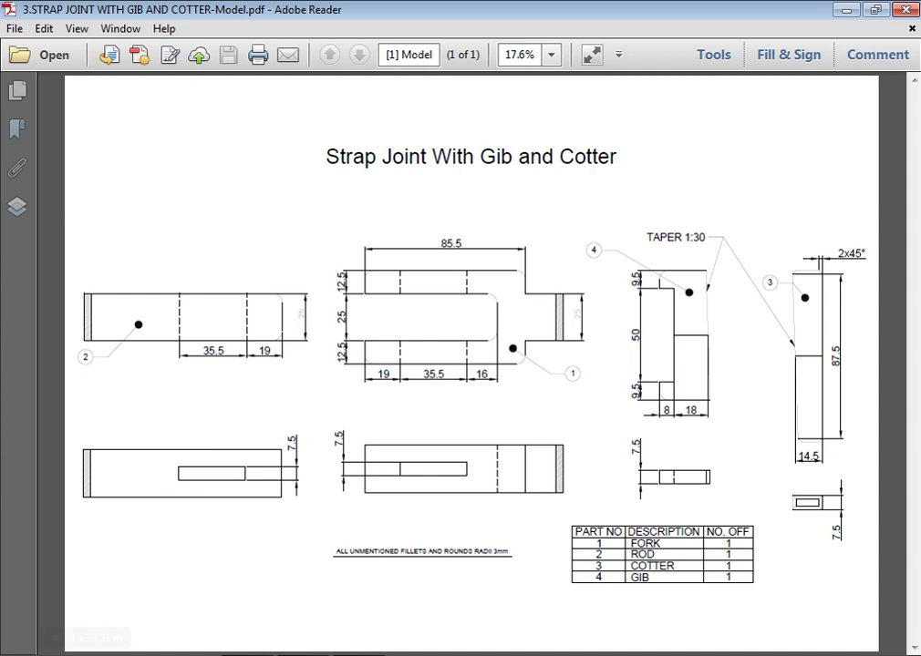
pyautogui.hotkey('alt', 'Tab')
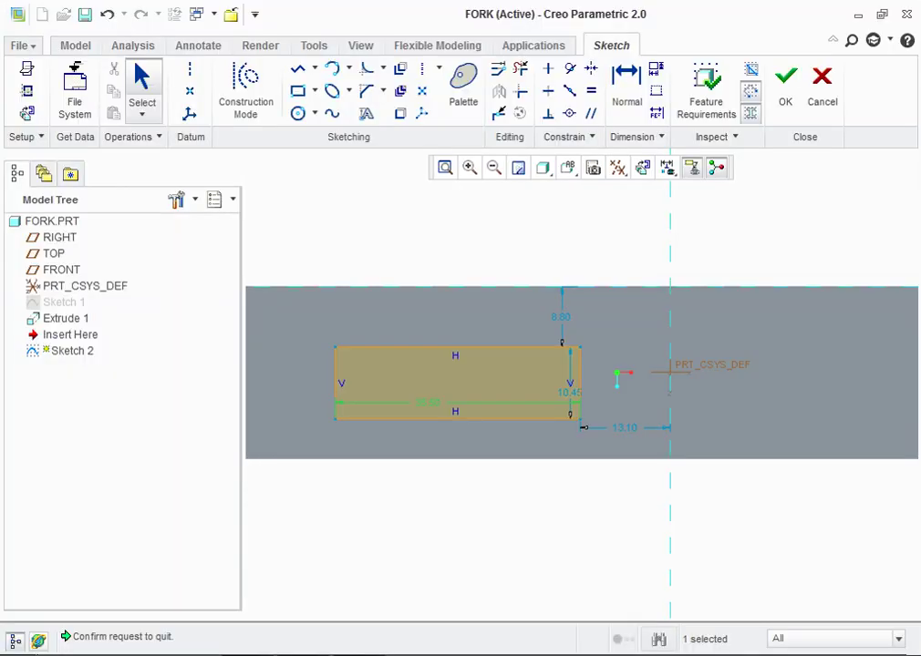
# Step: Set the rectangle height to 7.5 and its top offset to 12.5-3.75
pyautogui.doubleClick(569, 392)
pyautogui.write('7.65')
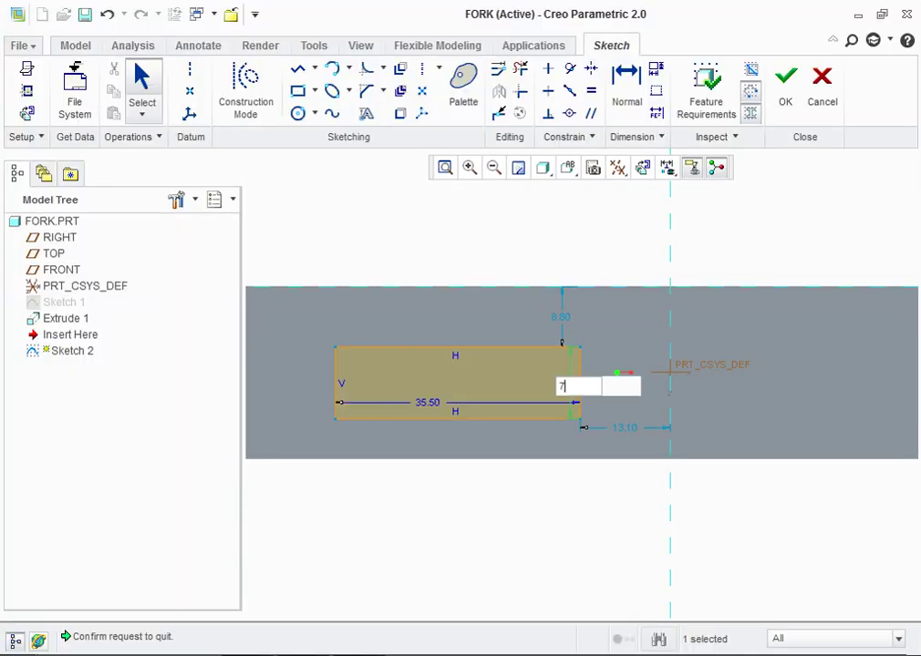
pyautogui.press('Return')
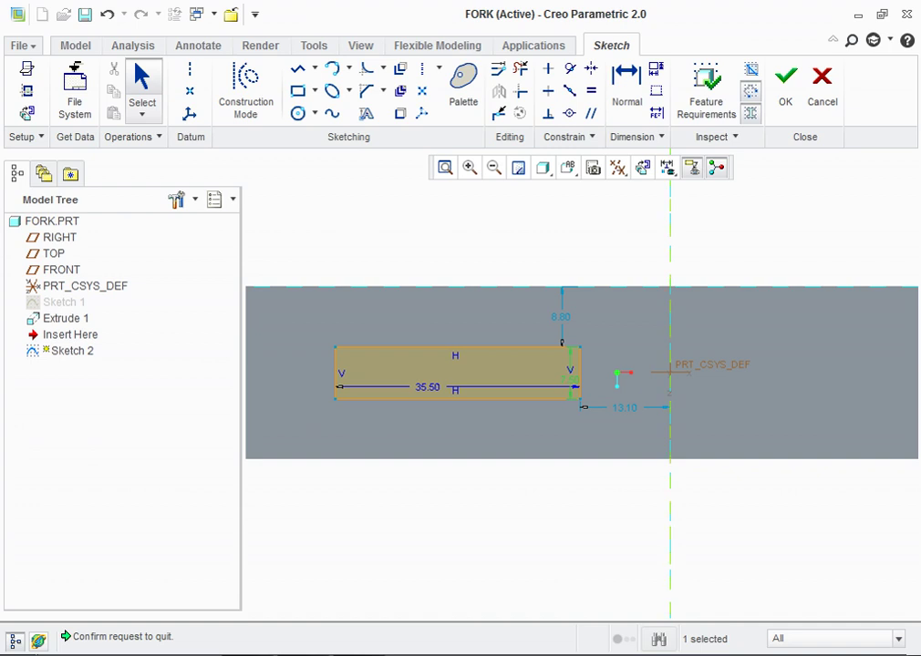
pyautogui.doubleClick(560, 317)
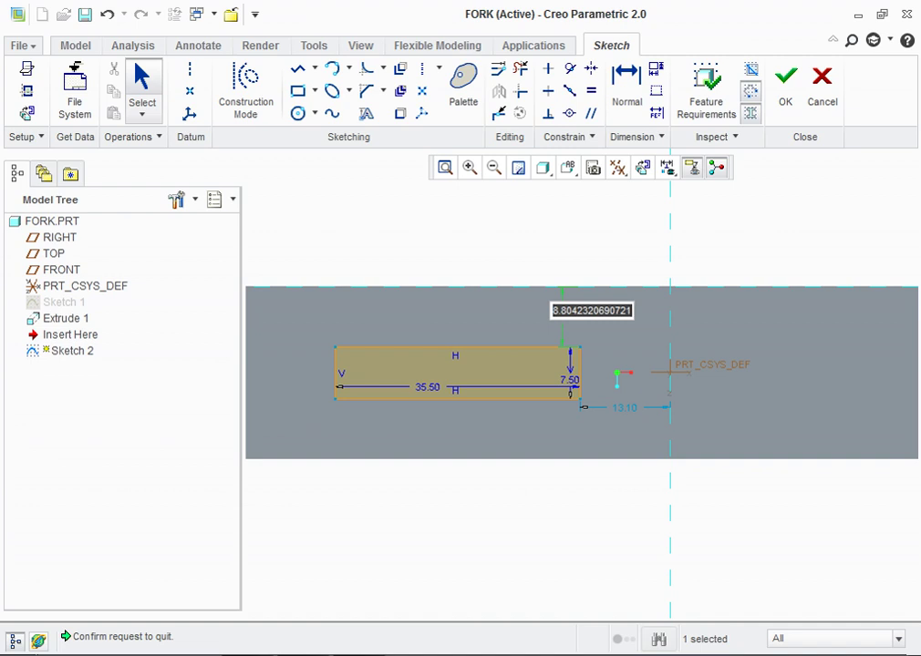
pyautogui.write('12')
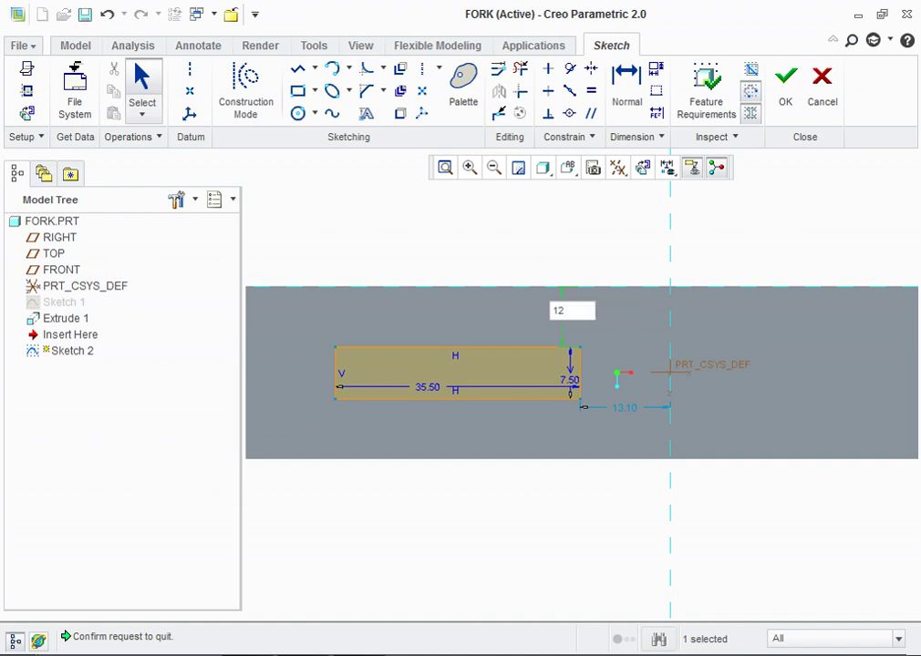
pyautogui.write('.5-')
pyautogui.write('3.75')
pyautogui.press('Return')
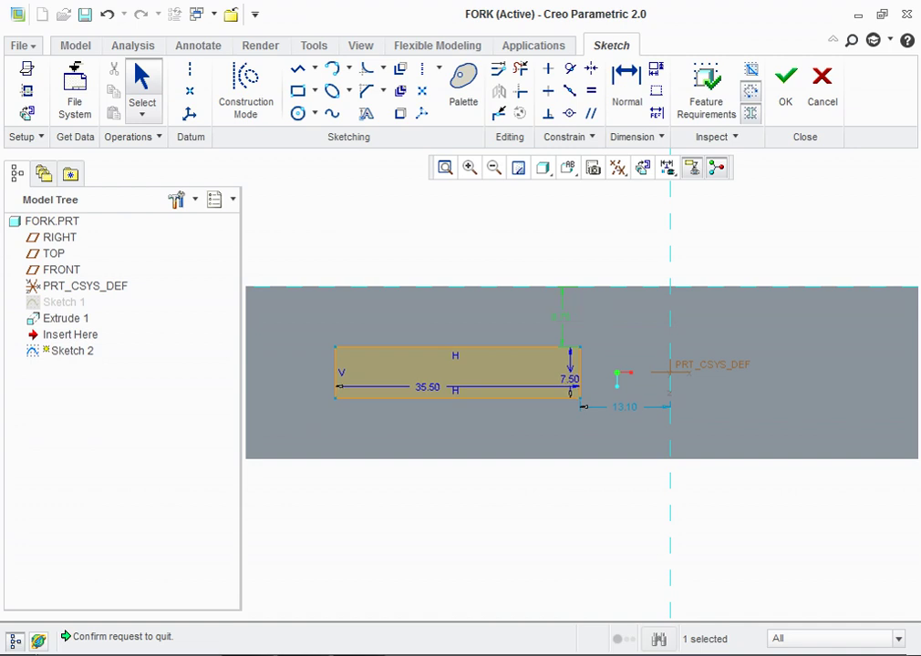
# Step: Place the slot 19 from the prong's end and complete Sketch 2
pyautogui.click(627, 406)
pyautogui.scroll(-1, 691, 415)
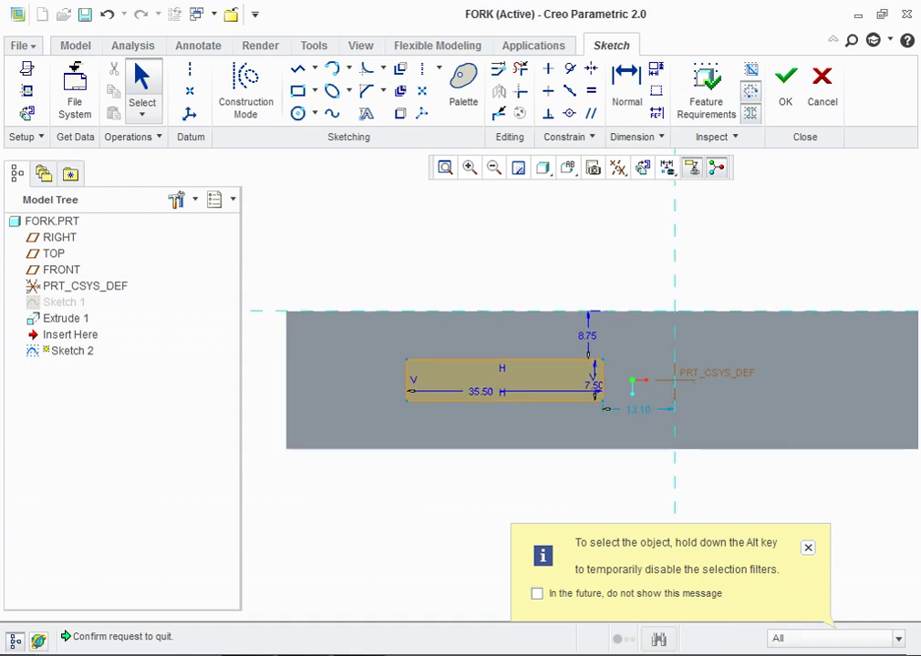
pyautogui.click(626, 87)
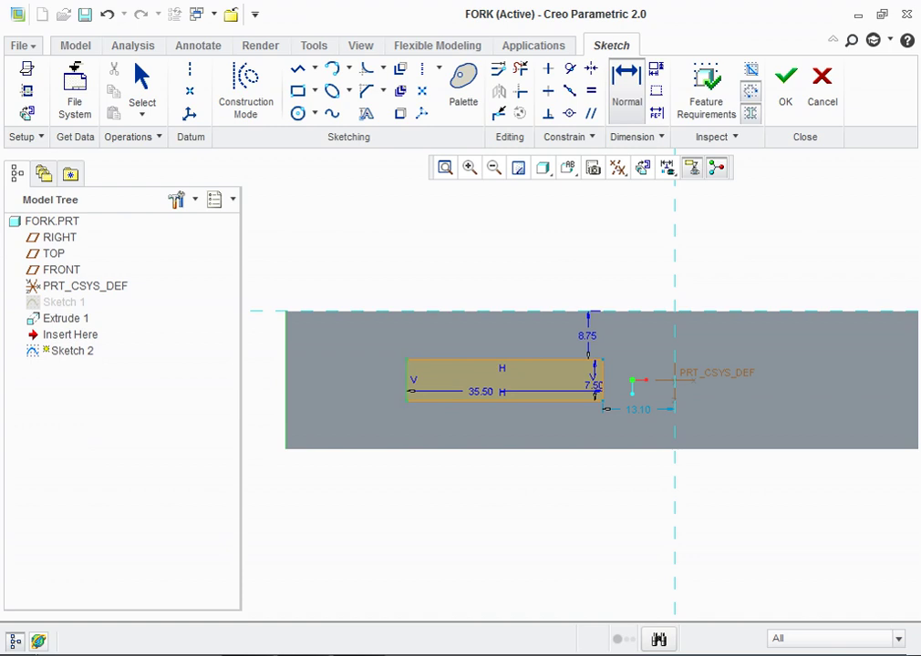
pyautogui.middleClick(345, 264)
pyautogui.write('19')
pyautogui.press('Return')
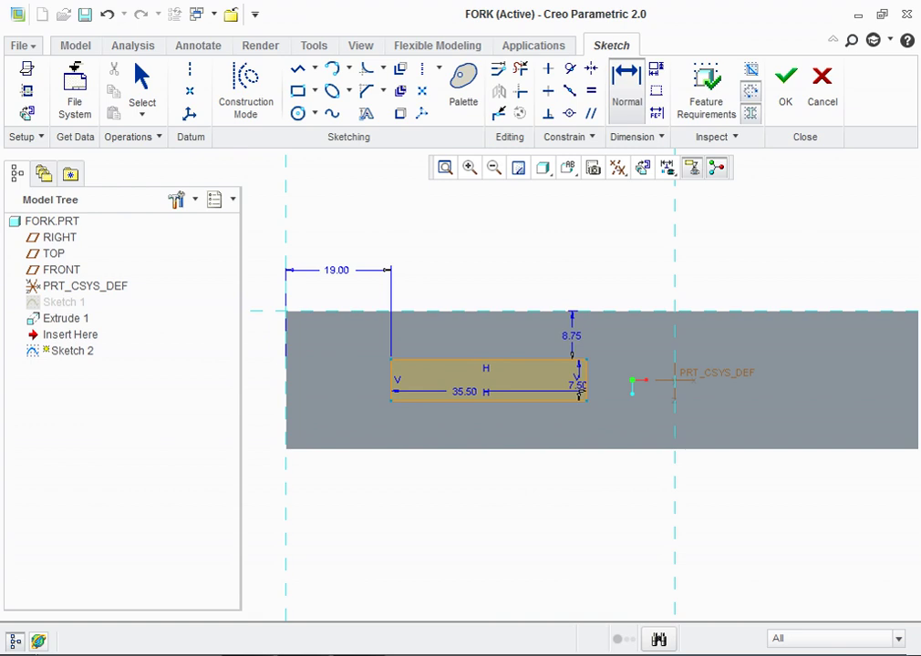
pyautogui.hotkey('alt', 'Tab')
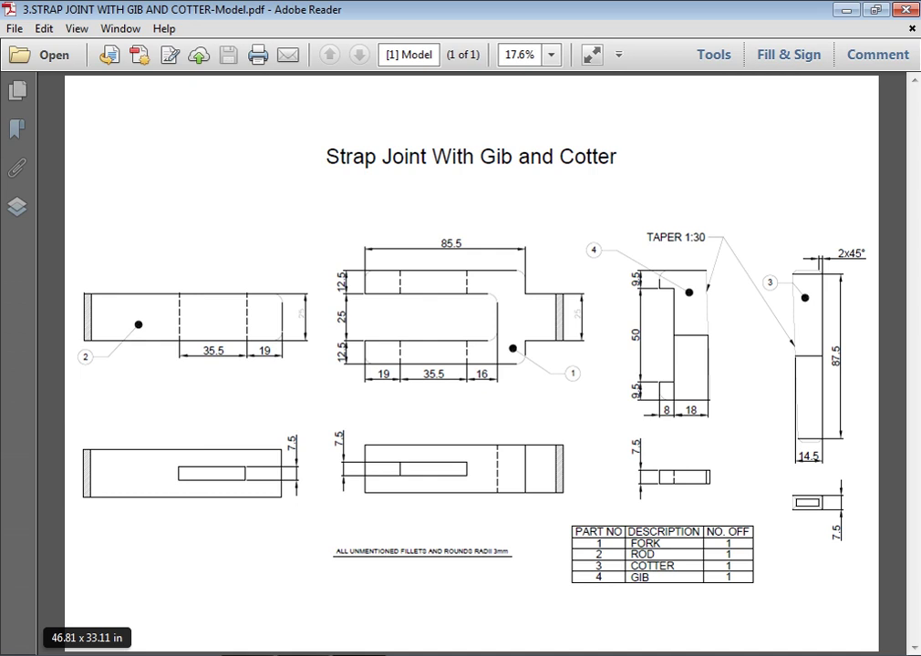
pyautogui.hotkey('alt', 'Tab')
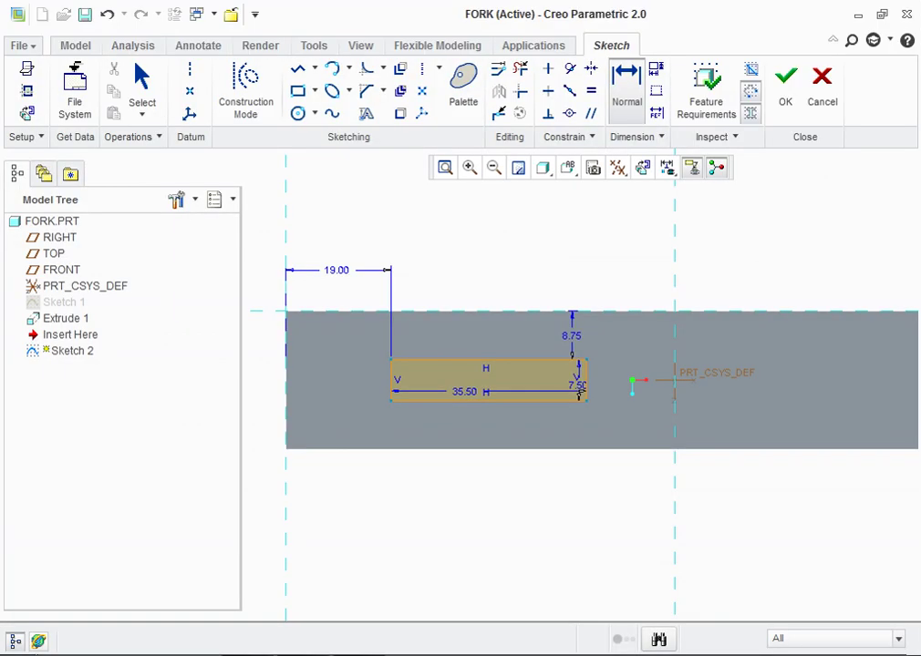
pyautogui.moveTo(601, 382); pyautogui.dragTo(547, 346, button='middle')
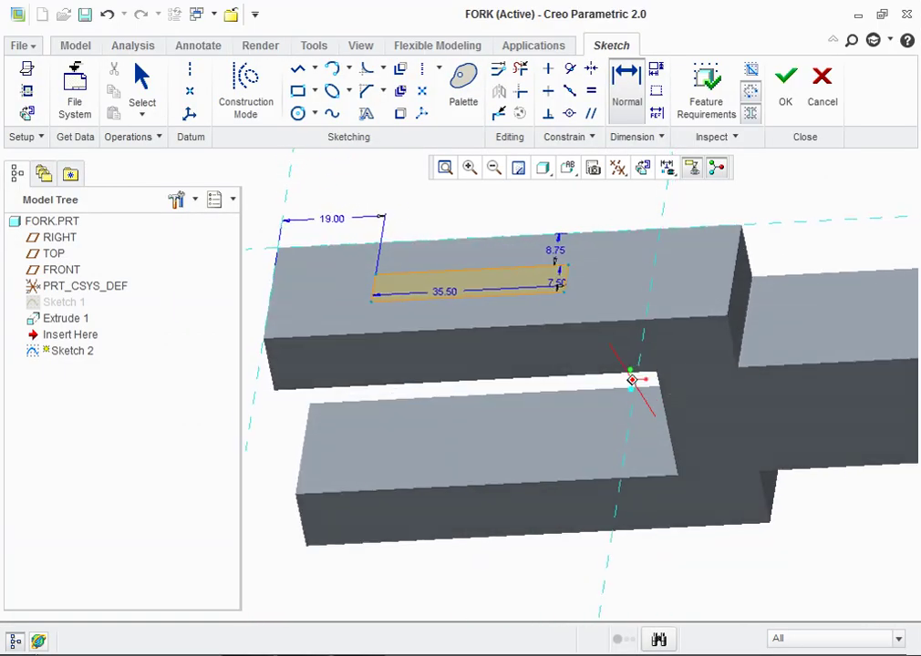
pyautogui.click(785, 89)
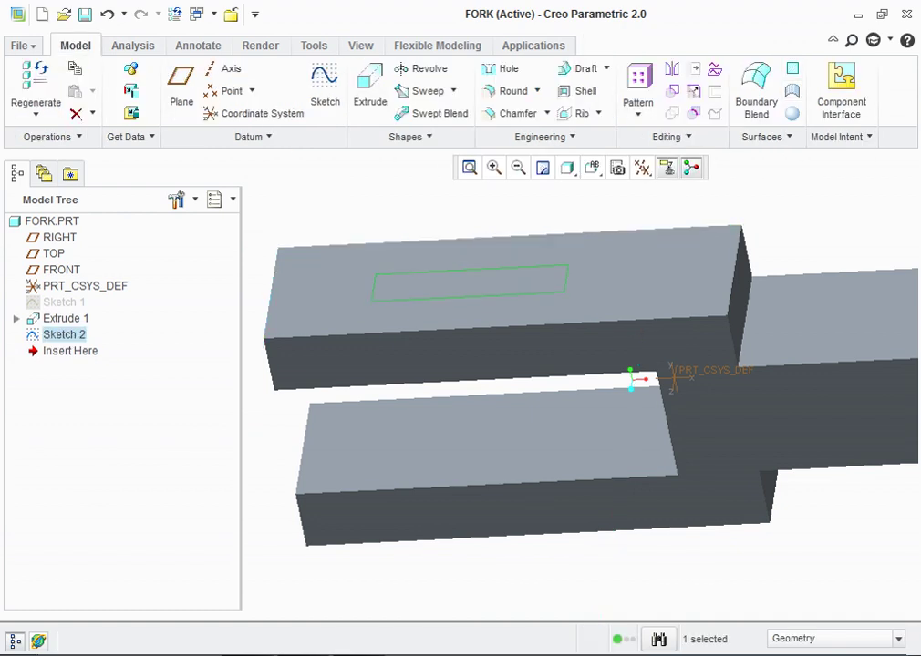
# Step: Cut the rectangular slot downward 72.31 deep through both fork prongs as Extrude 2
pyautogui.click(370, 87)
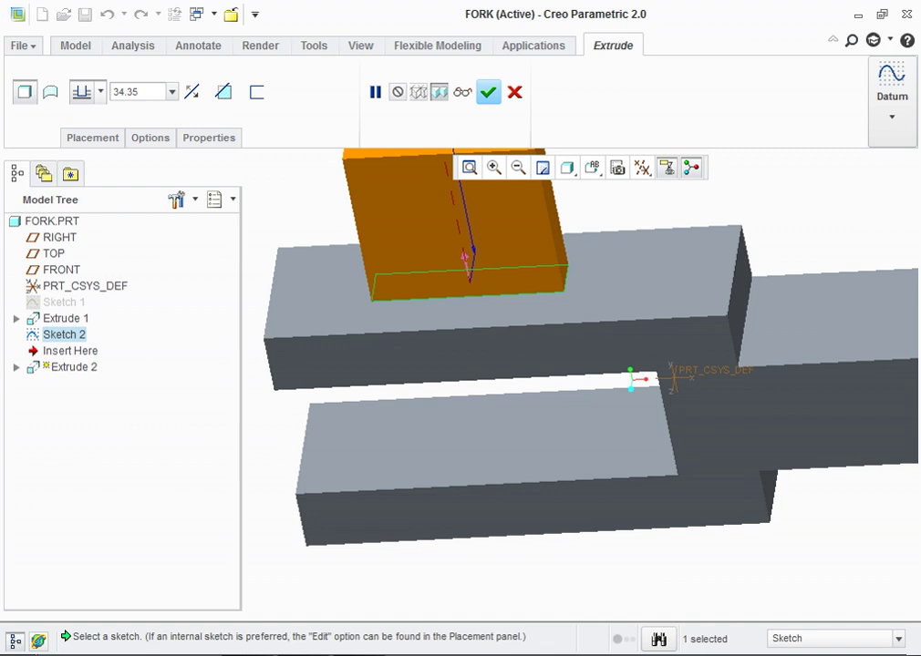
pyautogui.click(192, 91)
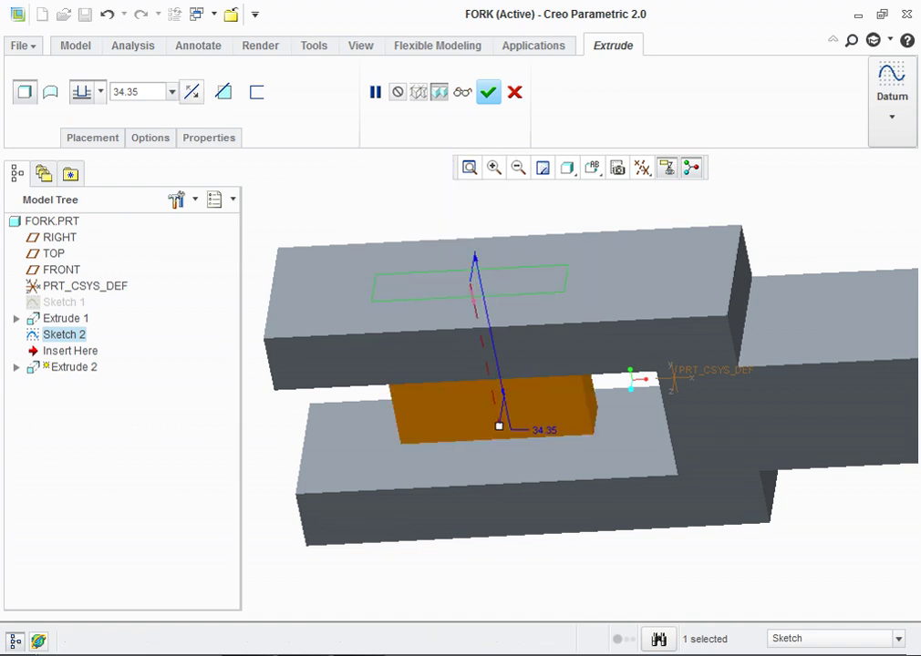
pyautogui.moveTo(499, 426); pyautogui.dragTo(531, 584)
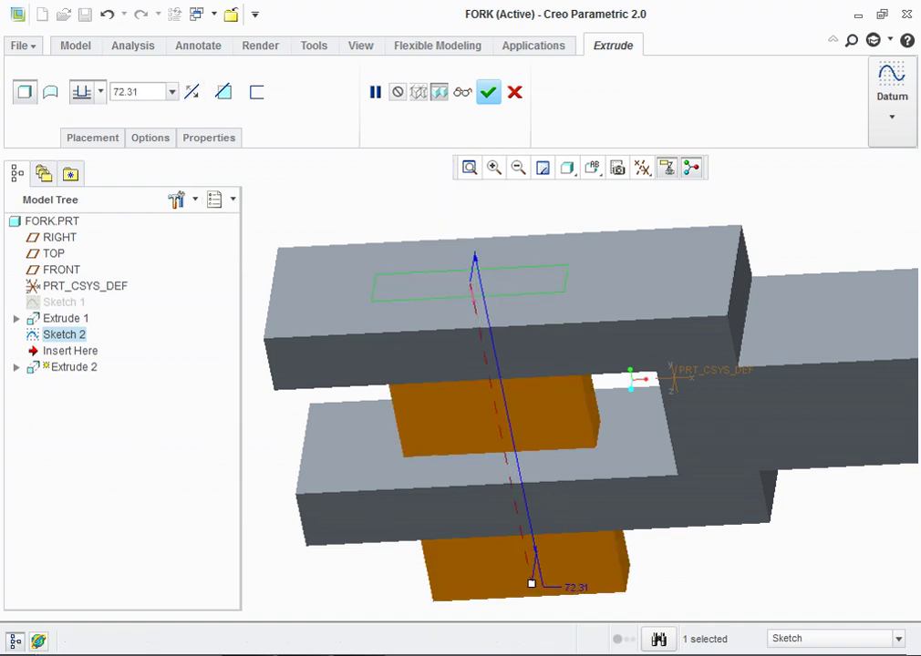
pyautogui.click(223, 91)
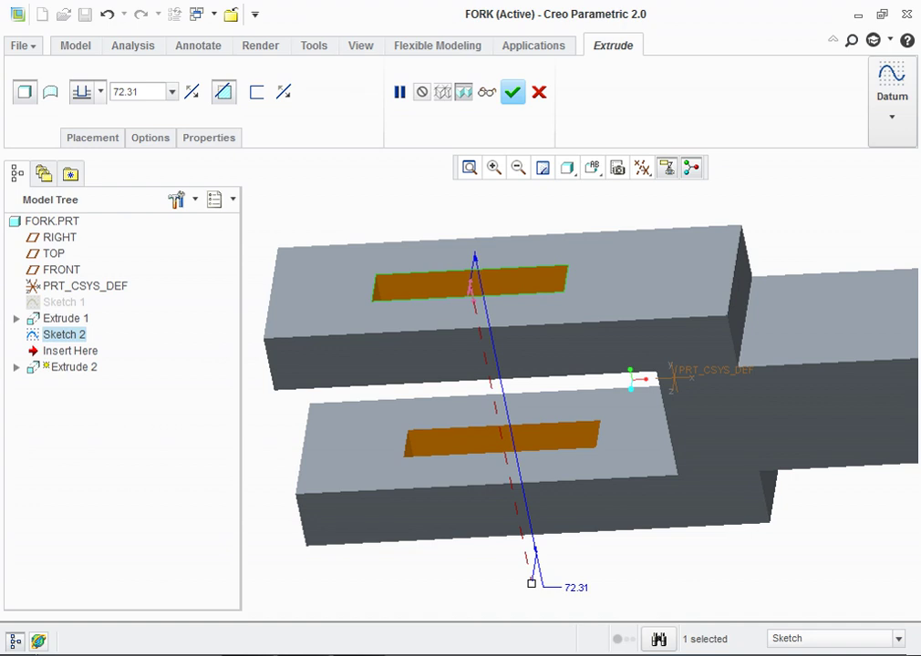
pyautogui.click(512, 91)
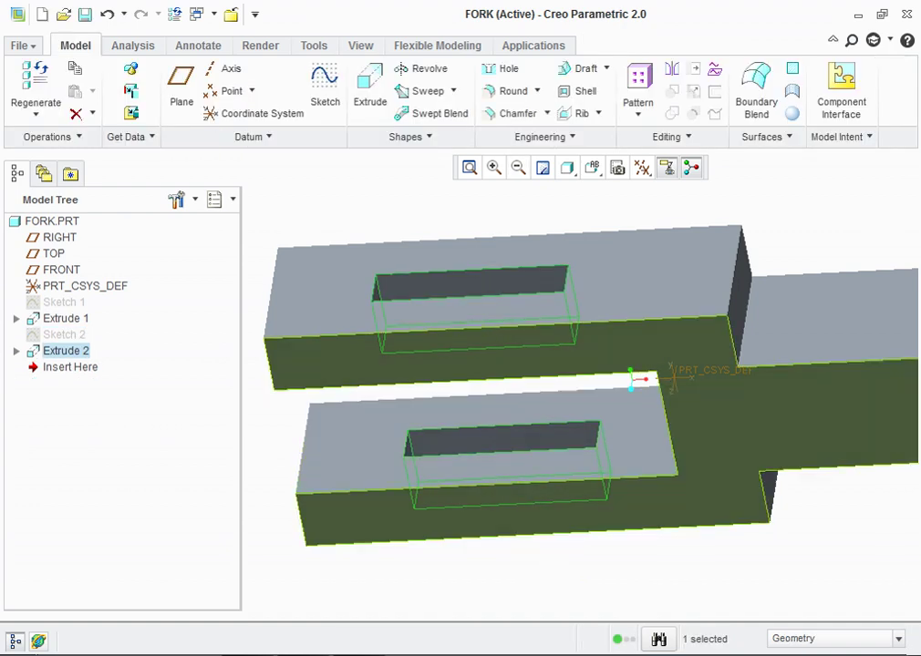
pyautogui.hotkey('ctrl', 'd')
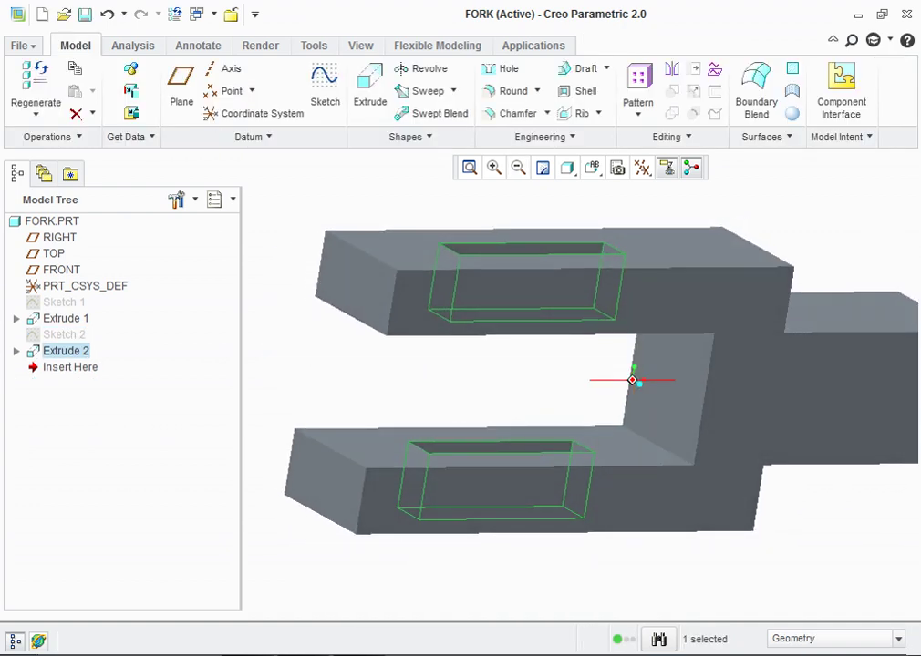
# Step: Start a round on the top and bottom front edges of both prongs
pyautogui.click(513, 91)
pyautogui.click(362, 252)
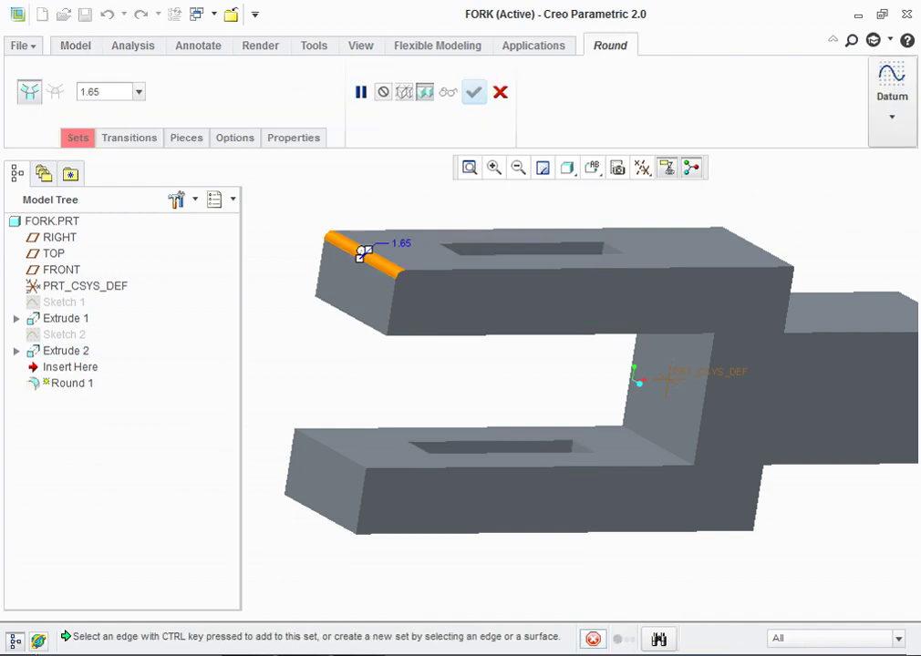
pyautogui.keyDown('ctrl'); pyautogui.click(354, 313); pyautogui.keyUp('ctrl')
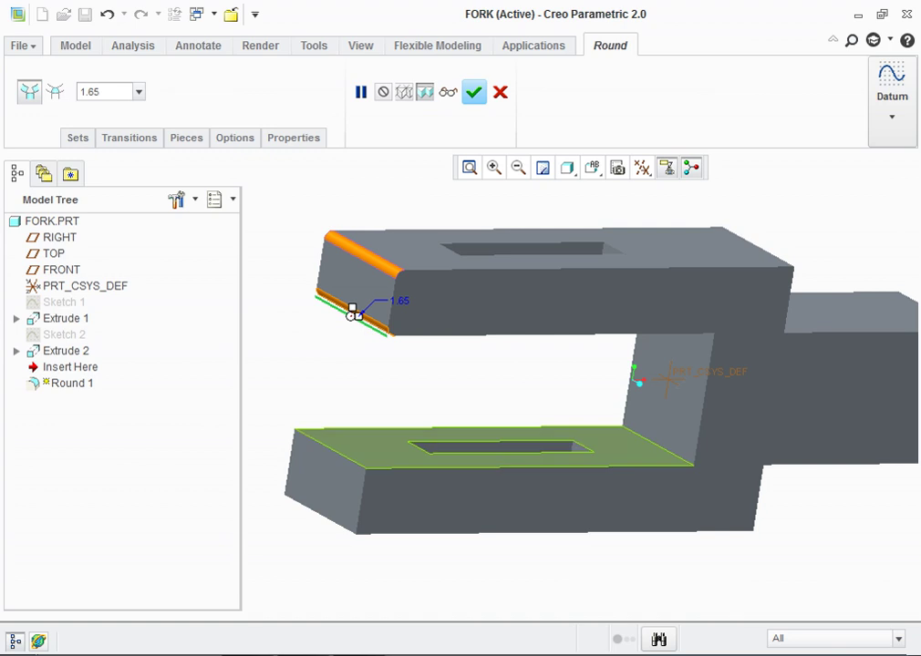
pyautogui.keyDown('ctrl'); pyautogui.click(330, 451); pyautogui.keyUp('ctrl')
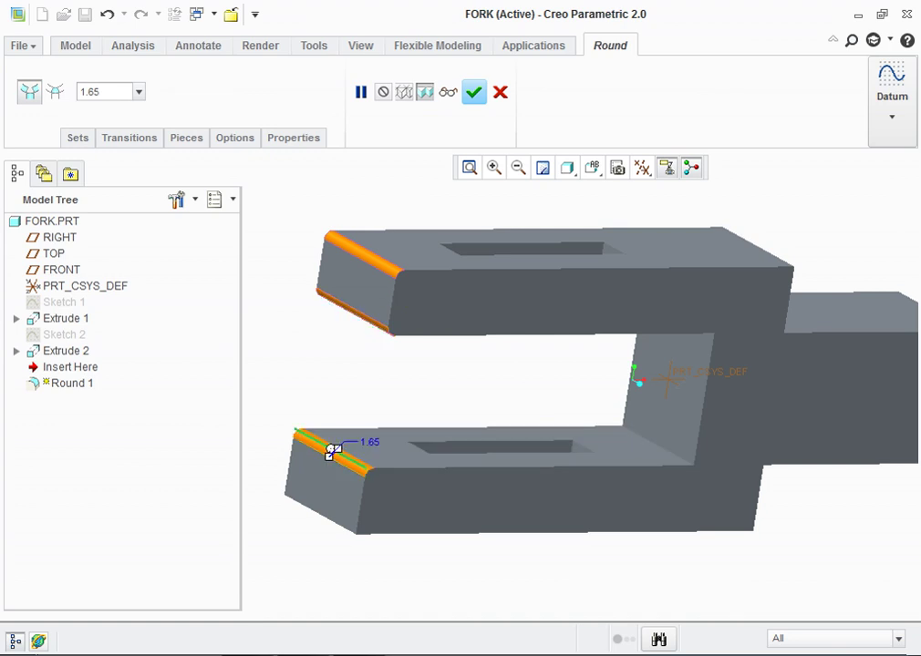
pyautogui.keyDown('ctrl'); pyautogui.click(322, 511); pyautogui.keyUp('ctrl')
# Step: Add the prongs' inner edges and the upper and lower-right body edges to the round
pyautogui.moveTo(321, 511)
pyautogui.mouseDown(button='middle')
pyautogui.moveTo(483, 428)
pyautogui.moveTo(638, 374)
pyautogui.mouseUp(button='middle')
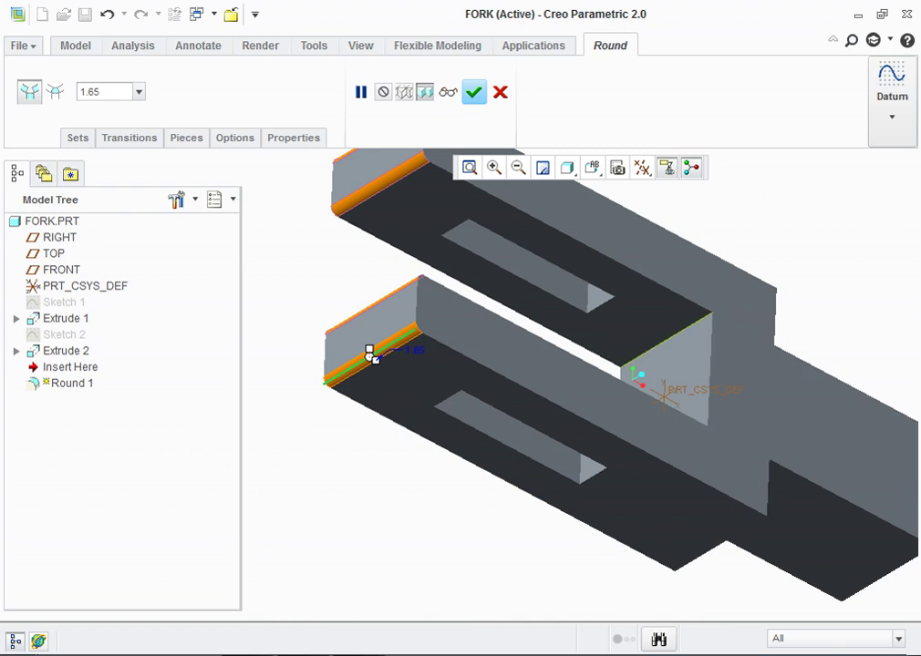
pyautogui.keyDown('ctrl'); pyautogui.click(638, 365); pyautogui.keyUp('ctrl')
pyautogui.moveTo(638, 364)
pyautogui.mouseDown(button='middle')
pyautogui.moveTo(620, 392)
pyautogui.moveTo(633, 379)
pyautogui.moveTo(638, 401)
pyautogui.moveTo(678, 431)
pyautogui.moveTo(690, 428)
pyautogui.mouseUp(button='middle')
pyautogui.keyDown('ctrl'); pyautogui.click(663, 428); pyautogui.keyUp('ctrl')
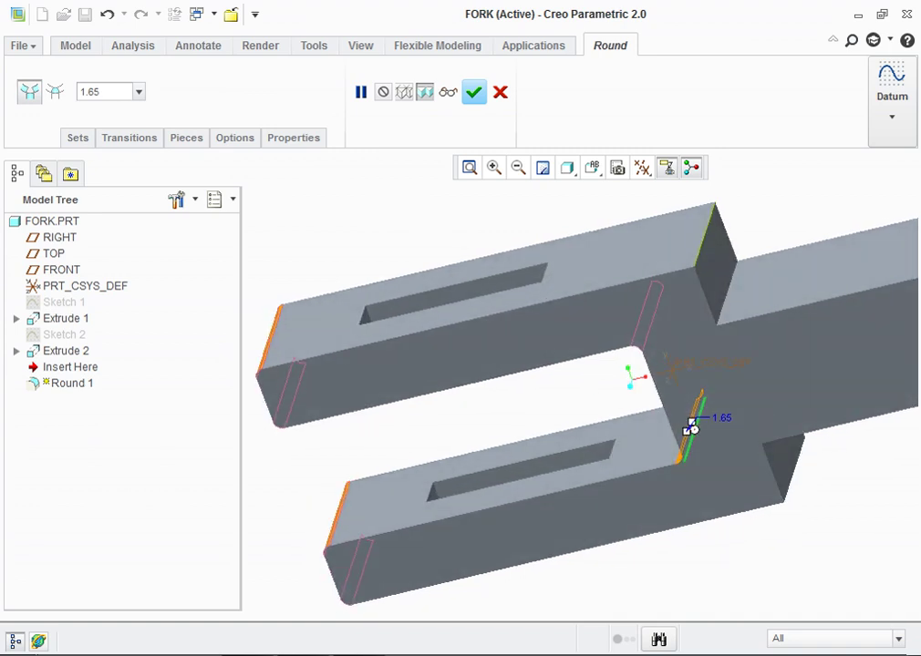
pyautogui.keyDown('ctrl'); pyautogui.click(704, 235); pyautogui.keyUp('ctrl')
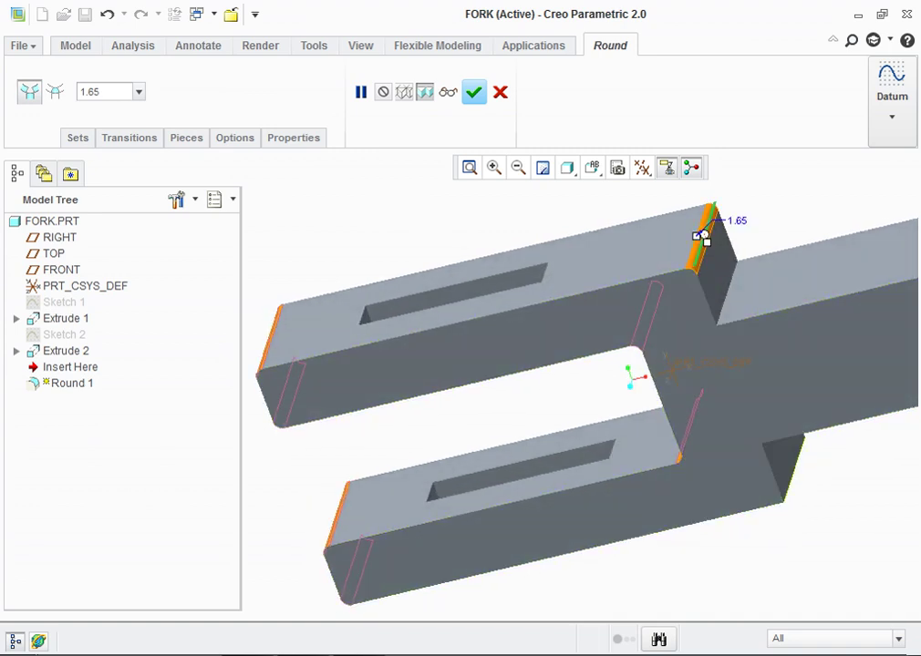
pyautogui.keyDown('ctrl'); pyautogui.click(791, 469); pyautogui.keyUp('ctrl')
# Step: Add the remaining inner edges and finish the round with a 3.00 radius
pyautogui.moveTo(791, 469)
pyautogui.mouseDown(button='middle')
pyautogui.moveTo(742, 492)
pyautogui.moveTo(744, 516)
pyautogui.mouseUp(button='middle')
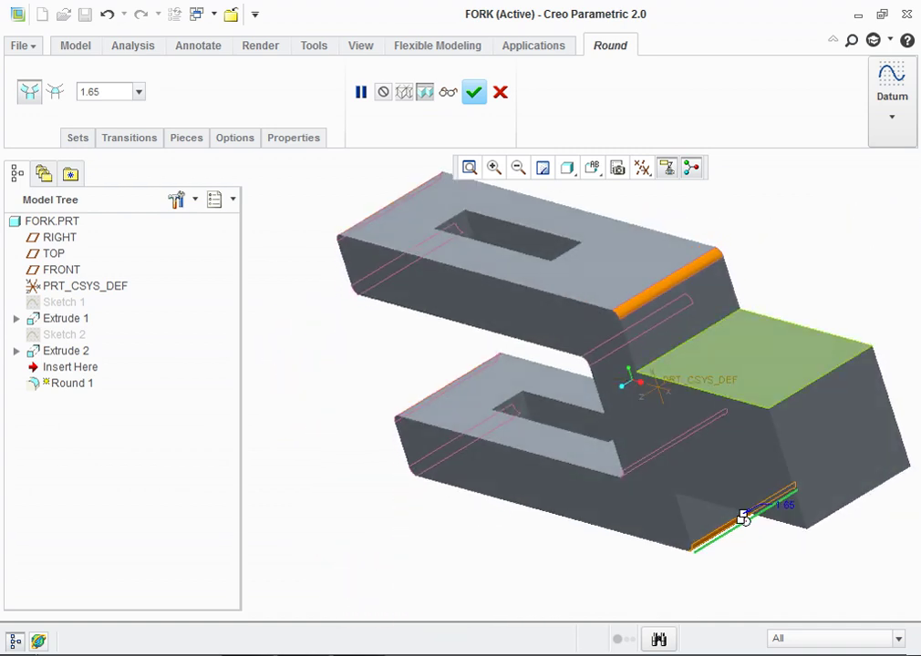
pyautogui.keyDown('ctrl'); pyautogui.click(688, 332); pyautogui.keyUp('ctrl')
pyautogui.moveTo(689, 332); pyautogui.dragTo(667, 254, button='middle')
pyautogui.keyDown('ctrl'); pyautogui.click(711, 376); pyautogui.keyUp('ctrl')
pyautogui.moveTo(711, 375); pyautogui.dragTo(768, 439, button='middle')
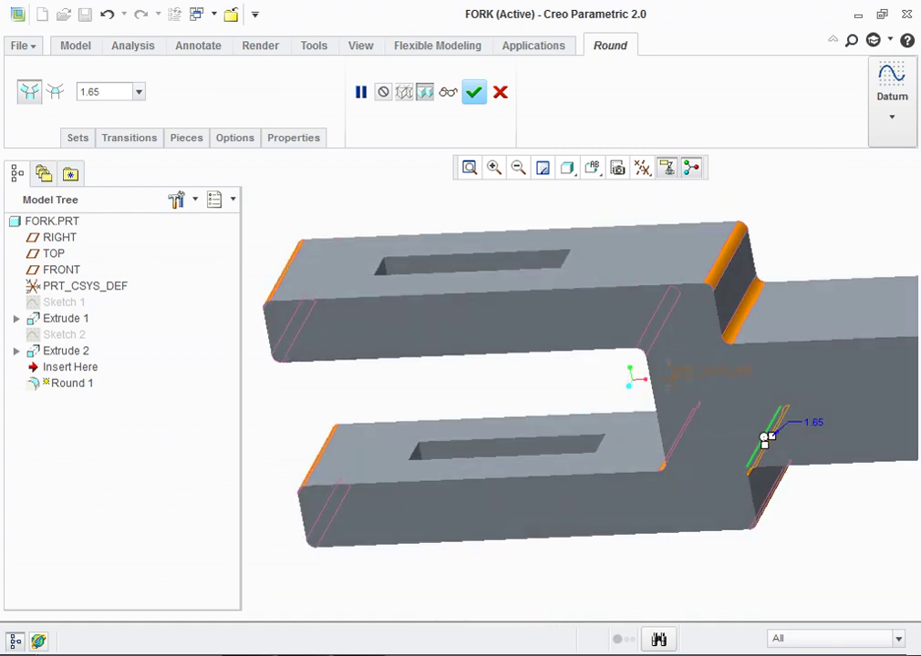
pyautogui.write('3')
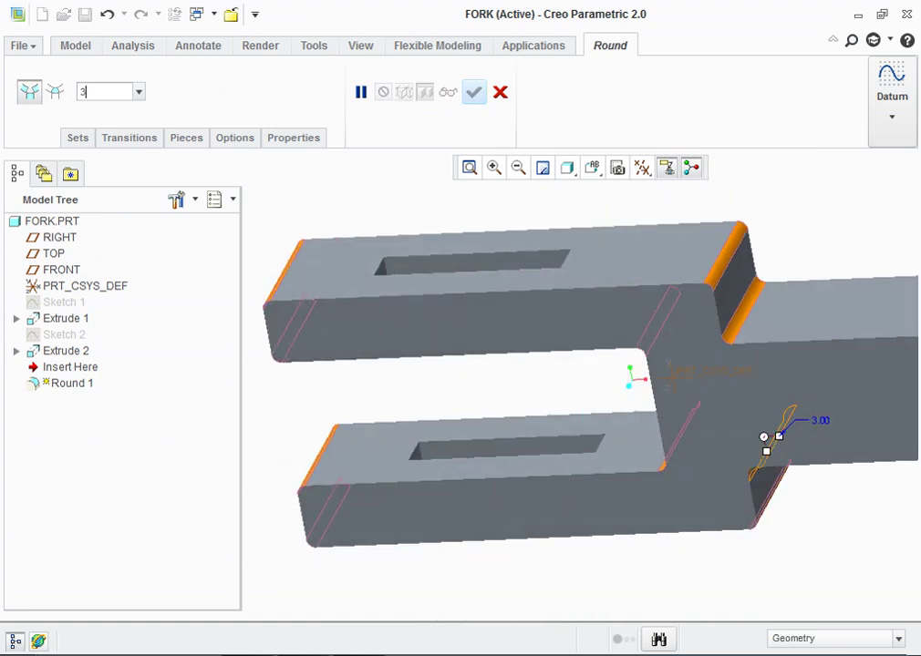
pyautogui.press('Return')
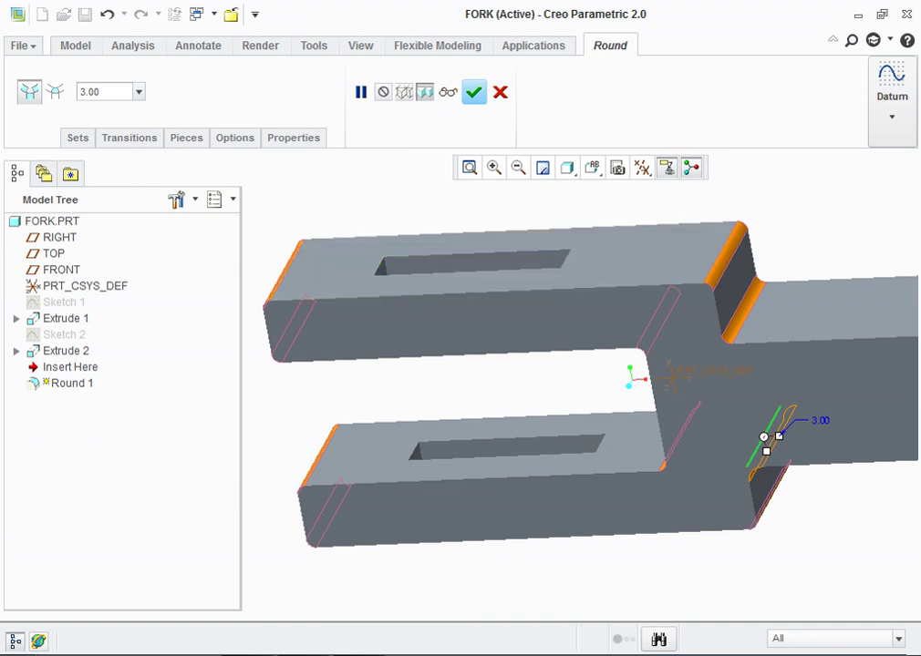
pyautogui.middleClick(606, 328)
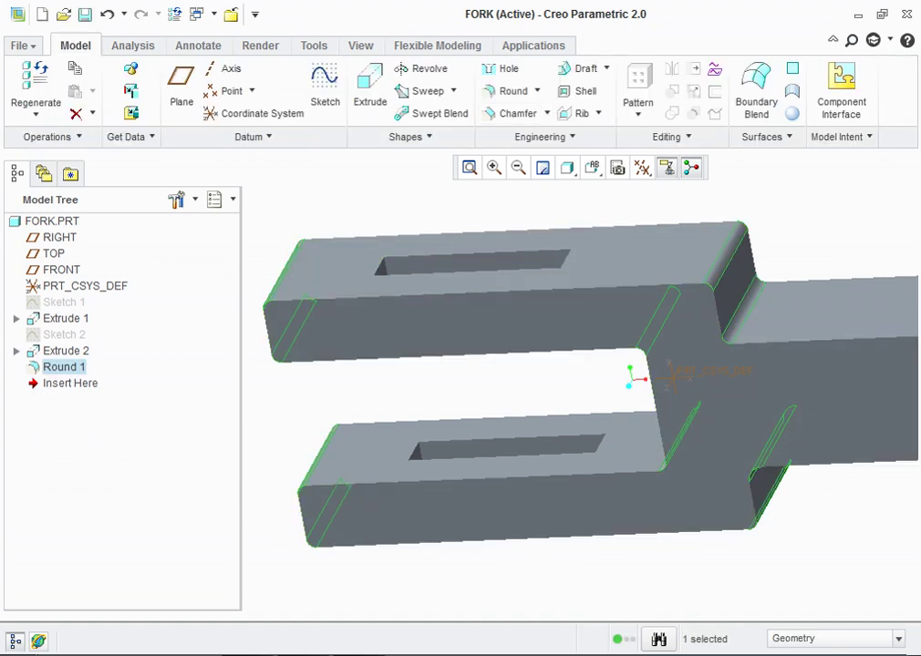
# Step: Inspect the rounded fork from several angles and bring up the save dialog for FORK.PRT
pyautogui.moveTo(606, 365); pyautogui.dragTo(631, 377, button='middle')
pyautogui.scroll(-3, 675, 384)
pyautogui.scroll(2, 460, 361)
pyautogui.moveTo(632, 379); pyautogui.dragTo(632, 383, button='middle')
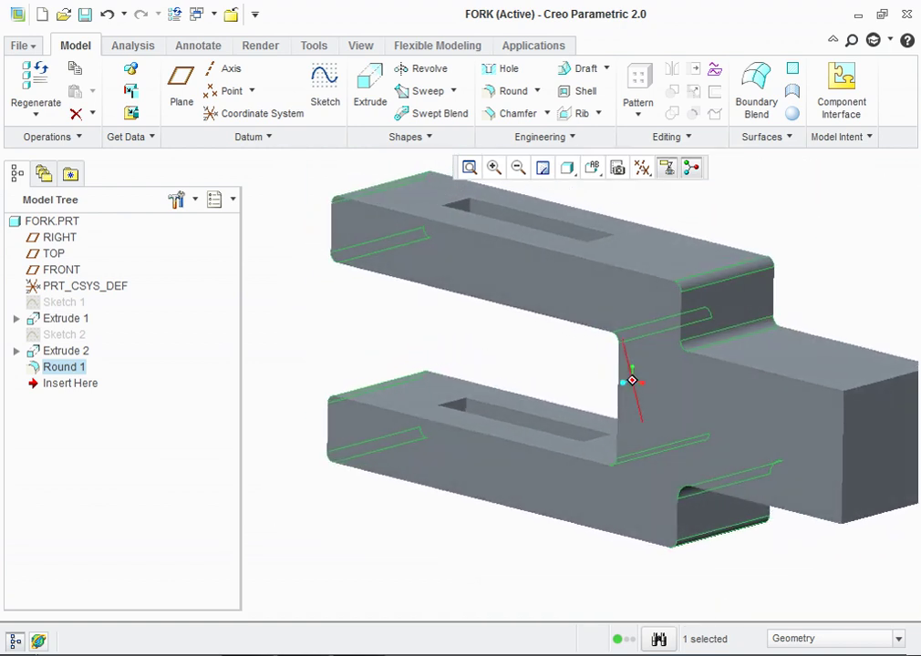
pyautogui.scroll(2, 440, 332)
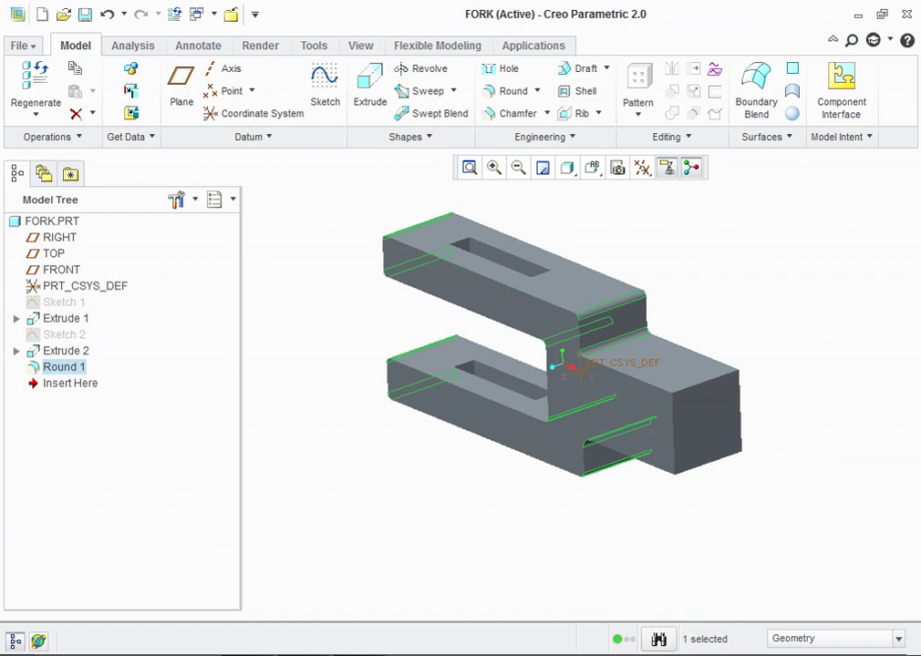
pyautogui.click(84, 15)
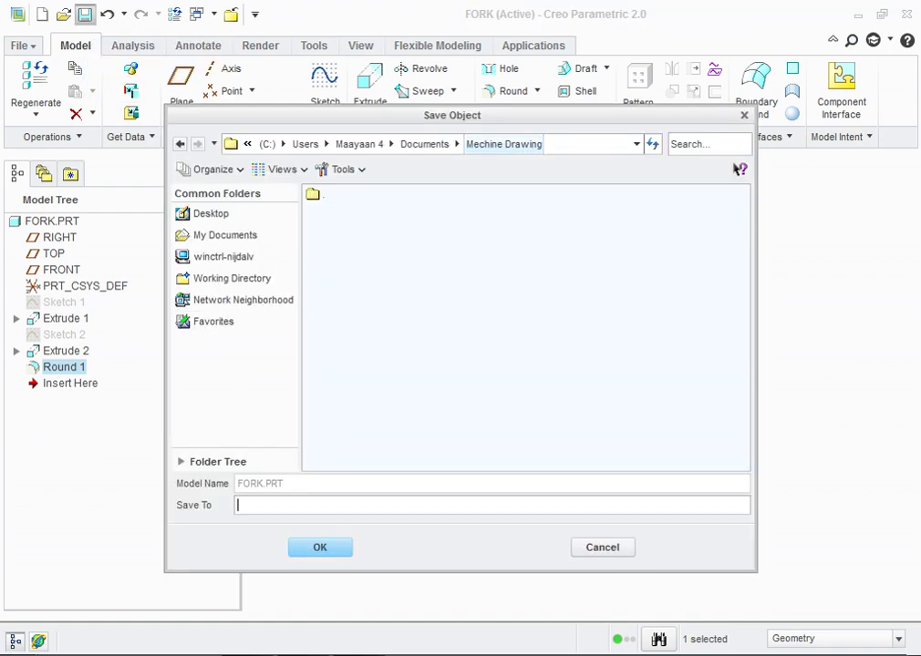
# Step: Create a 'Gib And Cotter Joint' folder and save FORK.PRT into it
pyautogui.rightClick(397, 240)
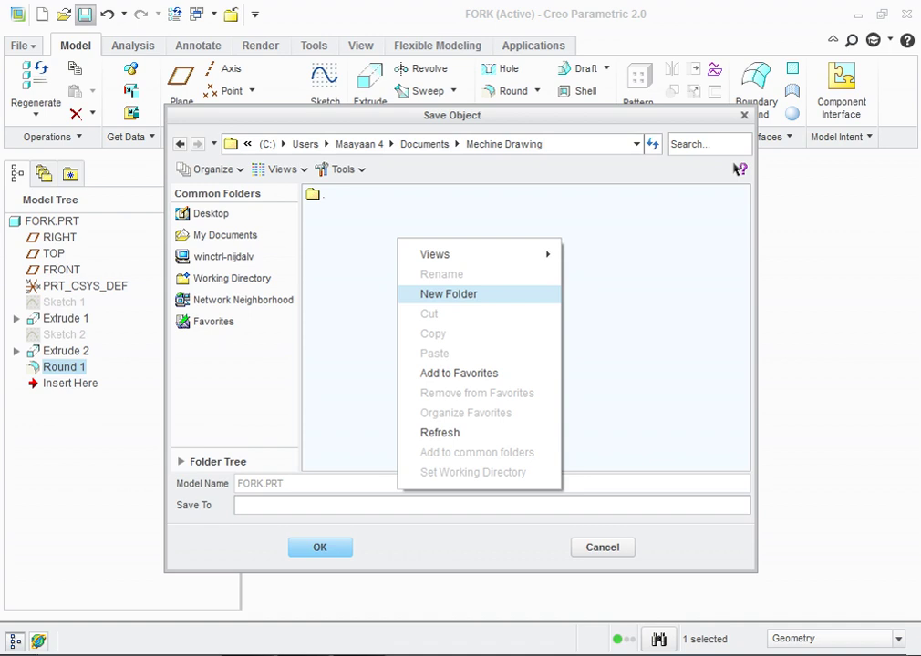
pyautogui.click(449, 294)
pyautogui.write('Gib And ')
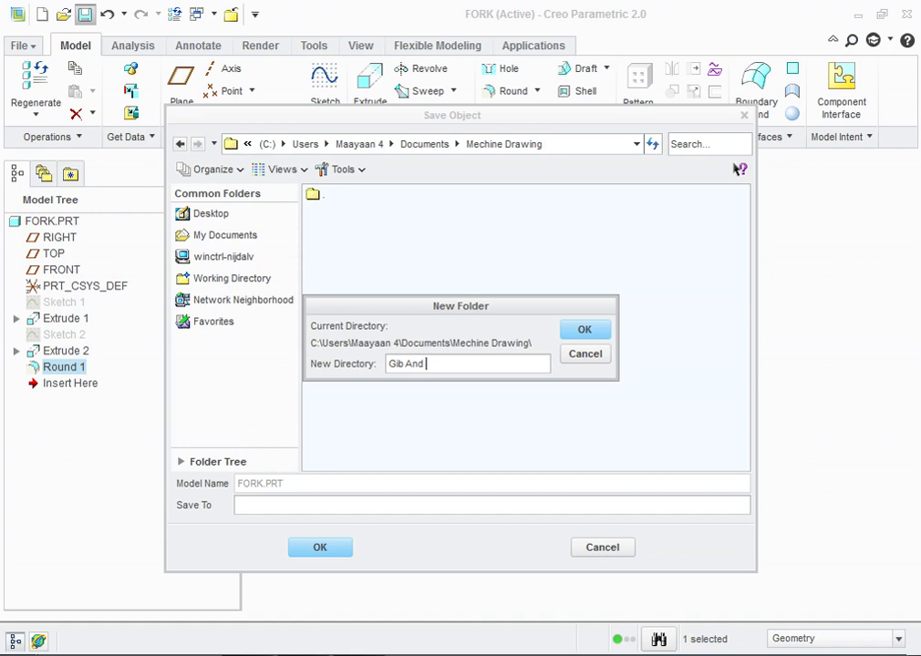
pyautogui.write('Cotter JOint')
pyautogui.press('BackSpace')
pyautogui.press('BackSpace')
pyautogui.press('BackSpace')
pyautogui.press('BackSpace')
pyautogui.press('BackSpace')
pyautogui.write('Joint')
pyautogui.press('Return')
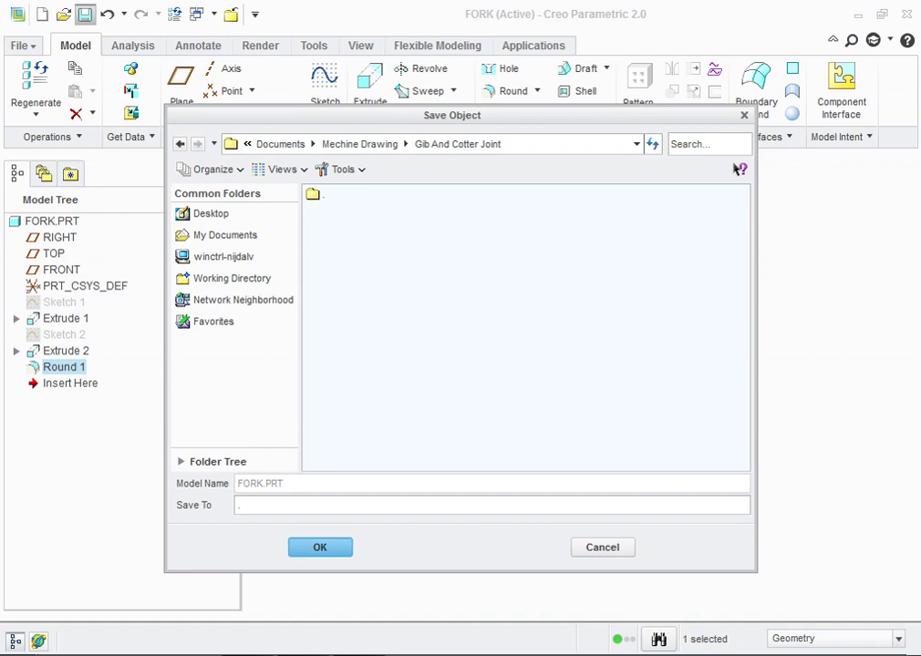
pyautogui.press('Return')
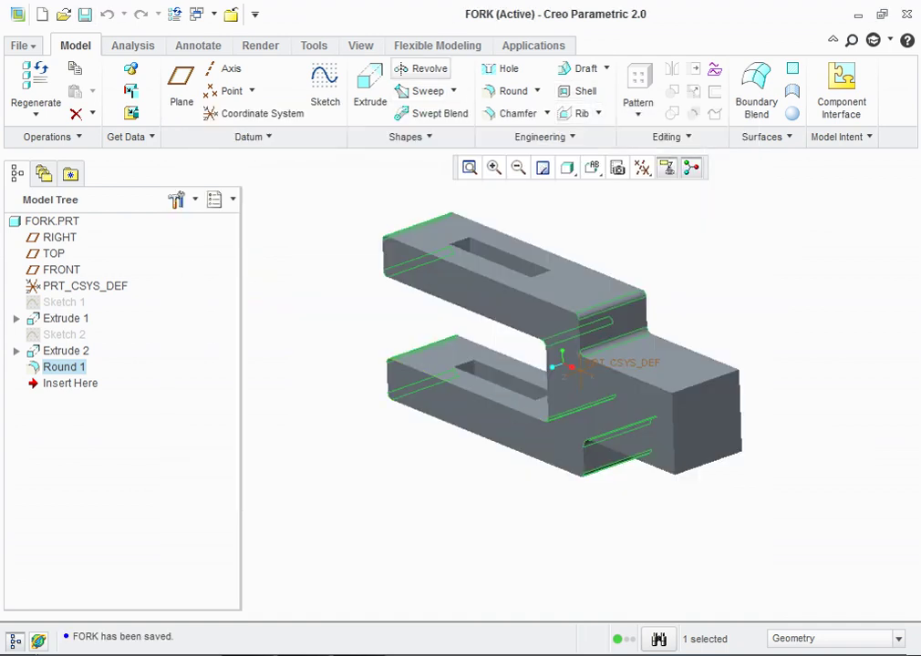
# Step: Close FORK and create a new solid part named Rod
pyautogui.click(360, 46)
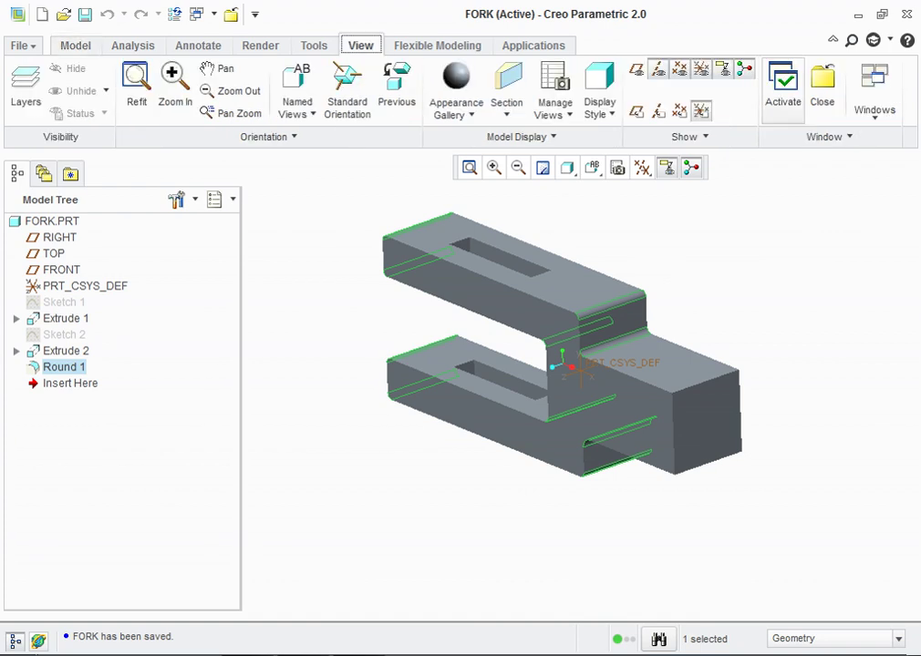
pyautogui.click(822, 83)
pyautogui.hotkey('ctrl', 'n')
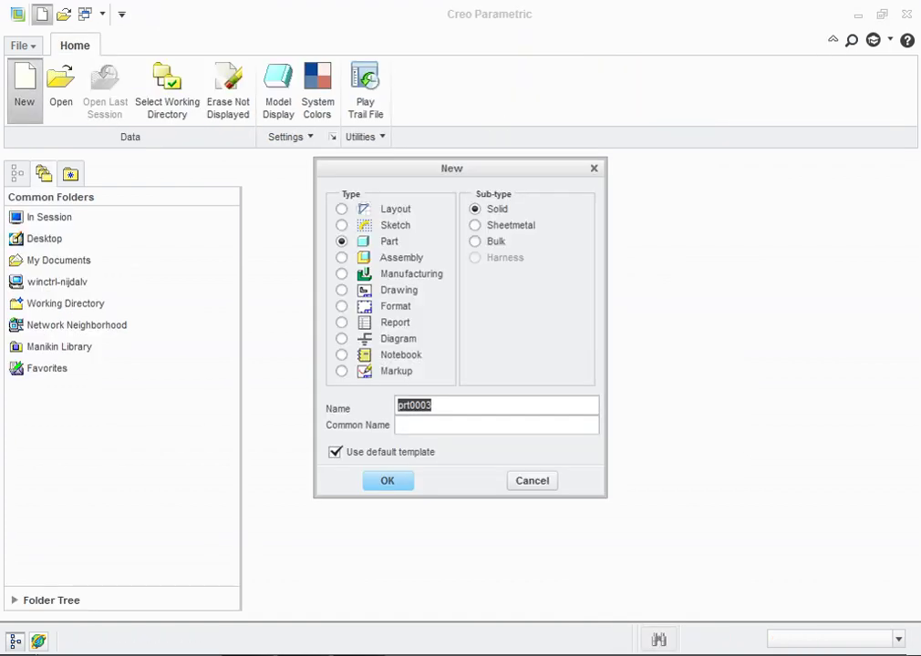
pyautogui.write('Rod')
pyautogui.press('Return')
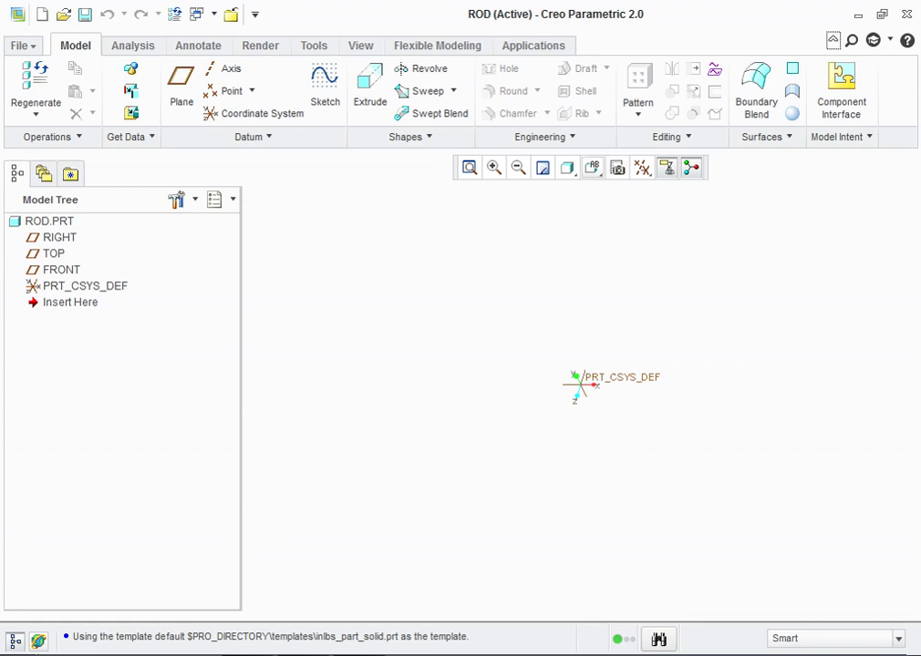
pyautogui.click(593, 167)
pyautogui.click(642, 167)
pyautogui.click(675, 292)
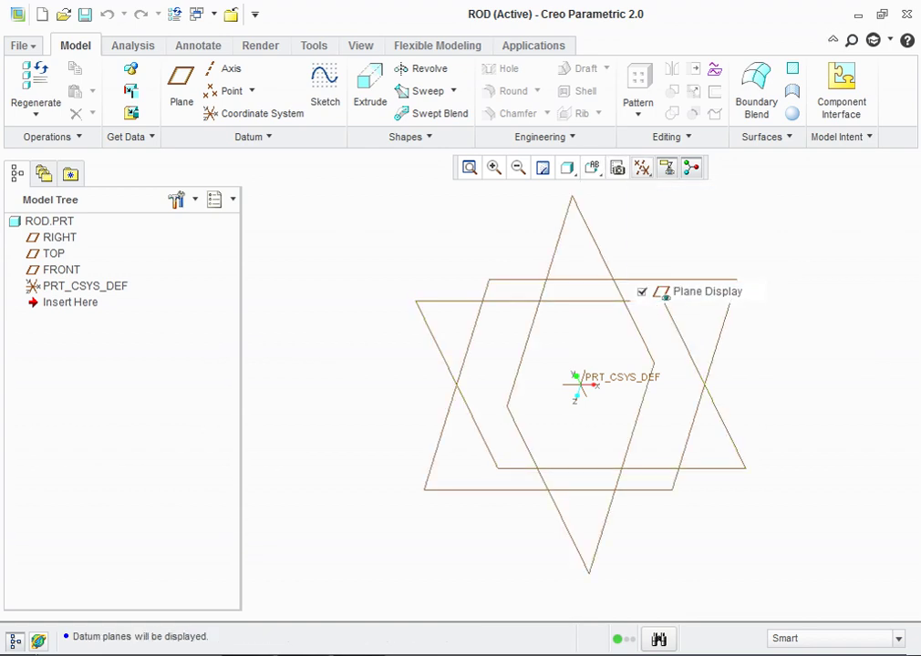
pyautogui.click(61, 269)
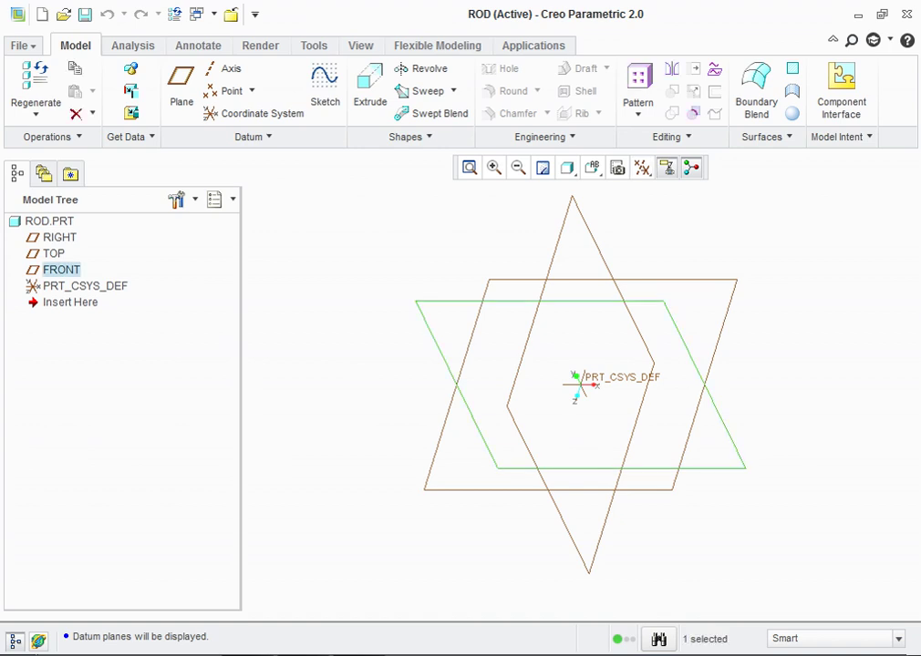
pyautogui.click(325, 87)
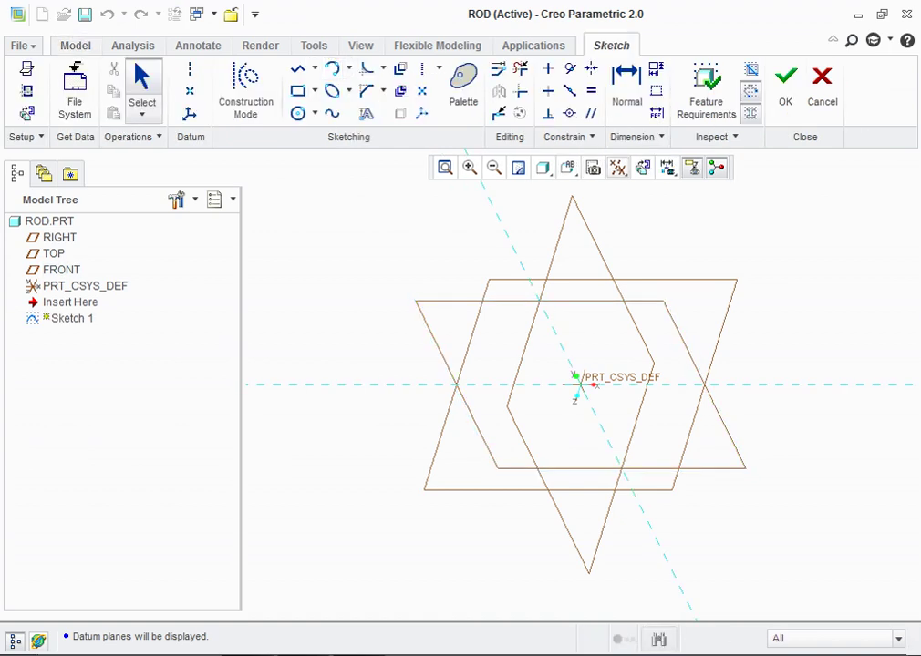
pyautogui.click(642, 167)
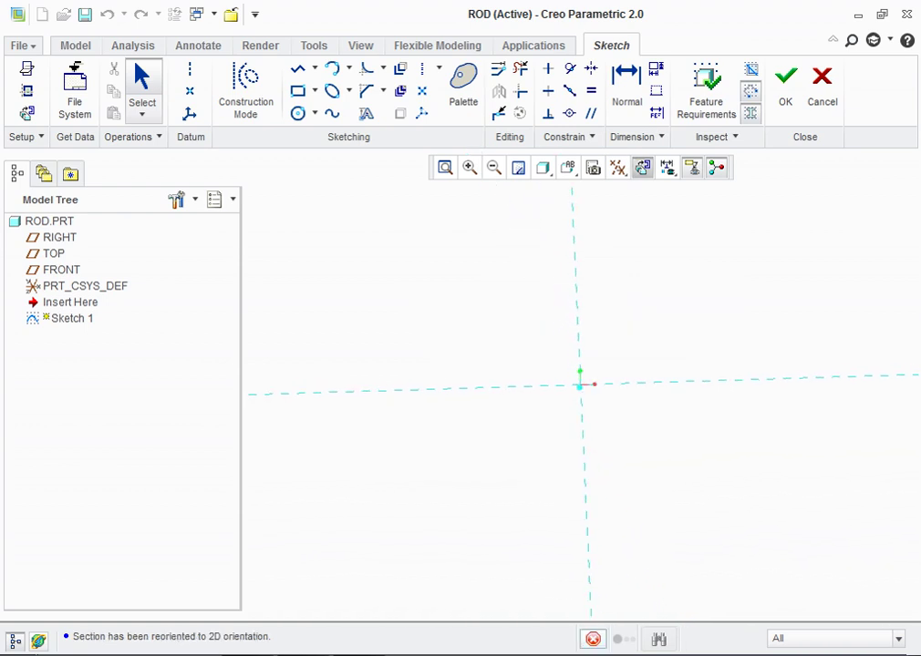
pyautogui.click(618, 167)
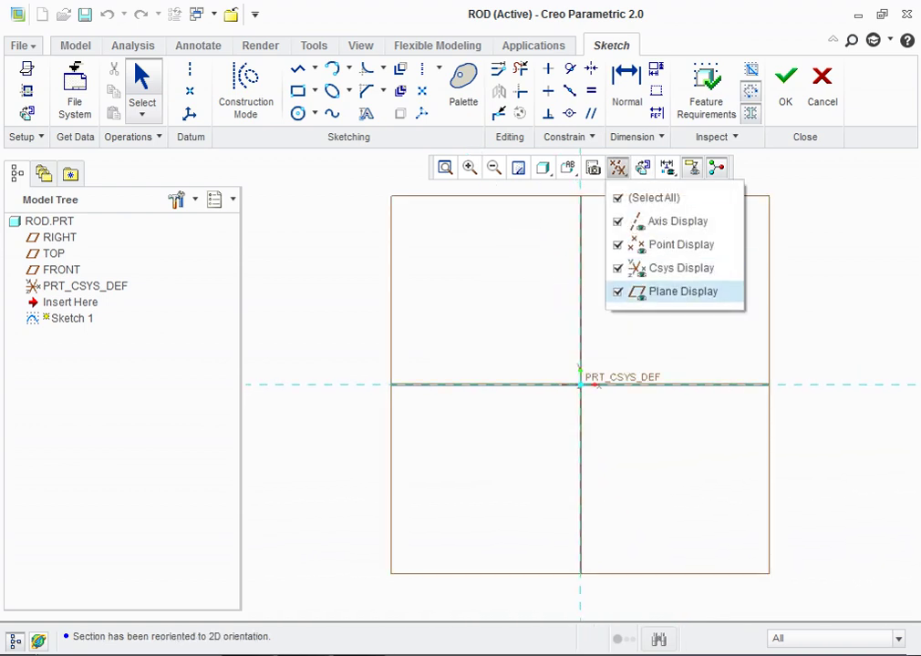
pyautogui.click(618, 292)
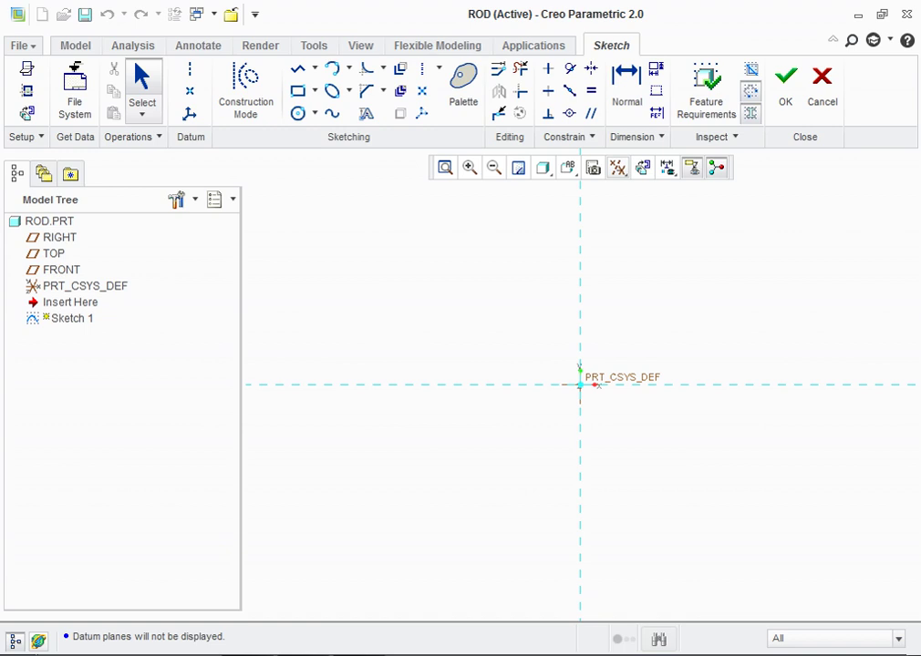
pyautogui.hotkey('alt', 'Tab')
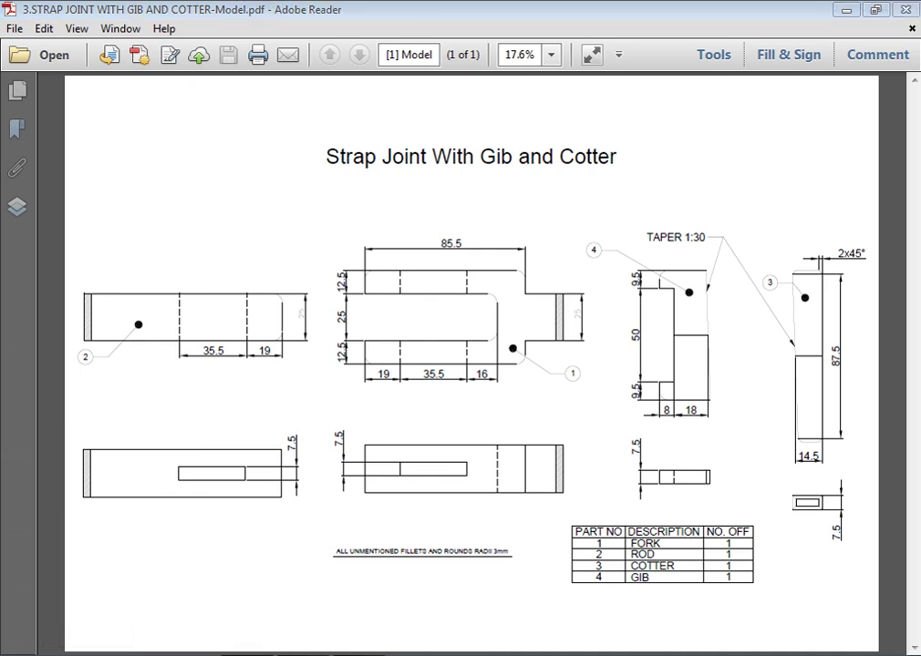
pyautogui.hotkey('alt', 'Tab')
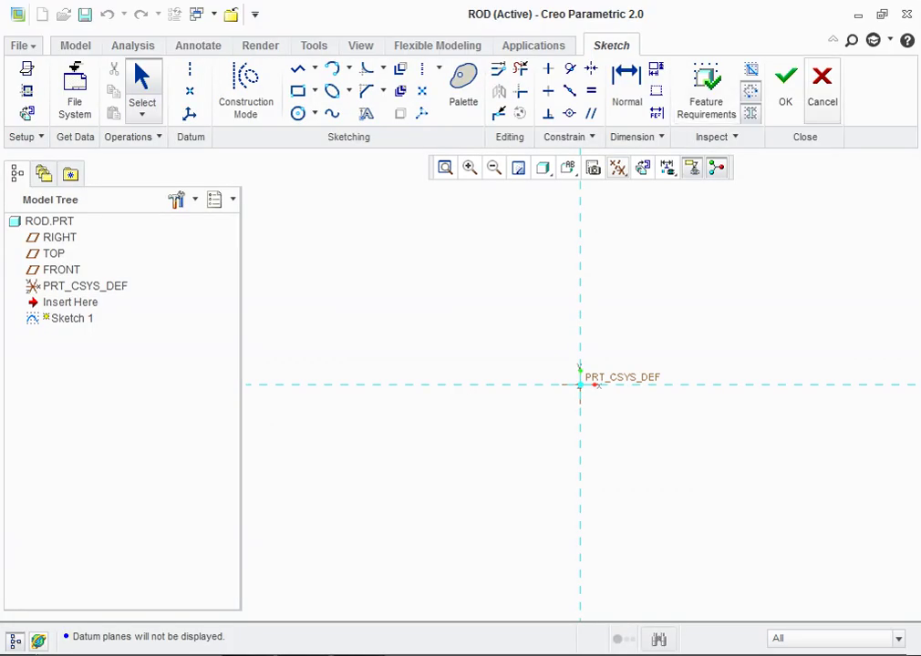
pyautogui.press('Left')
pyautogui.press('Return')
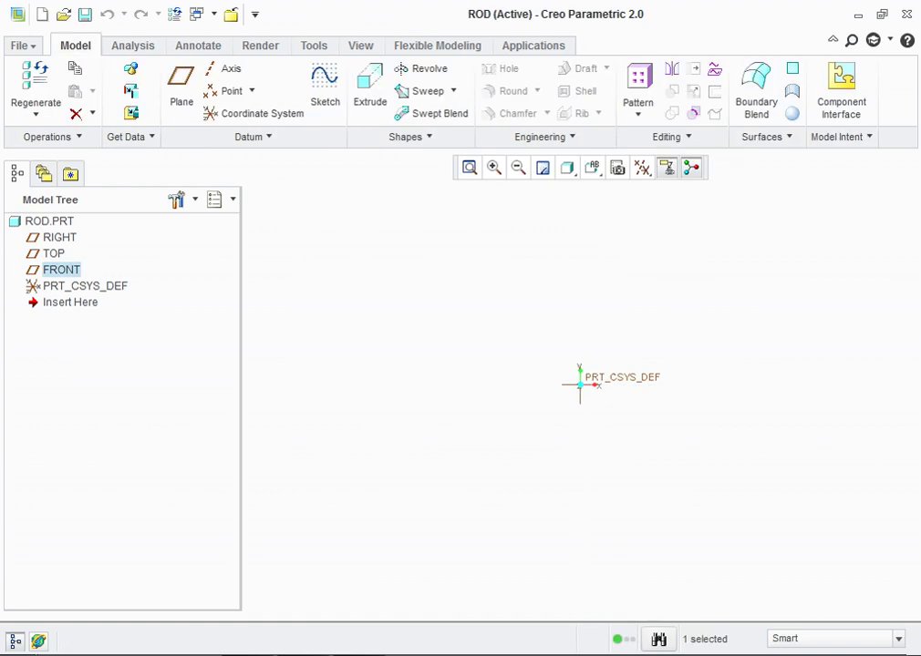
# Step: Show the datum planes and return the model to standard orientation
pyautogui.click(642, 167)
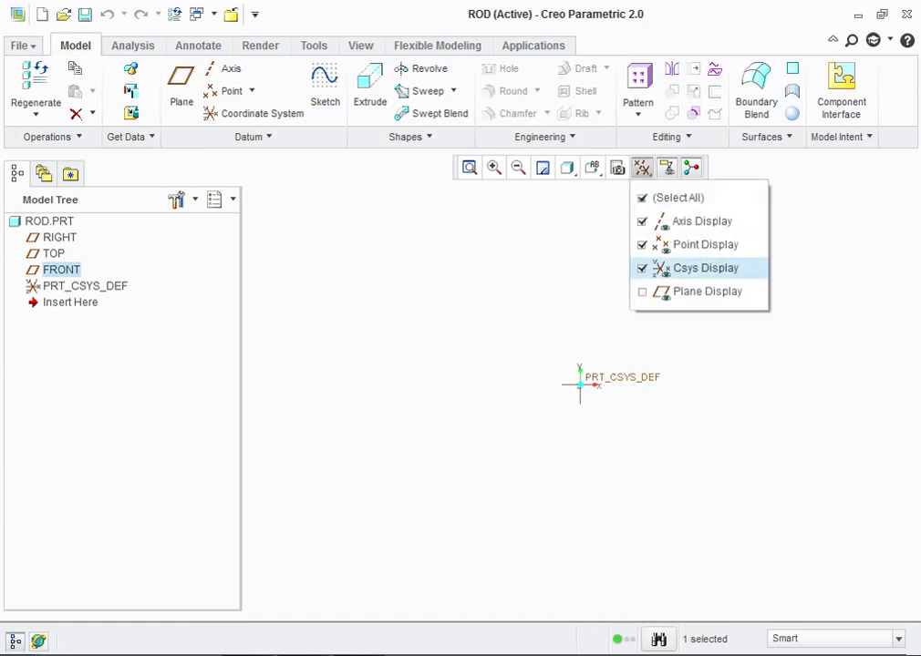
pyautogui.click(693, 291)
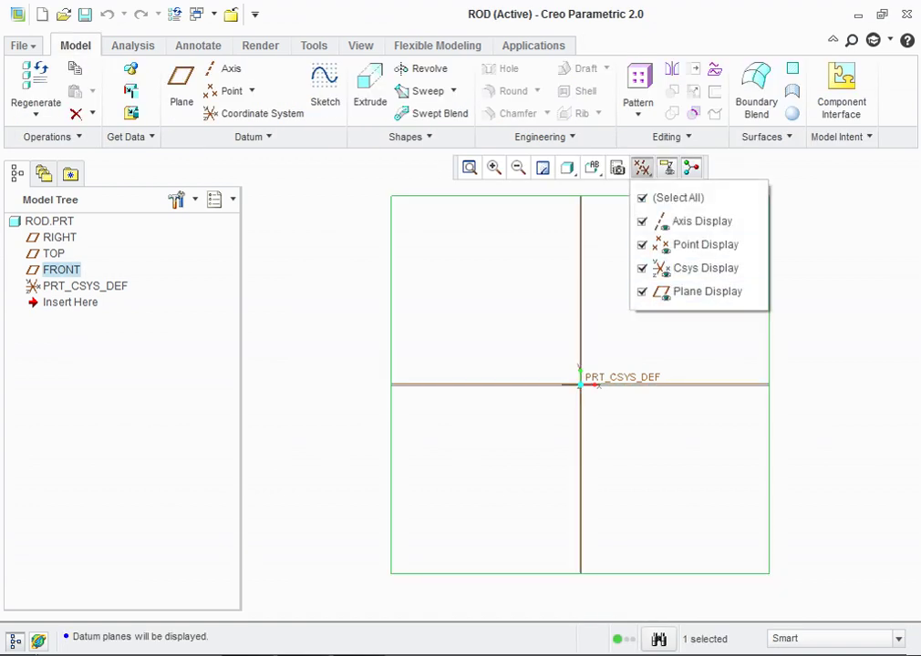
pyautogui.click(592, 168)
pyautogui.click(644, 193)
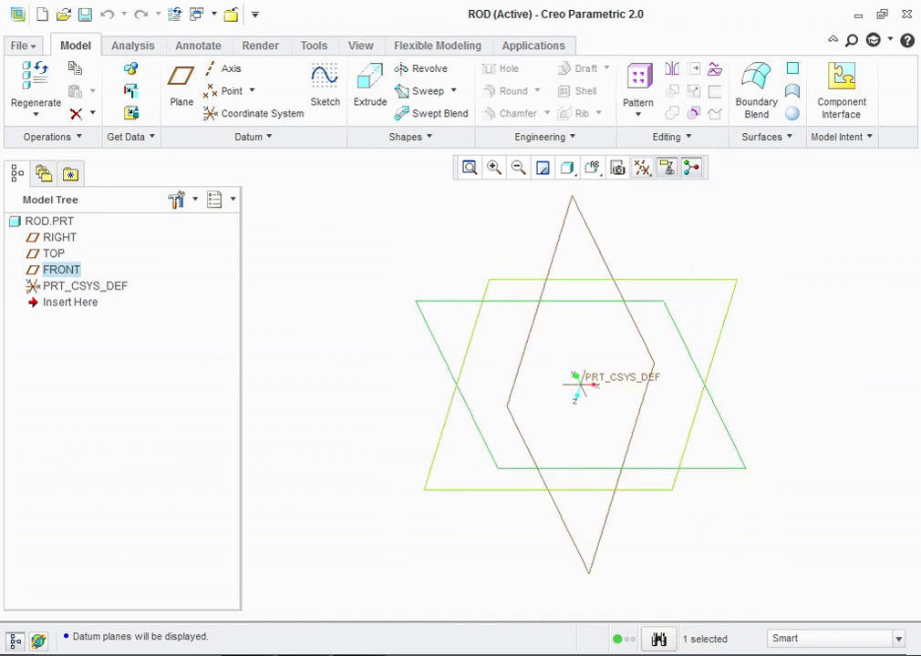
# Step: Start a sketch on the TOP plane, viewed flat, with datum planes hidden
pyautogui.press('Escape')
pyautogui.click(53, 253)
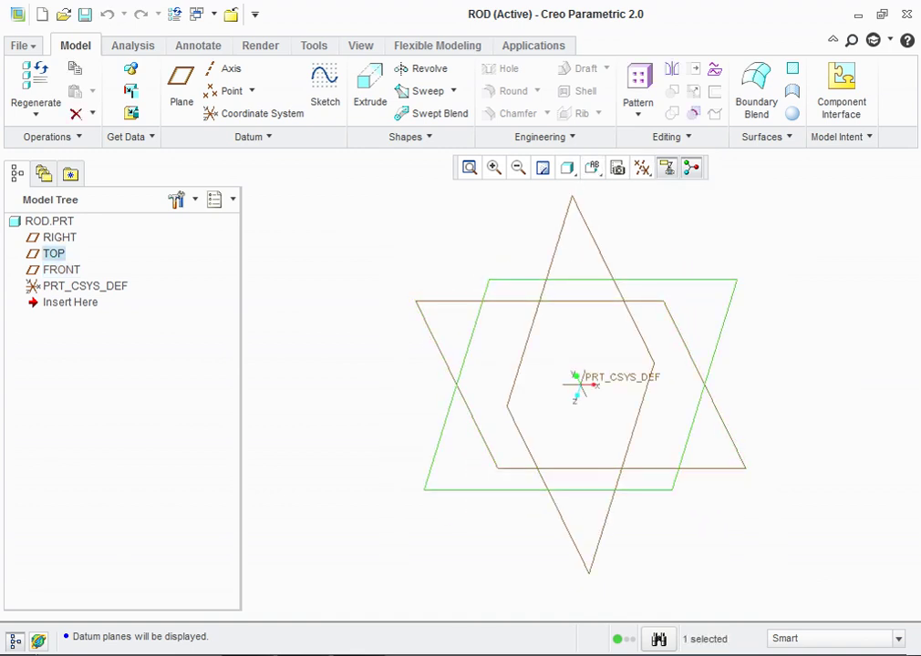
pyautogui.click(325, 86)
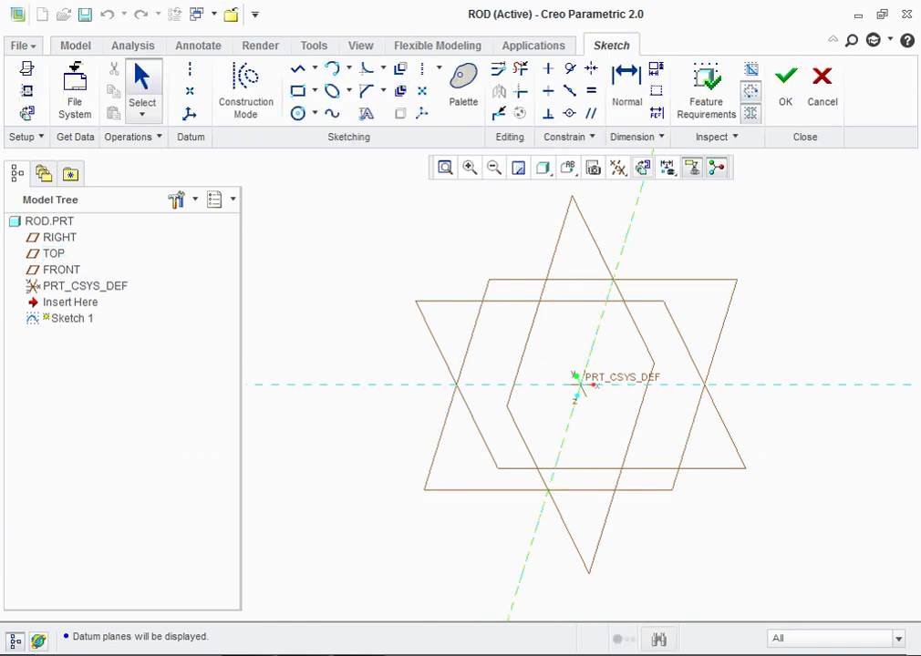
pyautogui.click(643, 167)
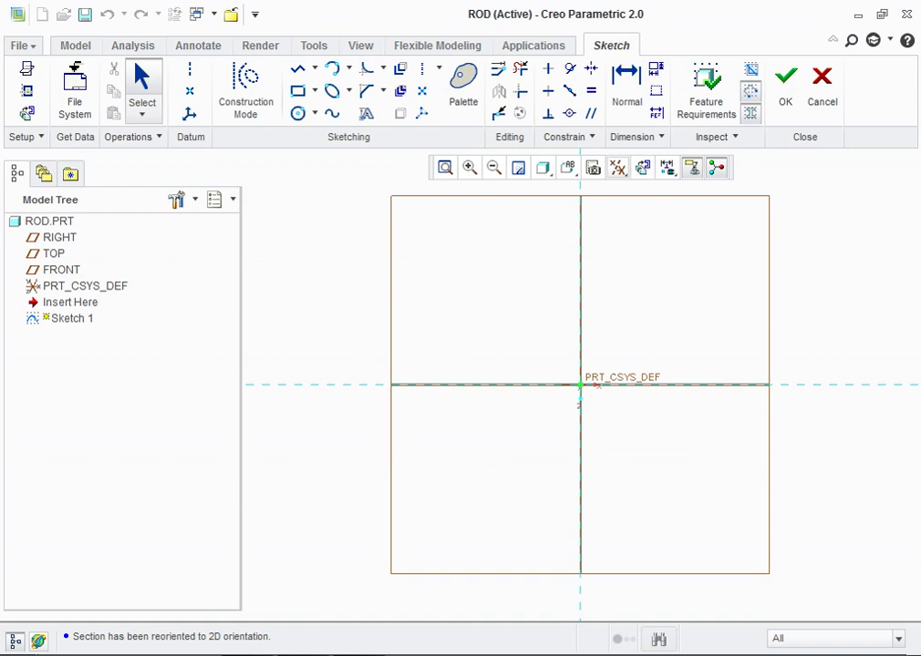
pyautogui.click(618, 167)
pyautogui.click(618, 291)
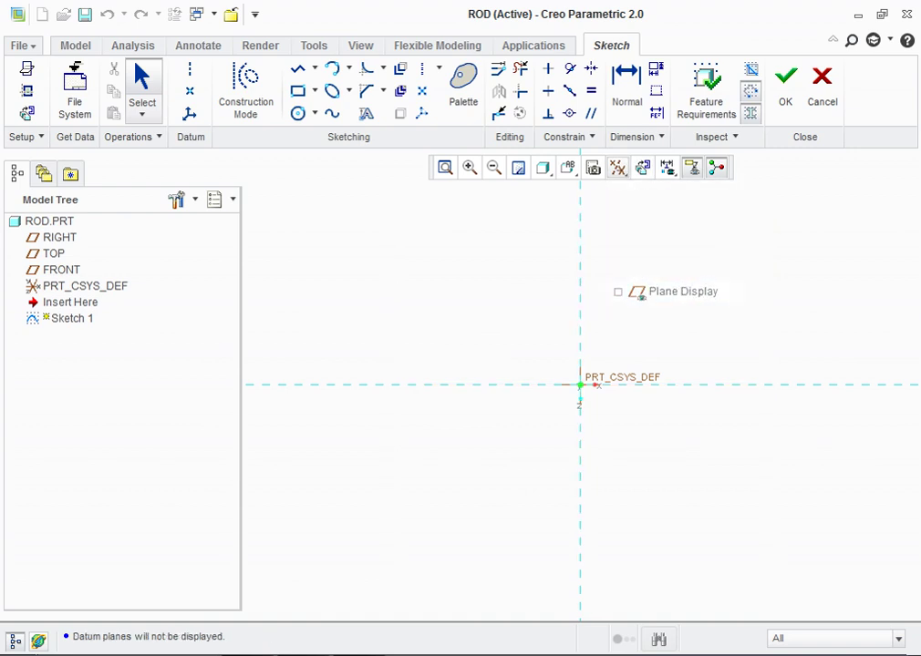
pyautogui.click(298, 90)
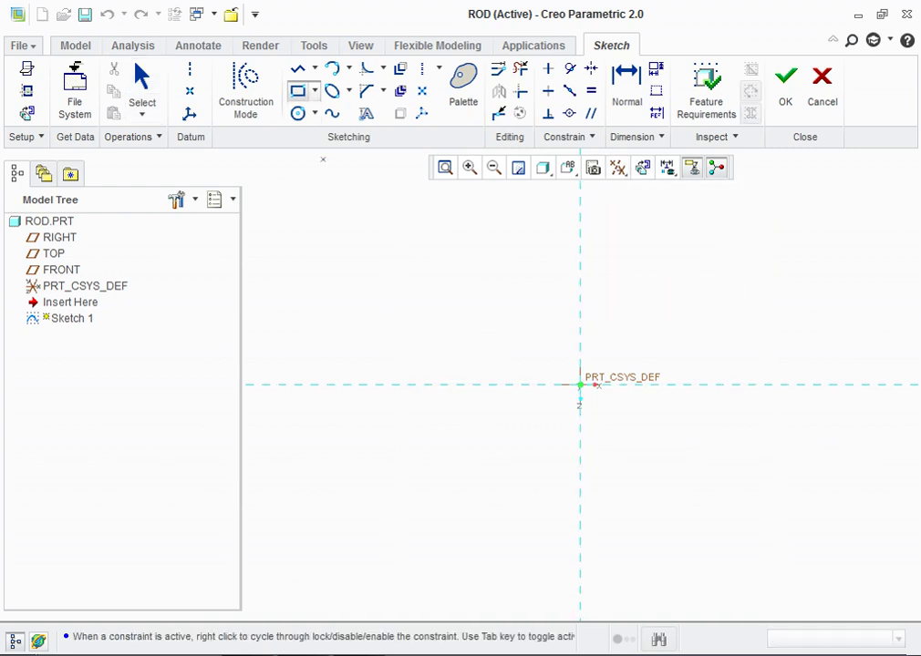
# Step: Draw the rod rectangle and set its bottom edge 12.5 from the horizontal reference
pyautogui.click(358, 321)
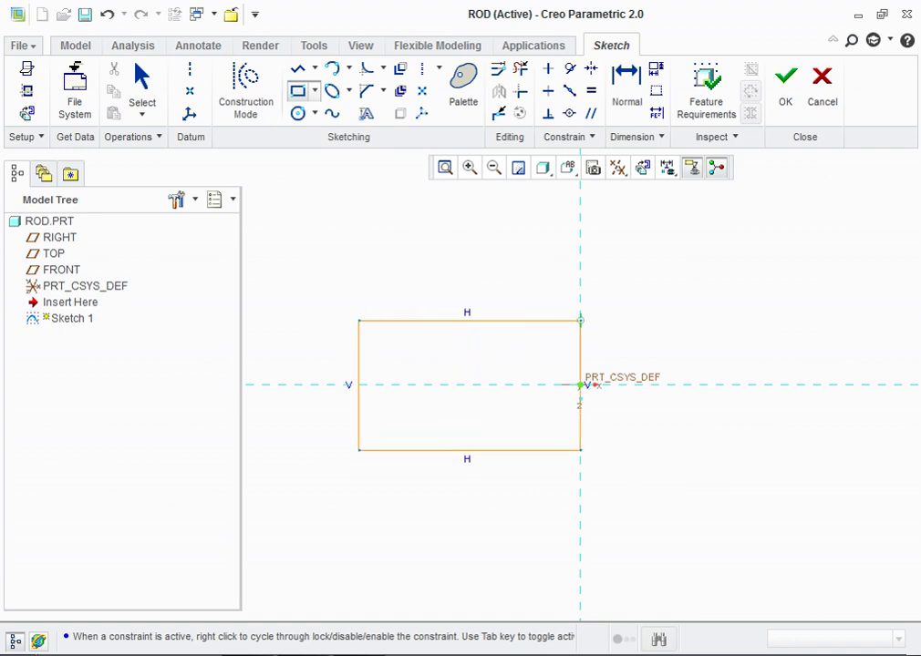
pyautogui.click(580, 440)
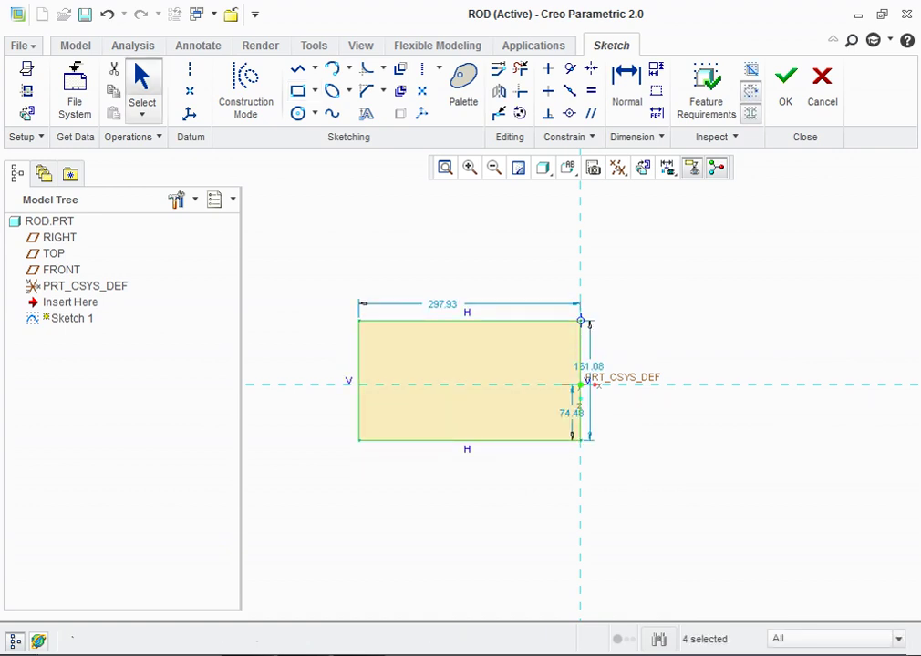
pyautogui.doubleClick(589, 367)
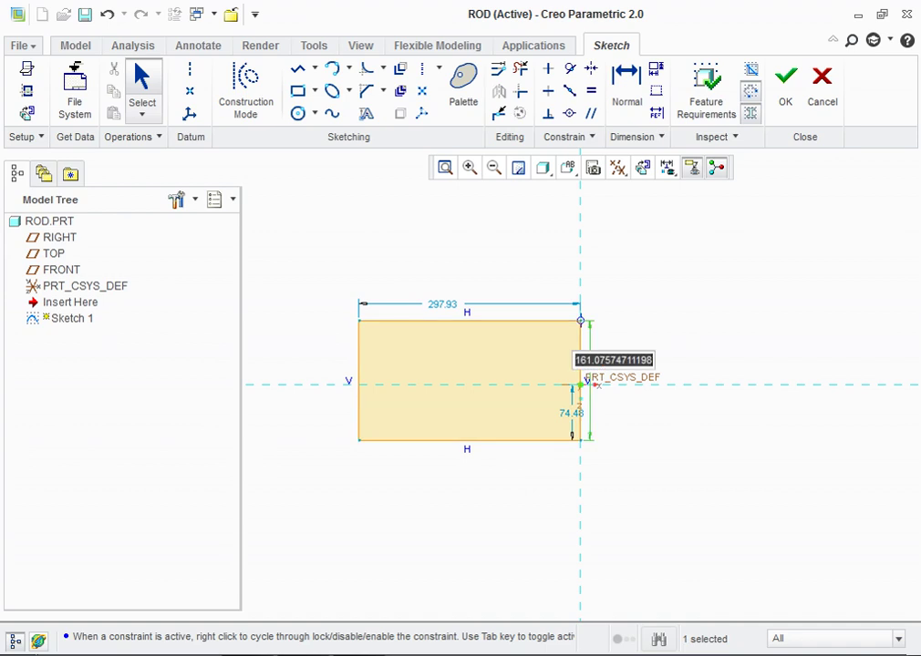
pyautogui.click(638, 360)
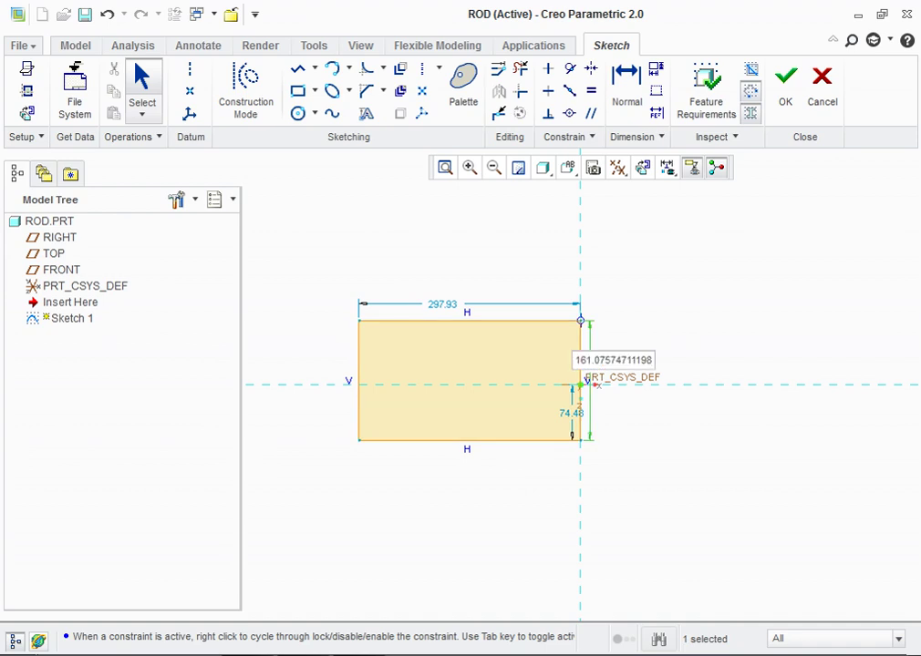
pyautogui.press('Escape')
pyautogui.press('Return')
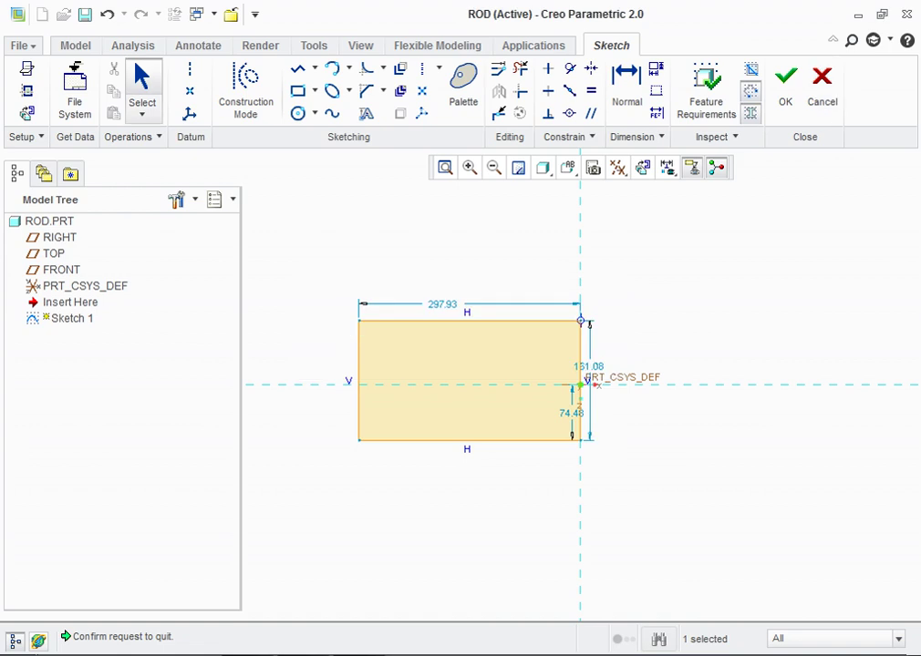
pyautogui.doubleClick(571, 413)
pyautogui.write('12.5')
pyautogui.press('Return')
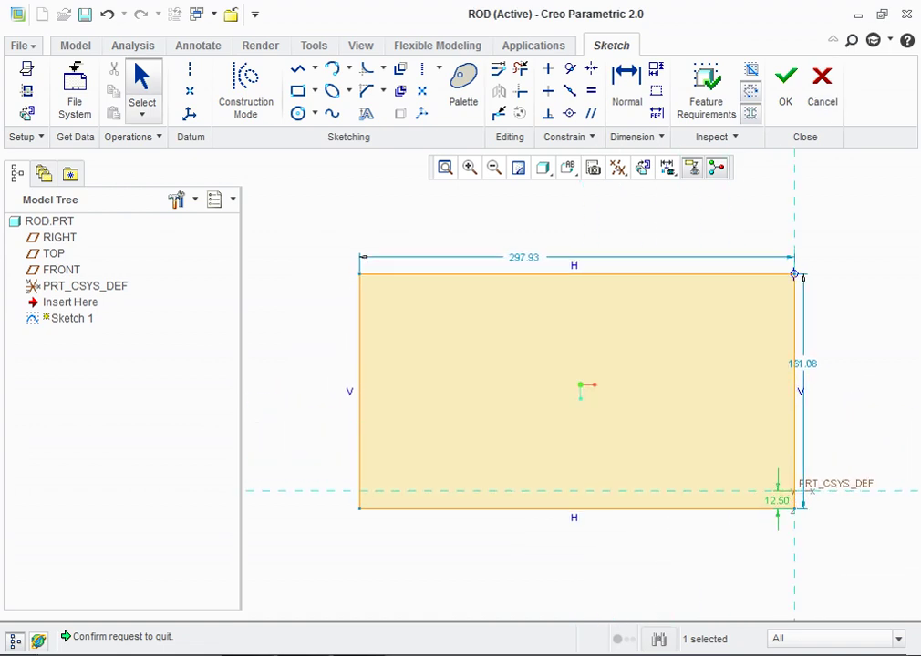
# Step: Set the rectangle's height to 25 and width to 100
pyautogui.doubleClick(802, 364)
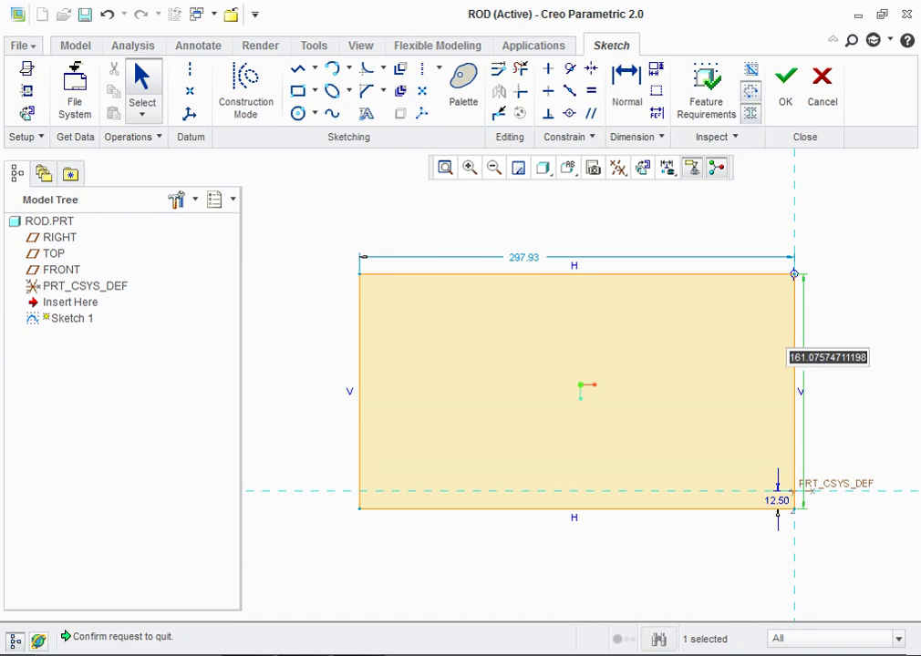
pyautogui.write('25')
pyautogui.press('Return')
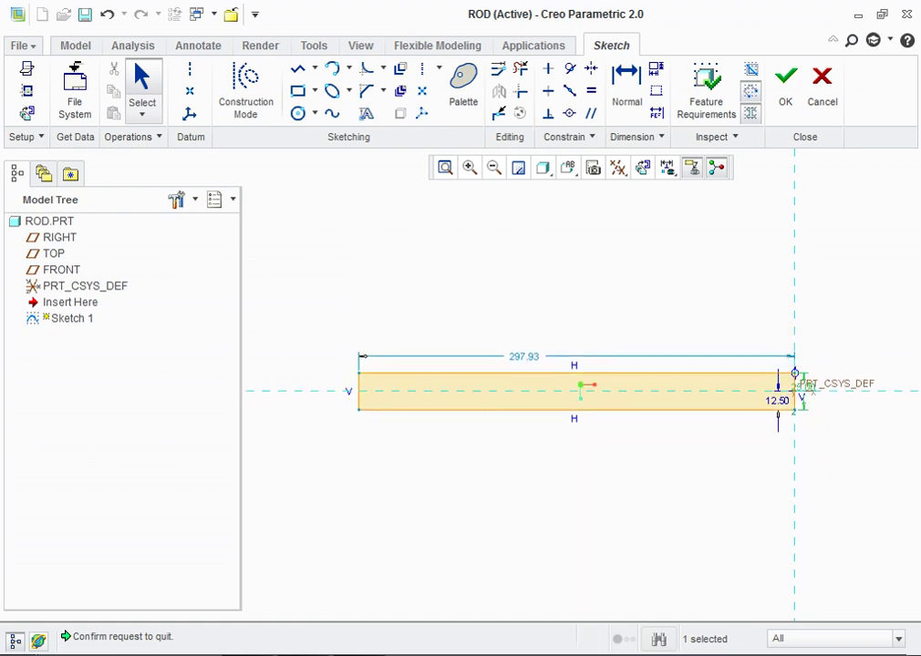
pyautogui.doubleClick(550, 350)
pyautogui.write('100')
pyautogui.press('Return')
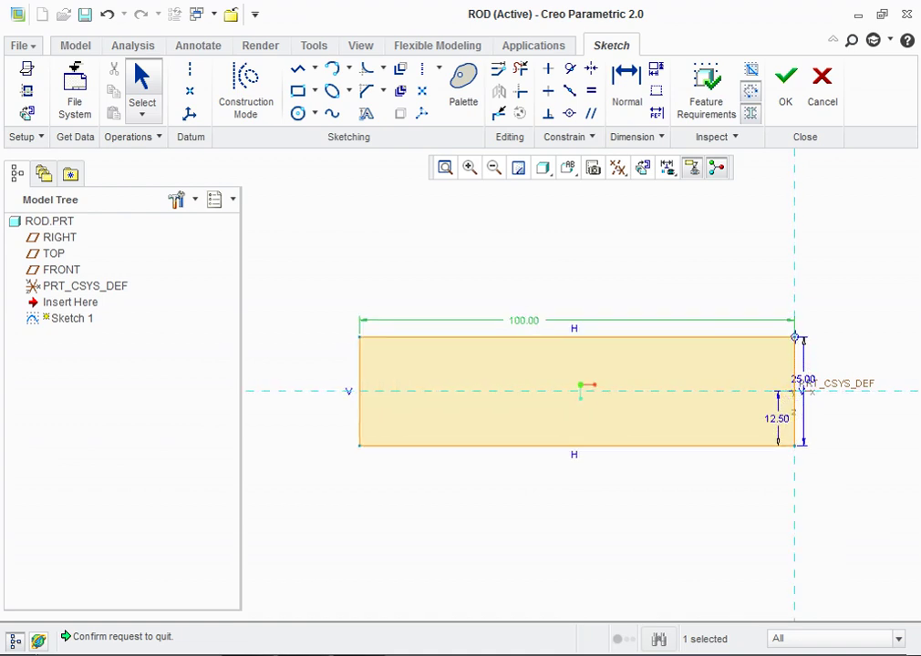
pyautogui.click(464, 84)
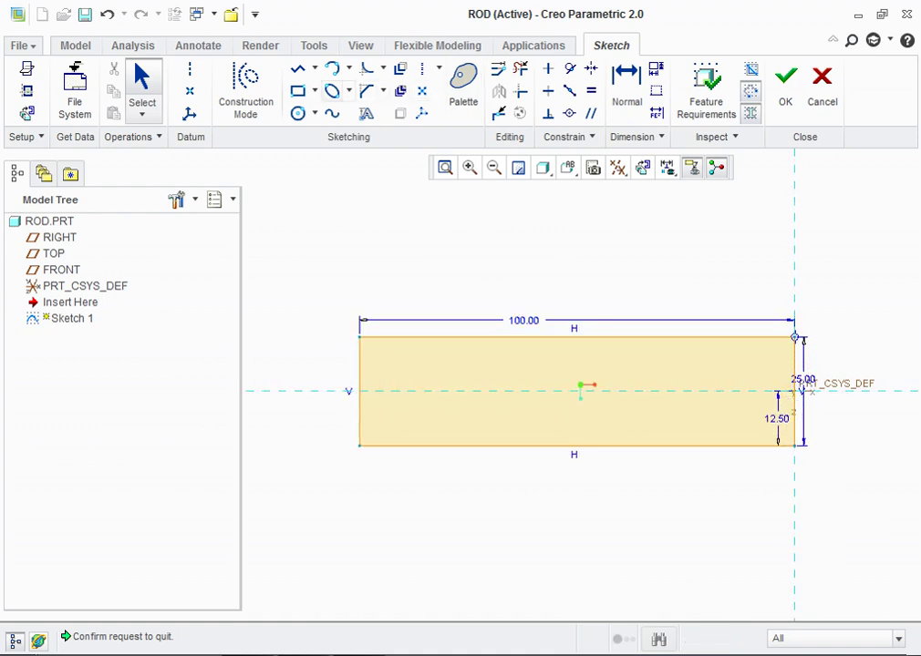
# Step: Draw the slot rectangle inside the rod and set its length to 35.5
pyautogui.click(297, 90)
pyautogui.click(605, 370)
pyautogui.click(744, 416)
pyautogui.middleClick(639, 424)
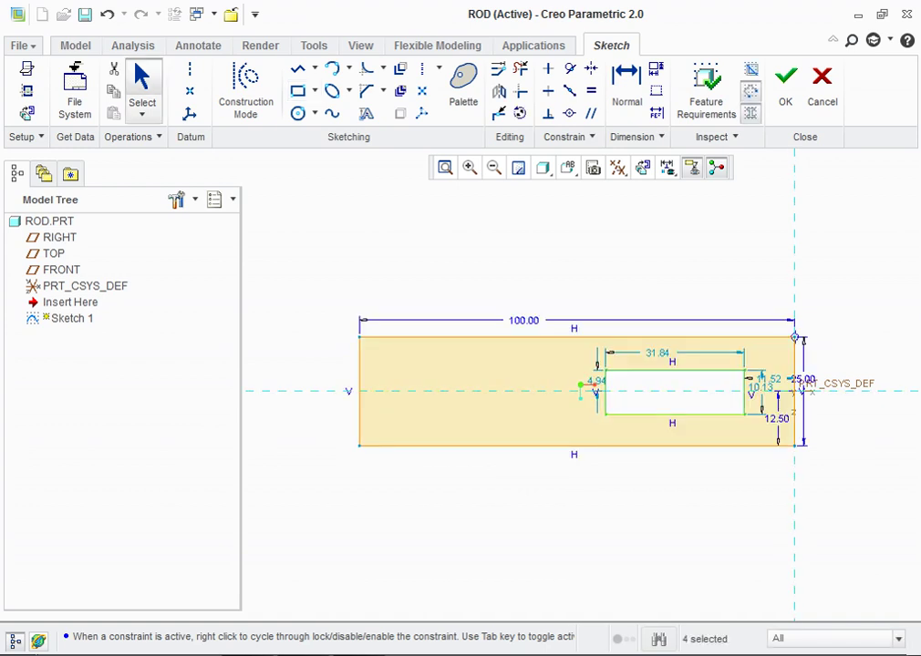
pyautogui.scroll(1, 770, 383)
pyautogui.scroll(-2, 771, 383)
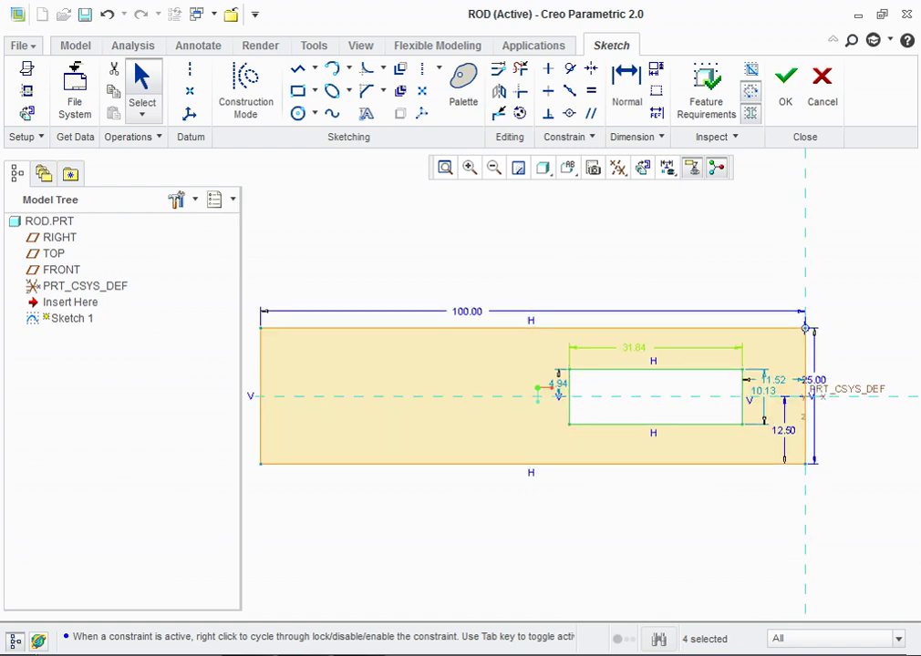
pyautogui.click(634, 347)
pyautogui.doubleClick(634, 348)
pyautogui.write('35.5')
pyautogui.press('Return')
# Step: Set the slot width to 7.5 and its offset from the axis to 7.5/2
pyautogui.scroll(-2, 782, 383)
pyautogui.scroll(-1, 781, 383)
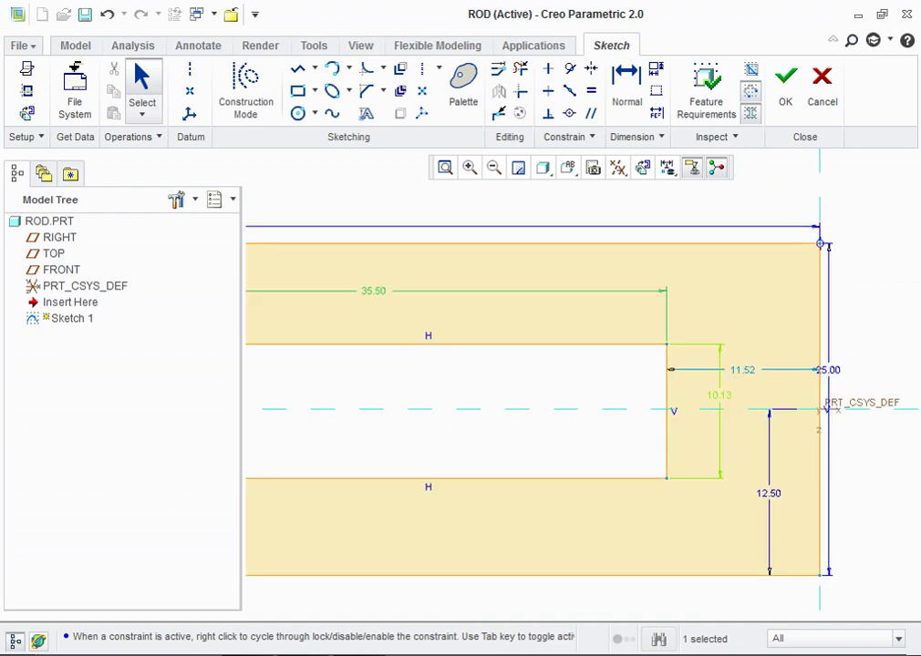
pyautogui.doubleClick(719, 395)
pyautogui.write('7')
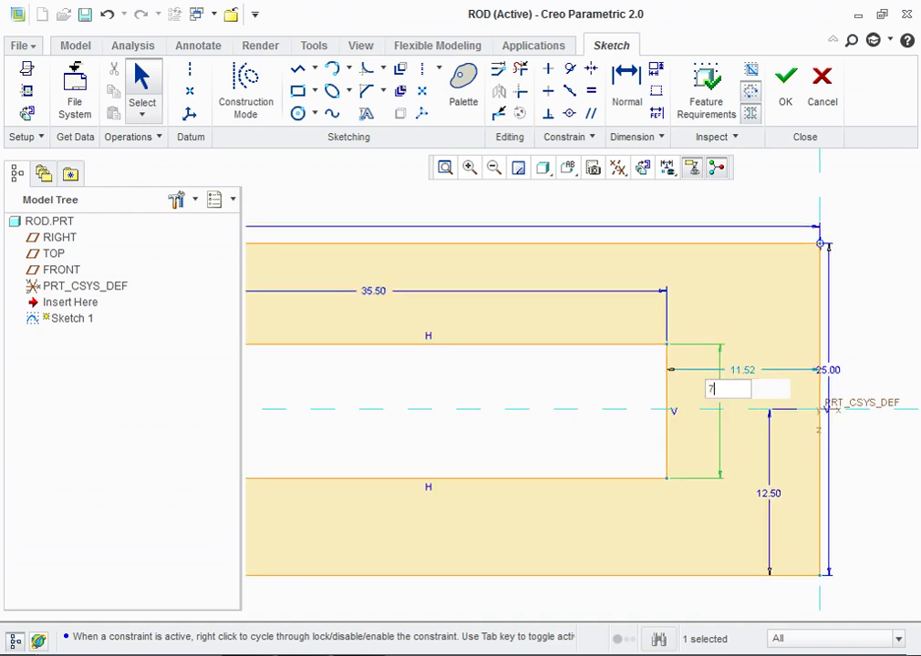
pyautogui.write('.5')
pyautogui.scroll(3, 761, 386)
pyautogui.press('Return')
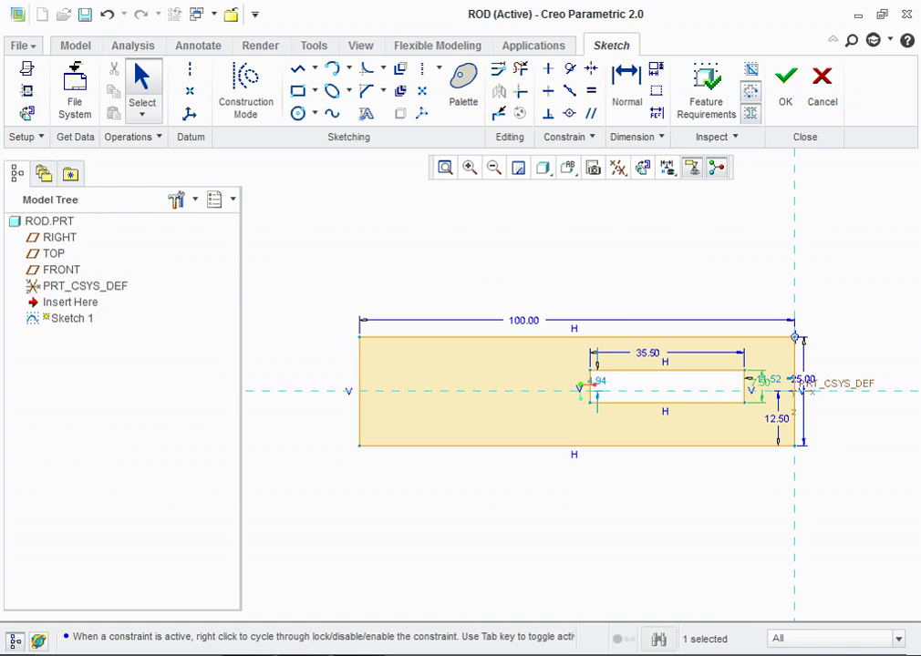
pyautogui.scroll(-3, 602, 369)
pyautogui.doubleClick(591, 389)
pyautogui.write('7.5')
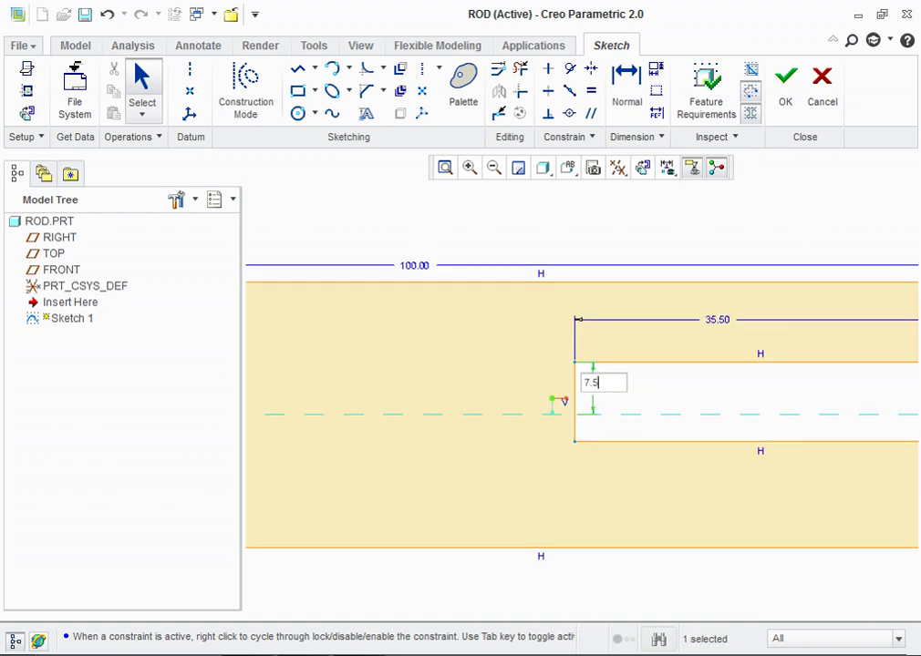
pyautogui.write('/2')
pyautogui.scroll(-3, 602, 381)
pyautogui.press('Return')
# Step: Move the slot-end dimension above the rod and check the Strap Joint drawing PDF
pyautogui.scroll(5, 811, 390)
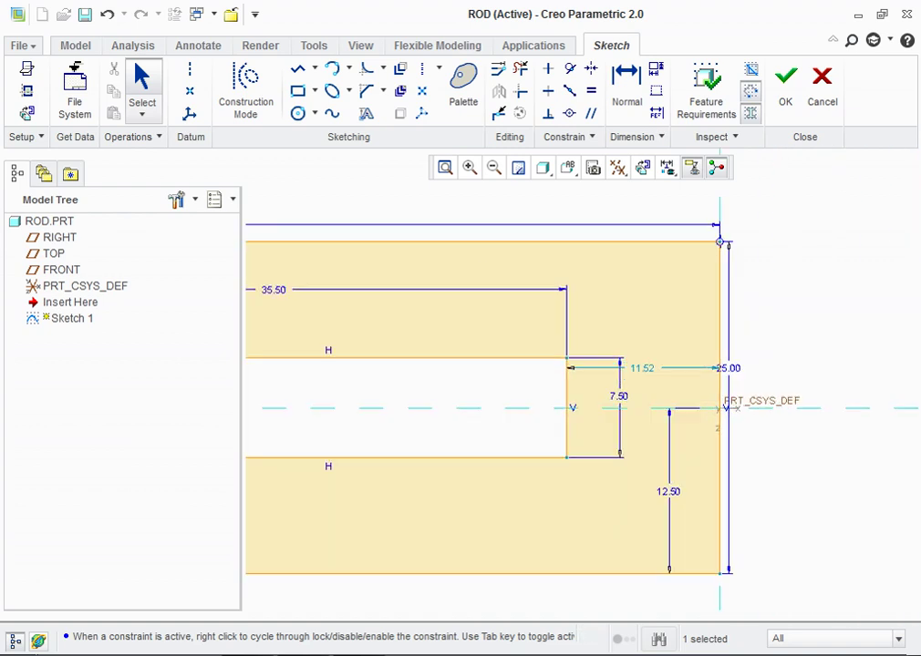
pyautogui.scroll(-1, 811, 385)
pyautogui.scroll(-2, 812, 385)
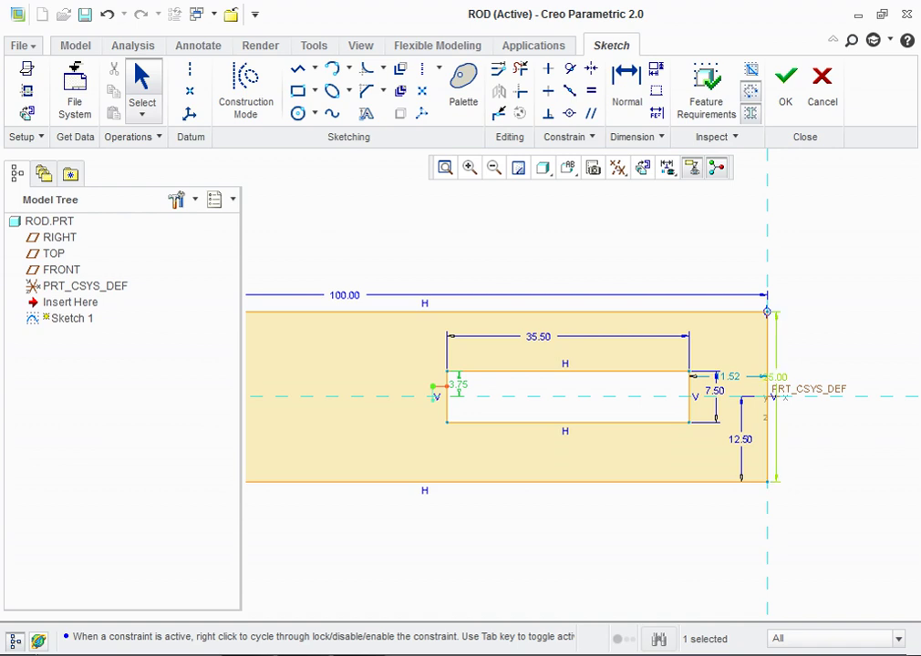
pyautogui.moveTo(730, 375); pyautogui.dragTo(709, 240)
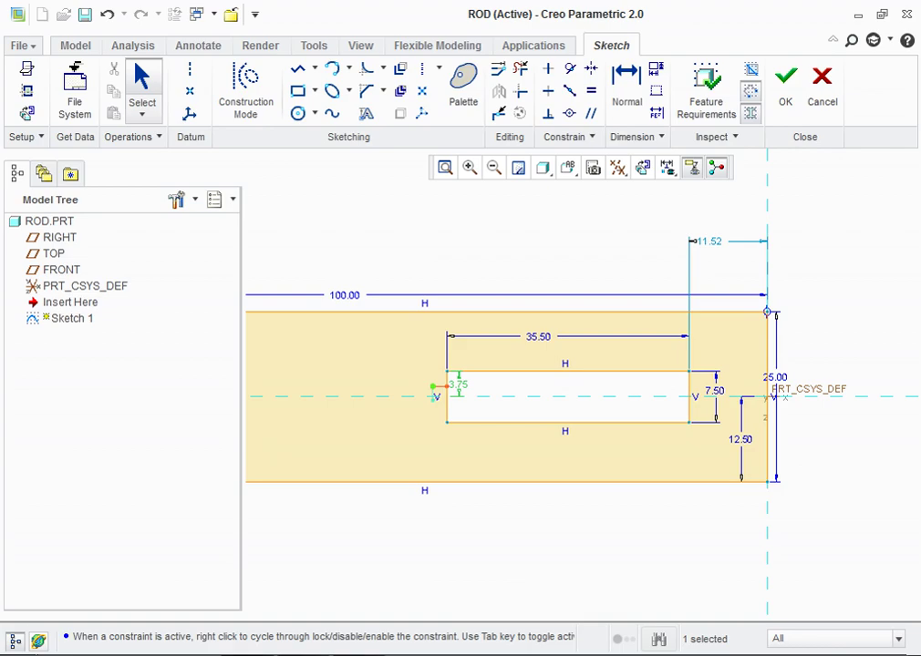
pyautogui.hotkey('alt', 'Tab')
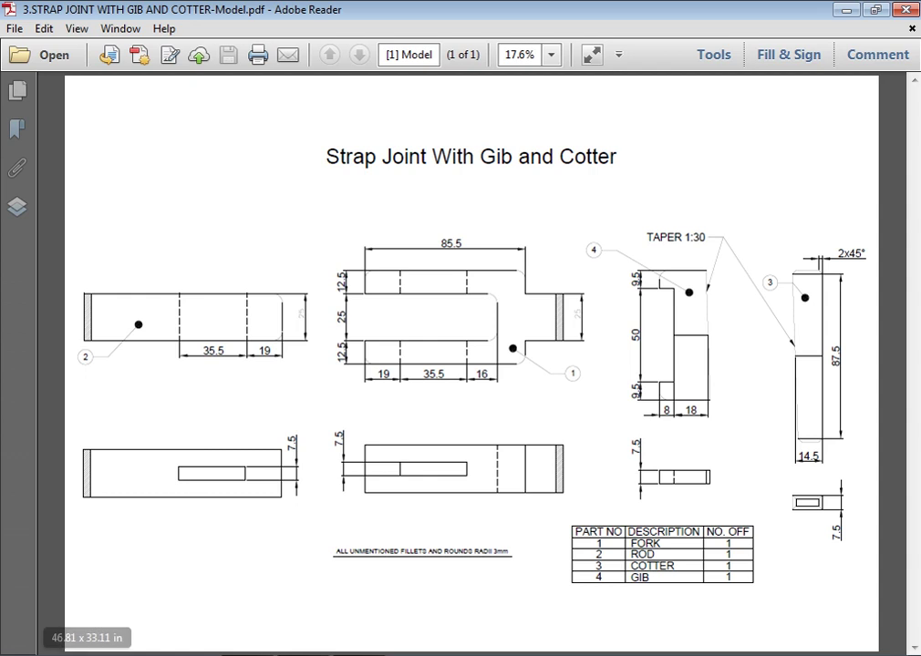
pyautogui.hotkey('alt', 'Tab')
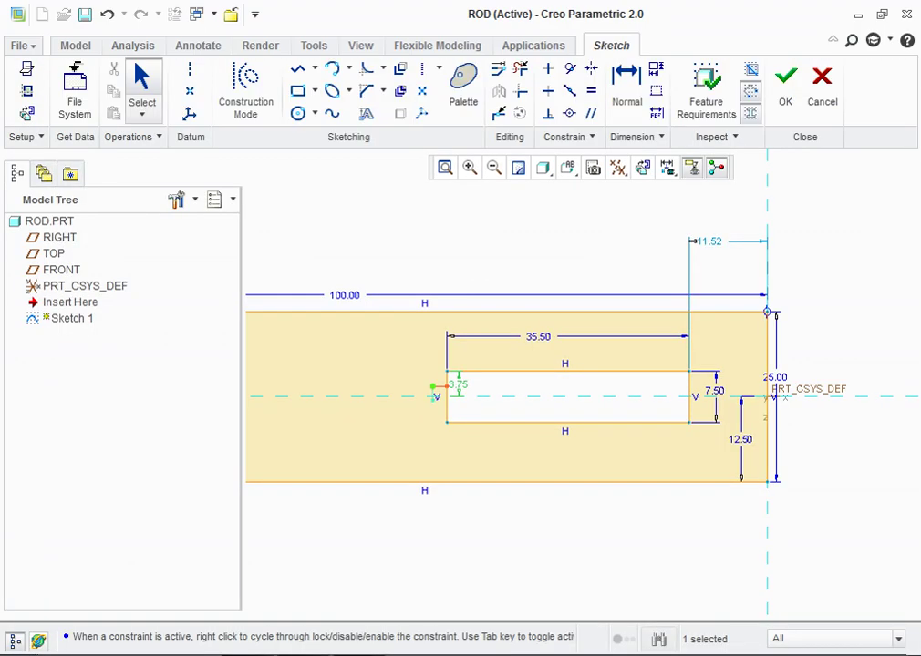
# Step: Set the slot's distance from the rod's right end to 19
pyautogui.doubleClick(709, 240)
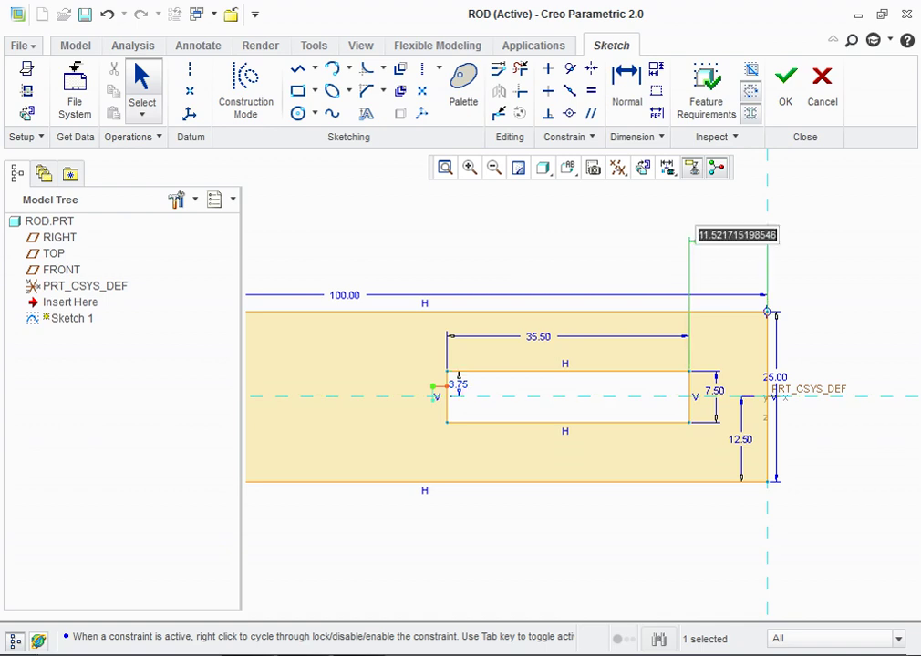
pyautogui.write('19')
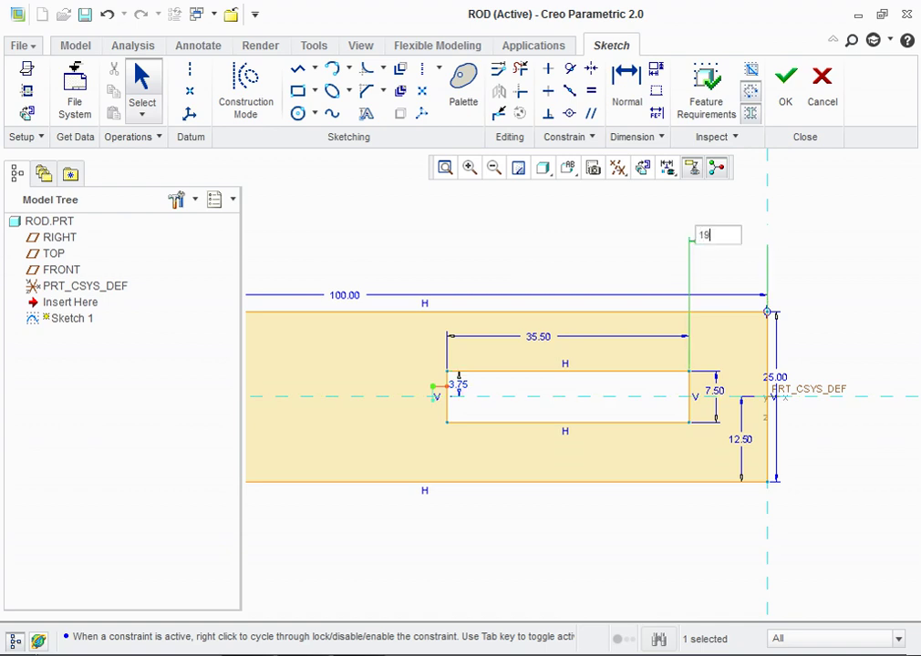
pyautogui.press('Return')
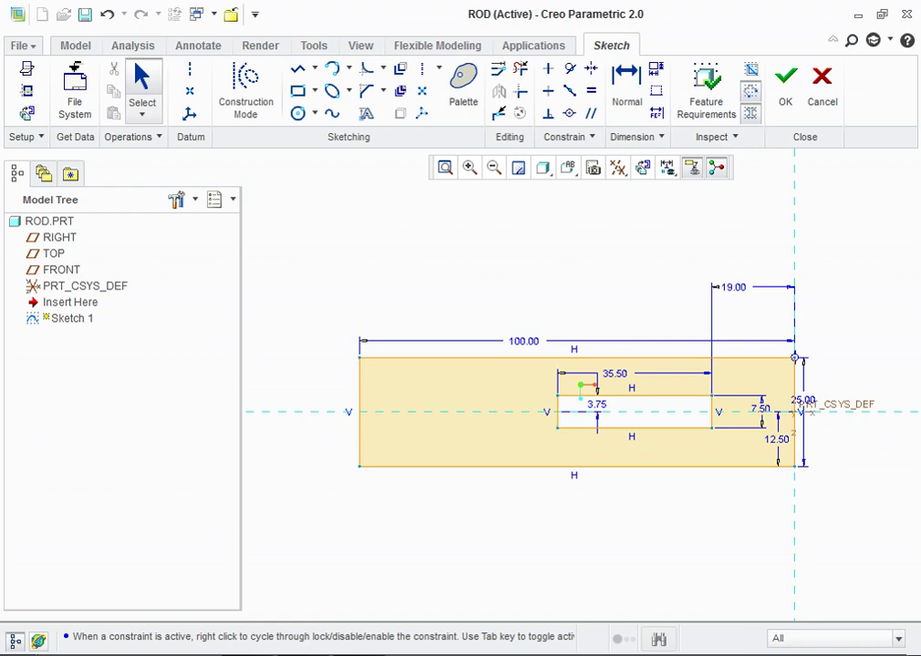
# Step: Finish the sketch and view it in a standard 3D orientation
pyautogui.click(785, 86)
pyautogui.click(593, 168)
pyautogui.click(637, 210)
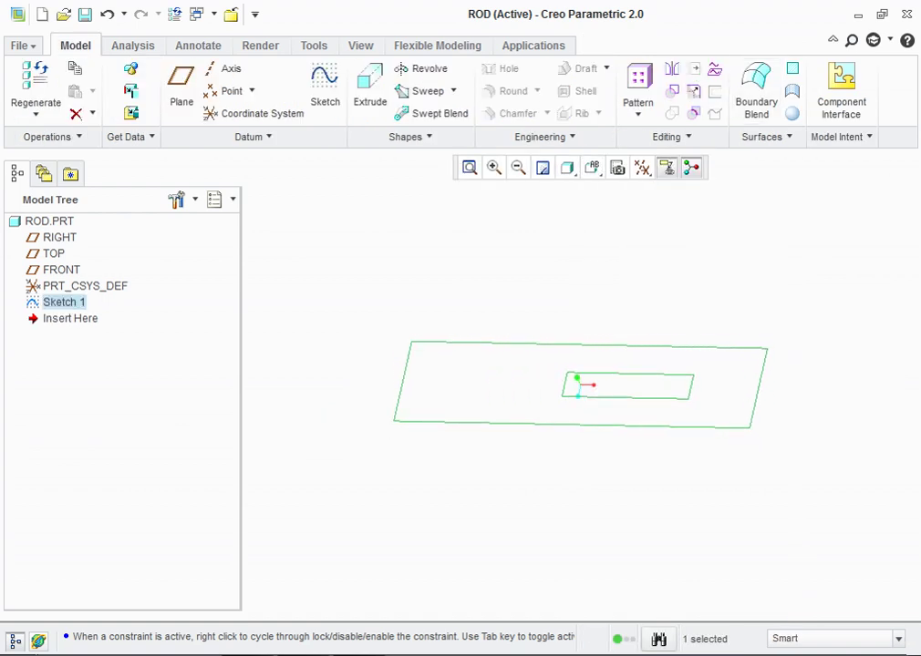
pyautogui.click(371, 89)
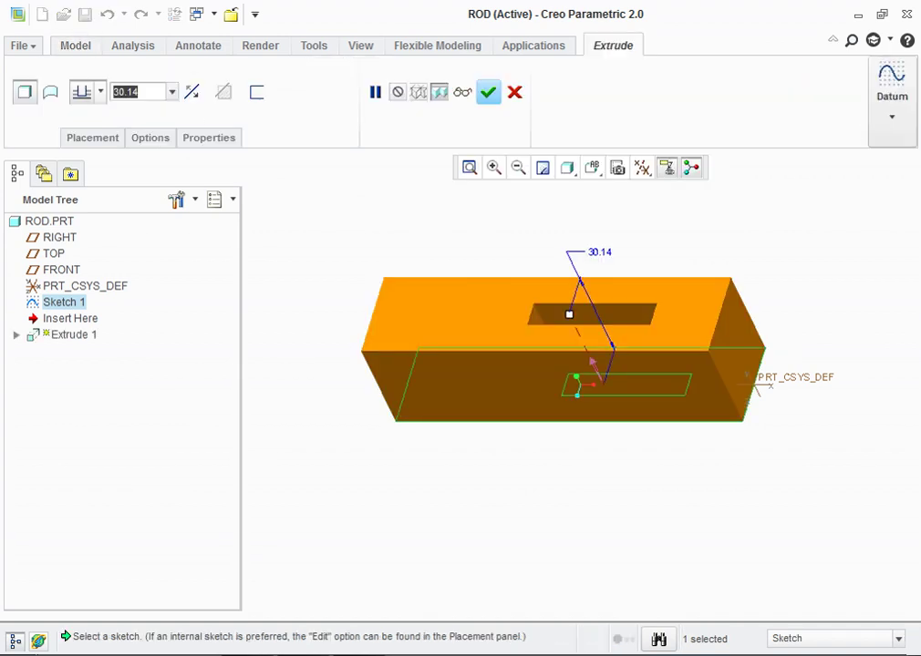
# Step: Extrude the rod sketch symmetrically 25 deep, keeping the slot through the solid
pyautogui.write('25')
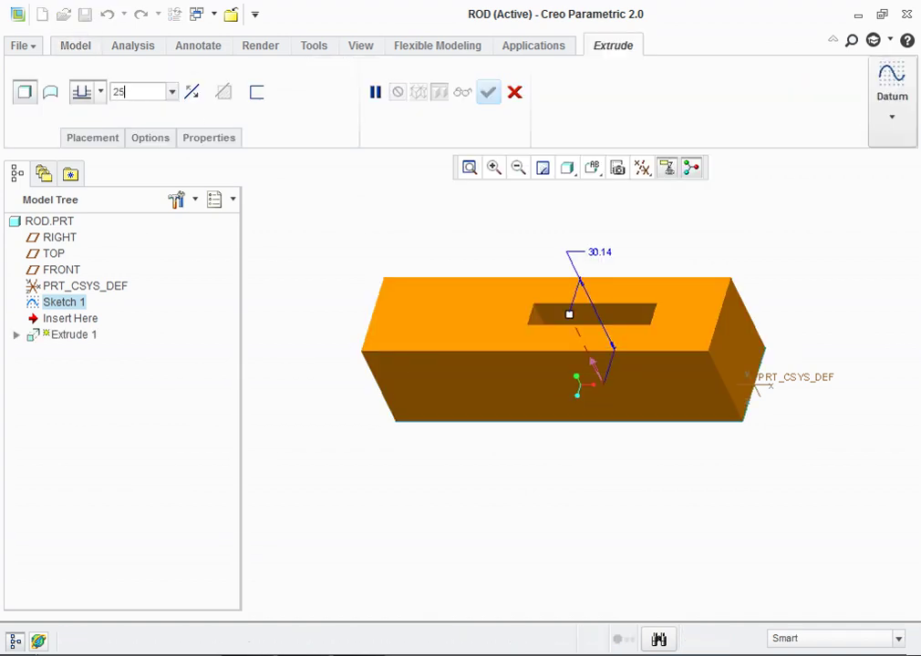
pyautogui.click(100, 91)
pyautogui.click(81, 144)
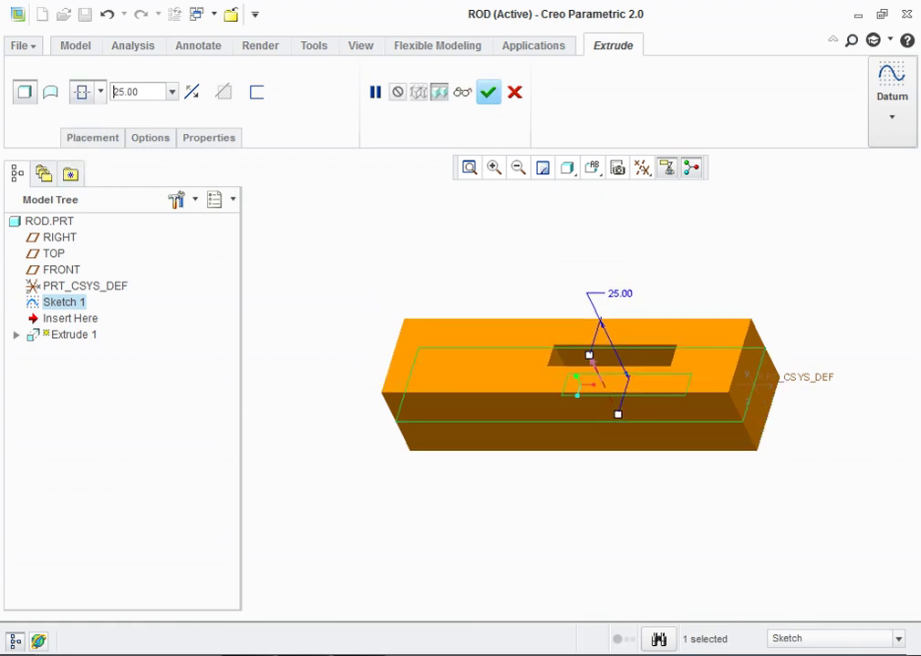
pyautogui.moveTo(583, 383)
pyautogui.mouseDown(button='middle')
pyautogui.moveTo(602, 370)
pyautogui.moveTo(606, 383)
pyautogui.mouseUp(button='middle')
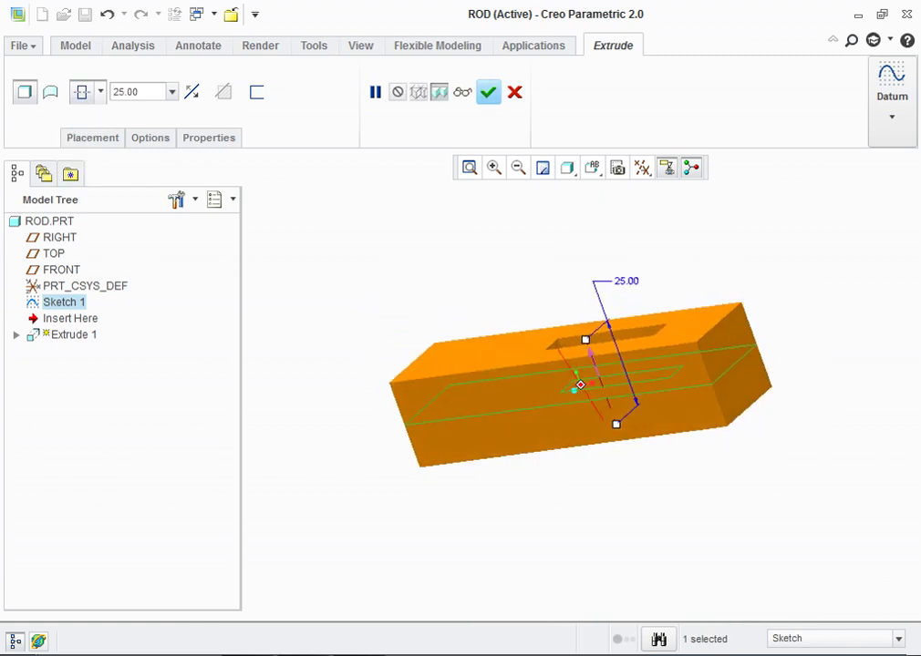
pyautogui.middleClick(606, 383)
pyautogui.moveTo(583, 383); pyautogui.dragTo(583, 387, button='middle')
pyautogui.press('Escape')
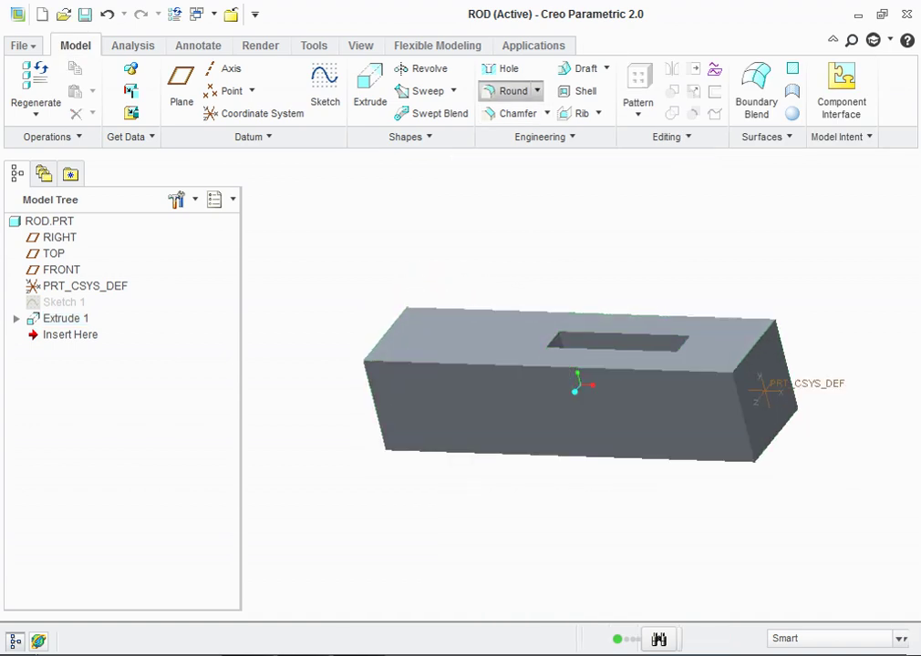
# Step: Round the rod's right-end edges with radius 3.00 and orbit to inspect the result
pyautogui.click(514, 90)
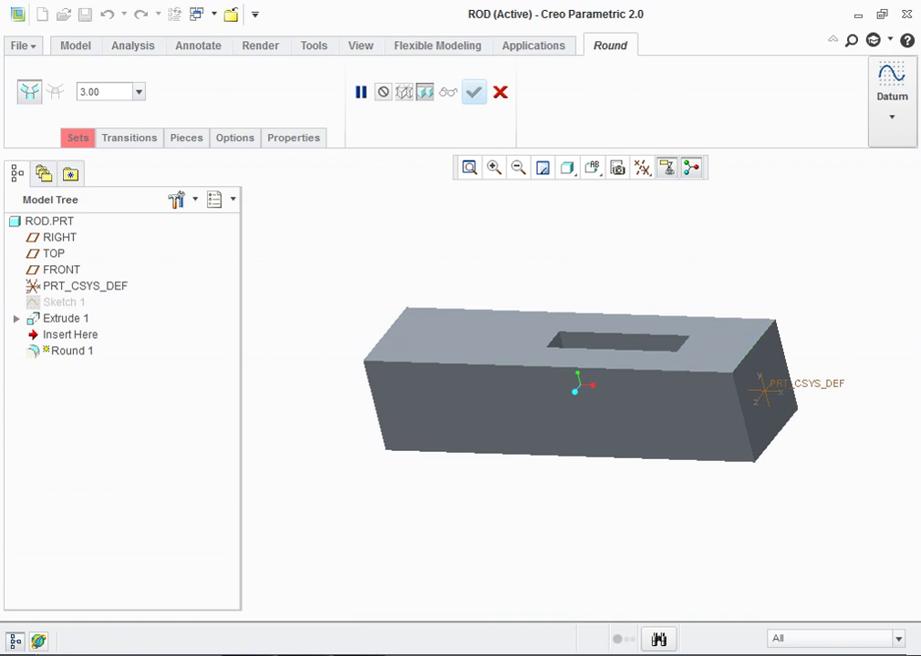
pyautogui.click(755, 344)
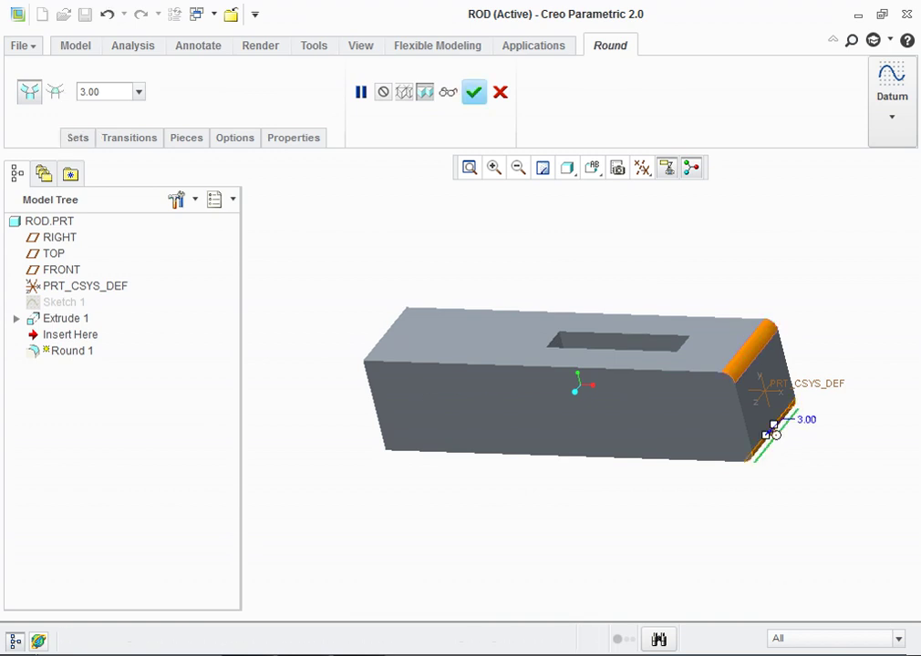
pyautogui.middleClick(774, 435)
pyautogui.moveTo(774, 435)
pyautogui.mouseDown(button='middle')
pyautogui.moveTo(609, 418)
pyautogui.moveTo(584, 401)
pyautogui.mouseUp(button='middle')
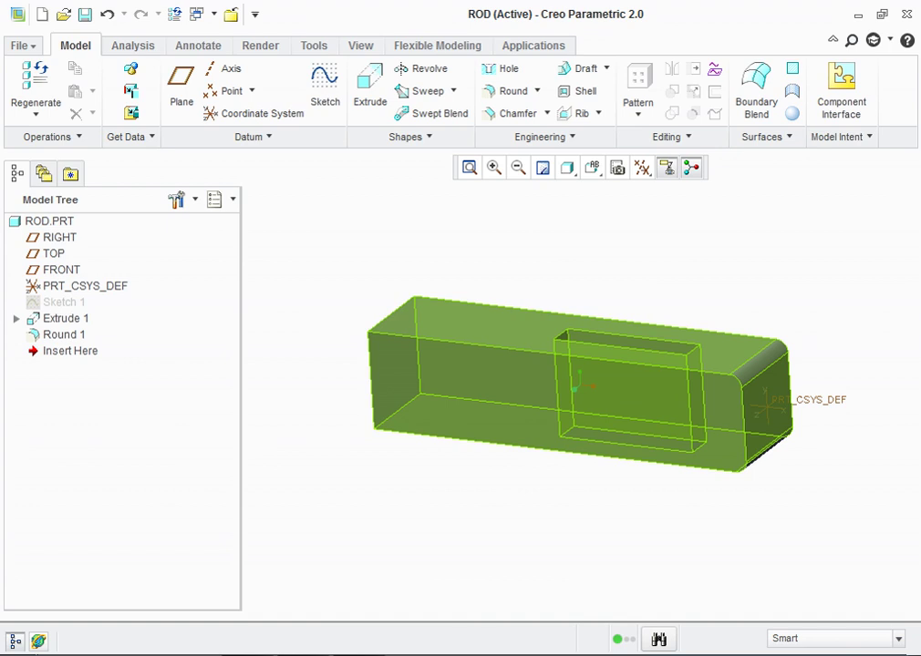
pyautogui.moveTo(576, 383); pyautogui.dragTo(575, 410, button='middle')
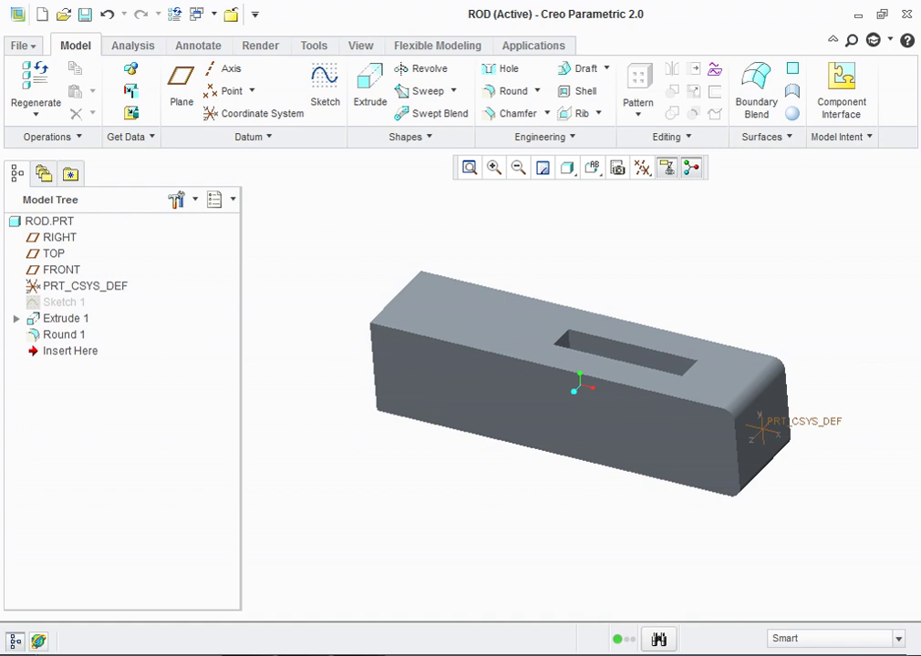
# Step: Save the ROD part in the current folder and close its model window
pyautogui.click(84, 14)
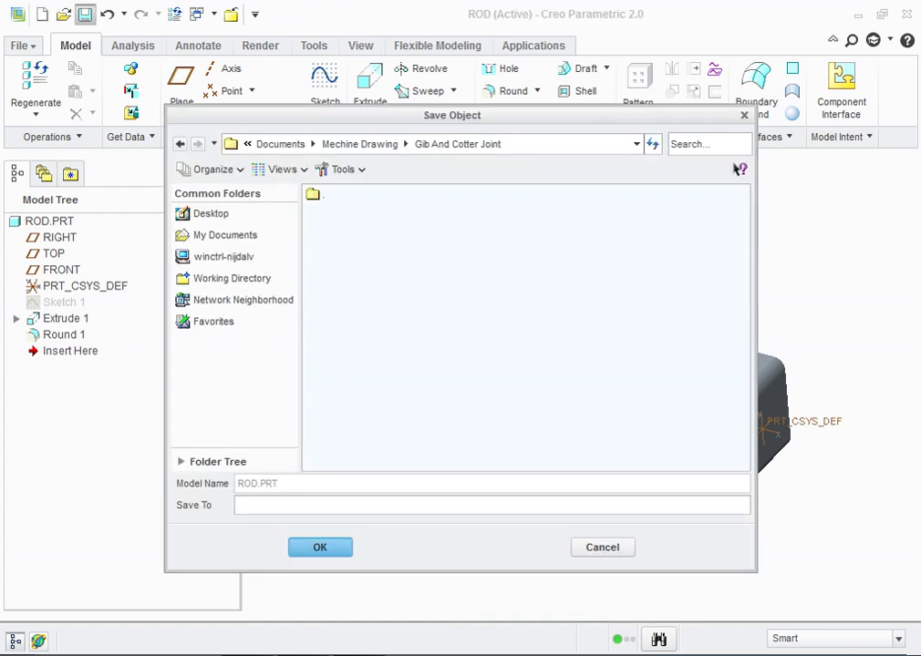
pyautogui.press('Return')
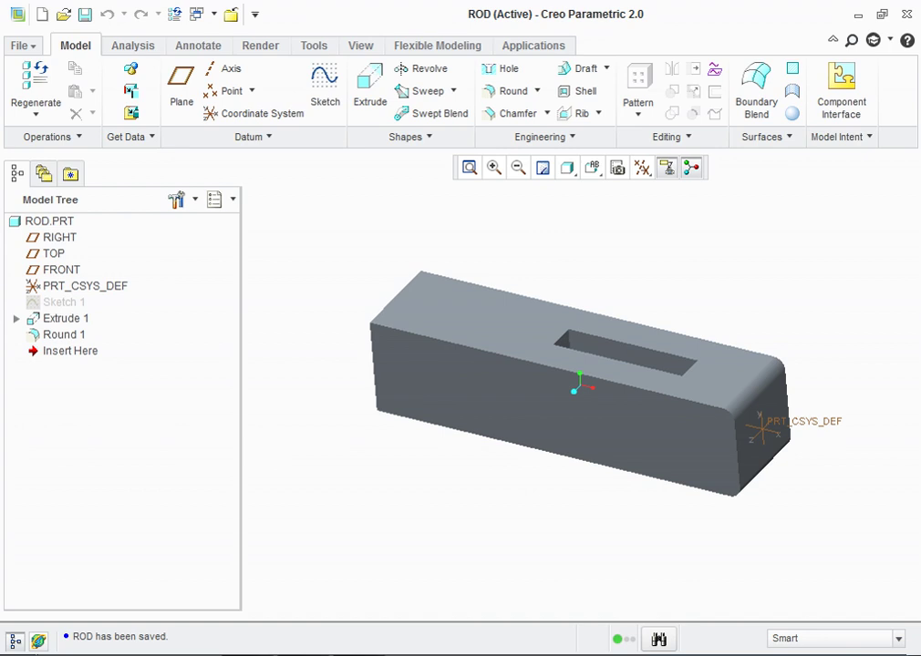
pyautogui.click(313, 46)
pyautogui.click(360, 45)
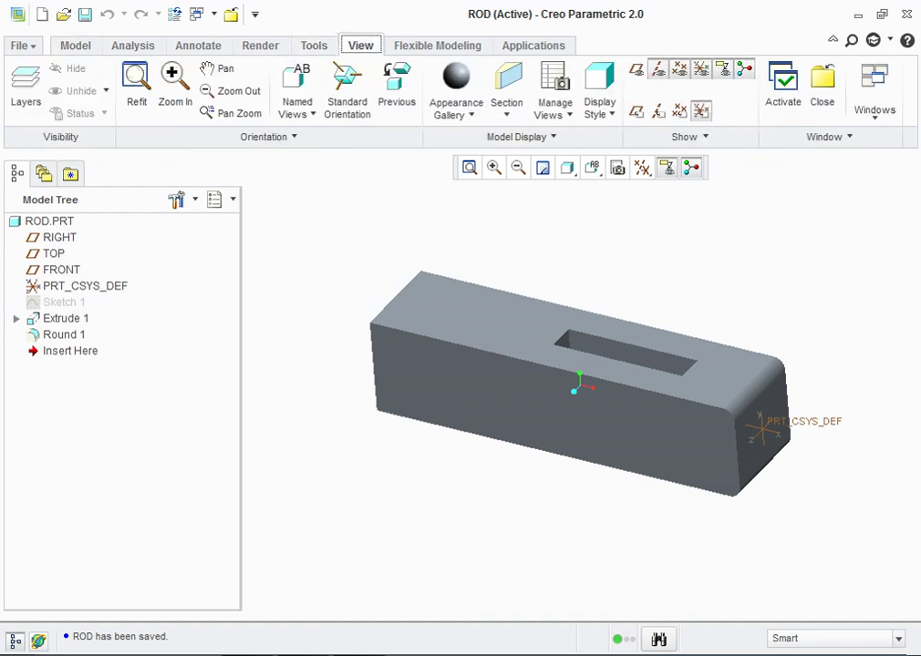
pyautogui.click(821, 87)
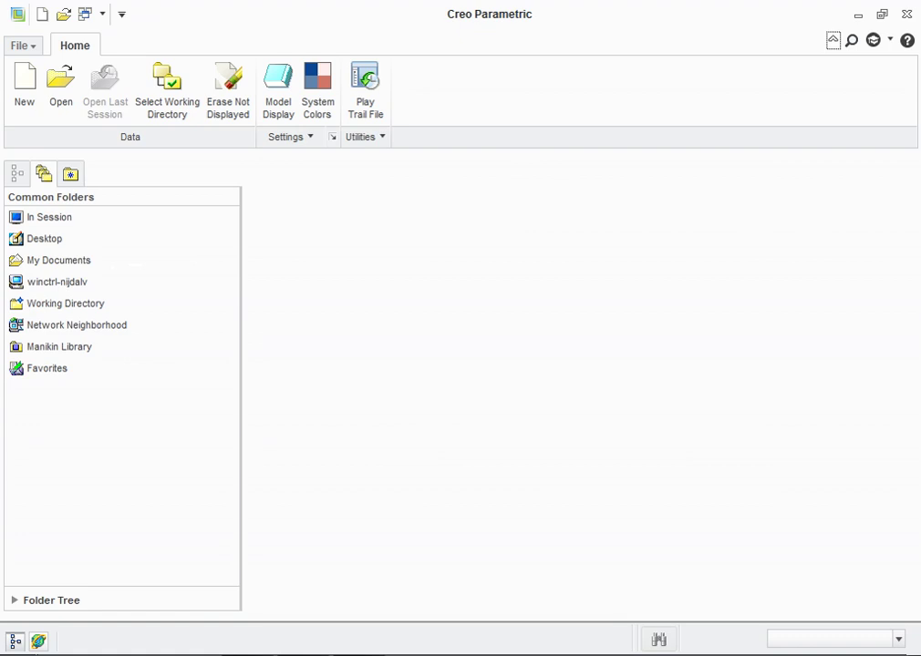
# Step: Launch Paint via the Run prompt with mspaint, then start a new Creo file
pyautogui.press('super+r')
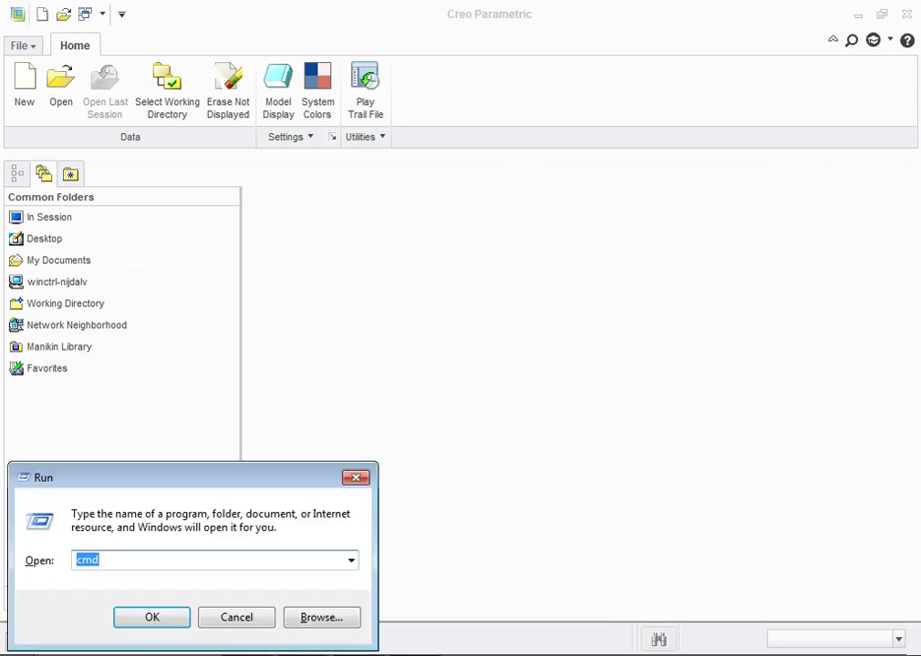
pyautogui.write('mspaint')
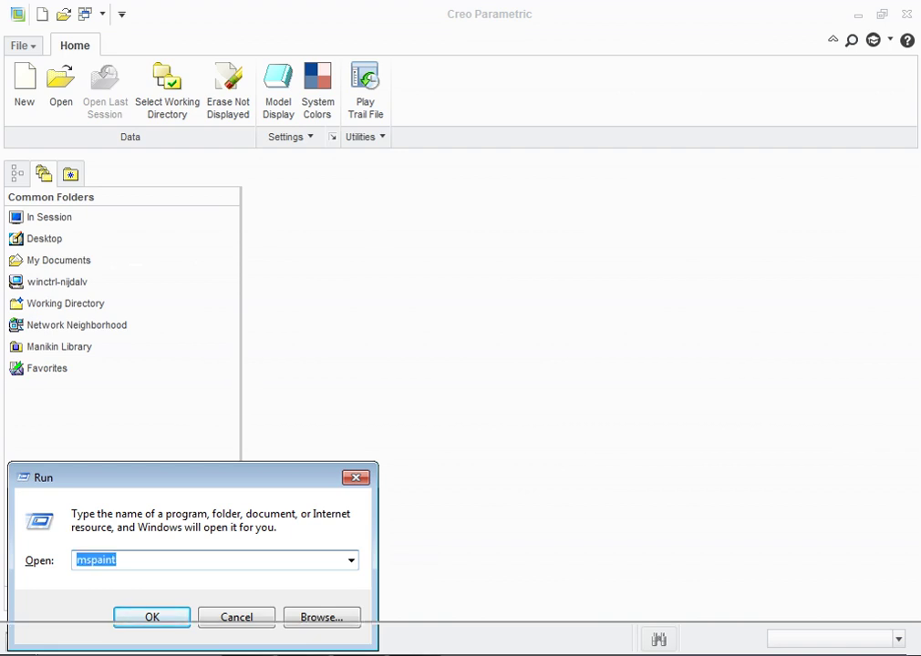
pyautogui.press('Return')
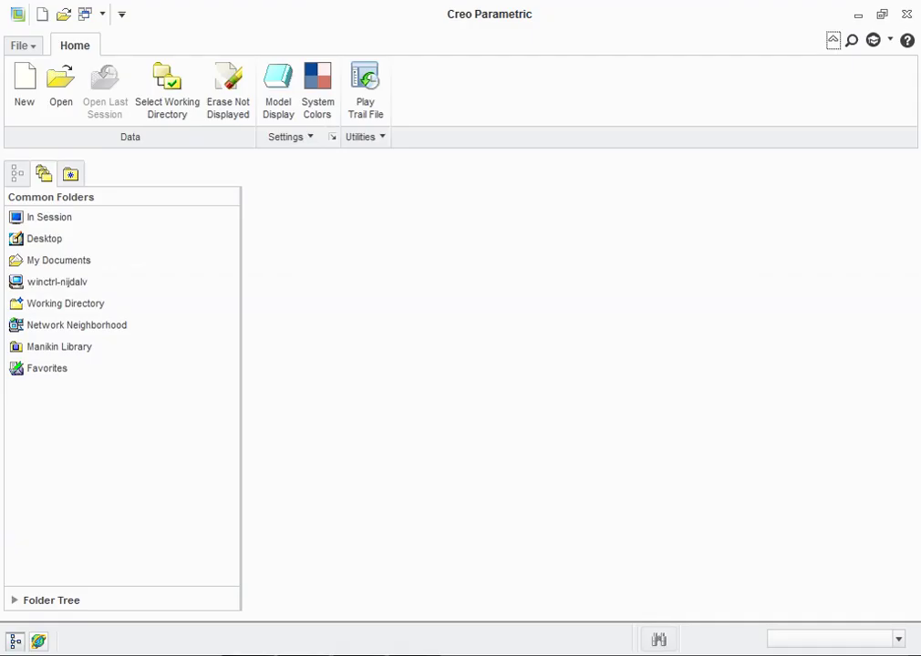
pyautogui.hotkey('ctrl', 'n')
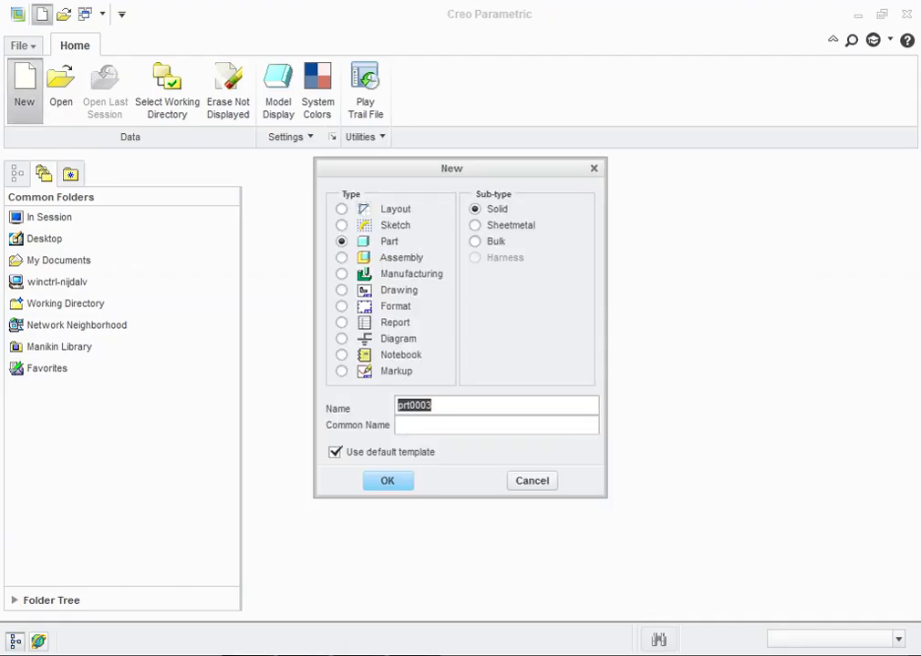
# Step: Create the solid part GIB, show its datum planes, and start a sketch on FRONT
pyautogui.write('Gib')
pyautogui.press('Return')
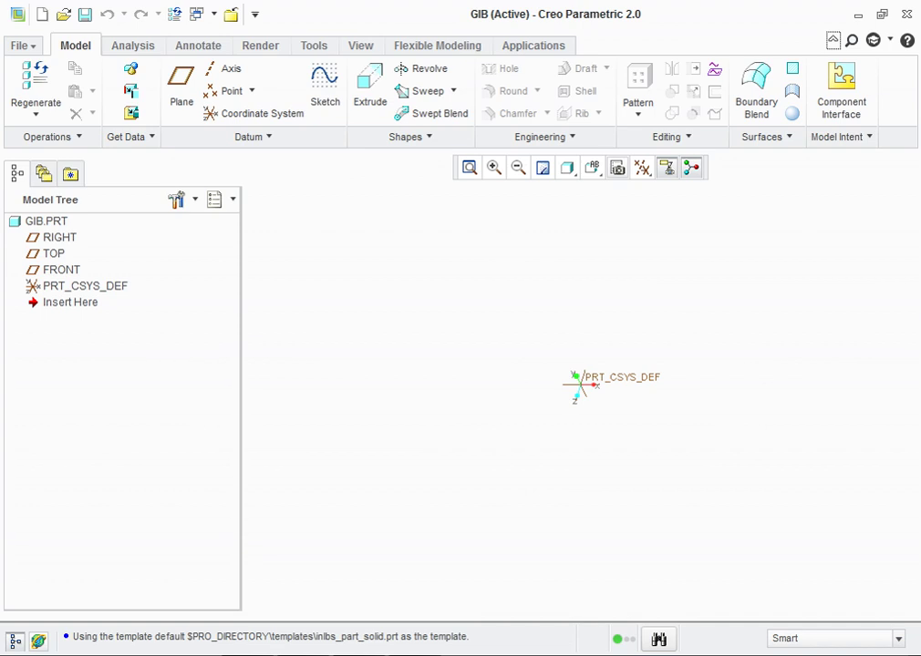
pyautogui.click(593, 167)
pyautogui.click(641, 167)
pyautogui.click(642, 168)
pyautogui.click(707, 291)
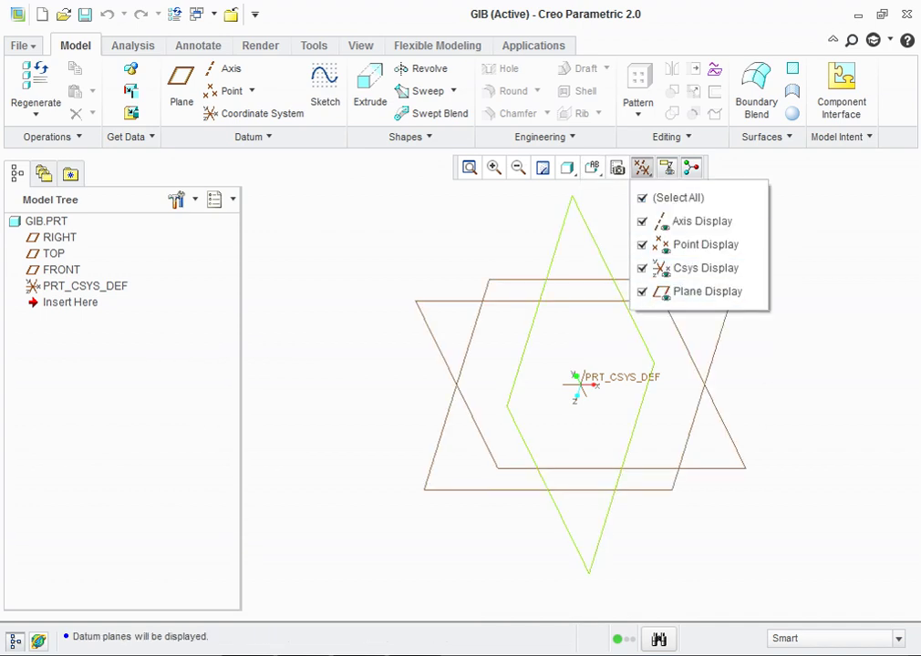
pyautogui.press('Escape')
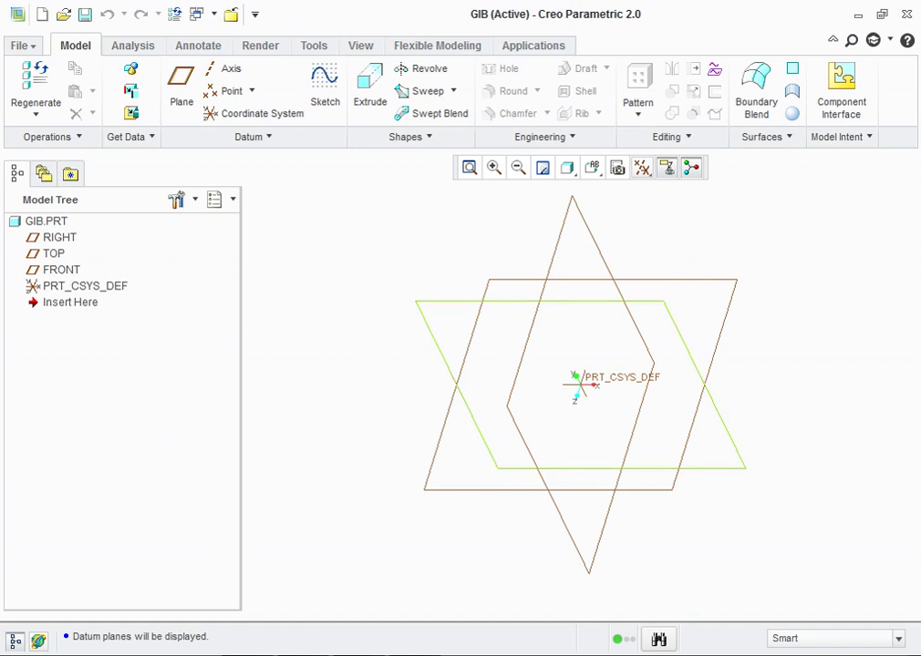
pyautogui.click(446, 365)
pyautogui.click(325, 87)
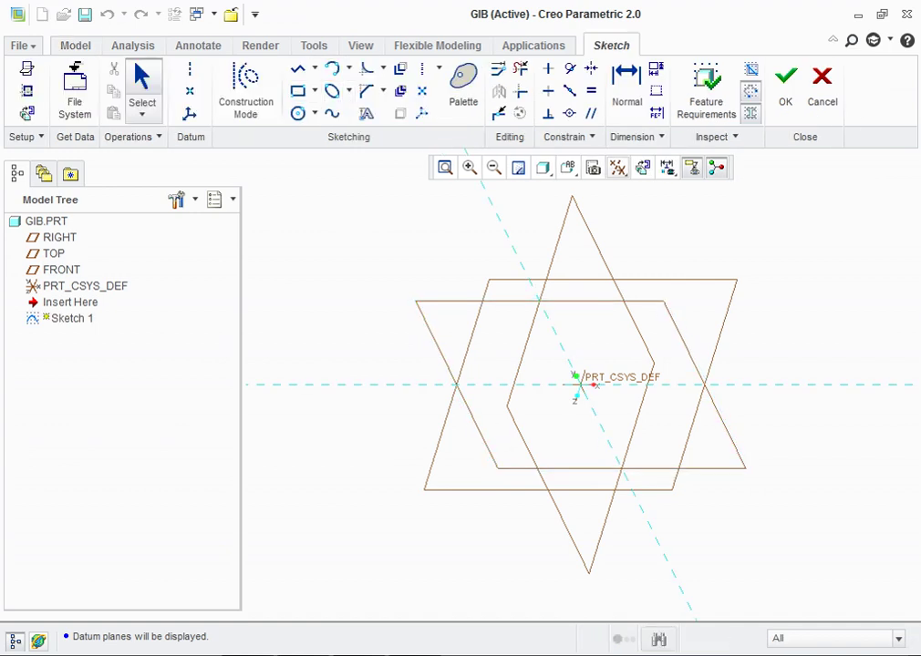
# Step: Orient the sketch face-on and hide the datum planes
pyautogui.click(642, 167)
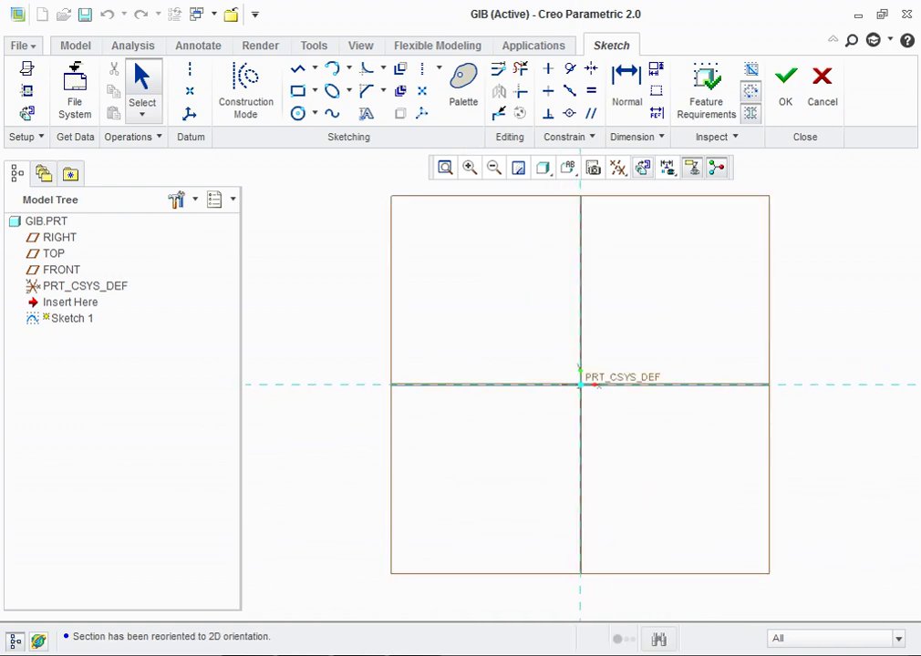
pyautogui.click(617, 167)
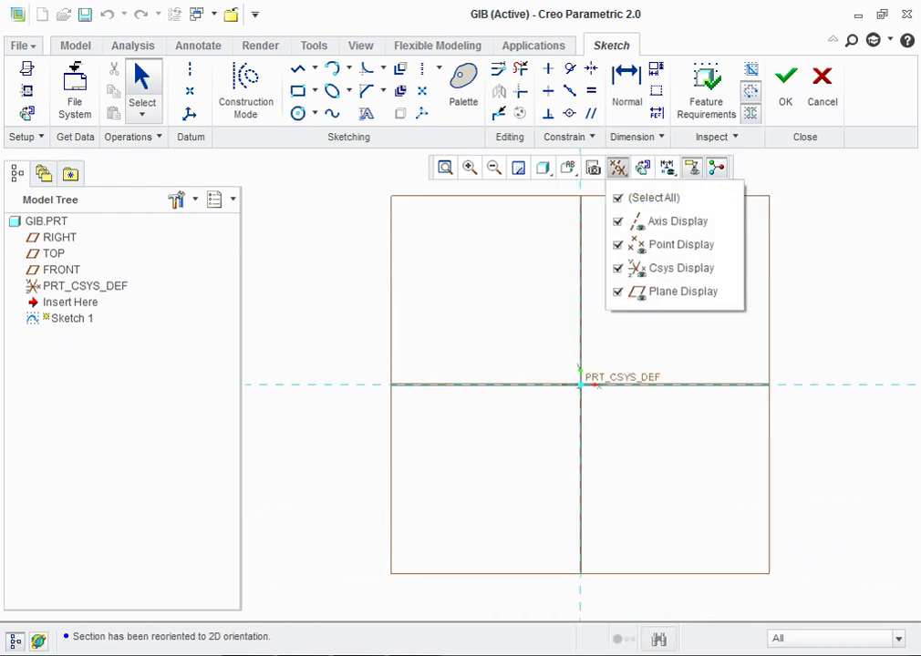
pyautogui.click(680, 291)
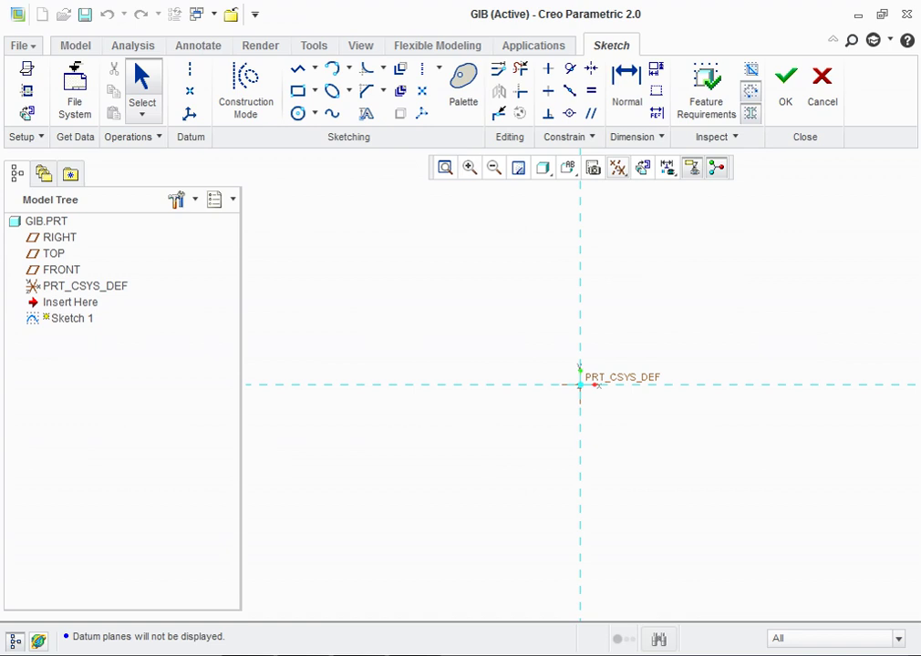
# Step: Draw a stepped line chain from the sketch origin, then check the Strap Joint drawing PDF
pyautogui.click(297, 69)
pyautogui.click(580, 385)
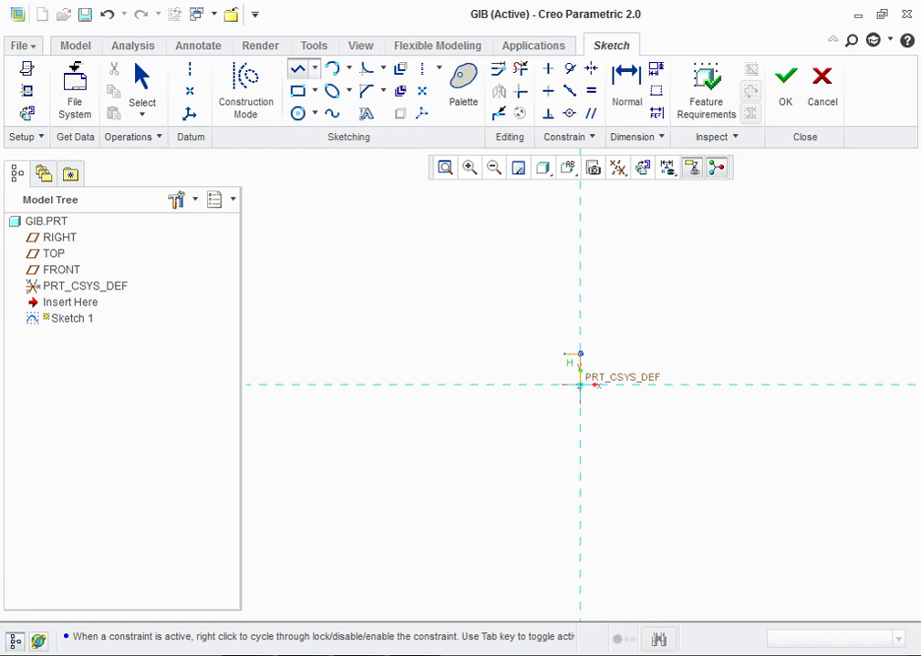
pyautogui.click(580, 337)
pyautogui.click(564, 338)
pyautogui.middleClick(604, 337)
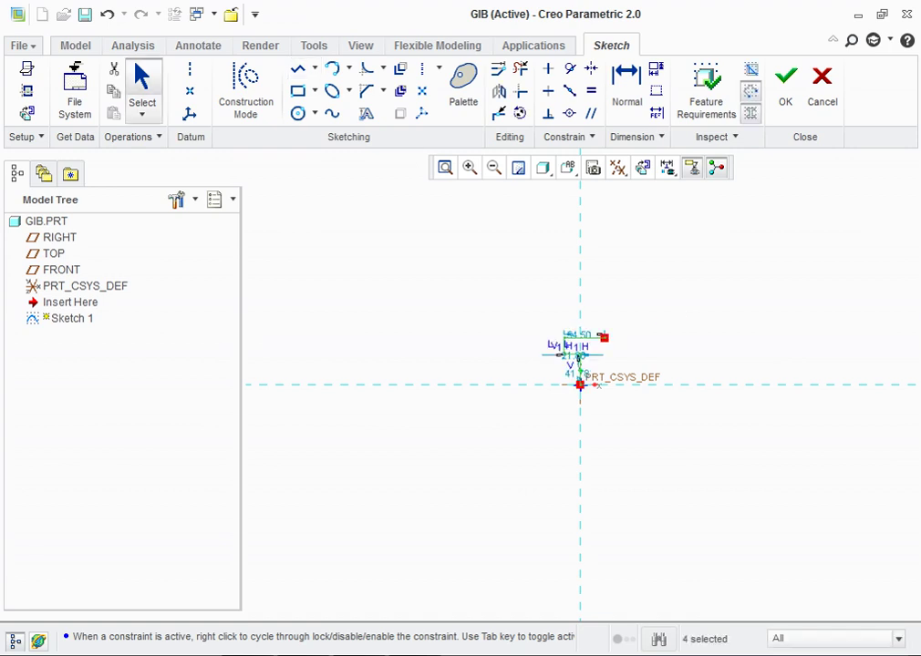
pyautogui.scroll(3, 579, 376)
pyautogui.scroll(2, 580, 338)
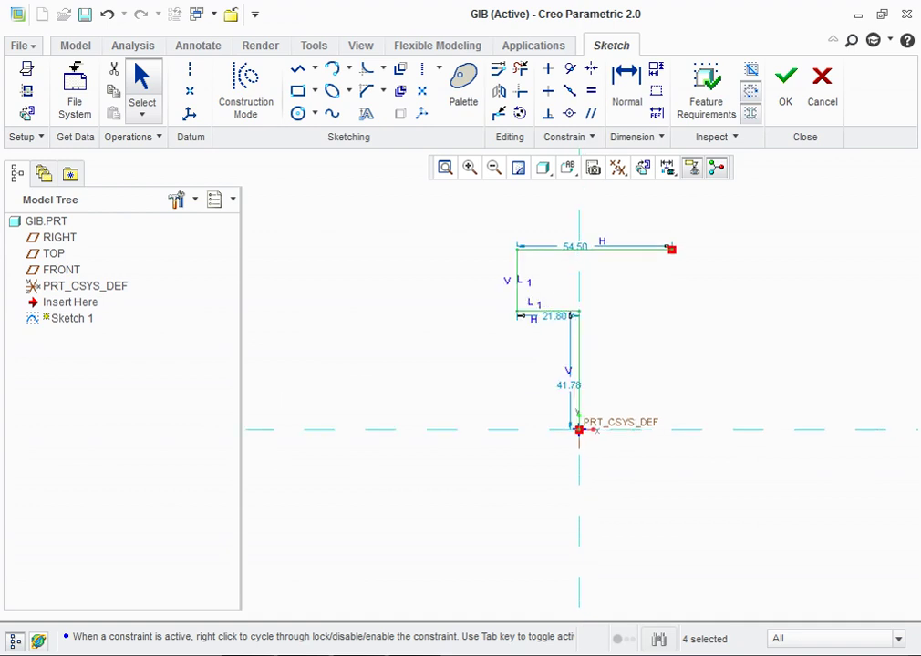
pyautogui.hotkey('alt', 'Tab')
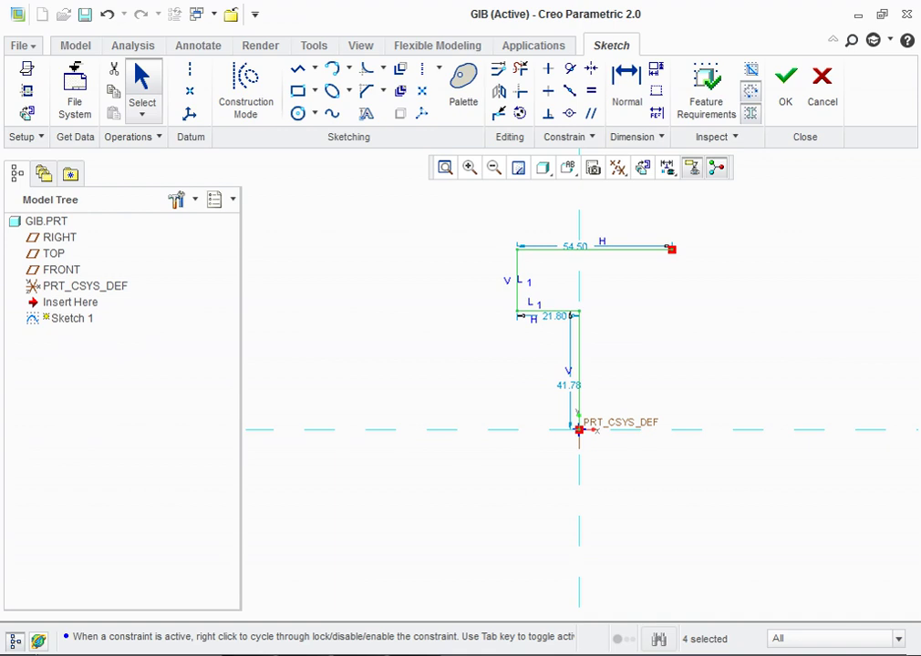
pyautogui.press('Escape')
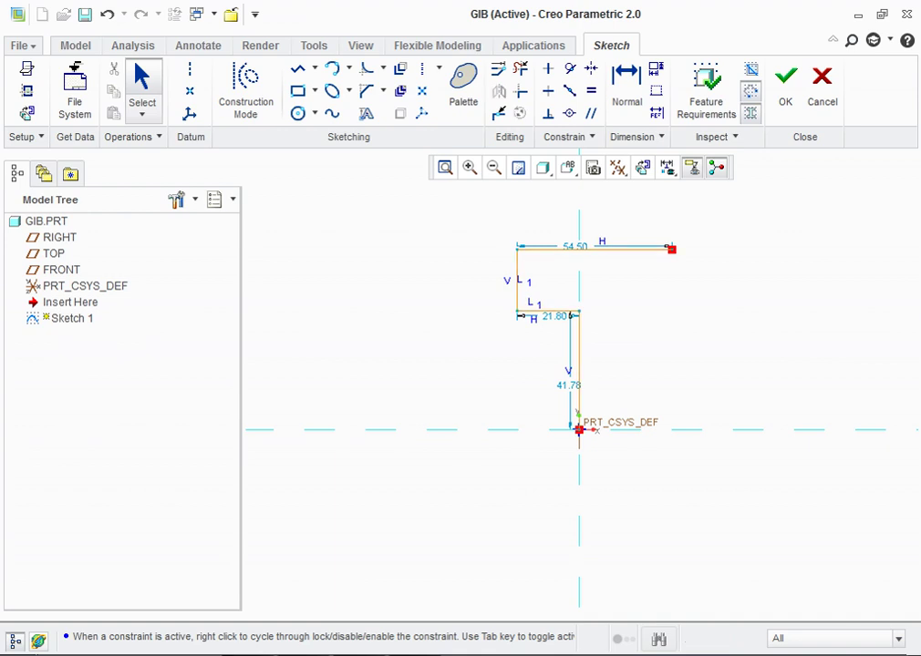
# Step: Change the sketch dimensions to height 25, width 8 and left height 9.5
pyautogui.doubleClick(568, 385)
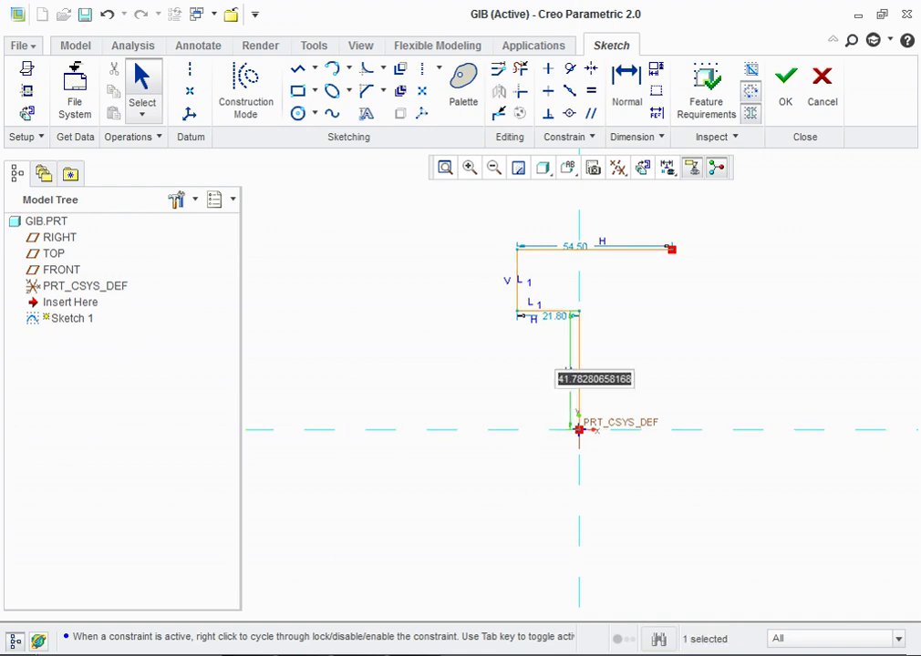
pyautogui.write('25')
pyautogui.press('Return')
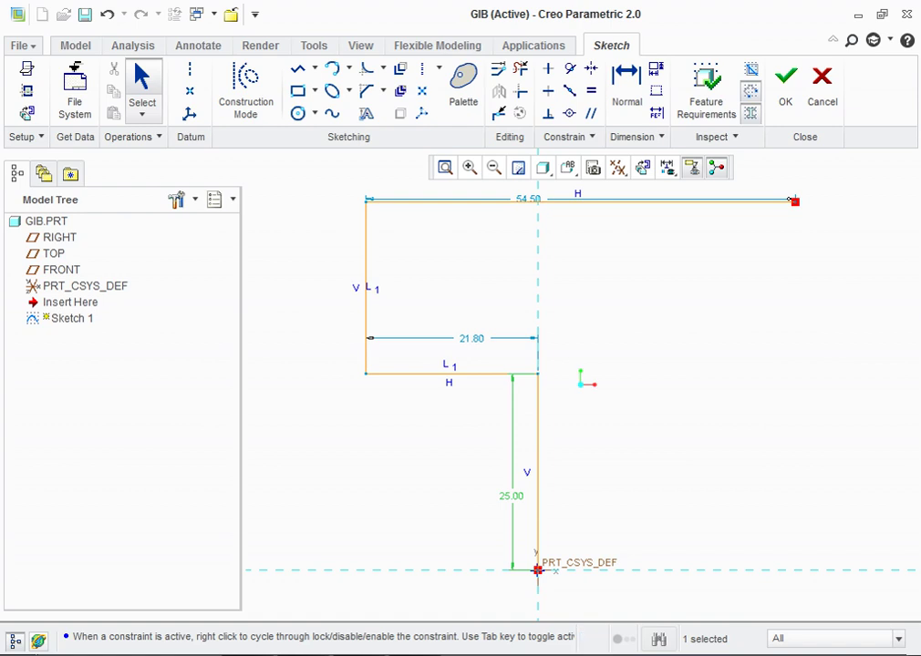
pyautogui.doubleClick(472, 338)
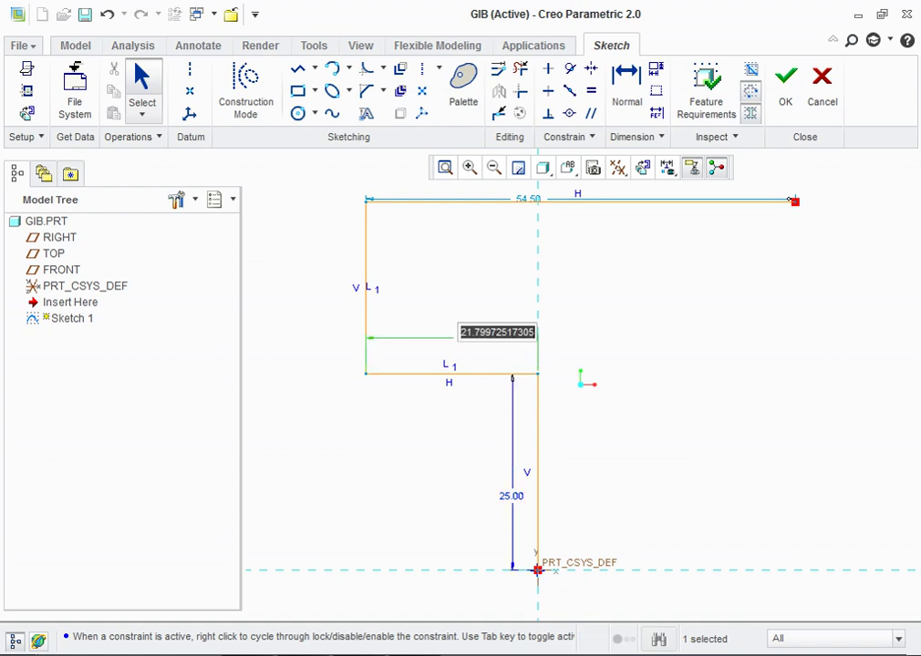
pyautogui.write('8')
pyautogui.press('Return')
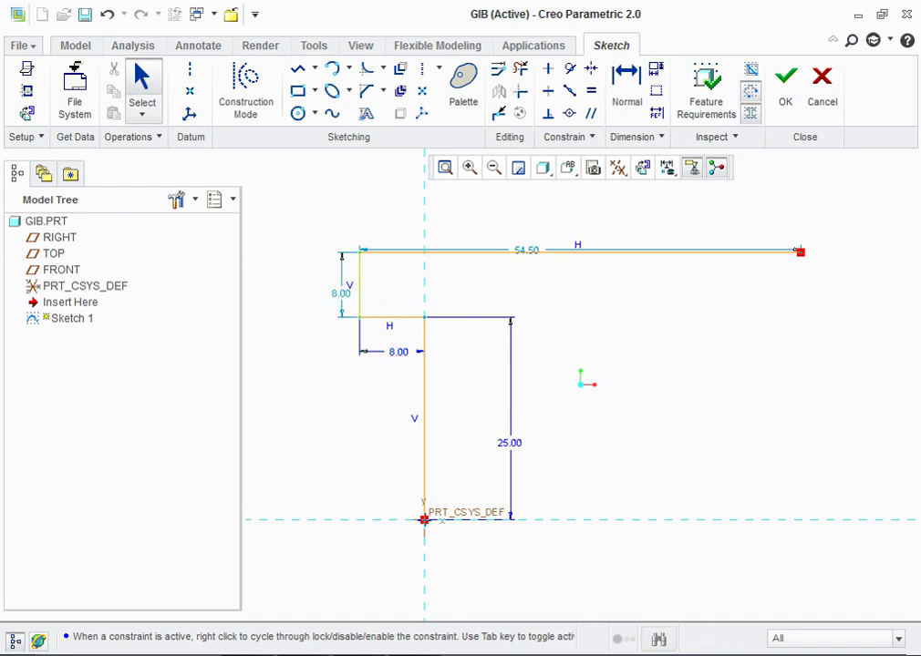
pyautogui.doubleClick(340, 287)
pyautogui.write('9.5')
pyautogui.press('Return')
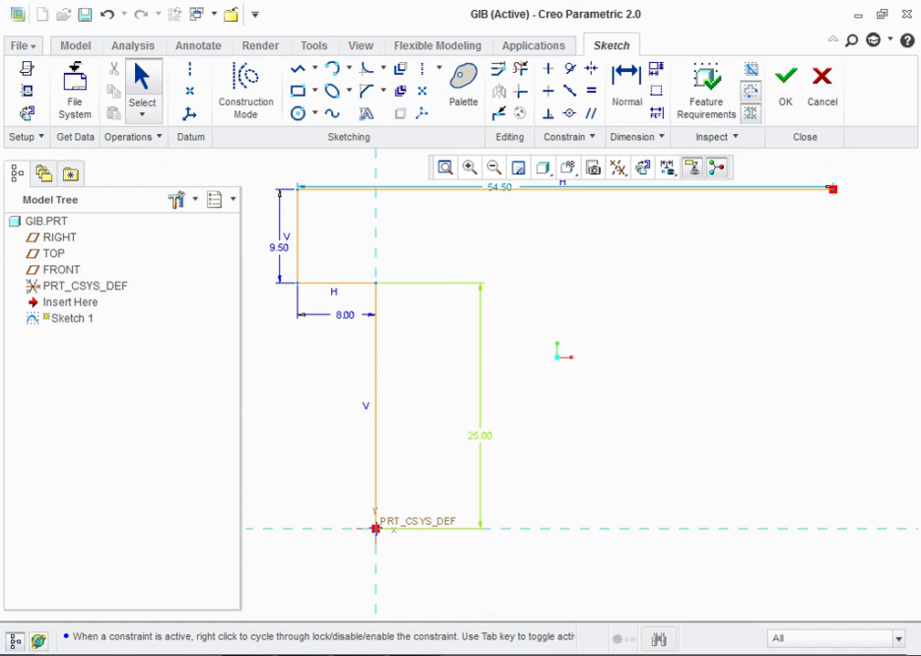
pyautogui.middleClick(248, 436)
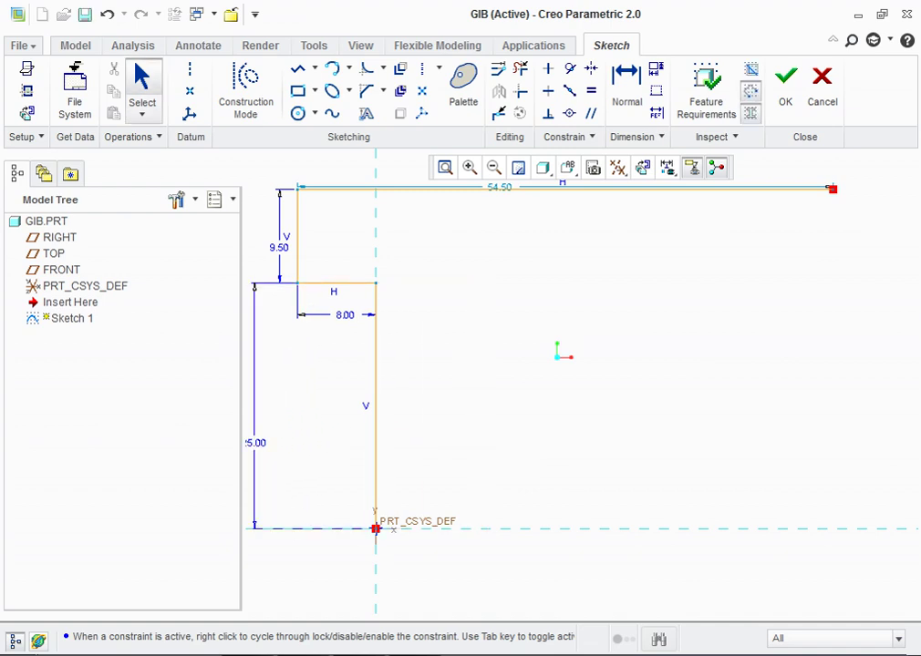
pyautogui.scroll(1, 402, 470)
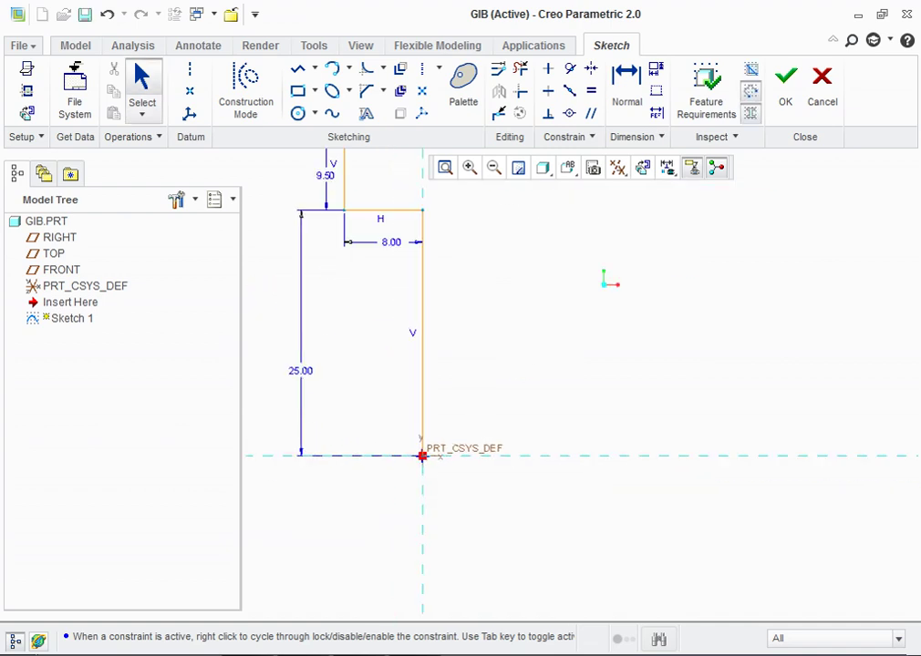
pyautogui.scroll(1, 402, 469)
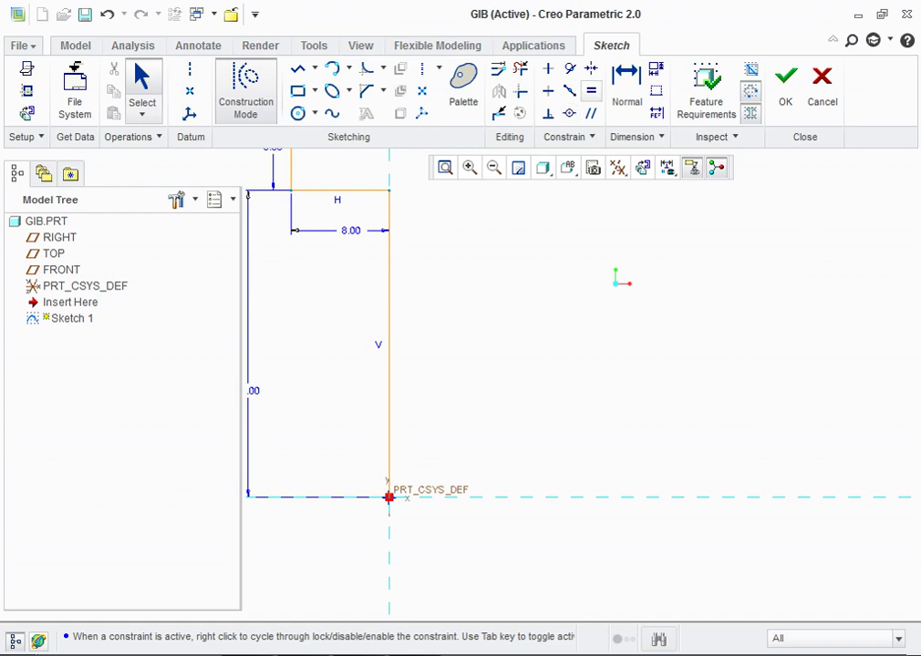
# Step: Add a line along the base and set its length to 18
pyautogui.click(297, 68)
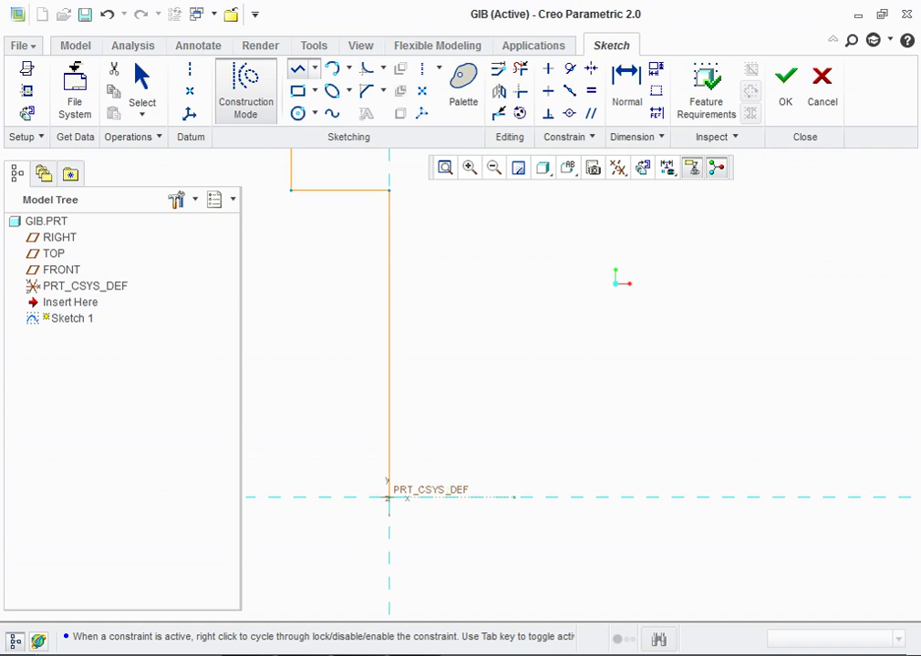
pyautogui.middleClick(601, 465)
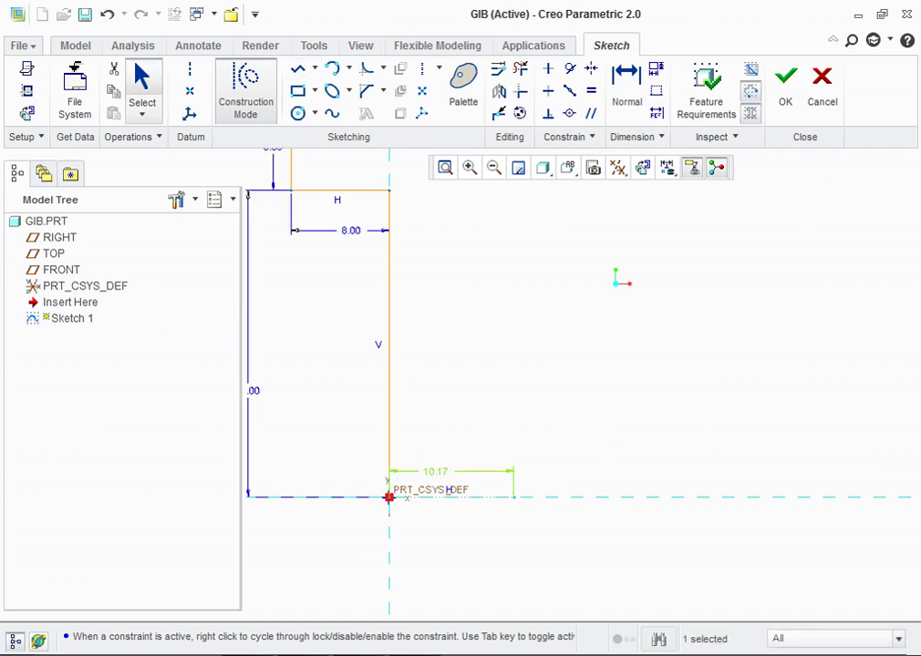
pyautogui.doubleClick(435, 472)
pyautogui.write('18')
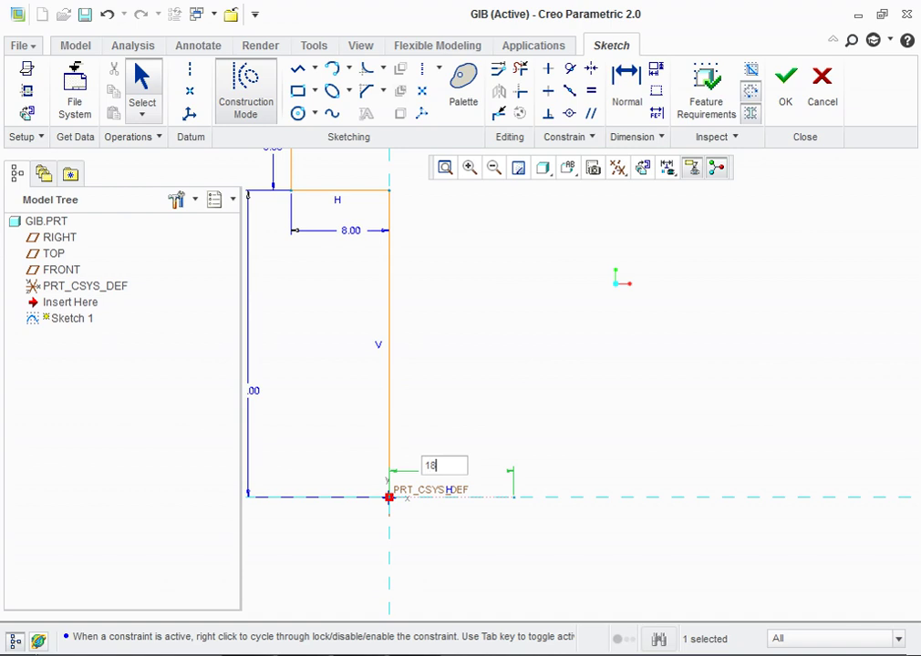
pyautogui.press('Return')
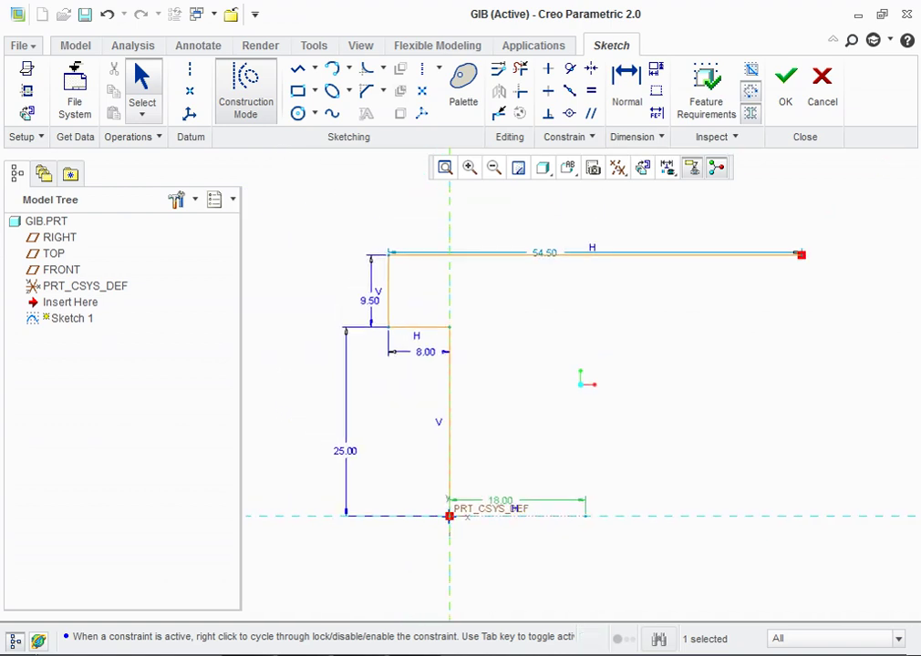
# Step: Check the strap joint drawing, then bring the blank Paint canvas into focus
pyautogui.hotkey('alt', 'Tab')
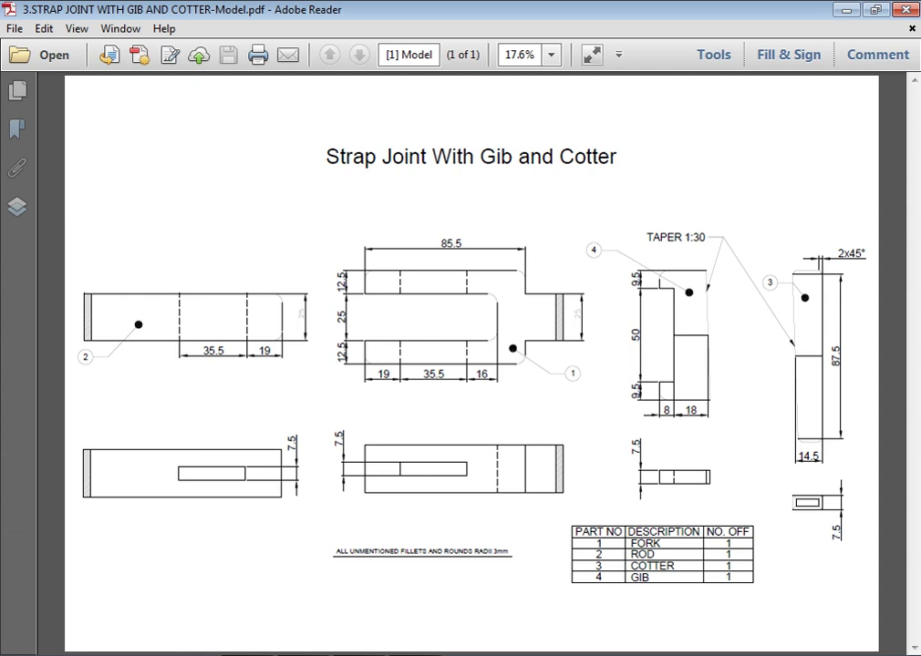
pyautogui.hotkey('alt', 'Tab')
pyautogui.click(271, 259)
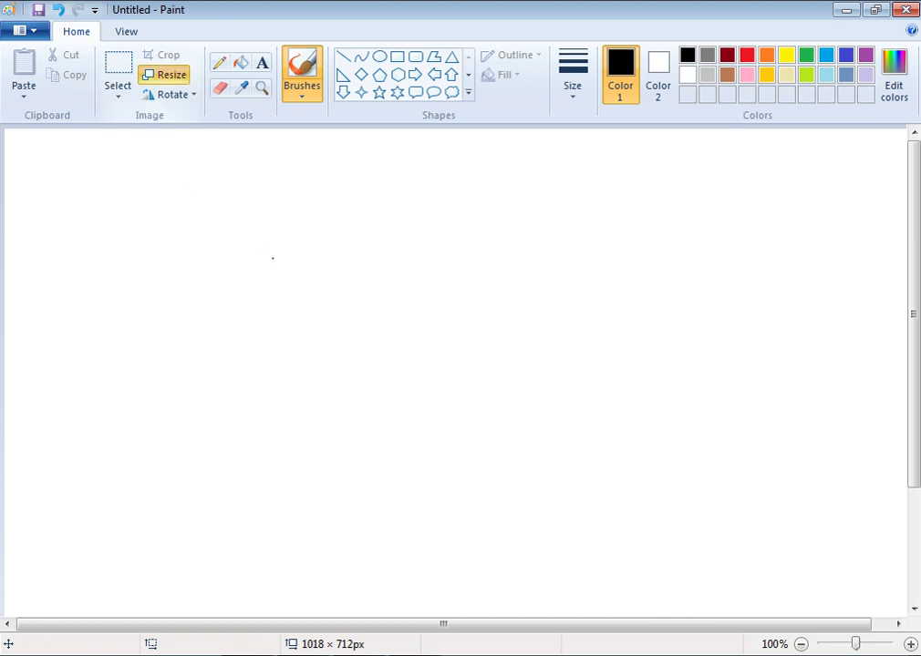
# Step: Write 'Taper Ratio 1:30' and '1/30x180/3.14' on two lines in a Paint text box
pyautogui.click(262, 62)
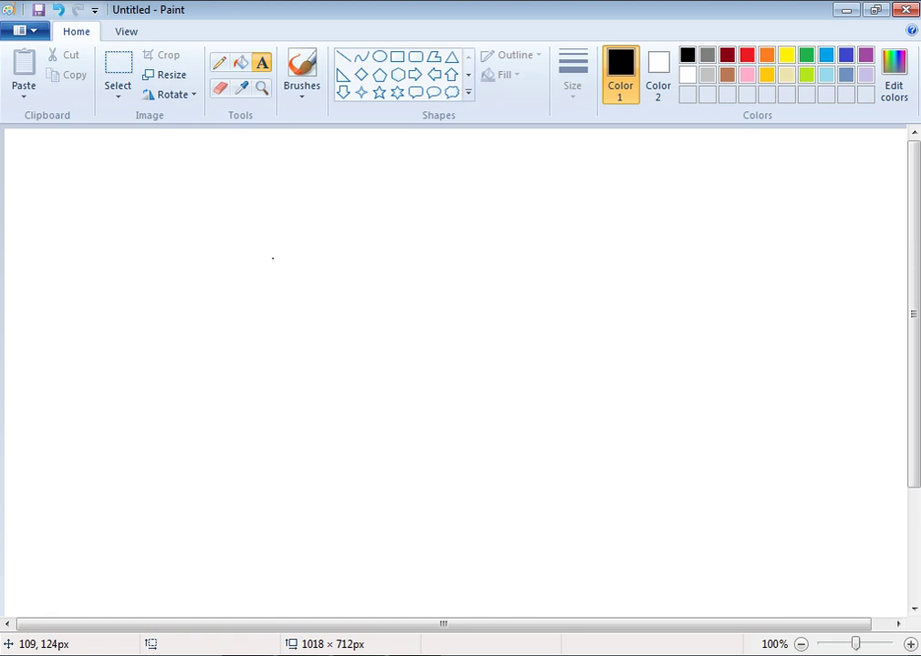
pyautogui.moveTo(98, 196); pyautogui.dragTo(697, 396)
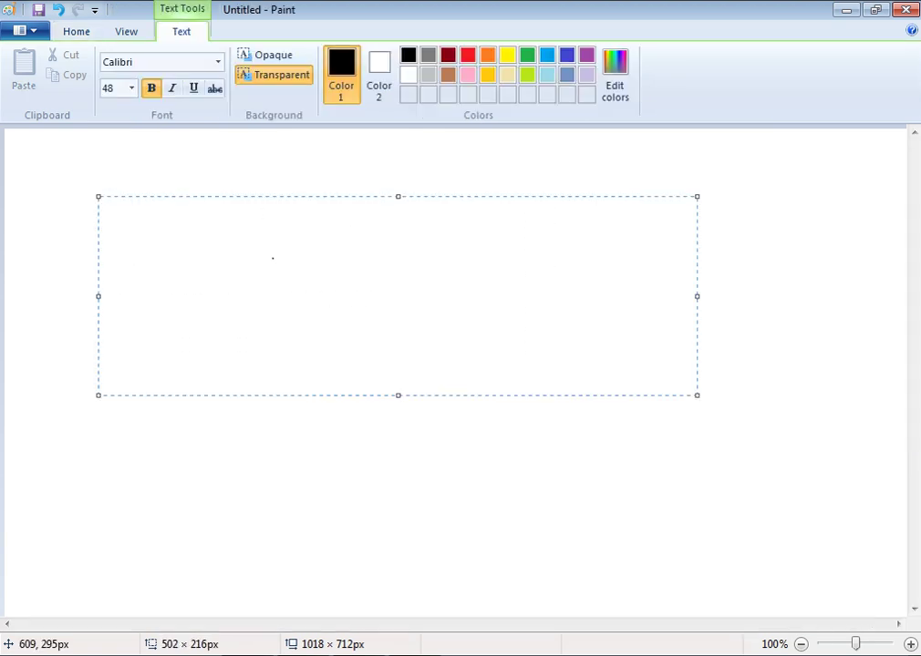
pyautogui.write('T')
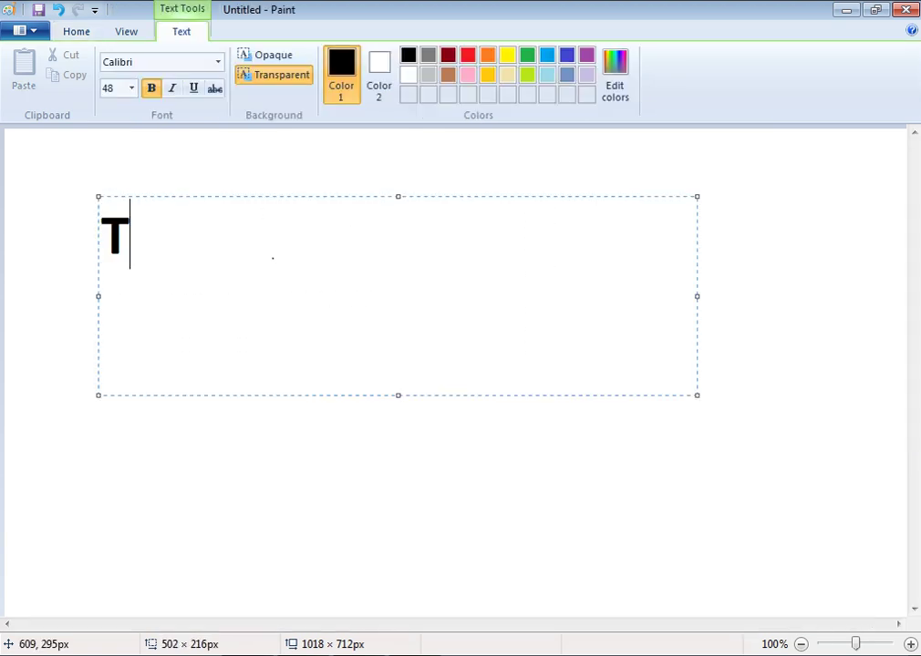
pyautogui.write('aper ')
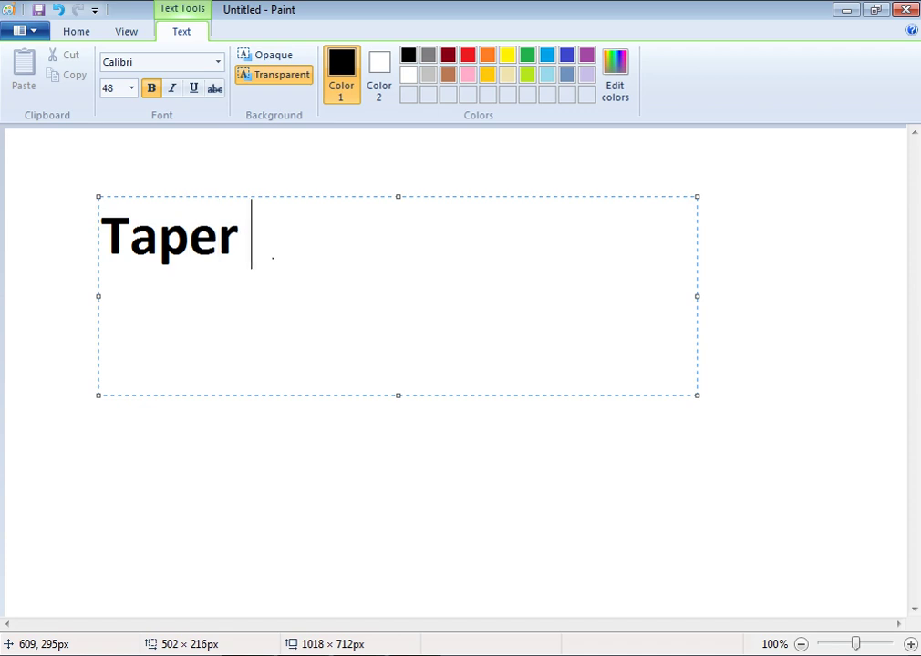
pyautogui.write('Ratio')
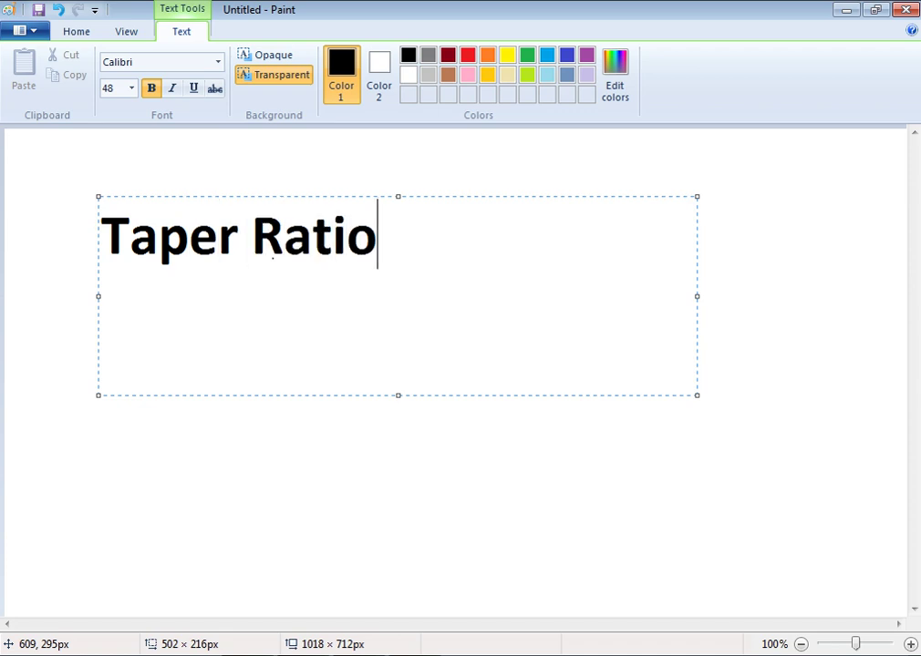
pyautogui.write(' 1')
pyautogui.press('Return')
pyautogui.write(':')
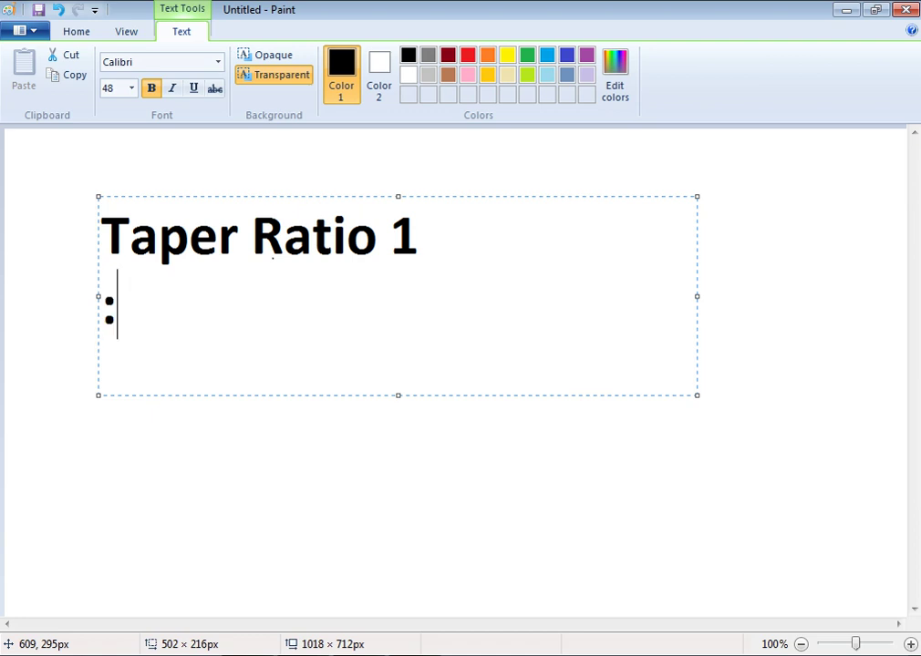
pyautogui.write('30')
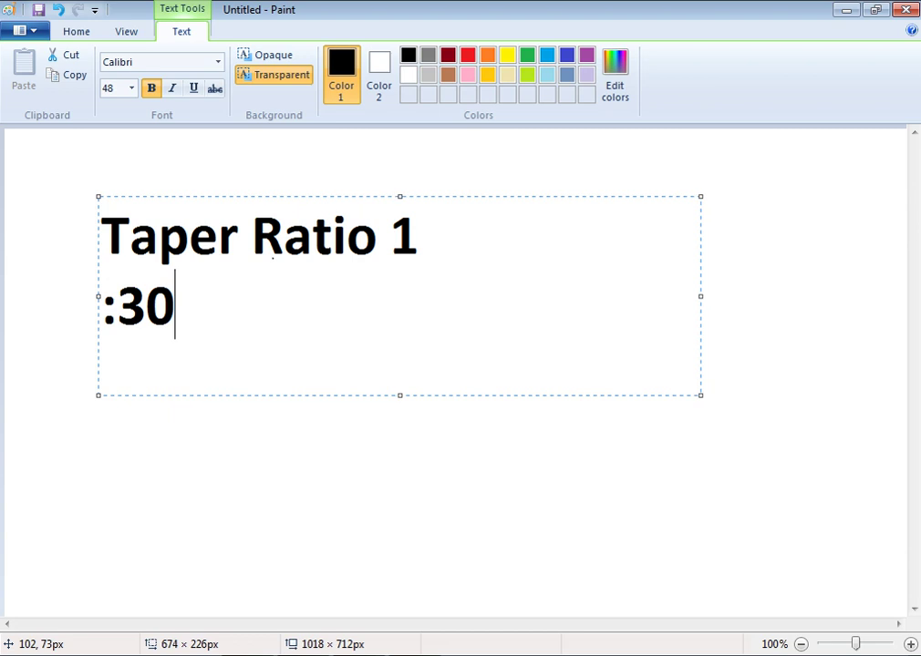
pyautogui.moveTo(698, 296); pyautogui.dragTo(731, 296)
pyautogui.press('Left')
pyautogui.press('Left')
pyautogui.press('Left')
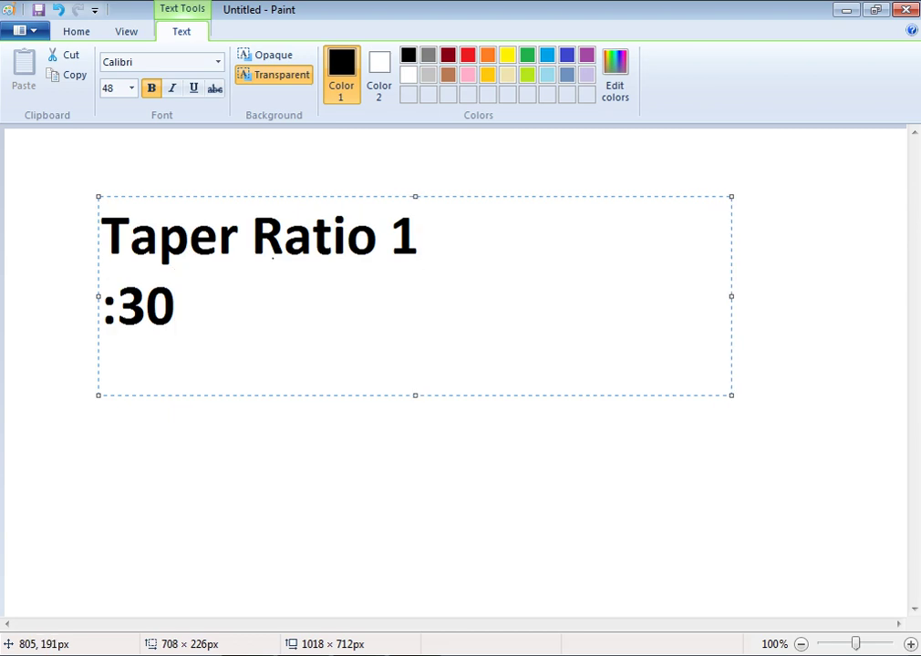
pyautogui.press('Delete')
pyautogui.press('End')
pyautogui.press('Return')
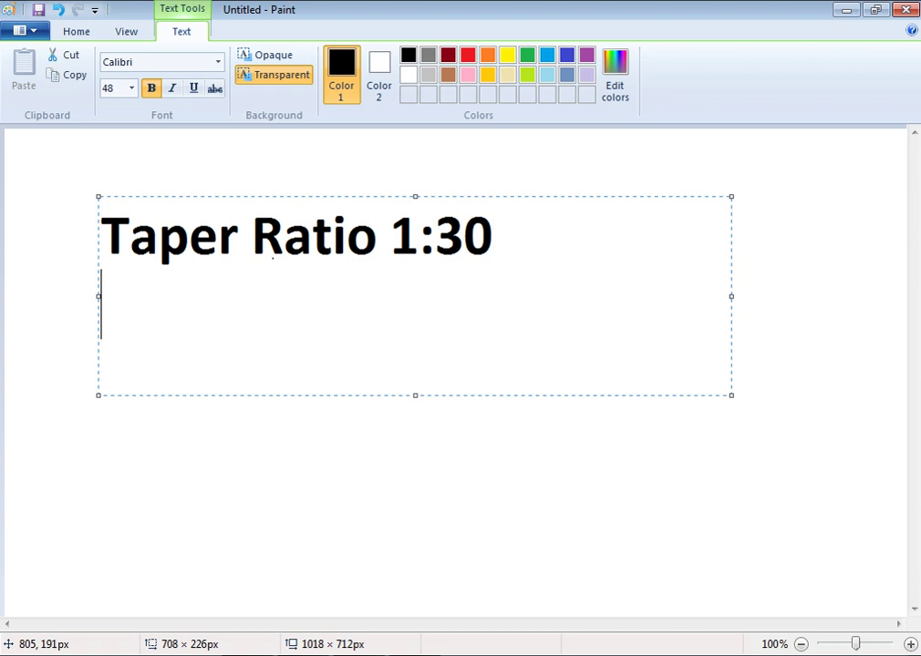
pyautogui.write('1/')
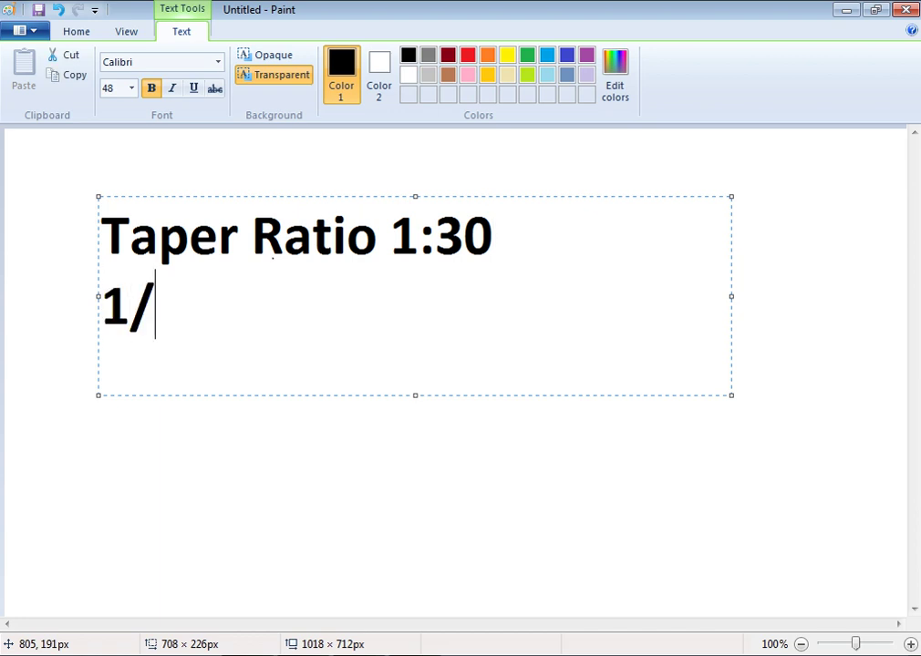
pyautogui.write('30x')
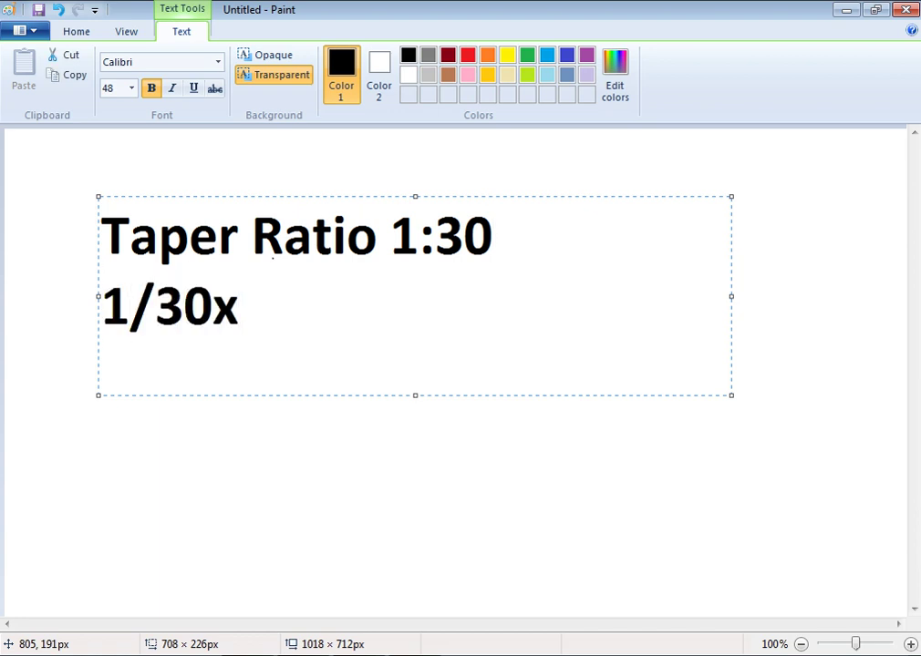
pyautogui.write('180')
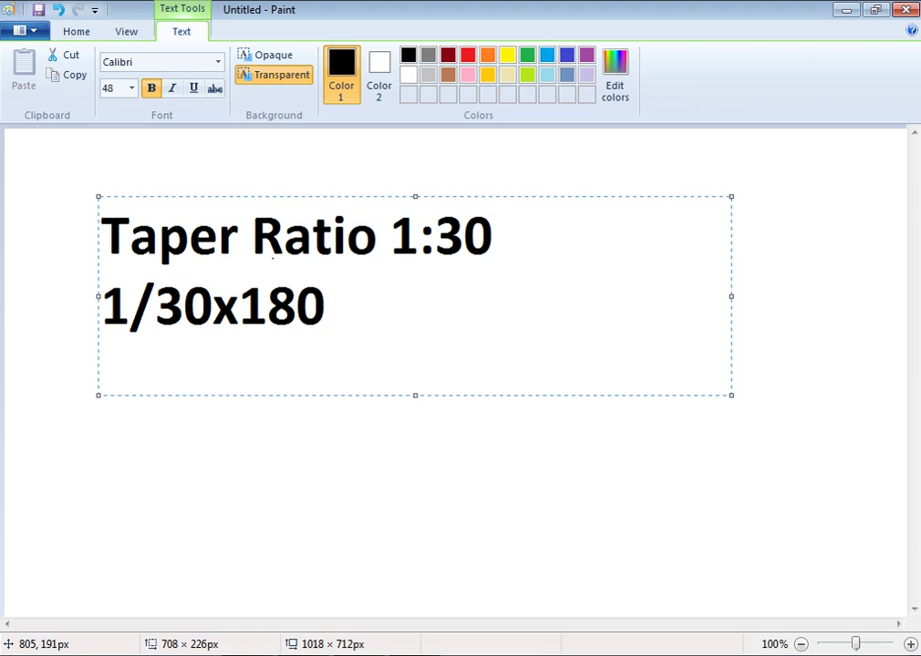
pyautogui.write('/3.1')
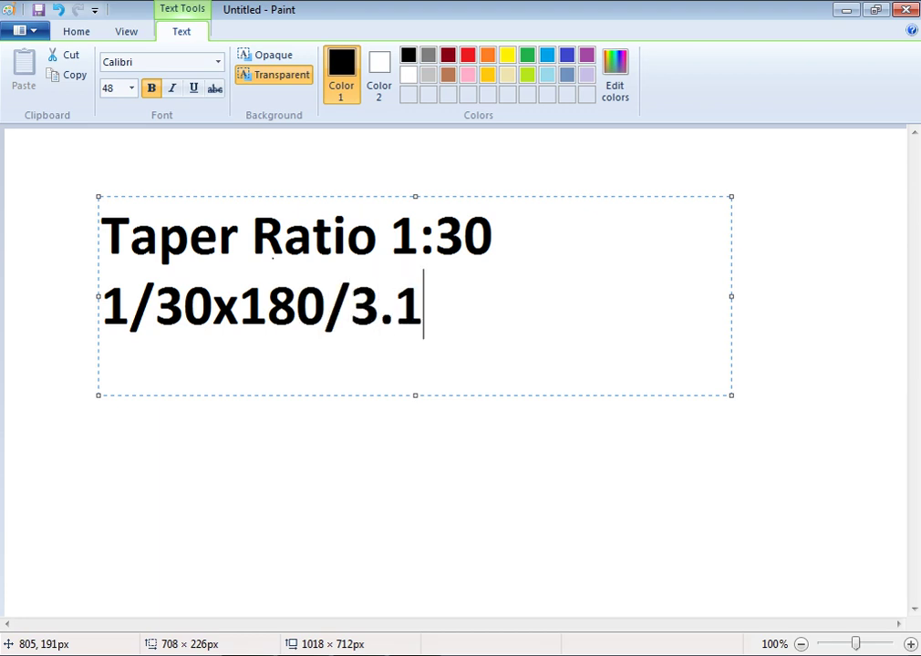
pyautogui.write('4')
pyautogui.press('Return')
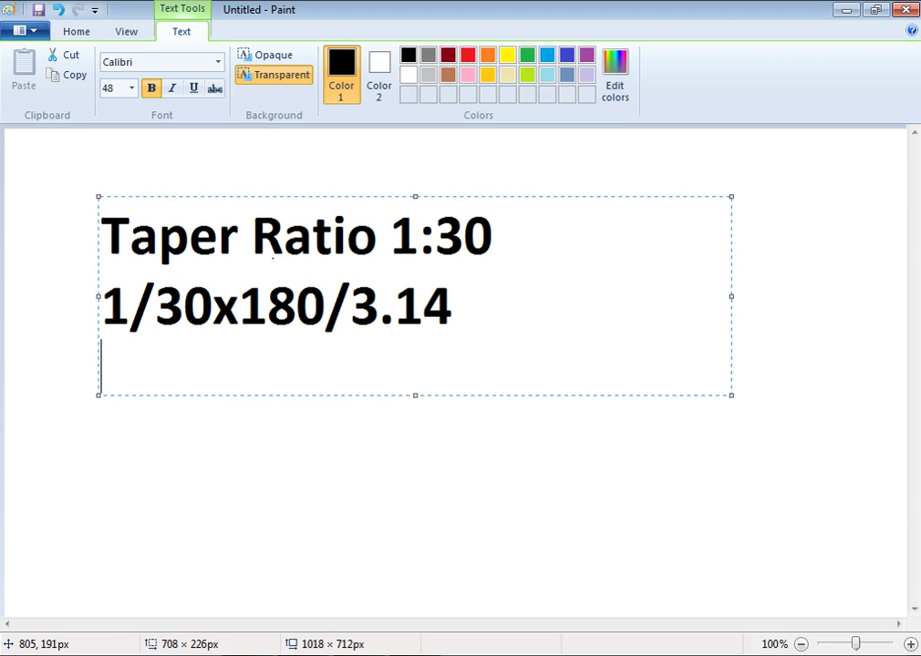
# Step: Try launching the calculator by running 'cal' from the Run prompt
pyautogui.press('super+r')
pyautogui.write('cal')
pyautogui.press('Return')
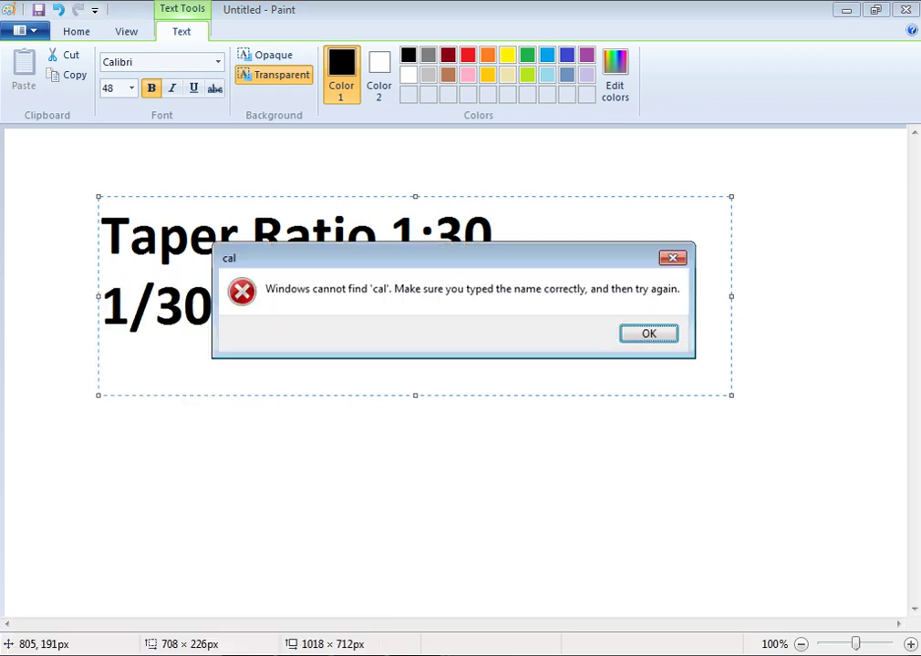
# Step: Dismiss the 'cal' error and Run prompt, then launch Calculator from the Start menu
pyautogui.press('Return')
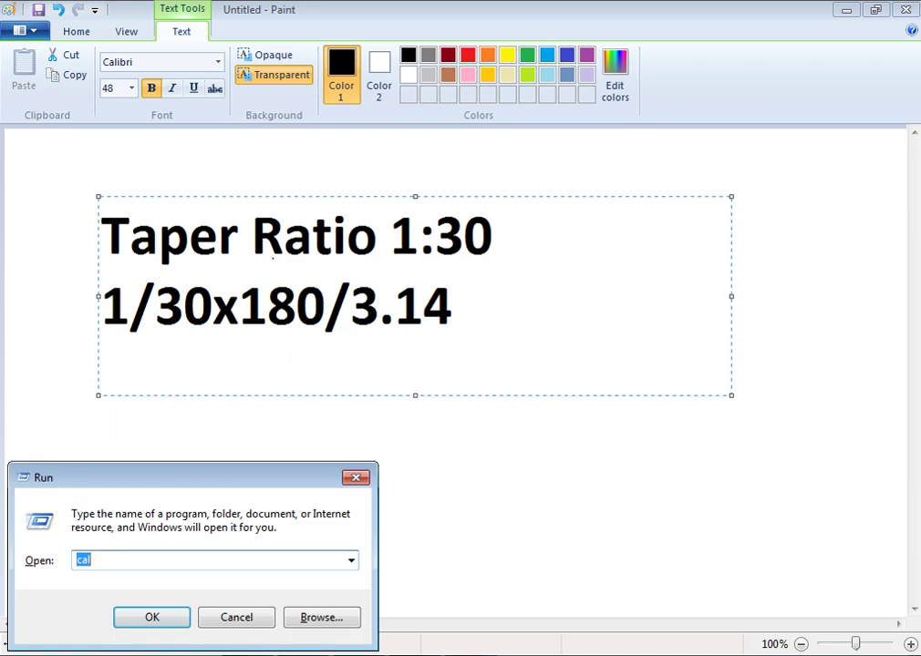
pyautogui.click(266, 614)
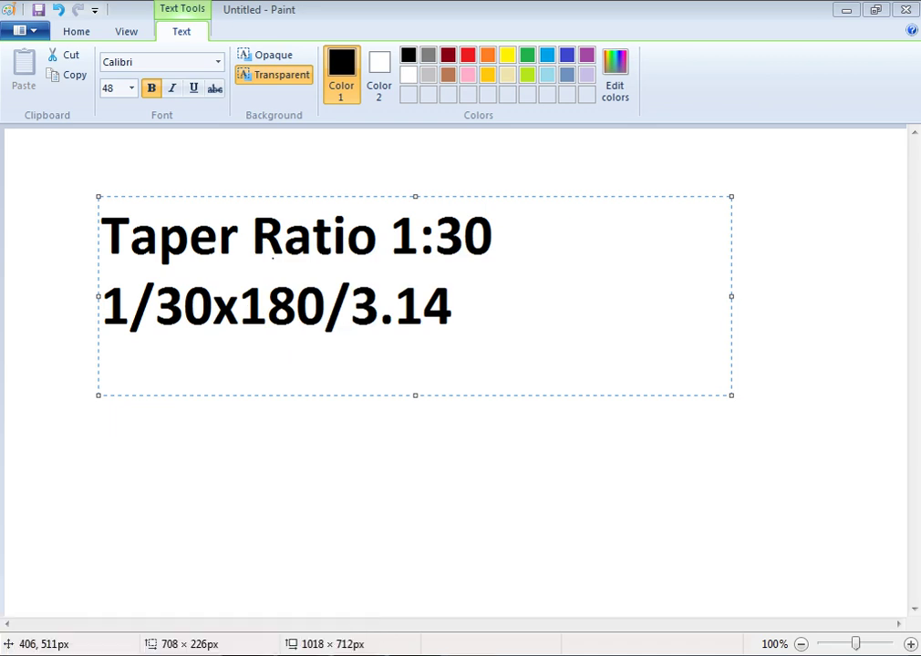
pyautogui.press('super')
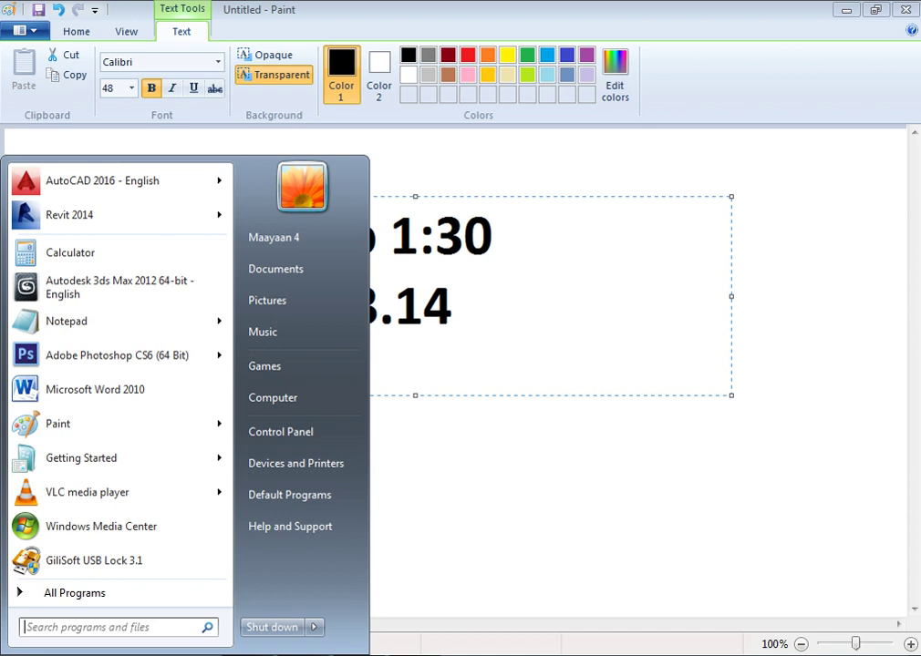
pyautogui.press('Up')
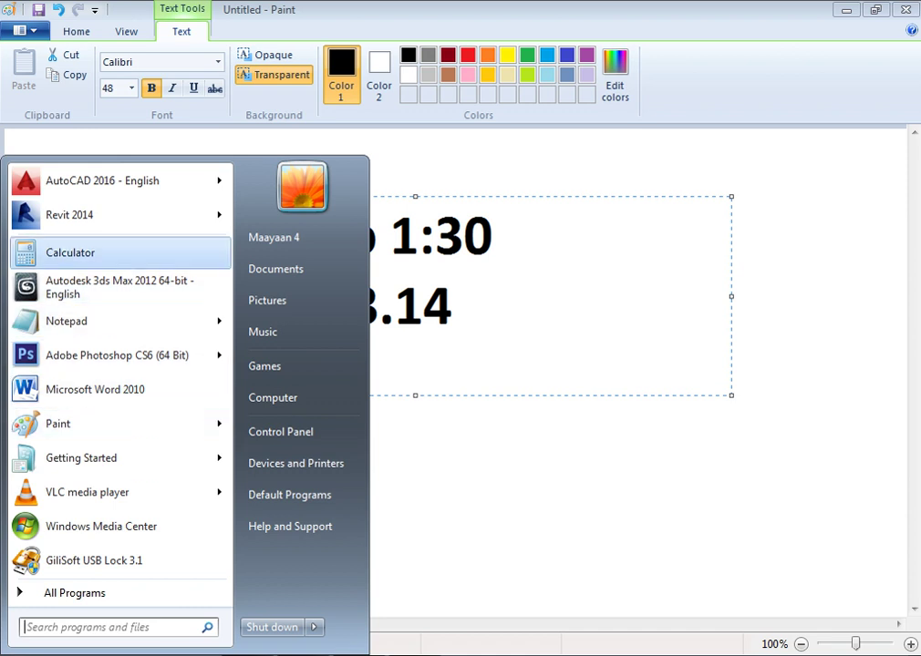
pyautogui.press('Return')
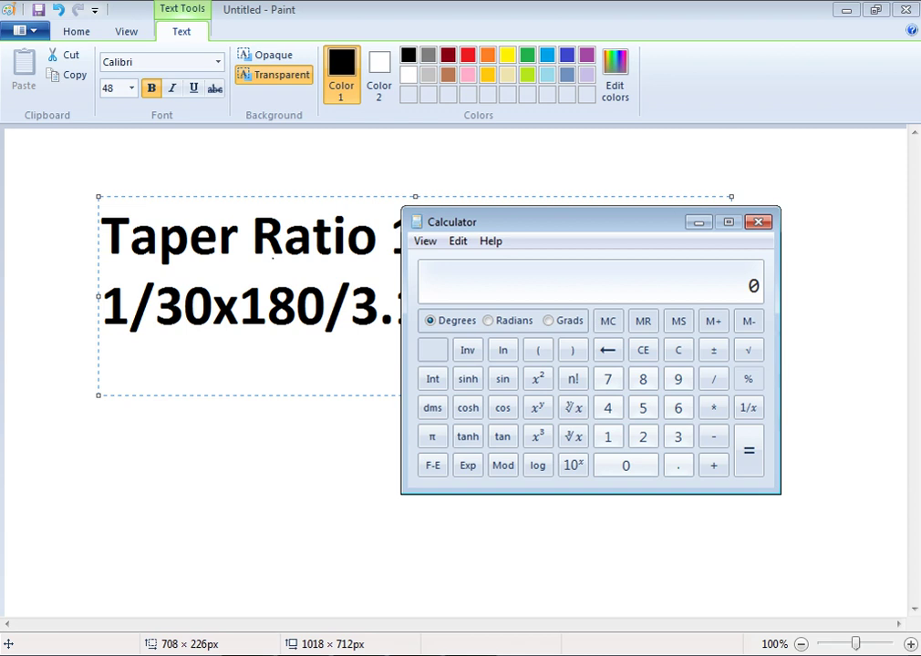
# Step: Compute 1/30 in Calculator and note '.0333x' on Paint's third line
pyautogui.write('1/30')
pyautogui.press('Return')
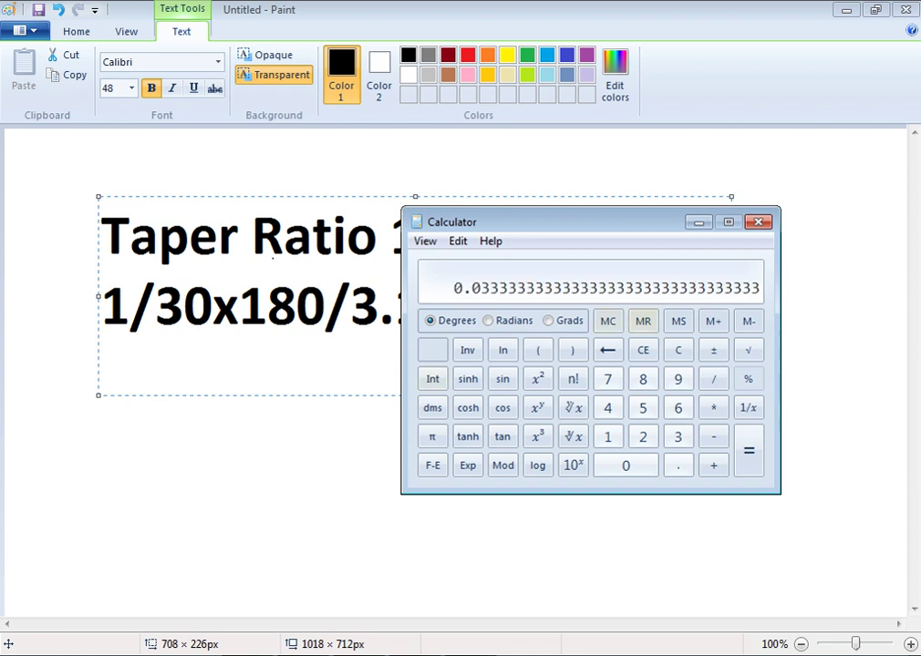
pyautogui.hotkey('alt', 'Tab')
pyautogui.write('.0')
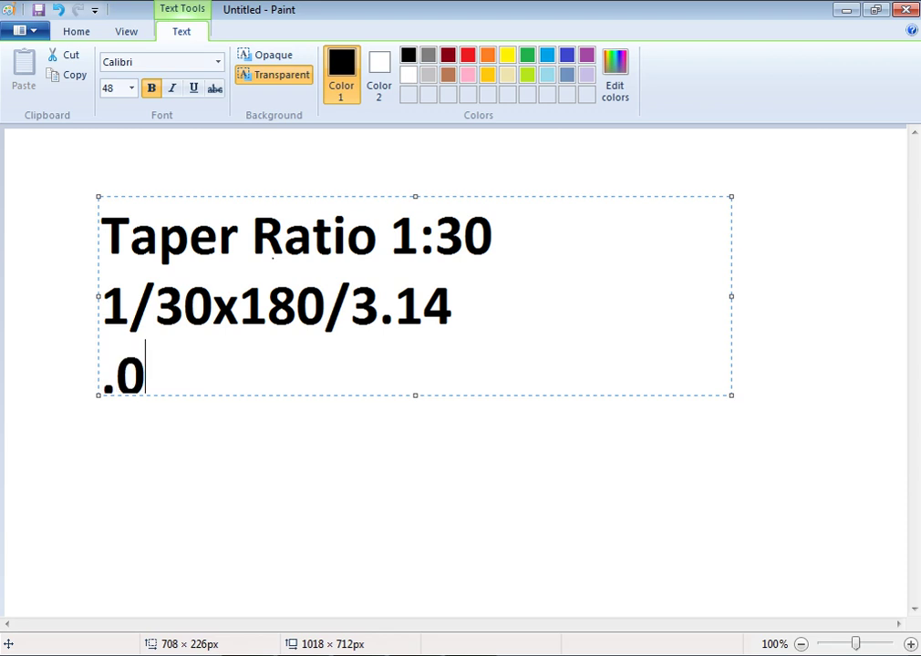
pyautogui.write('333x')
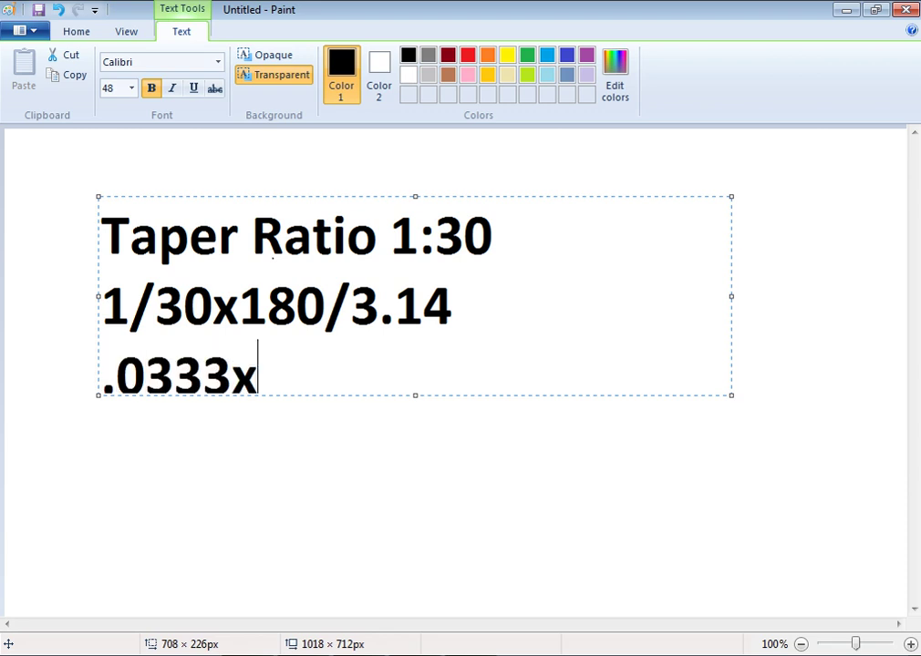
# Step: Clear Calculator and compute 180 divided by pi (57.2957…)
pyautogui.hotkey('alt', 'Tab')
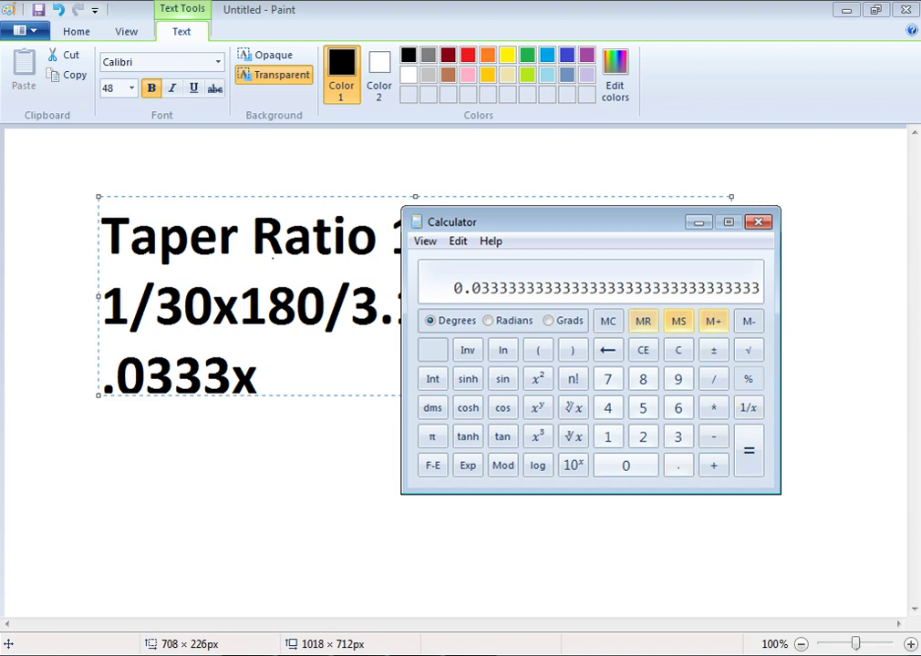
pyautogui.click(642, 350)
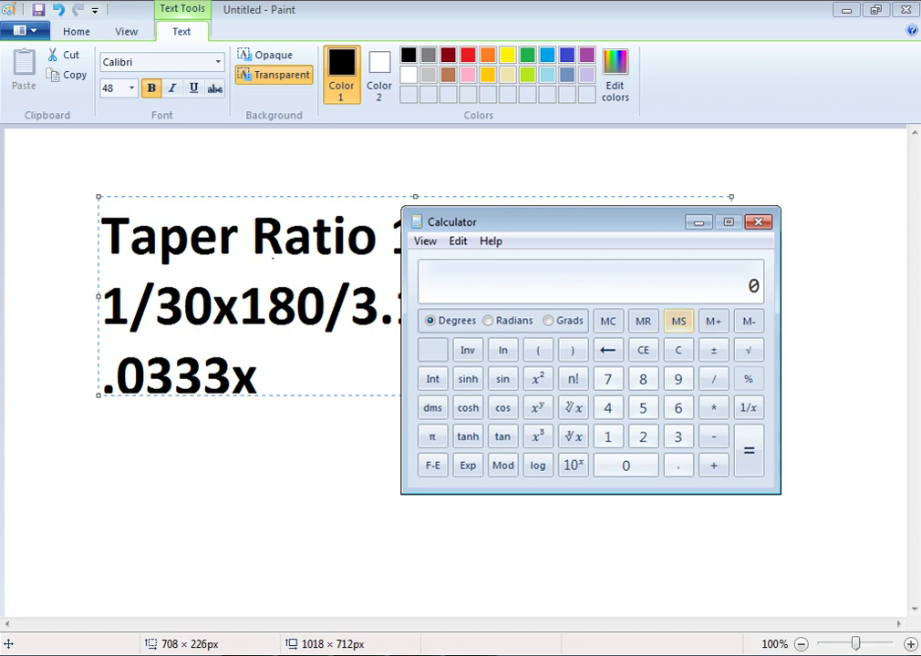
pyautogui.click(609, 437)
pyautogui.click(643, 379)
pyautogui.click(625, 465)
pyautogui.click(713, 380)
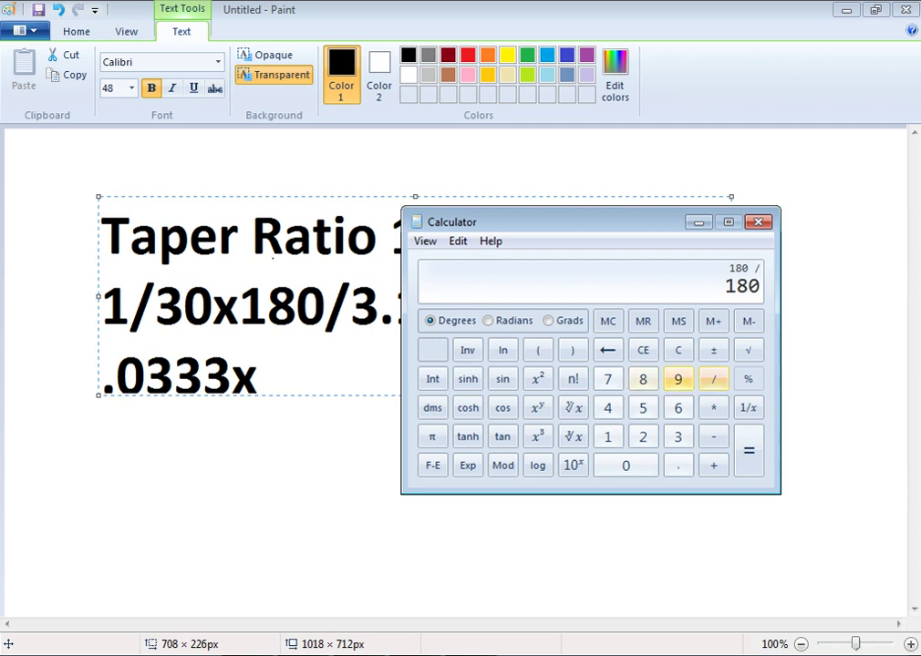
pyautogui.click(432, 437)
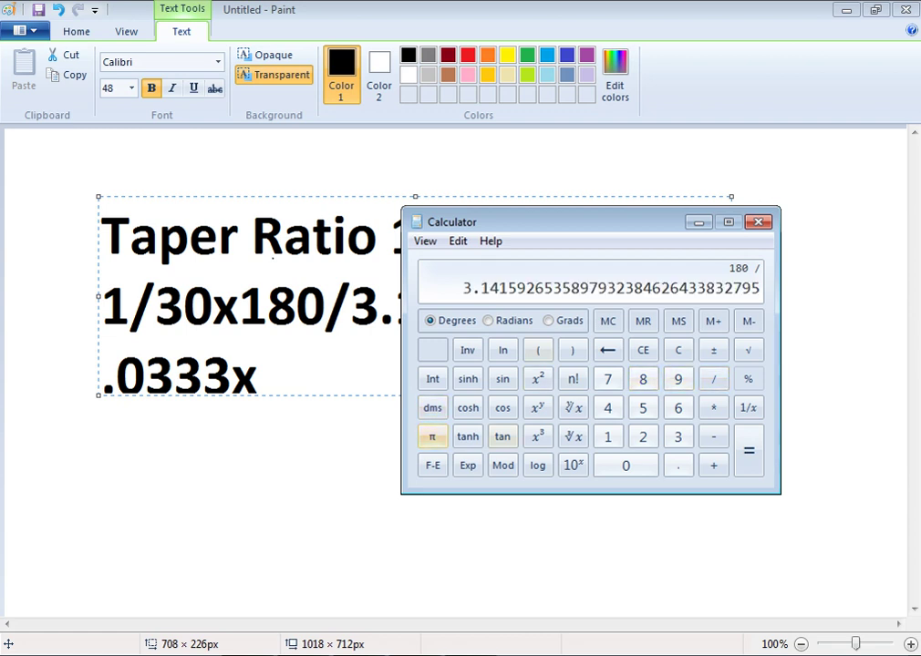
pyautogui.click(748, 451)
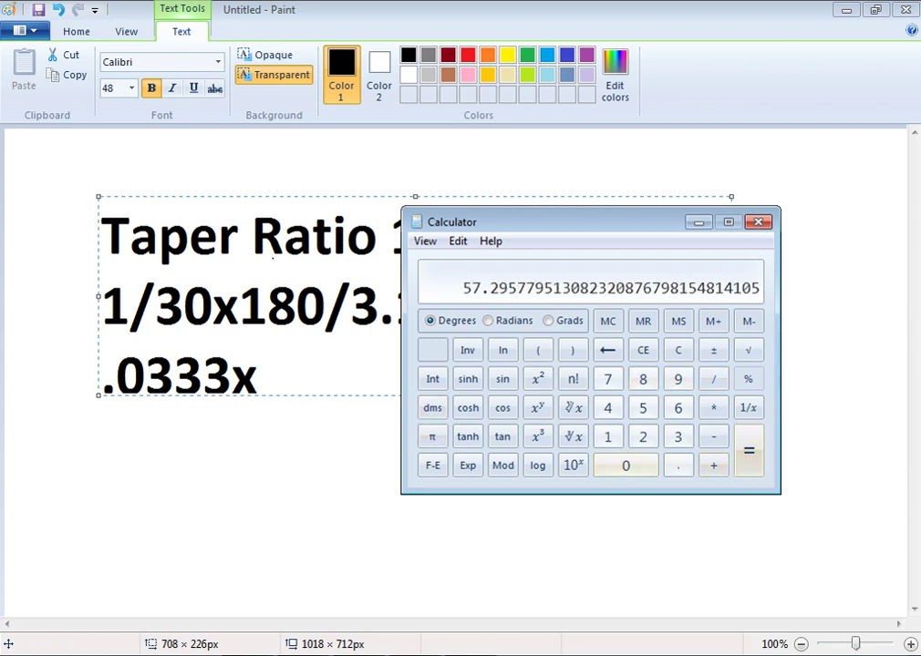
# Step: Complete Paint's third line as '.0333x57.29', correcting the mistyped 12 to 29
pyautogui.hotkey('alt', 'Tab')
pyautogui.write('57.12')
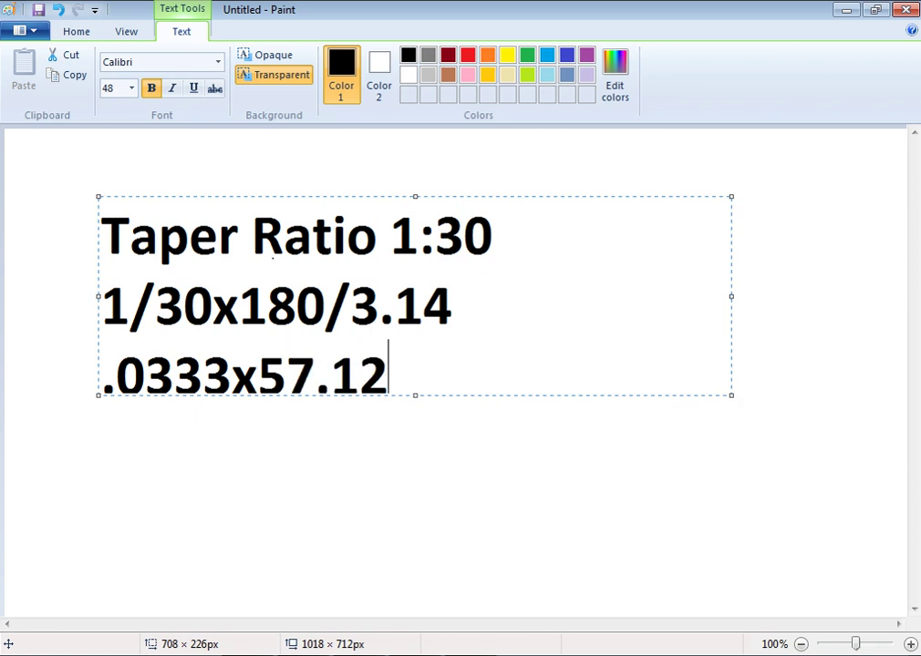
pyautogui.hotkey('alt', 'Tab')
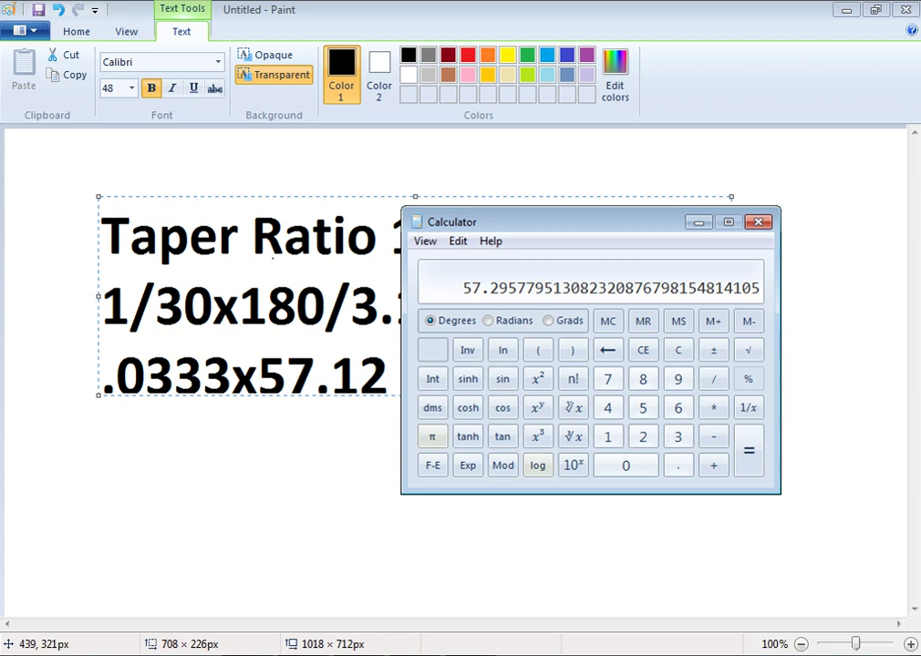
pyautogui.hotkey('alt', 'Tab')
pyautogui.hotkey('shift', 'Left')
pyautogui.hotkey('shift', 'Left')
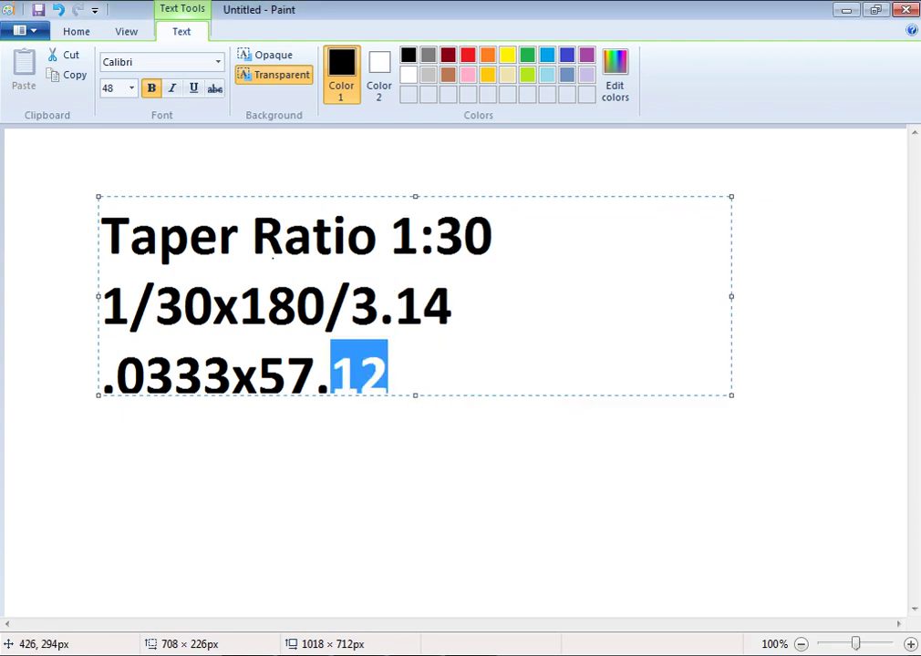
pyautogui.write('29')
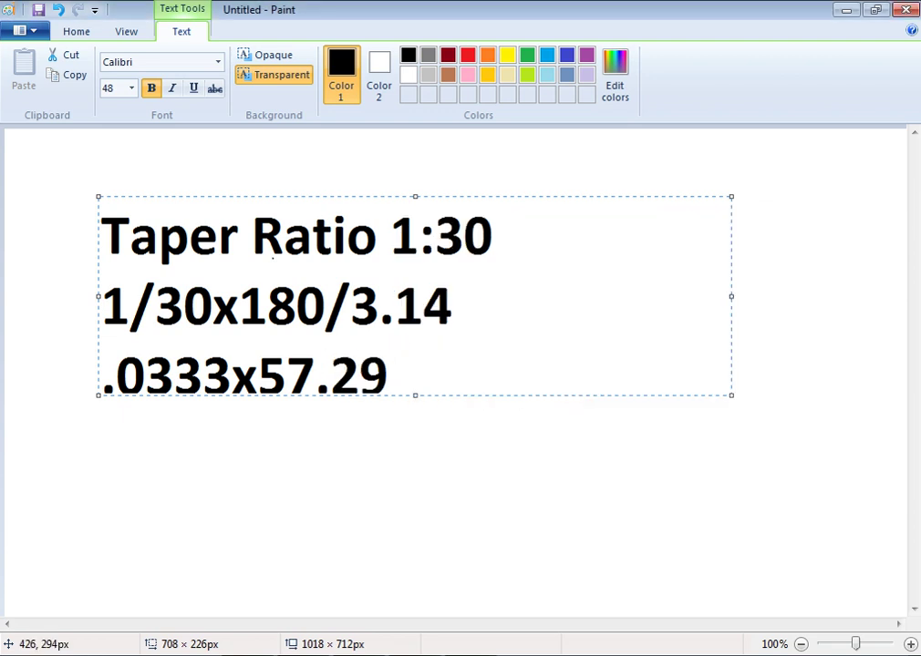
pyautogui.press('Return')
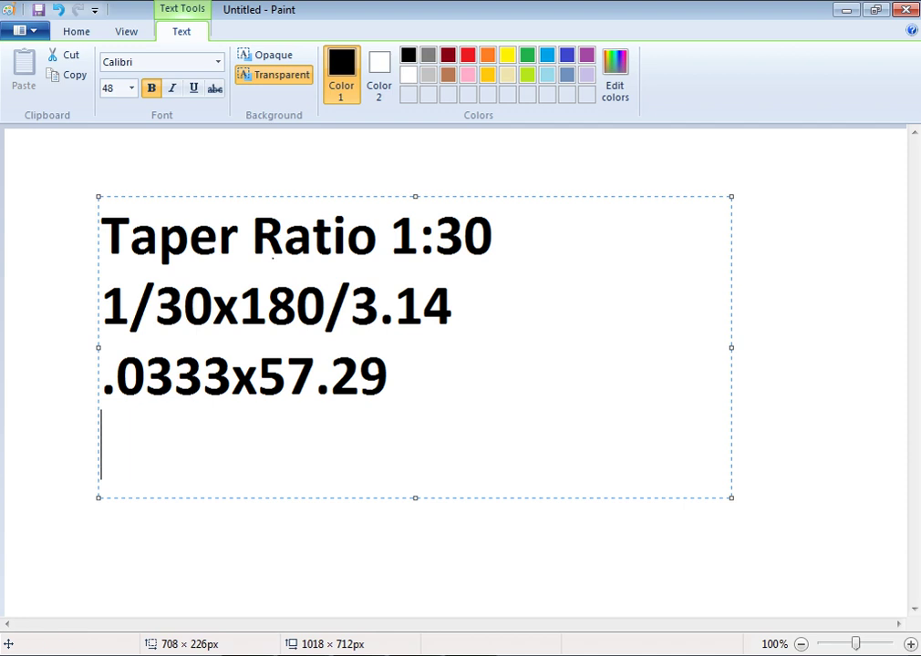
# Step: Multiply 57.2957… by 0.0333333 in Calculator to get 1.9098…
pyautogui.hotkey('alt', 'Tab')
pyautogui.press('*')
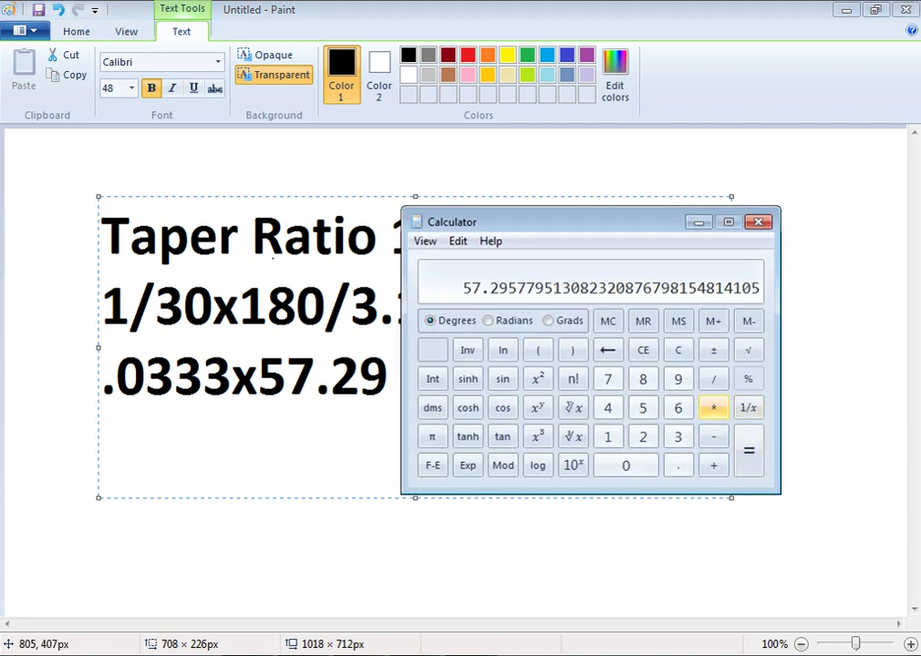
pyautogui.click(713, 408)
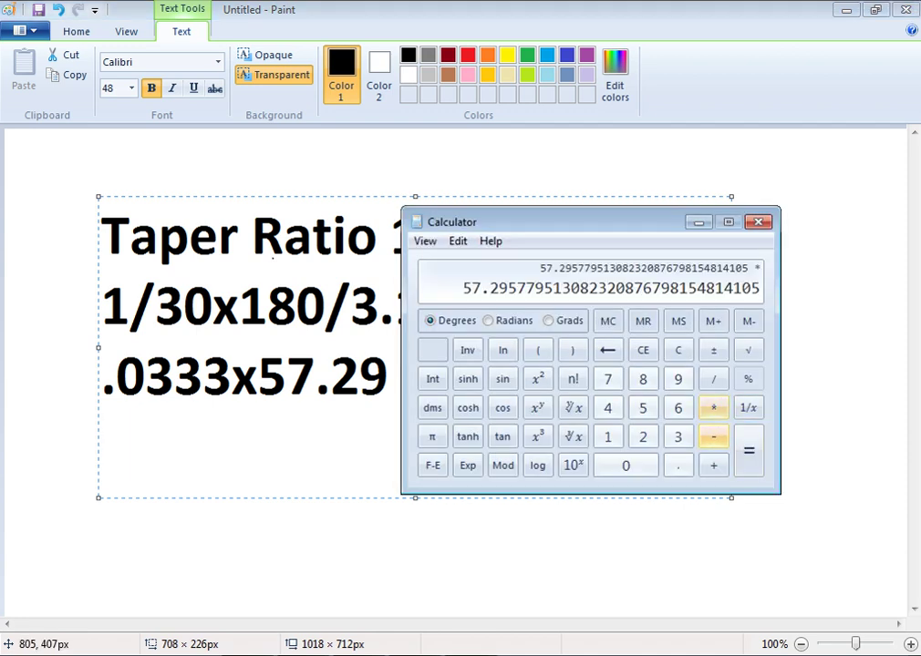
pyautogui.write('0.')
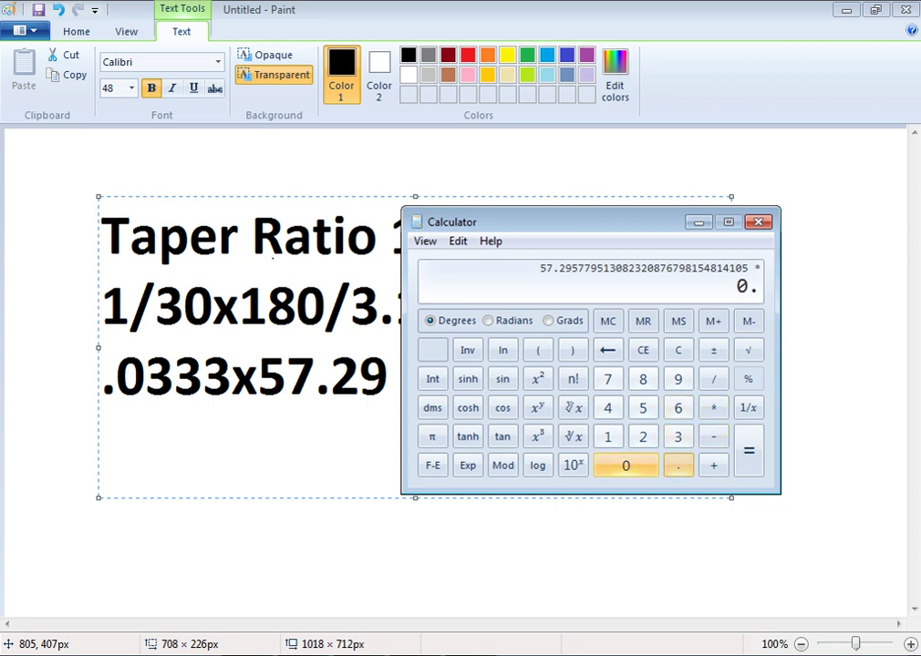
pyautogui.write('033333')
pyautogui.click(677, 436)
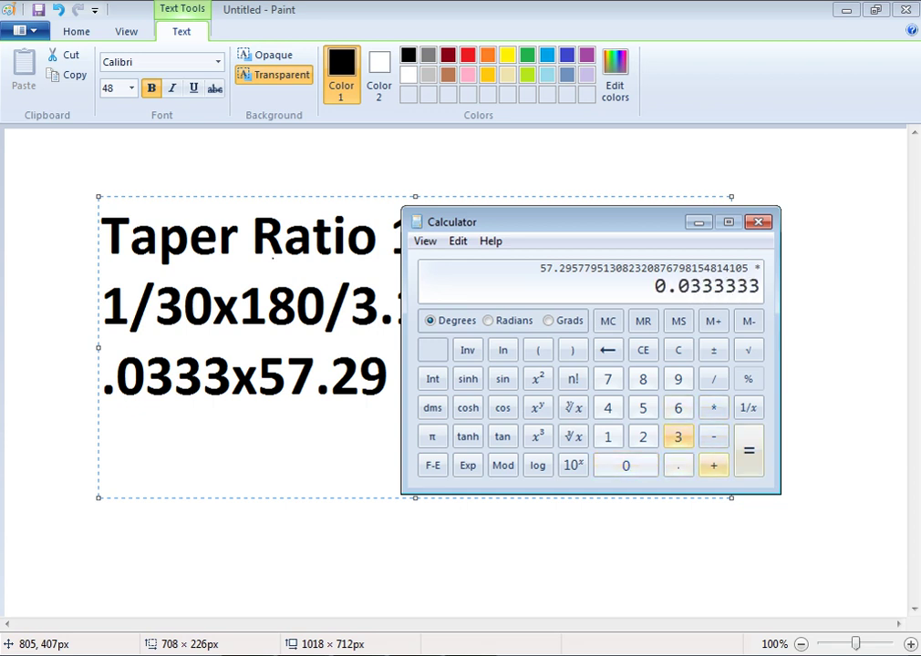
pyautogui.click(749, 451)
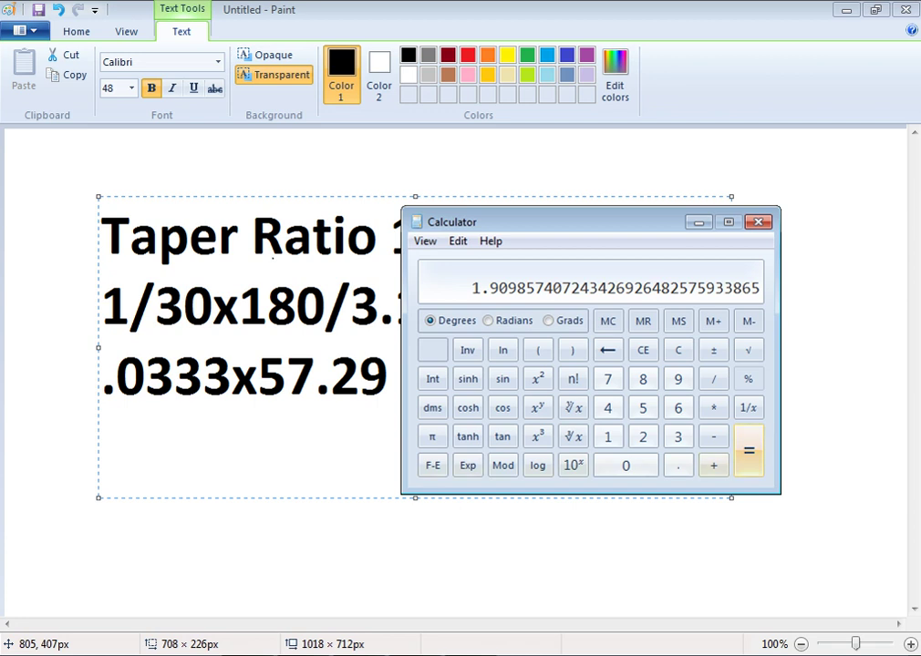
# Step: Record the result as 1.91 on Paint's fourth line
pyautogui.hotkey('alt', 'Tab')
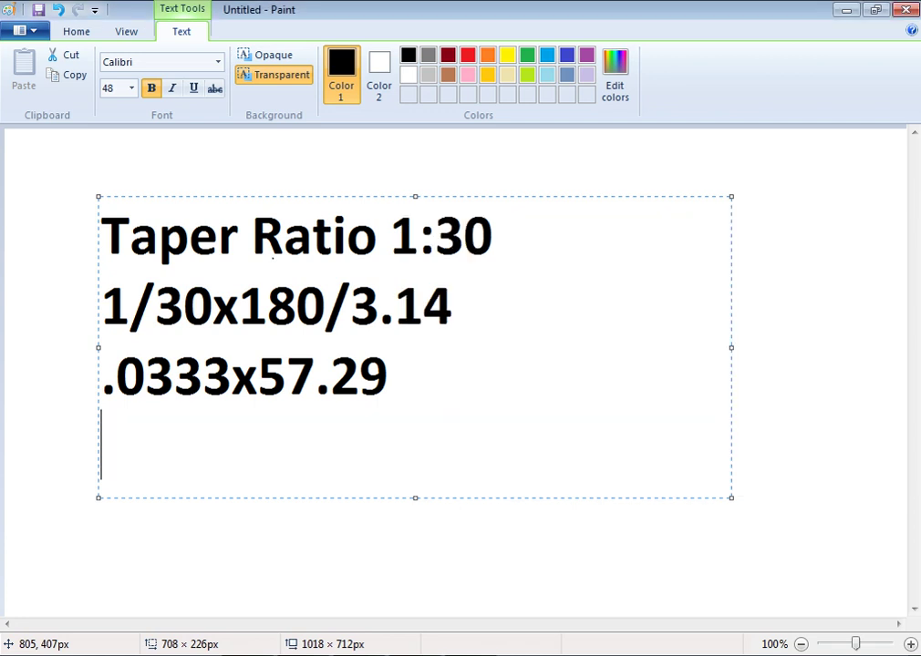
pyautogui.write('1.914')
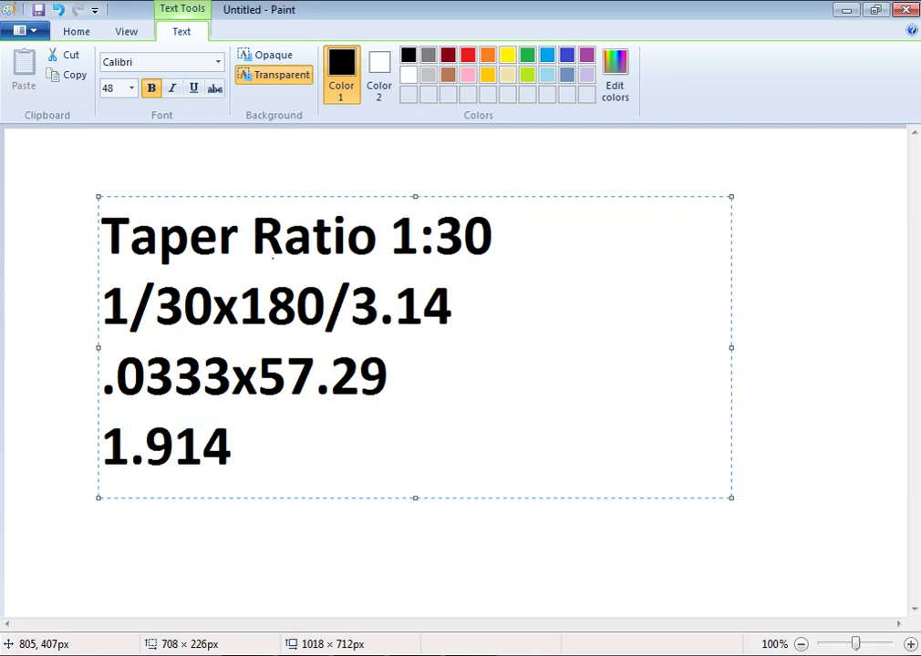
pyautogui.press('BackSpace')
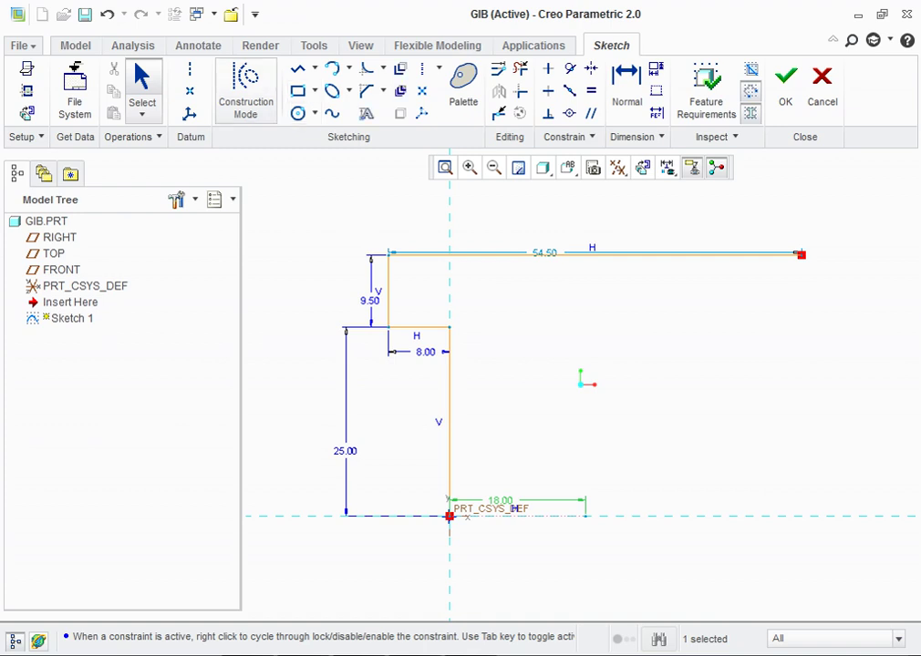
# Step: Draw the tapered line up from the 18.00 base's right end and set its angle to 88.09° (90-1.91)
pyautogui.click(297, 68)
pyautogui.click(586, 516)
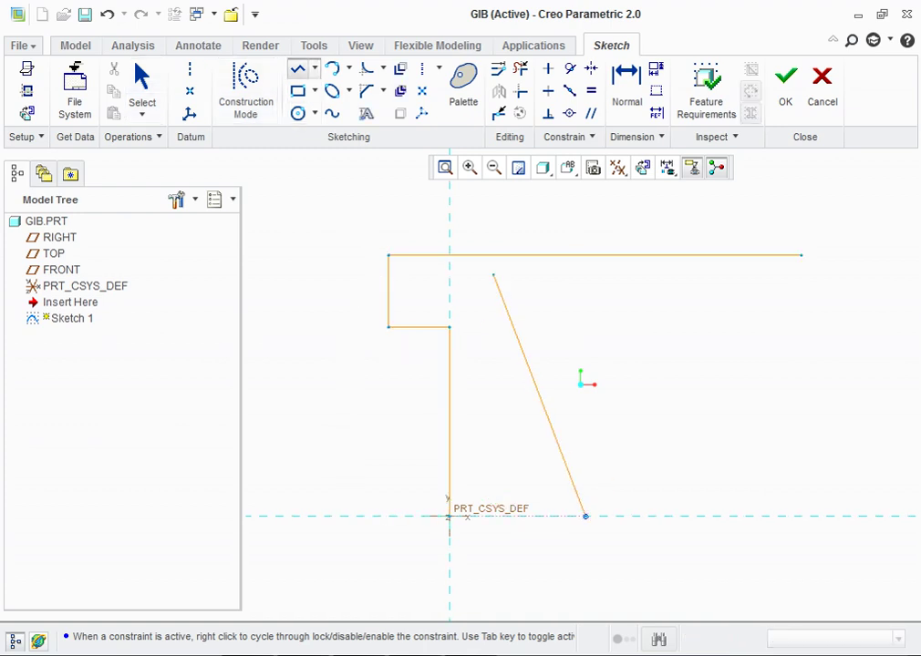
pyautogui.click(516, 196)
pyautogui.middleClick(591, 210)
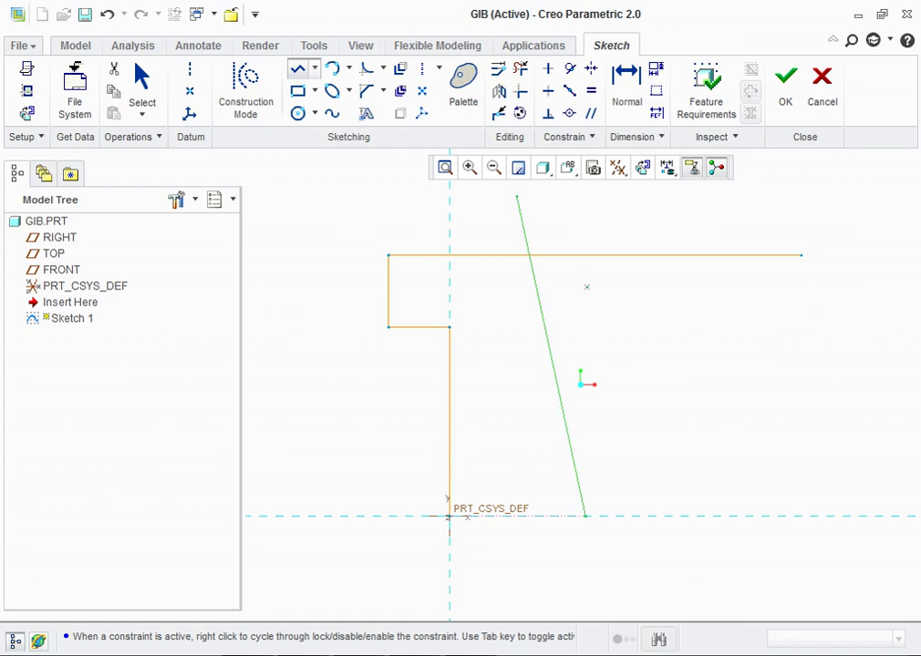
pyautogui.middleClick(591, 209)
pyautogui.doubleClick(515, 441)
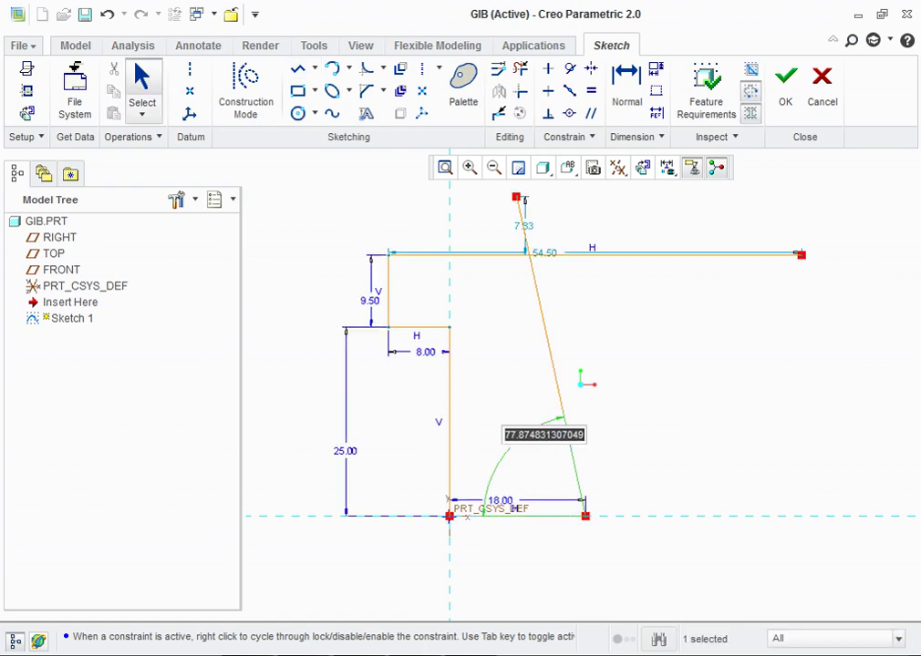
pyautogui.write('90-1.91')
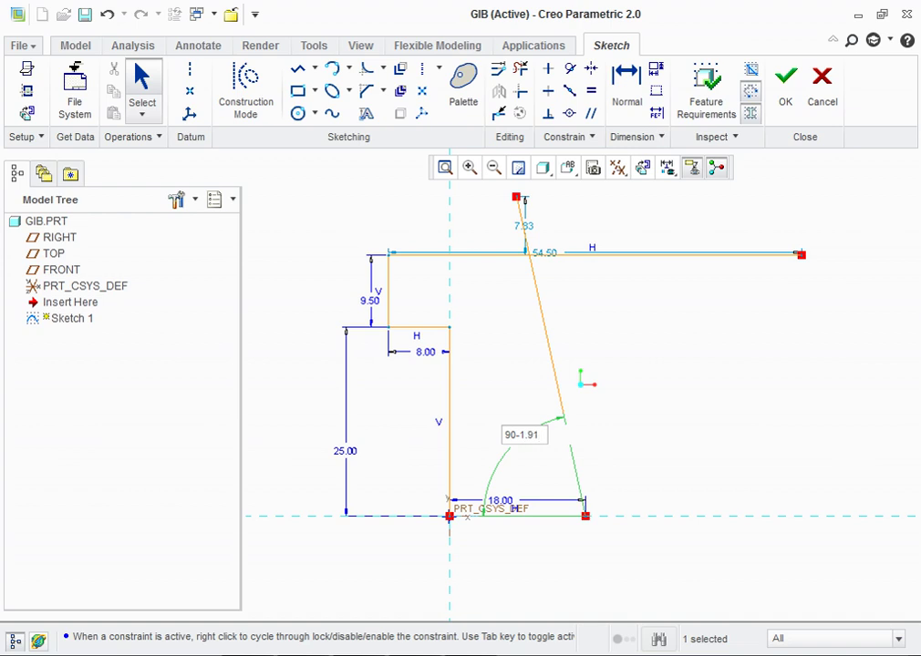
pyautogui.press('Return')
# Step: Select the long vertical, short step, short left vertical and top head lines for mirroring
pyautogui.press('Escape')
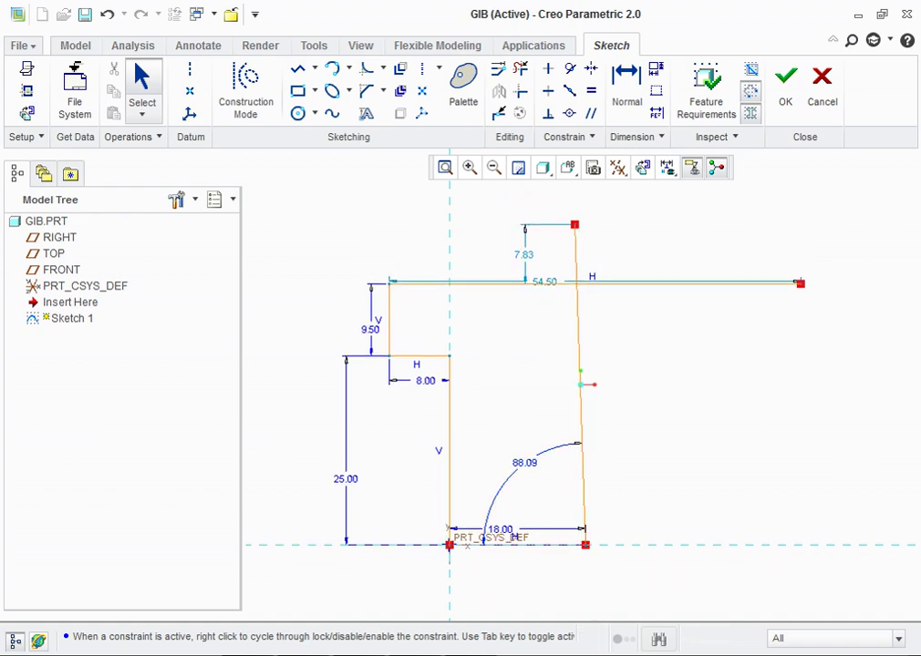
pyautogui.click(448, 447)
pyautogui.keyDown('ctrl'); pyautogui.click(419, 355); pyautogui.keyUp('ctrl')
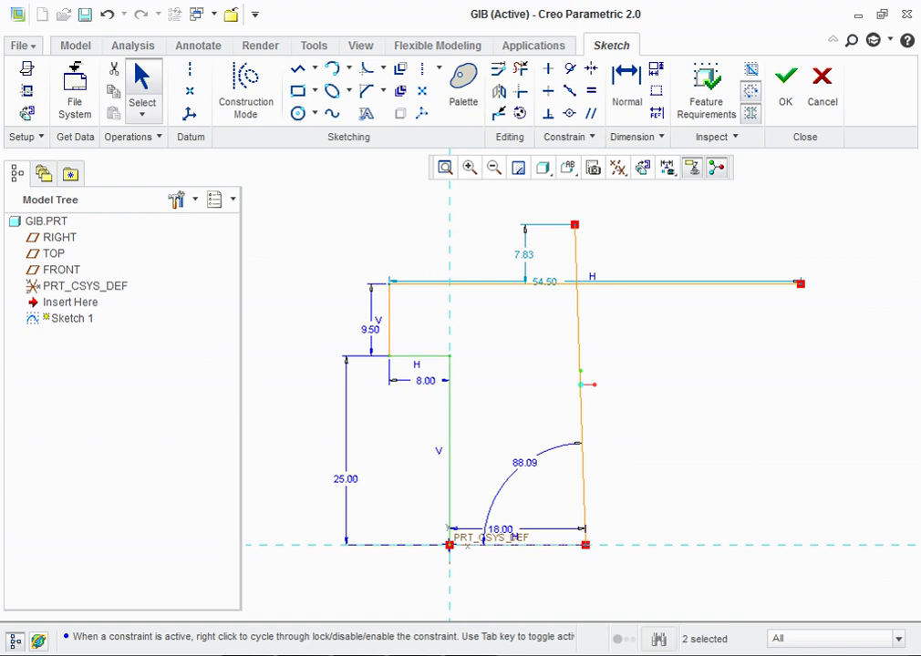
pyautogui.keyDown('ctrl'); pyautogui.click(389, 319); pyautogui.keyUp('ctrl')
pyautogui.keyDown('ctrl'); pyautogui.click(684, 283); pyautogui.keyUp('ctrl')
pyautogui.click(498, 91)
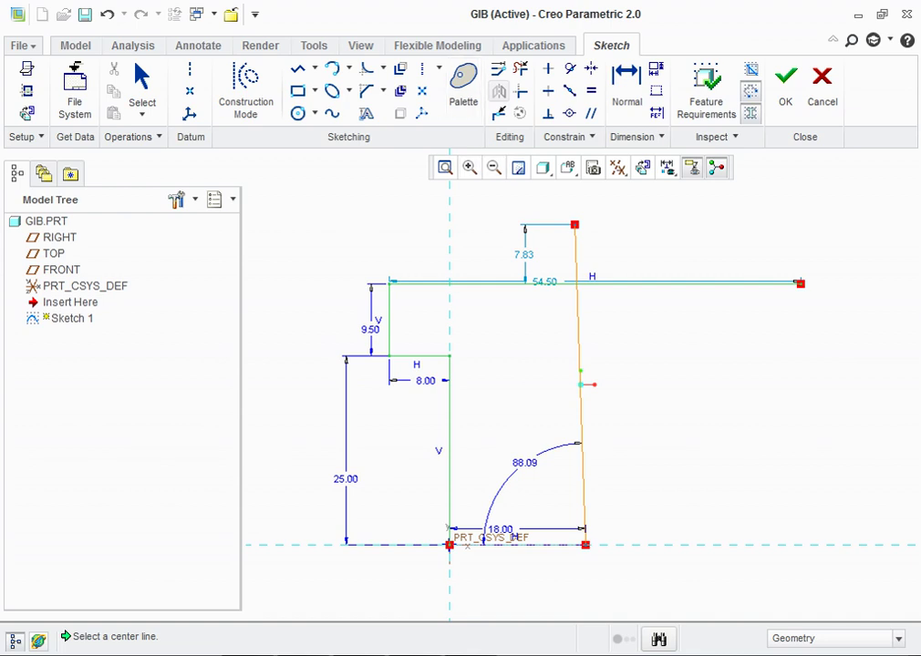
# Step: Draw a horizontal centerline along the base to serve as the mirror axis
pyautogui.press('Escape')
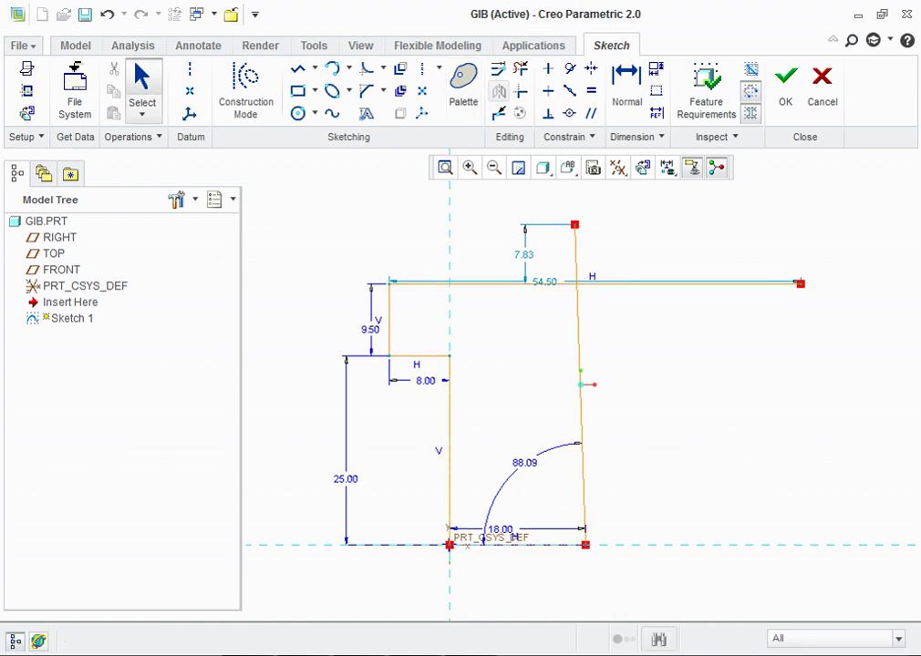
pyautogui.click(422, 68)
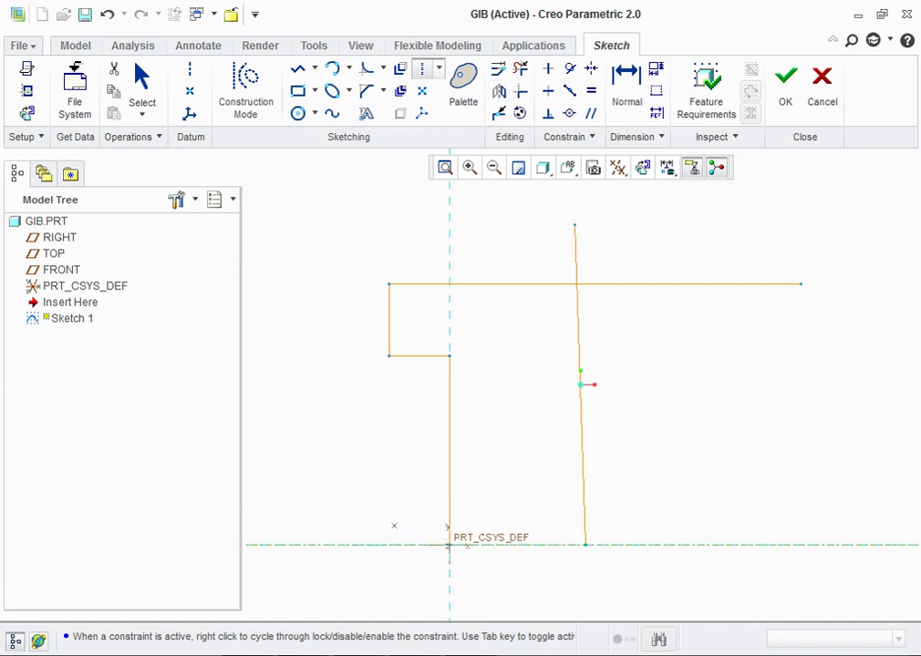
pyautogui.click(822, 87)
pyautogui.press('Return')
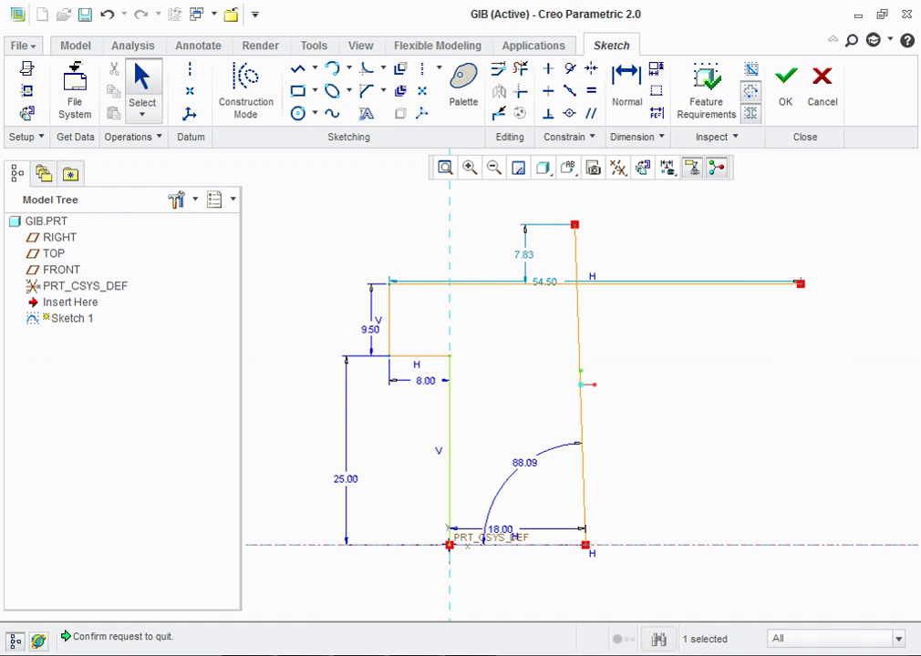
# Step: Mirror the step, left vertical and top lines about the centerline, giving a 50.00 overall height
pyautogui.keyDown('ctrl'); pyautogui.click(420, 356); pyautogui.keyUp('ctrl')
pyautogui.keyDown('ctrl'); pyautogui.click(389, 319); pyautogui.keyUp('ctrl')
pyautogui.keyDown('ctrl'); pyautogui.click(693, 282); pyautogui.keyUp('ctrl')
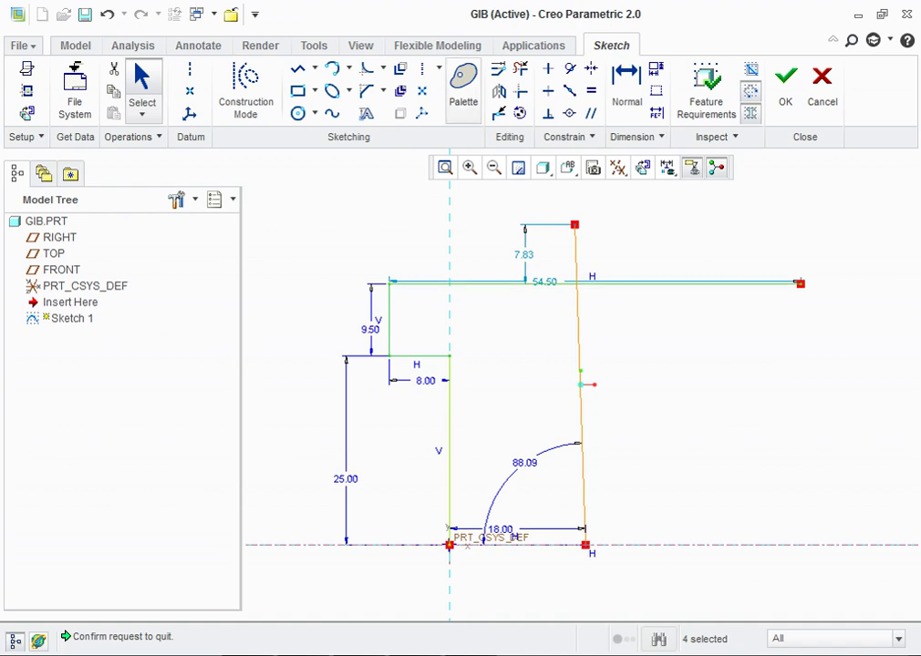
pyautogui.click(498, 91)
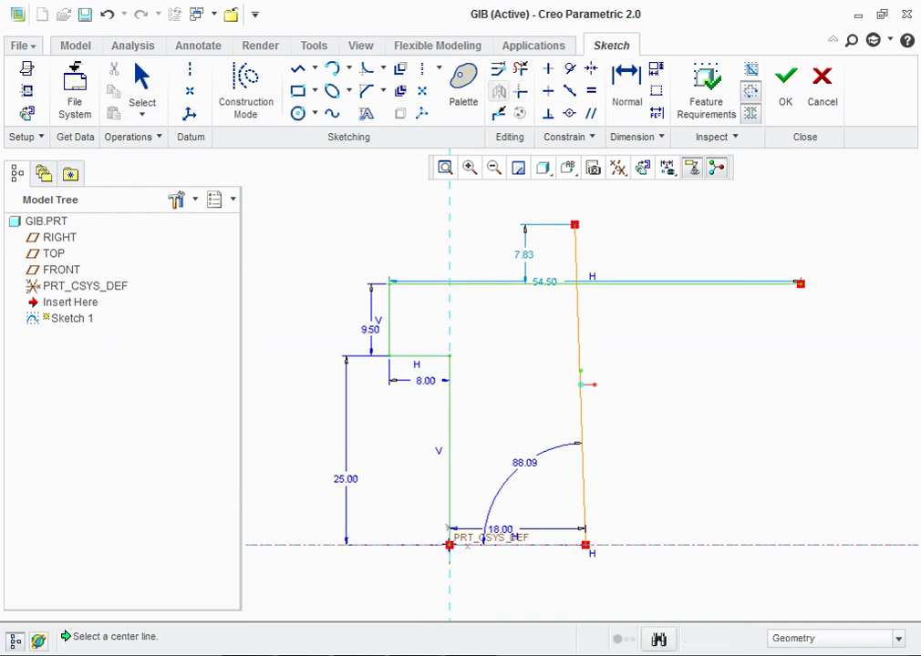
pyautogui.click(445, 545)
pyautogui.scroll(-2, 597, 390)
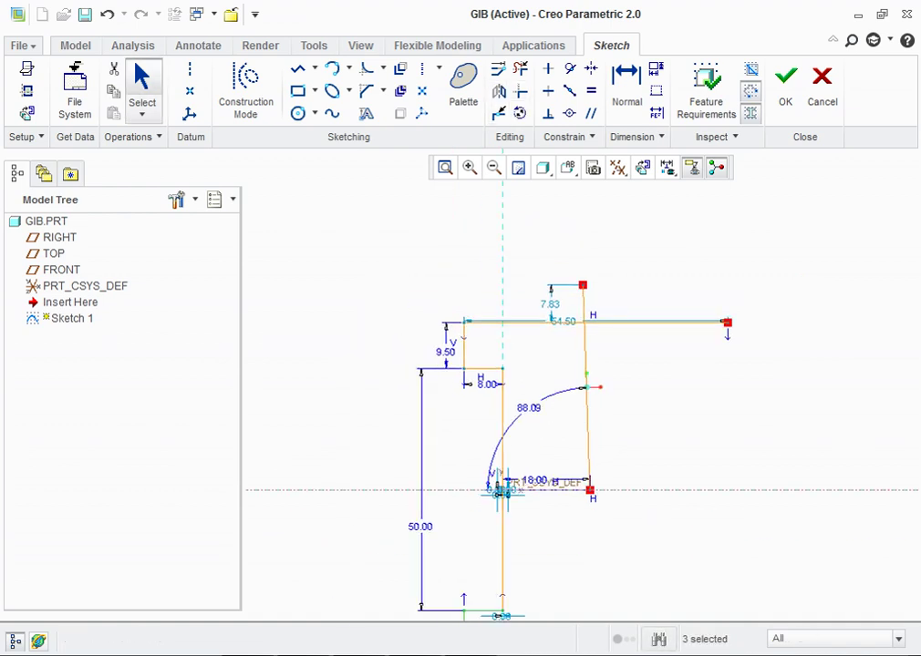
# Step: Corner-trim the top line to meet the tapered right edge, shortening it to 24.85
pyautogui.scroll(2, 511, 493)
pyautogui.scroll(2, 510, 474)
pyautogui.scroll(2, 510, 456)
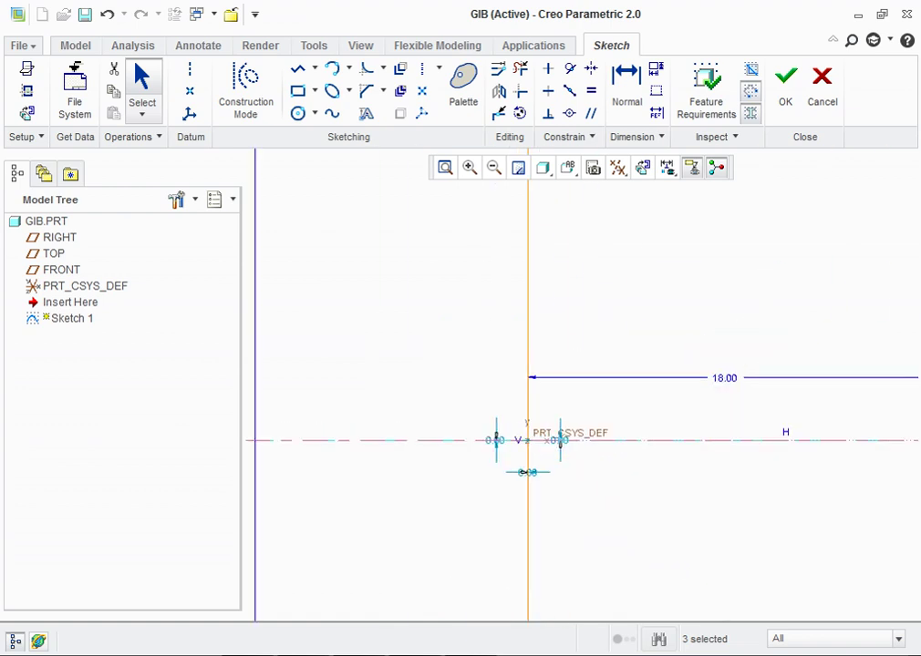
pyautogui.scroll(2, 493, 439)
pyautogui.scroll(-2, 593, 365)
pyautogui.scroll(-2, 592, 365)
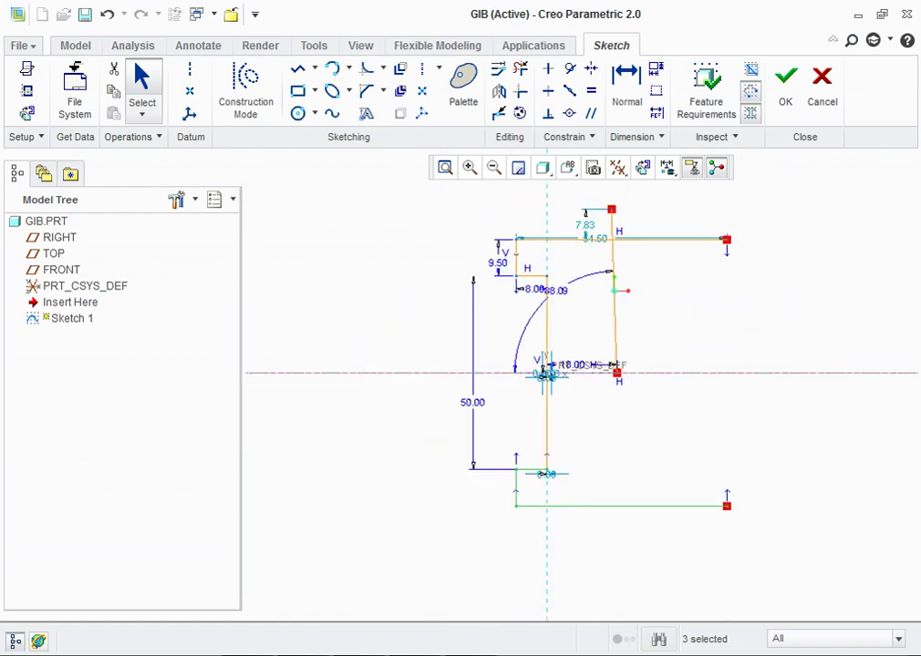
pyautogui.scroll(1, 683, 447)
pyautogui.scroll(-3, 670, 420)
pyautogui.scroll(2, 679, 315)
pyautogui.scroll(1, 645, 295)
pyautogui.scroll(2, 645, 295)
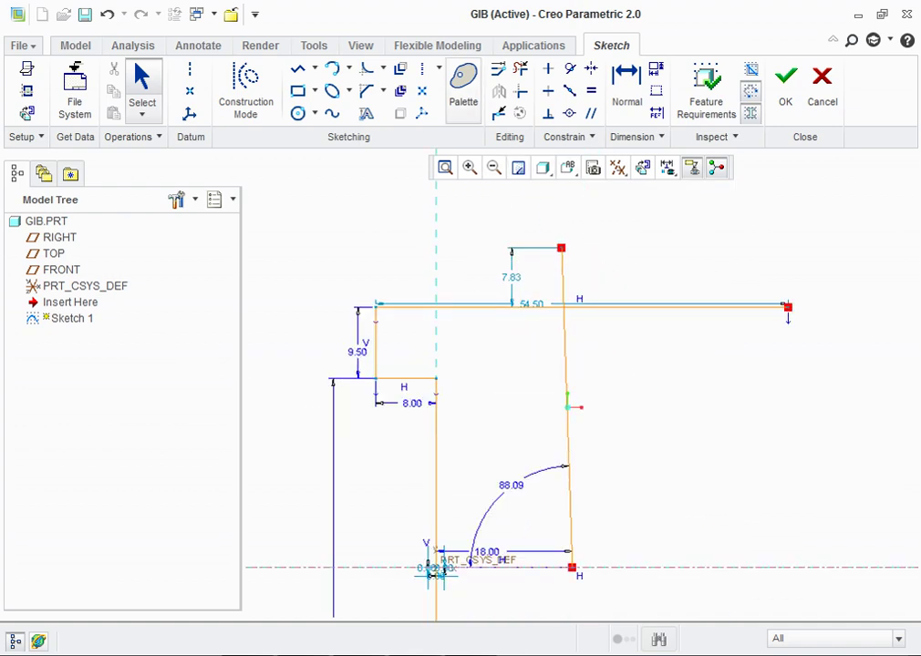
pyautogui.click(520, 91)
pyautogui.click(674, 307)
pyautogui.click(565, 274)
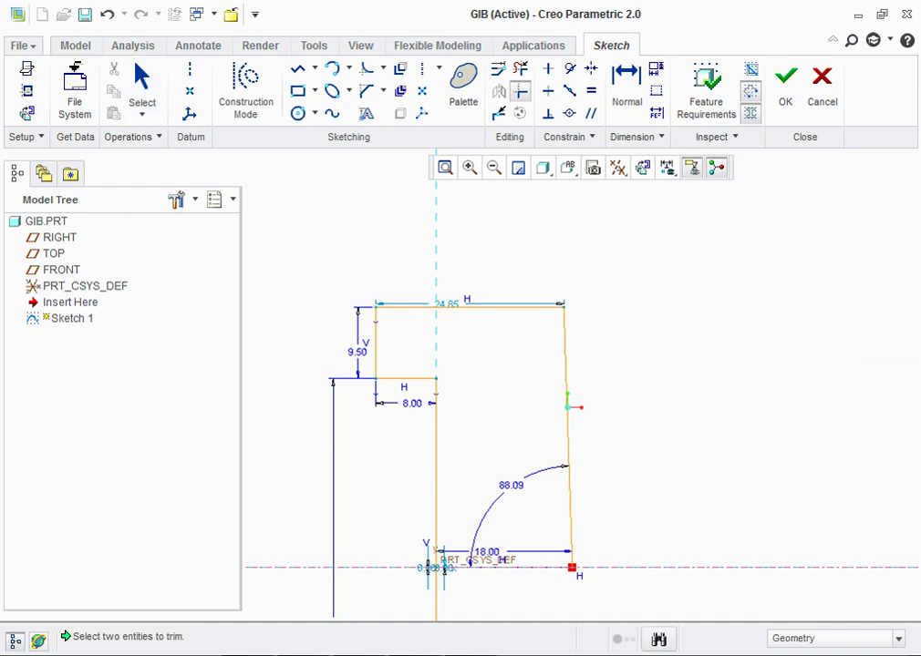
# Step: Corner-trim the bottom line to the right edge at 27.15, closing the profile, and finish the sketch
pyautogui.scroll(-1, 574, 275)
pyautogui.scroll(-2, 579, 266)
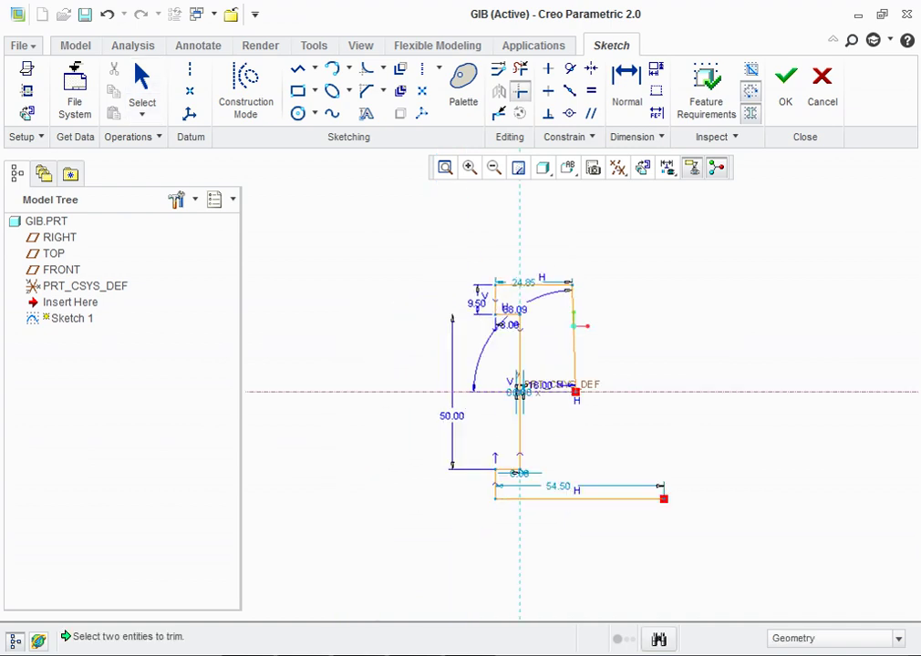
pyautogui.scroll(2, 614, 361)
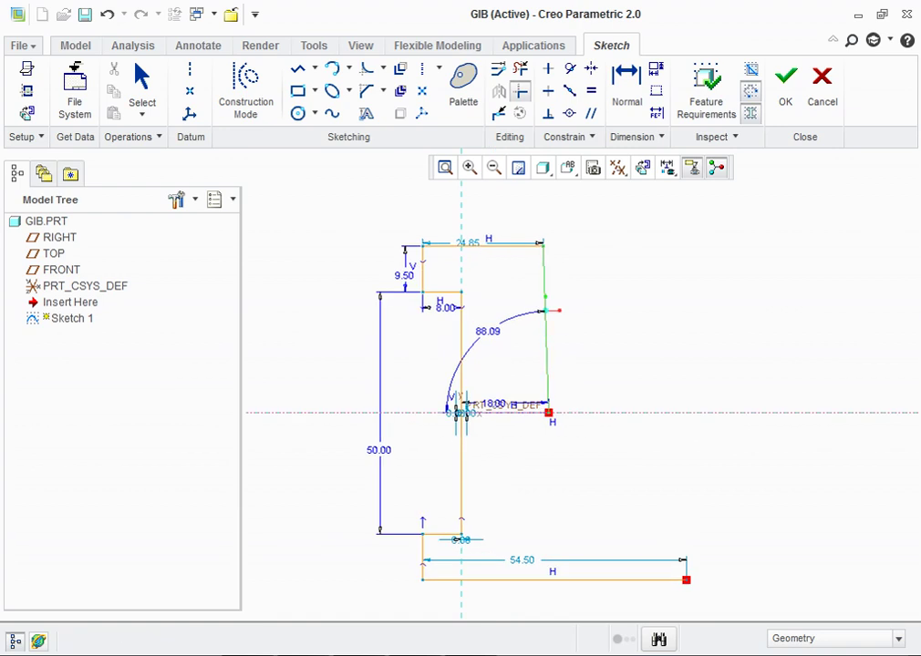
pyautogui.keyDown('ctrl'); pyautogui.click(554, 580); pyautogui.keyUp('ctrl')
pyautogui.click(498, 113)
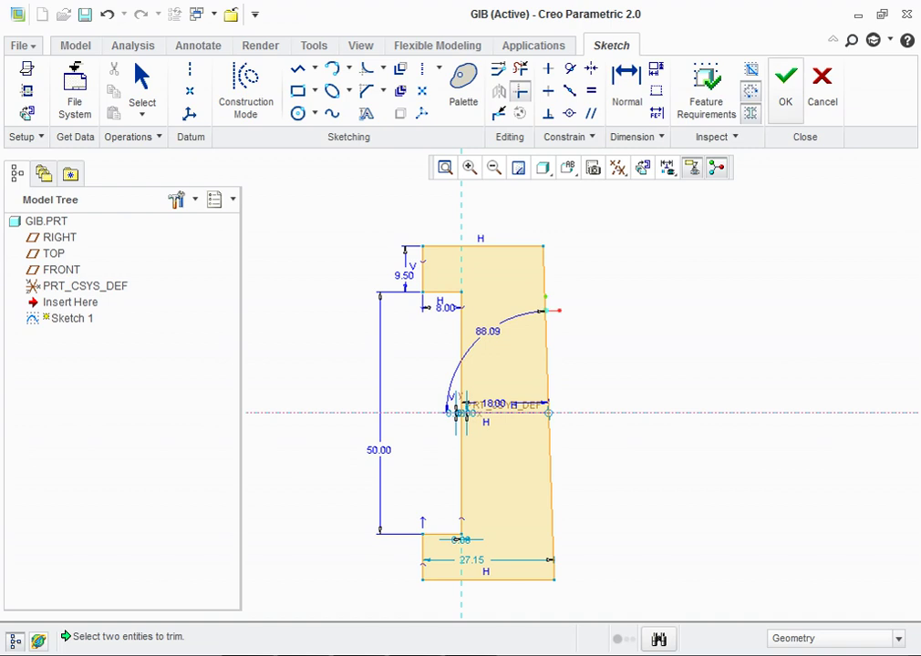
pyautogui.click(785, 86)
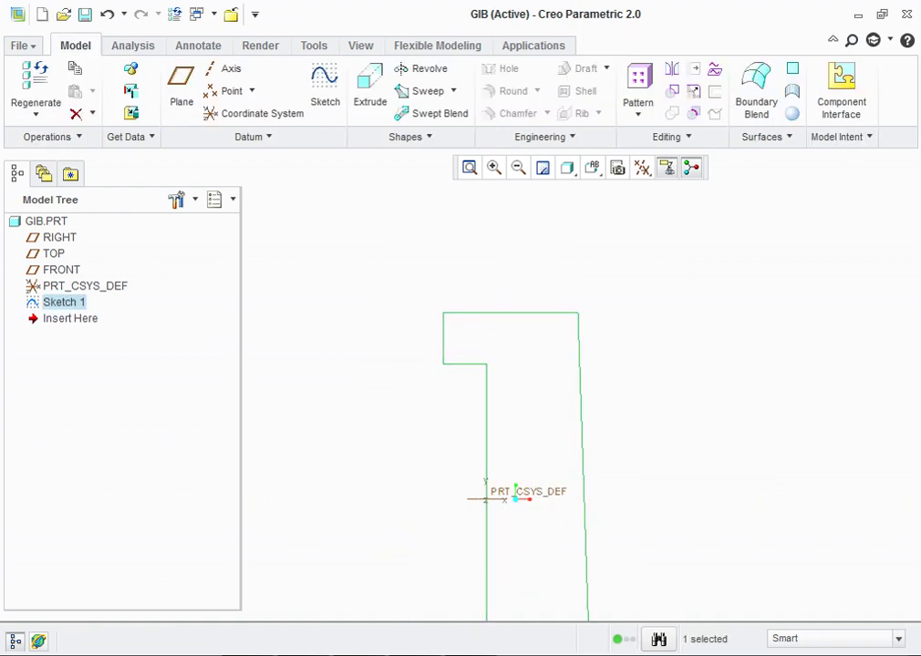
# Step: Extrude the gib sketch symmetrically to a 7.5 depth, viewed in Standard Orientation
pyautogui.click(592, 167)
pyautogui.click(641, 194)
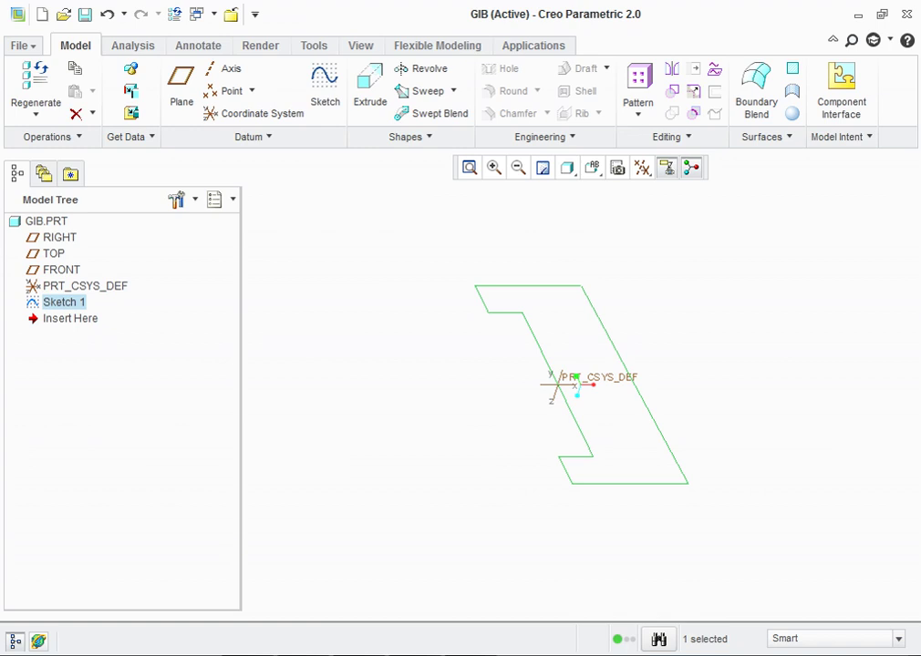
pyautogui.click(370, 87)
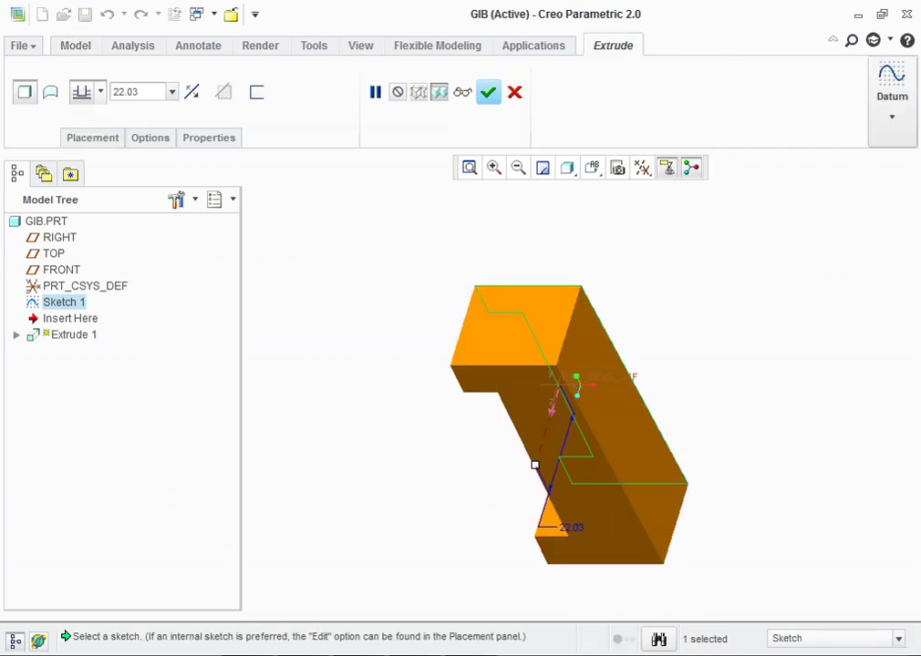
pyautogui.click(100, 91)
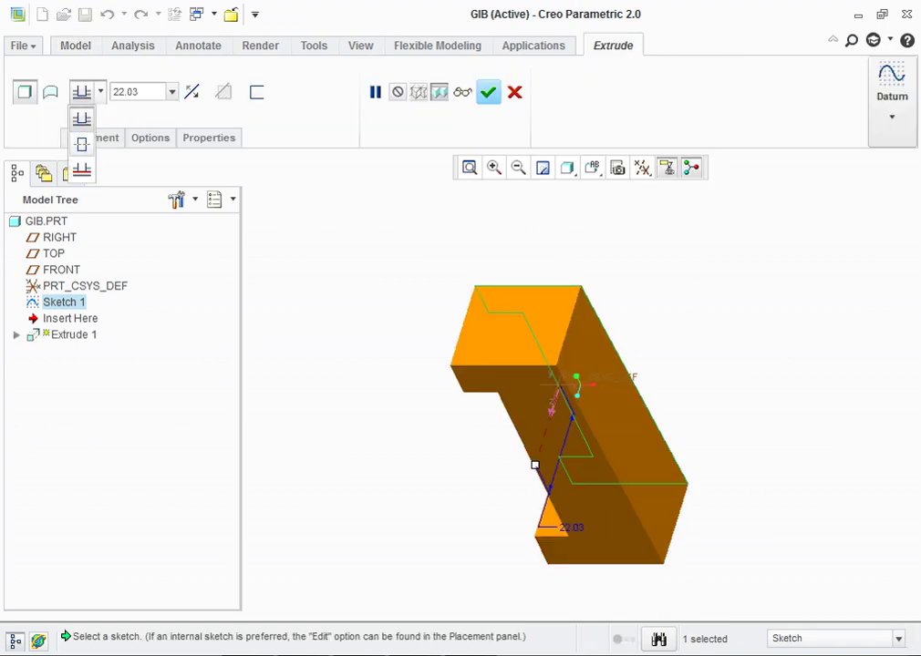
pyautogui.click(82, 136)
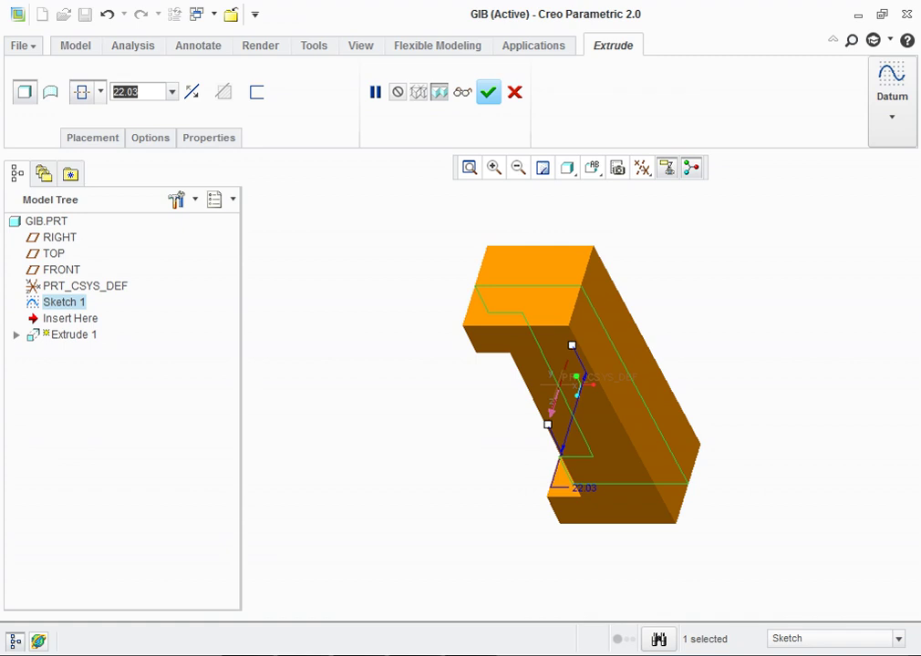
pyautogui.press('BackSpace')
pyautogui.write('7.5')
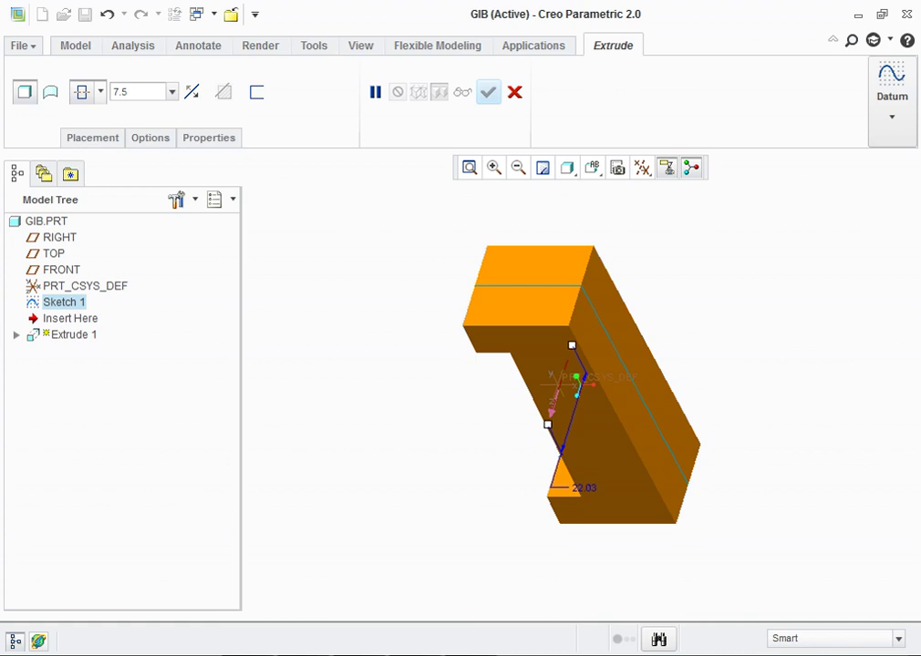
pyautogui.press('Return')
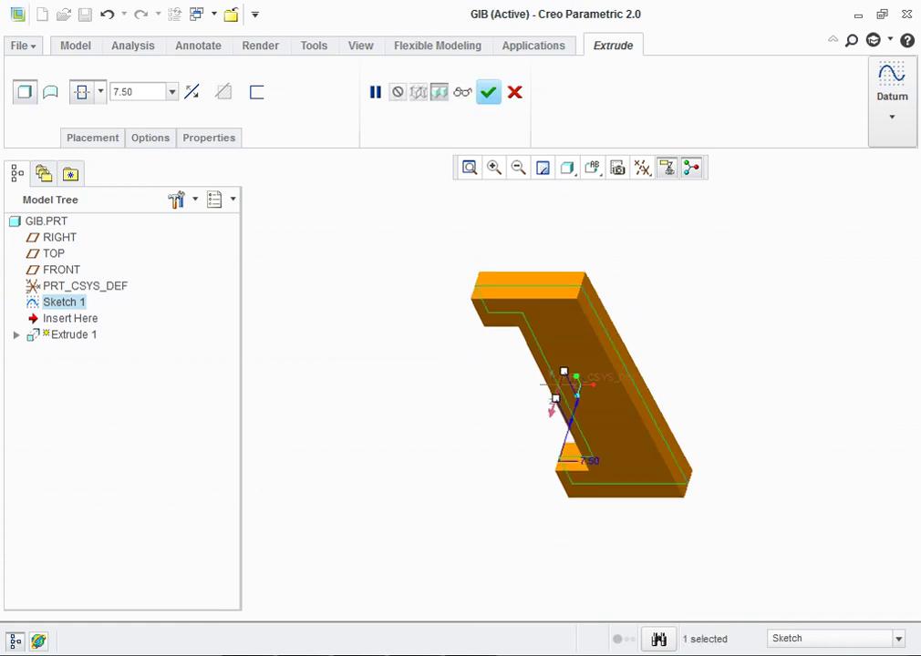
pyautogui.click(489, 92)
pyautogui.moveTo(510, 364); pyautogui.dragTo(446, 283, button='middle')
pyautogui.click(511, 91)
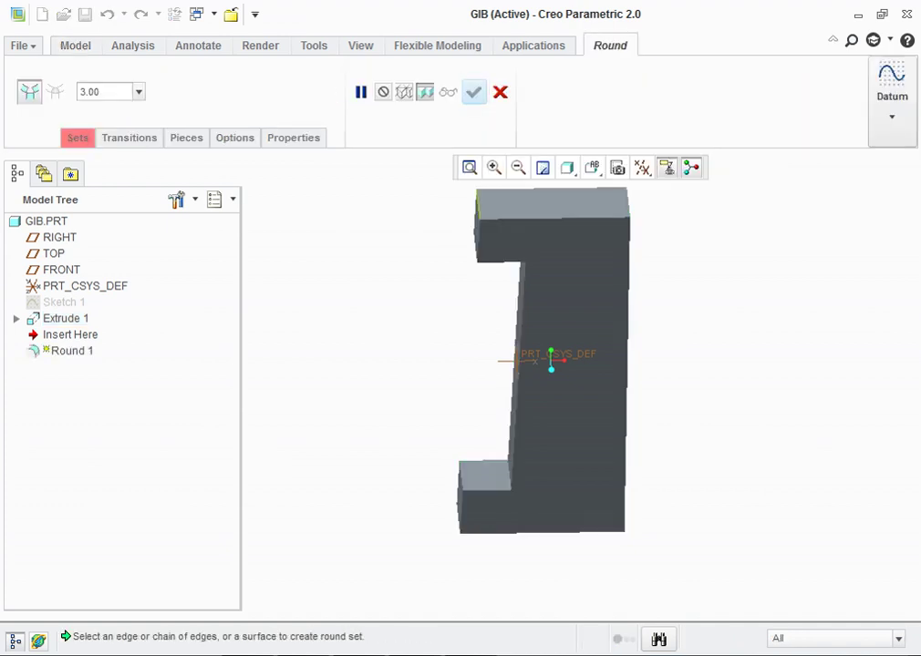
# Step: Round the gib's top-left and bottom-left corner edges at 3.00 radius
pyautogui.click(478, 202)
pyautogui.moveTo(401, 281); pyautogui.dragTo(456, 310, button='middle')
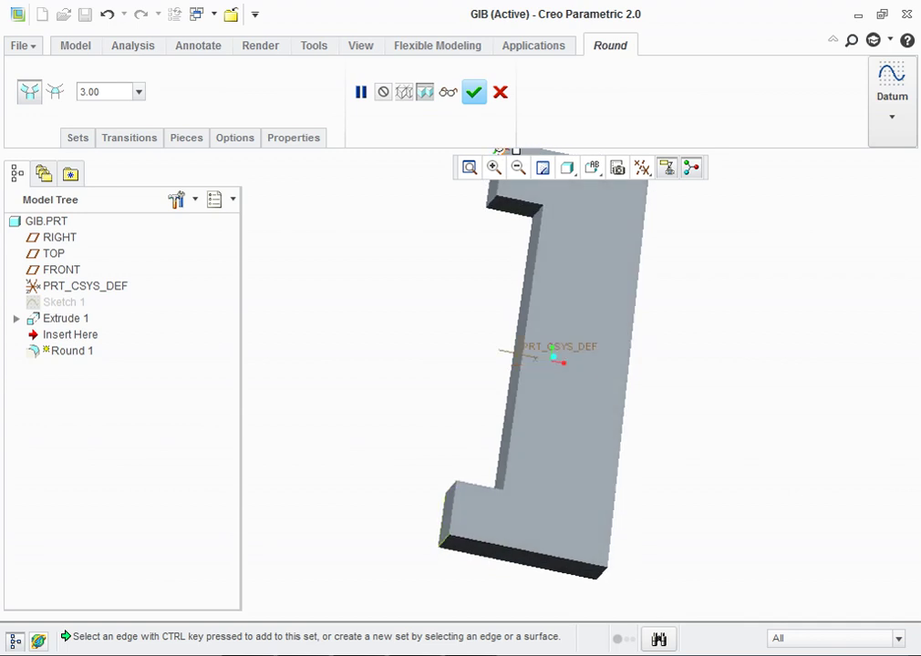
pyautogui.click(444, 536)
pyautogui.moveTo(535, 357); pyautogui.dragTo(516, 355, button='middle')
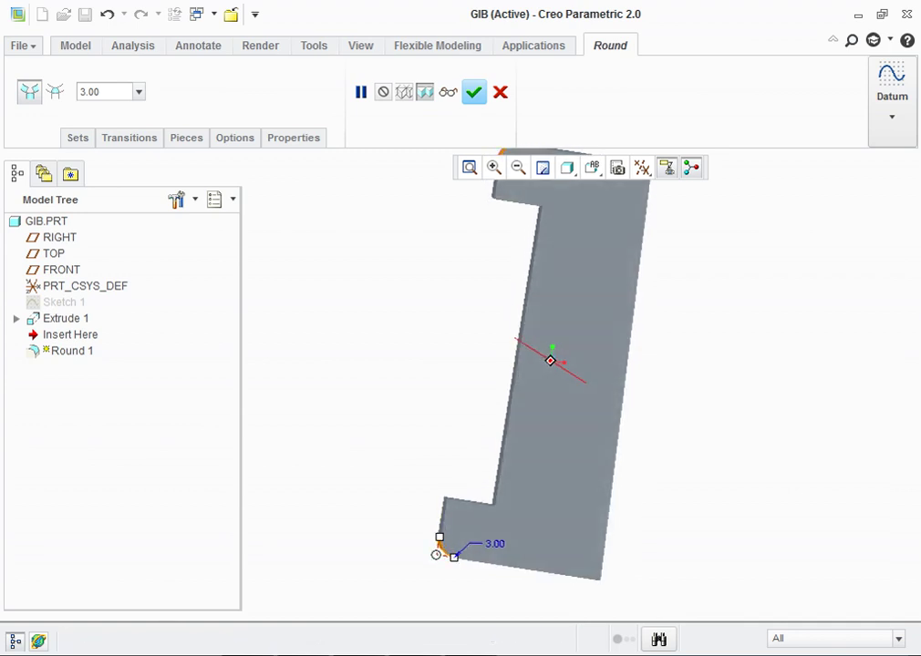
pyautogui.click(474, 91)
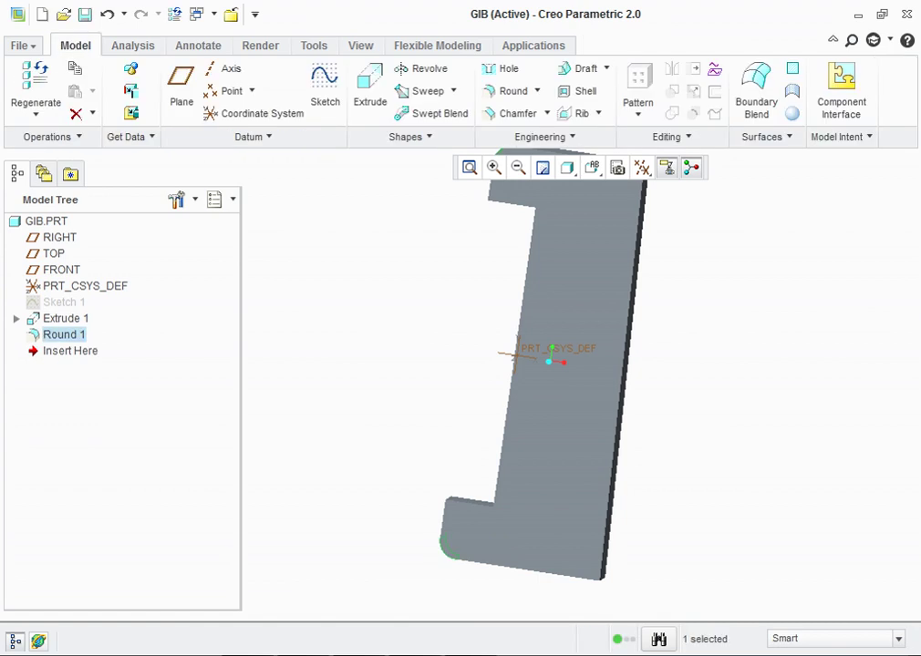
pyautogui.moveTo(537, 356); pyautogui.dragTo(529, 369, button='middle')
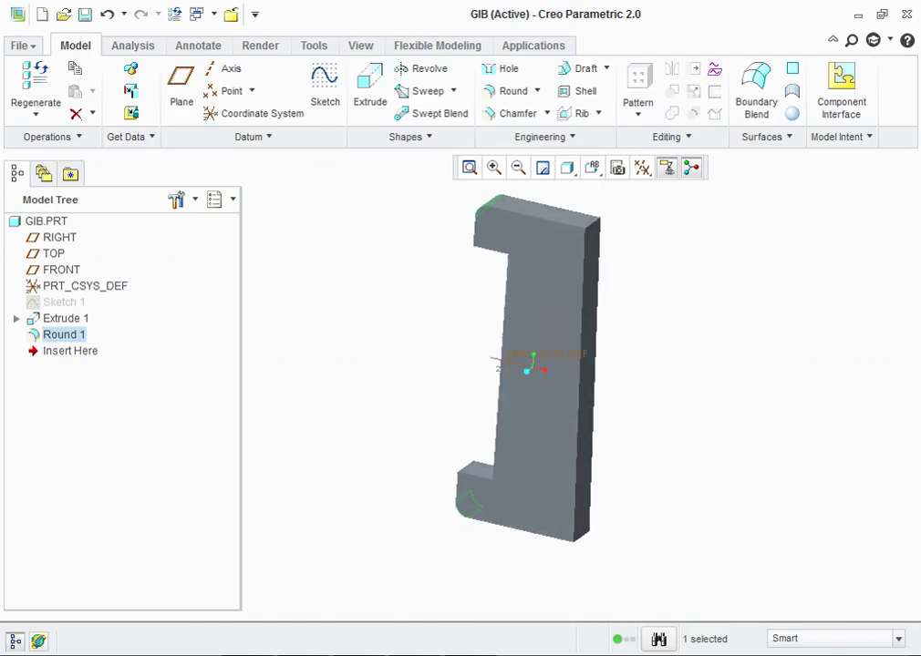
pyautogui.click(85, 13)
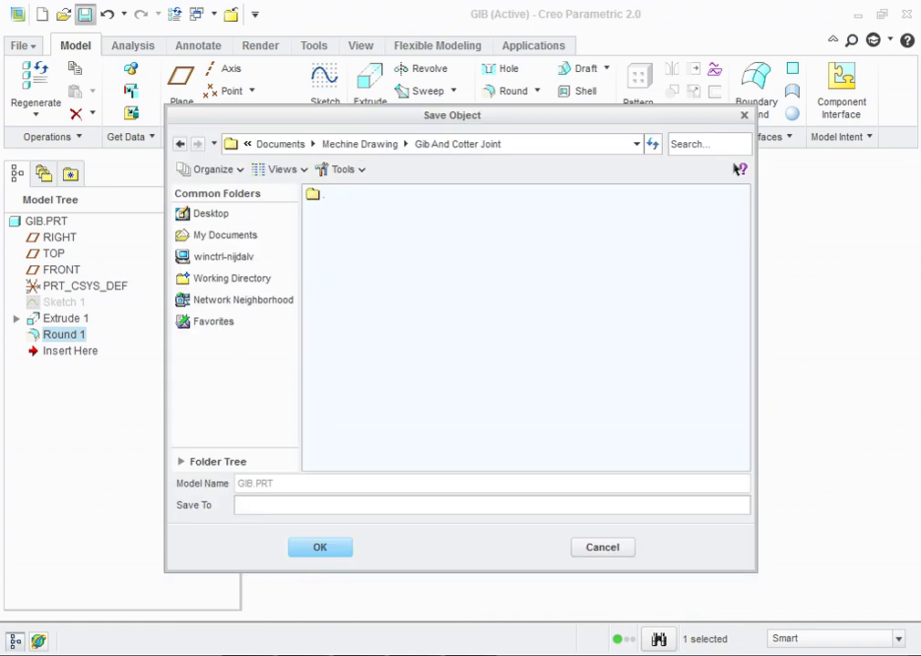
# Step: Save the GIB part and close its window
pyautogui.press('Return')
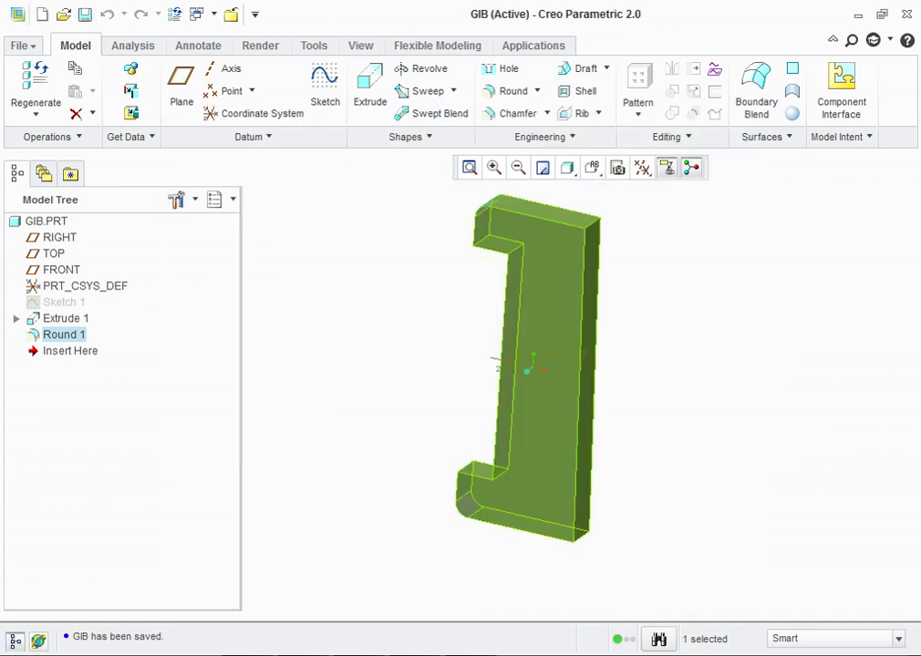
pyautogui.click(360, 46)
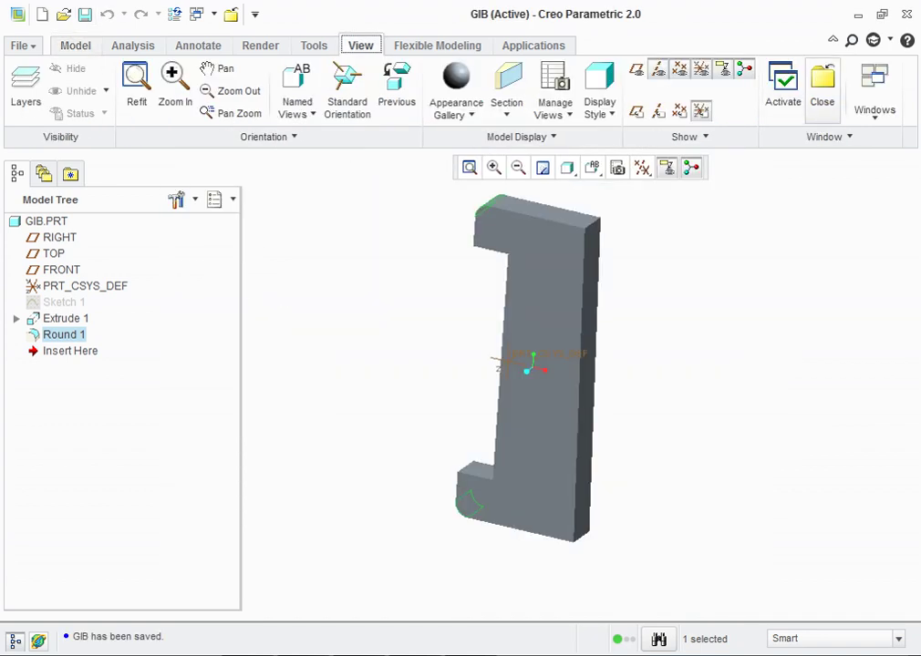
pyautogui.click(822, 89)
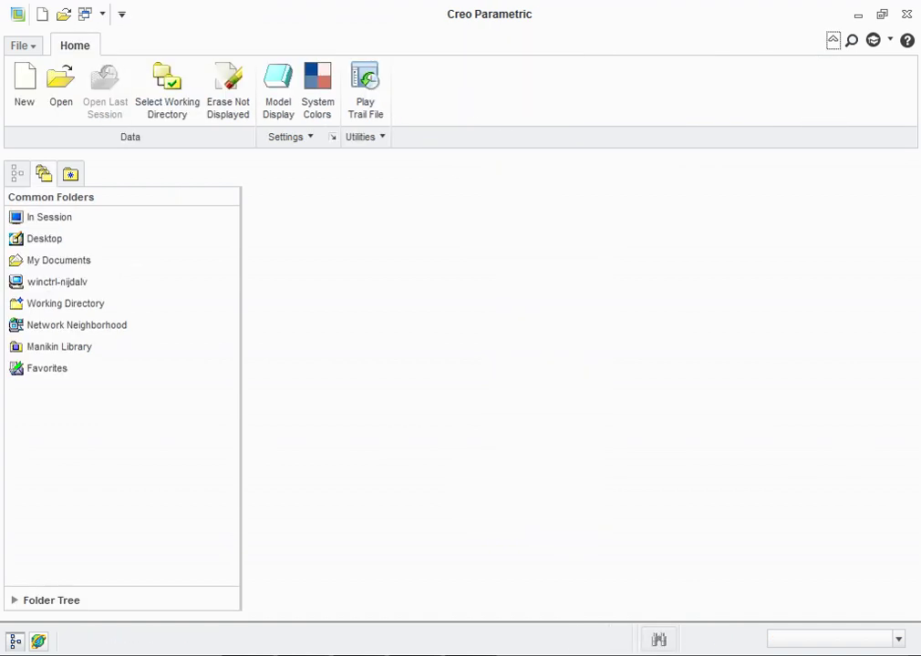
# Step: Create a new solid part named Cotter
pyautogui.click(25, 82)
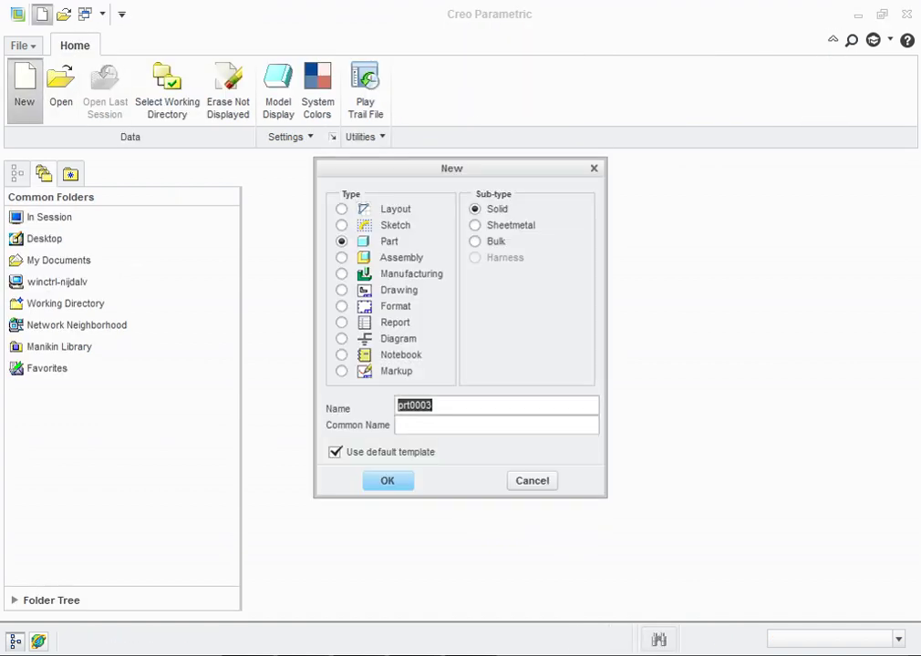
pyautogui.write('Cotter')
pyautogui.press('Return')
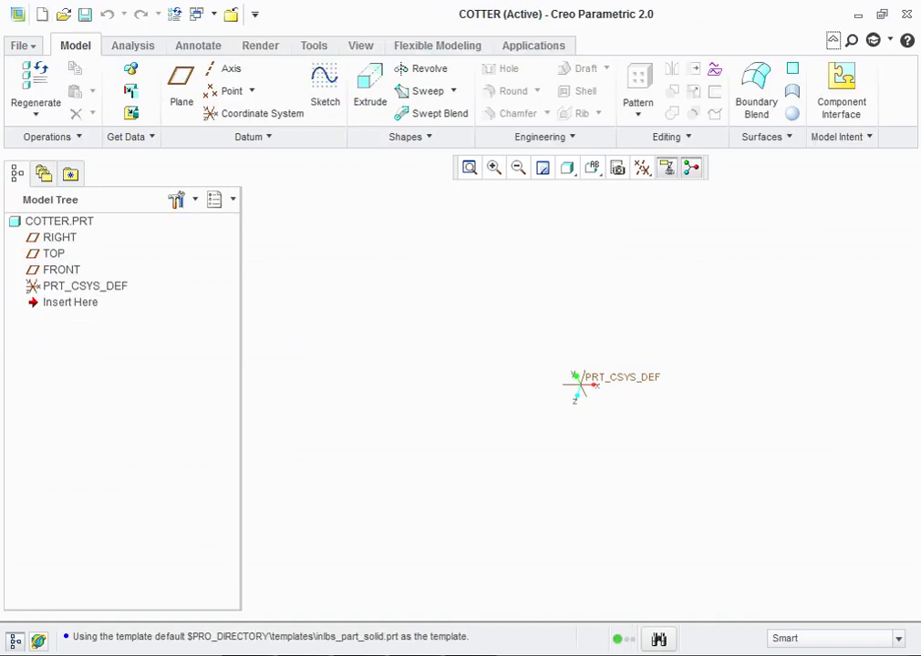
# Step: Turn on datum plane display and start Sketch 1 on COTTER's FRONT plane
pyautogui.click(593, 168)
pyautogui.click(642, 168)
pyautogui.click(641, 292)
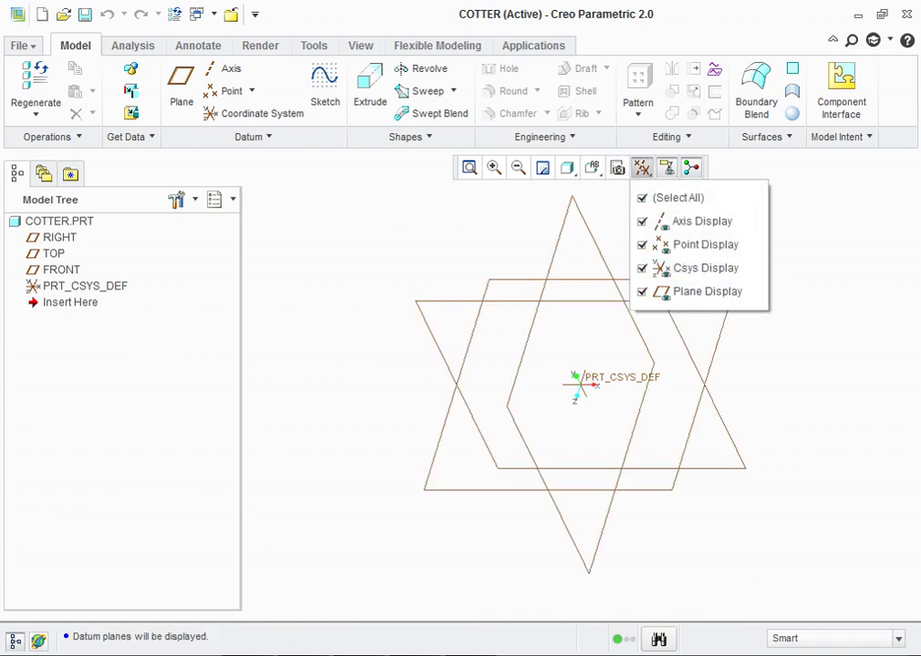
pyautogui.click(547, 300)
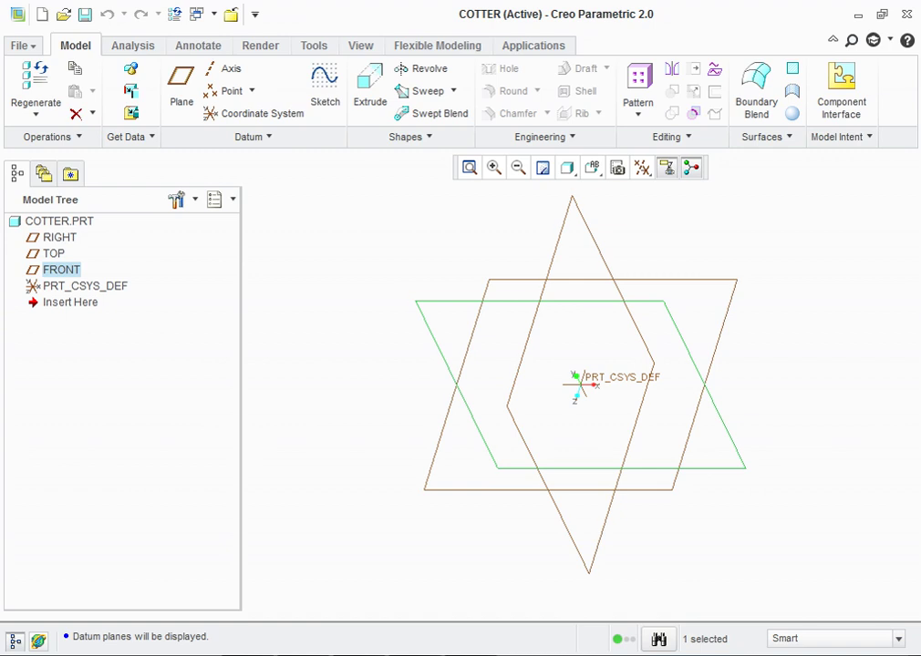
pyautogui.click(324, 87)
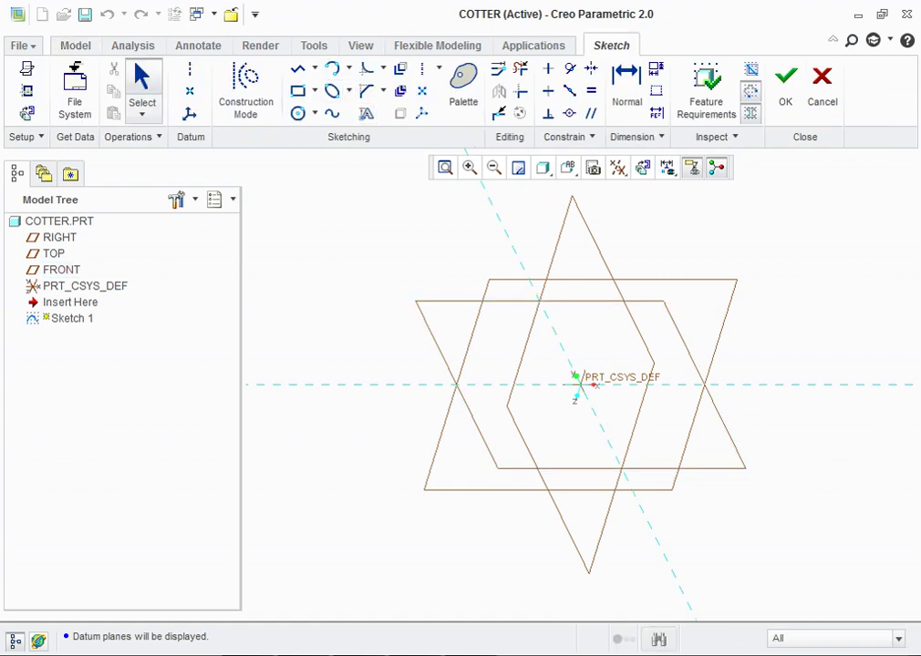
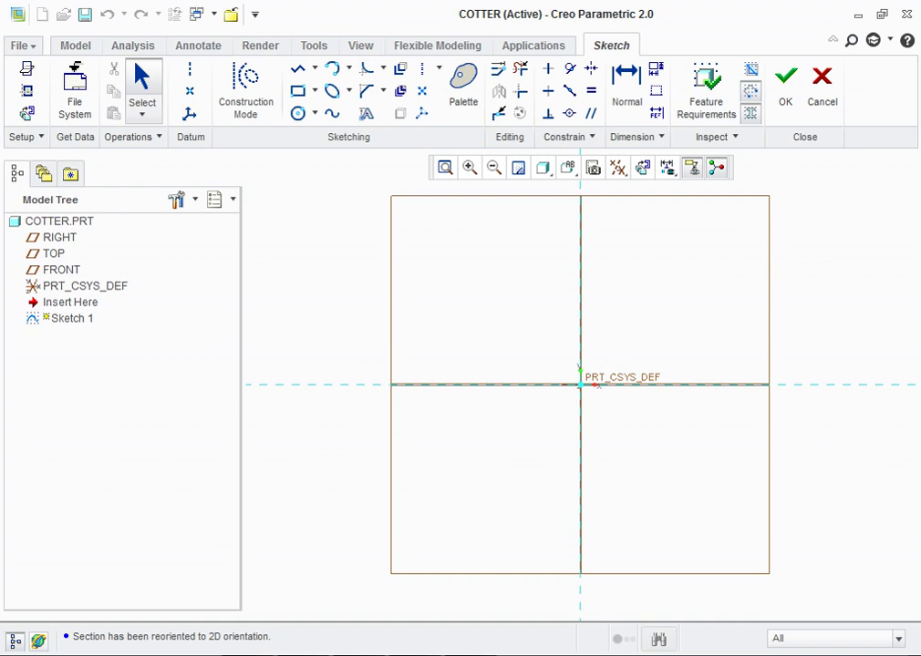
# Step: Hide the datum planes, then sketch a vertical line up from the origin joined to a horizontal line running left
pyautogui.click(617, 168)
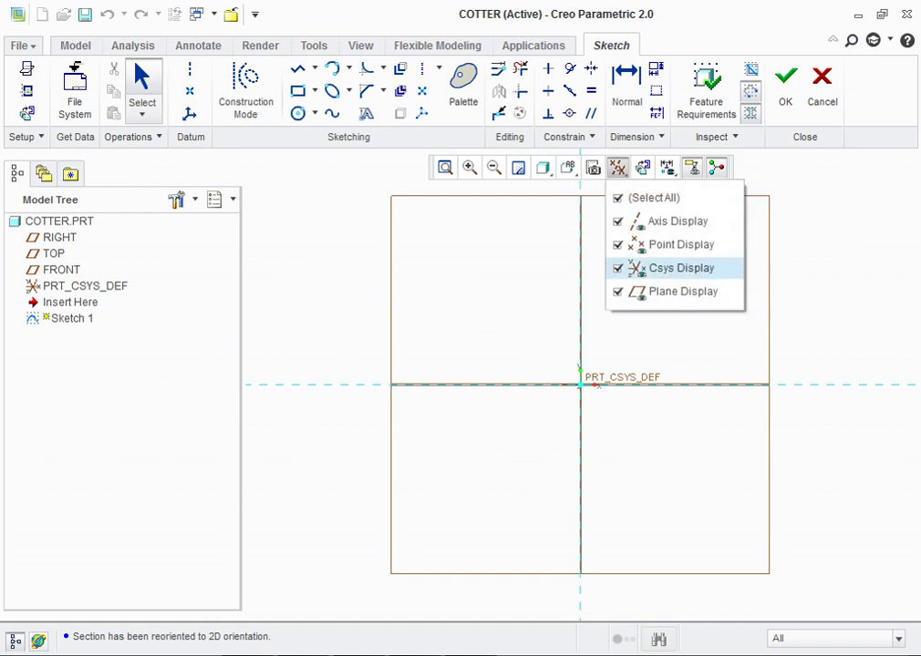
pyautogui.click(679, 292)
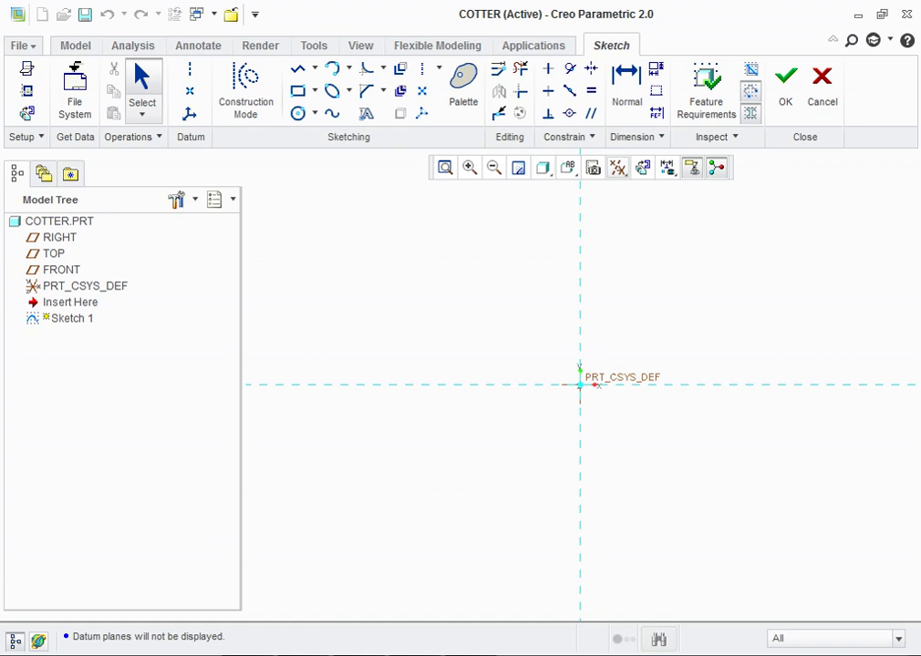
pyautogui.click(297, 68)
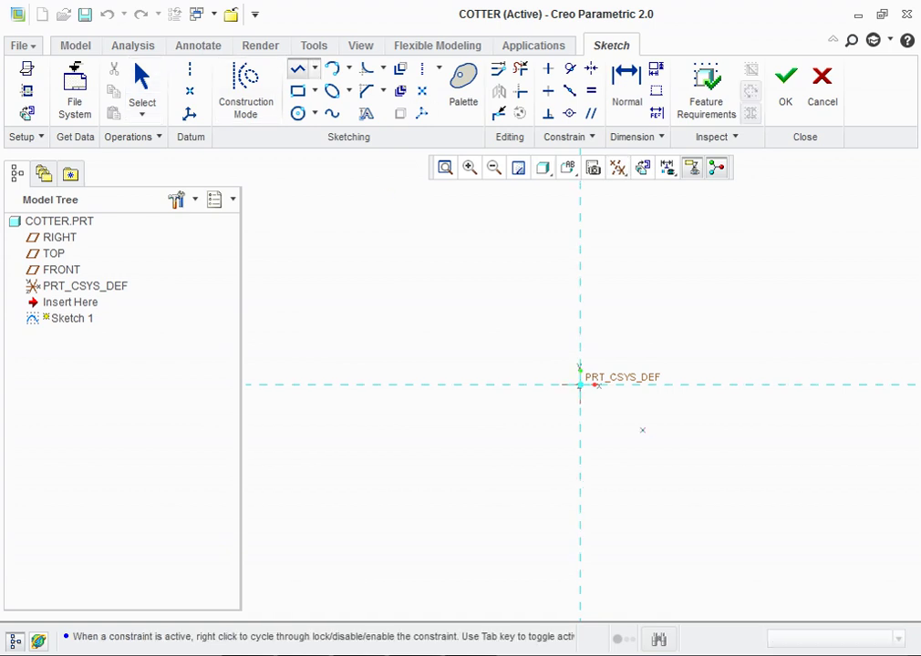
pyautogui.click(580, 385)
pyautogui.click(580, 243)
pyautogui.click(468, 242)
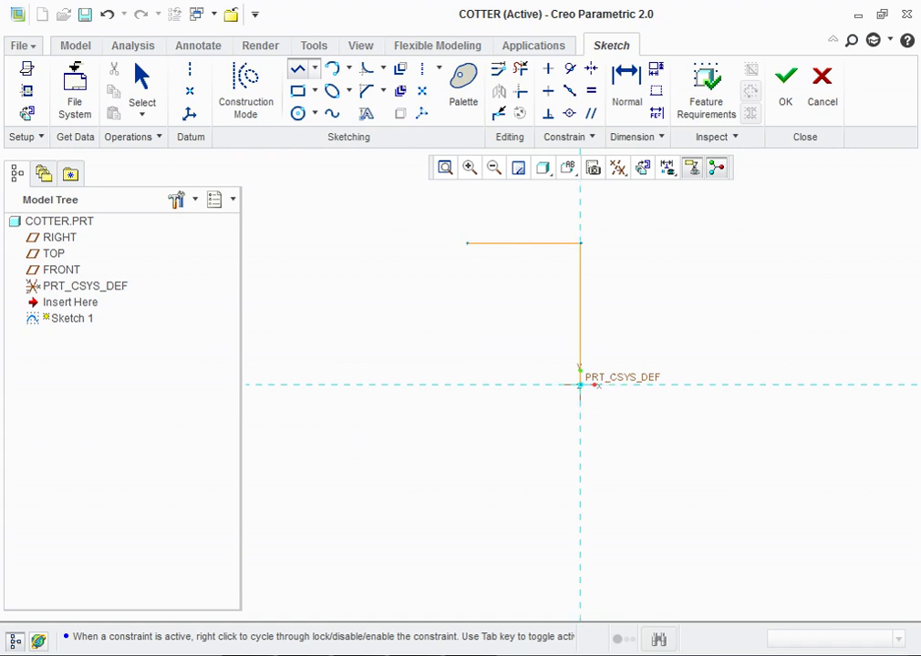
pyautogui.middleClick(467, 242)
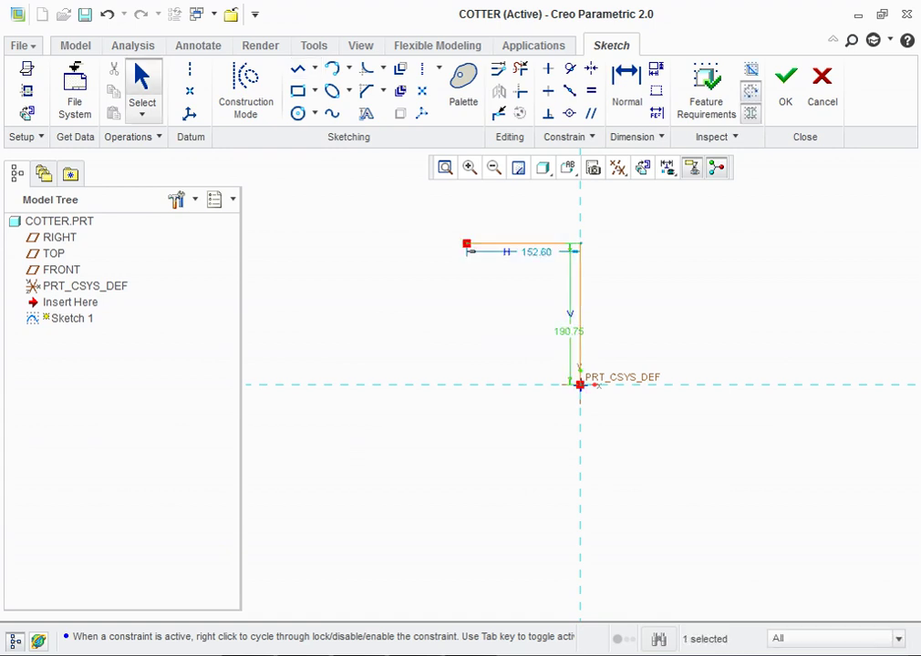
# Step: Set the vertical line to 87.5/2 (43.75) and the horizontal line to 50, placing the 43.75 dimension at the right
pyautogui.doubleClick(569, 331)
pyautogui.write('87.5/2')
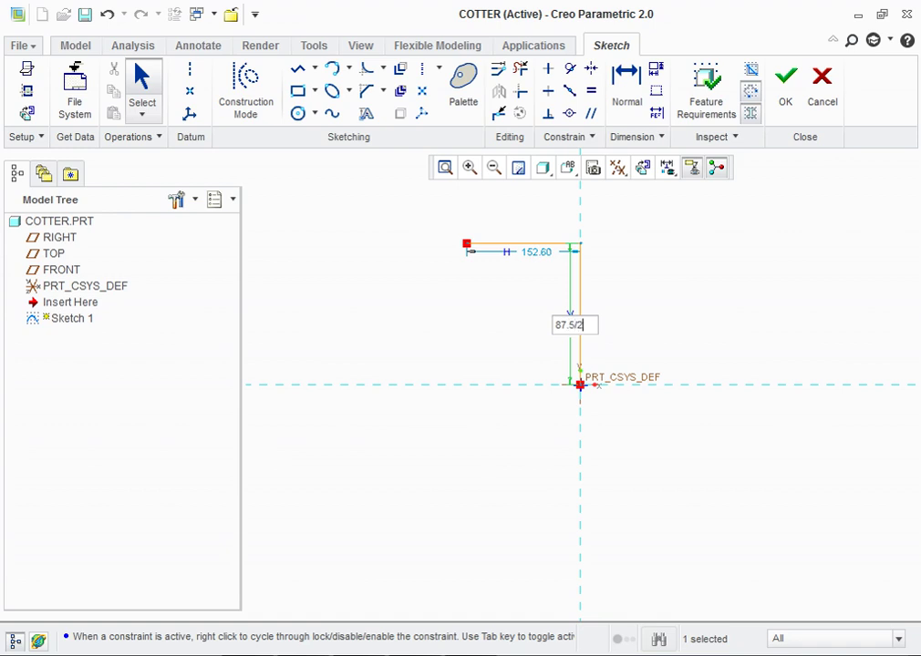
pyautogui.press('Return')
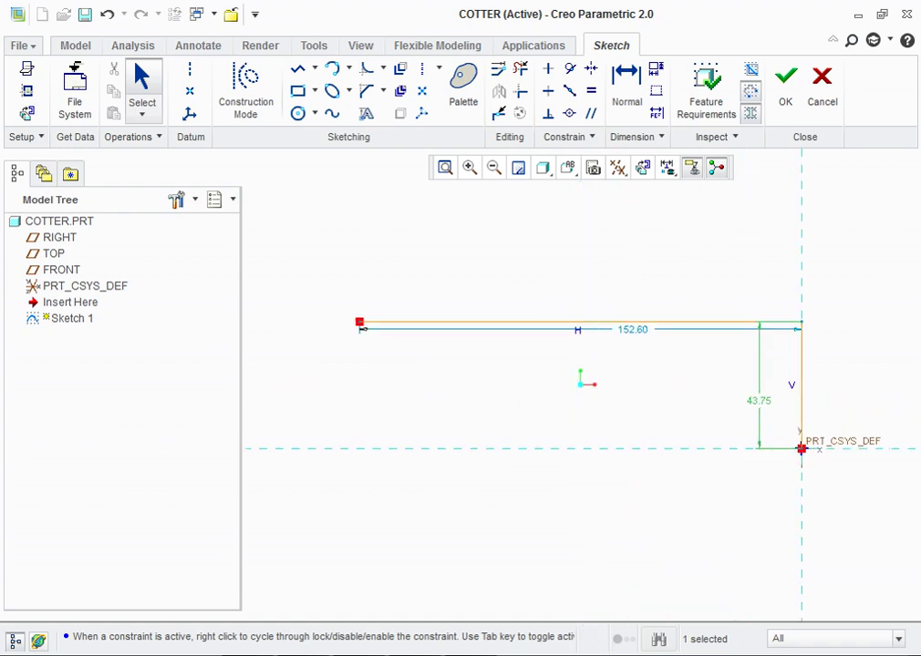
pyautogui.doubleClick(633, 329)
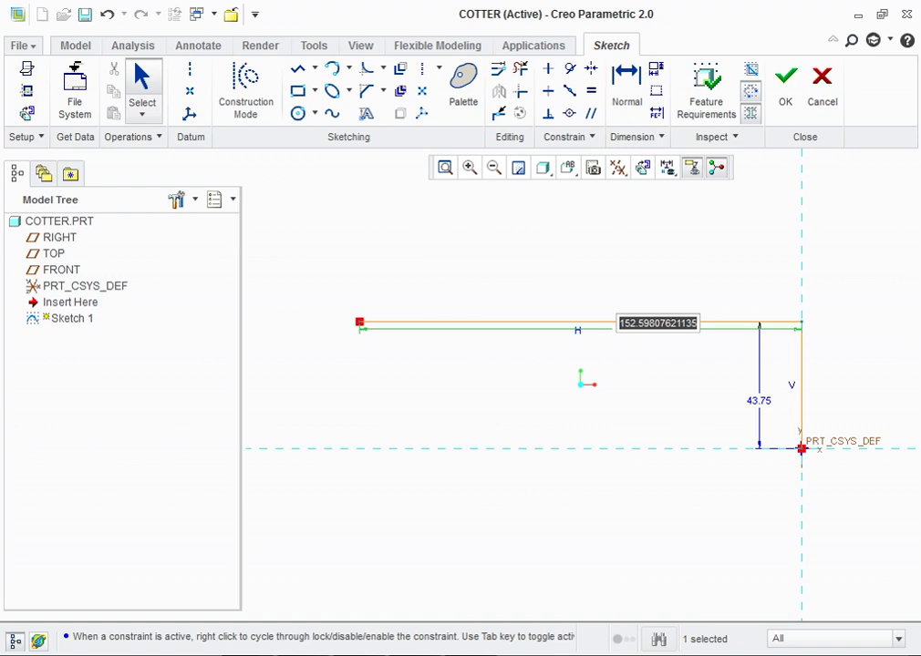
pyautogui.write('50')
pyautogui.press('Return')
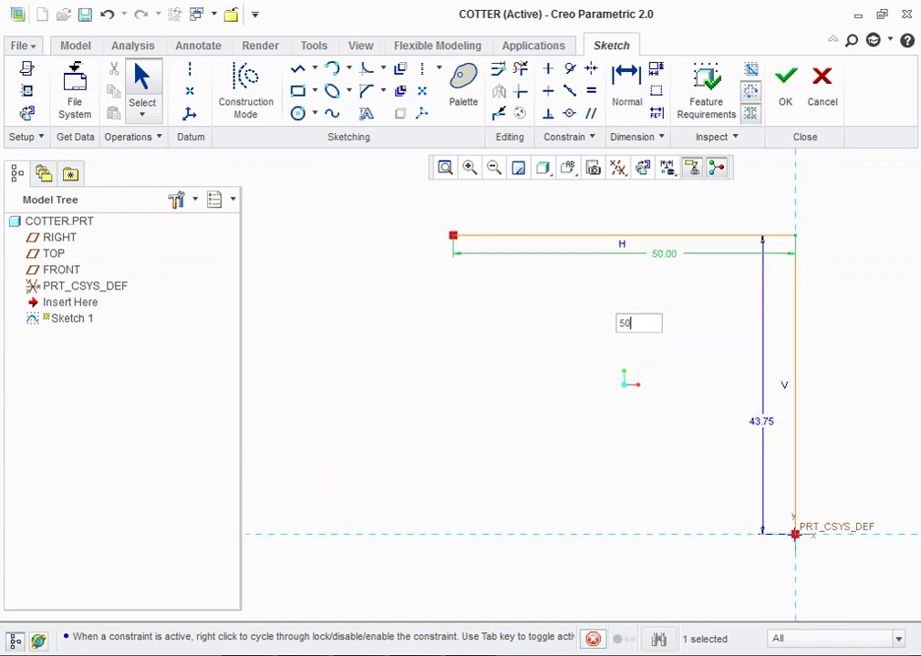
pyautogui.moveTo(725, 411); pyautogui.dragTo(815, 404)
# Step: Draw a construction line left from the origin, then switch to the reference drawing PDF
pyautogui.click(245, 91)
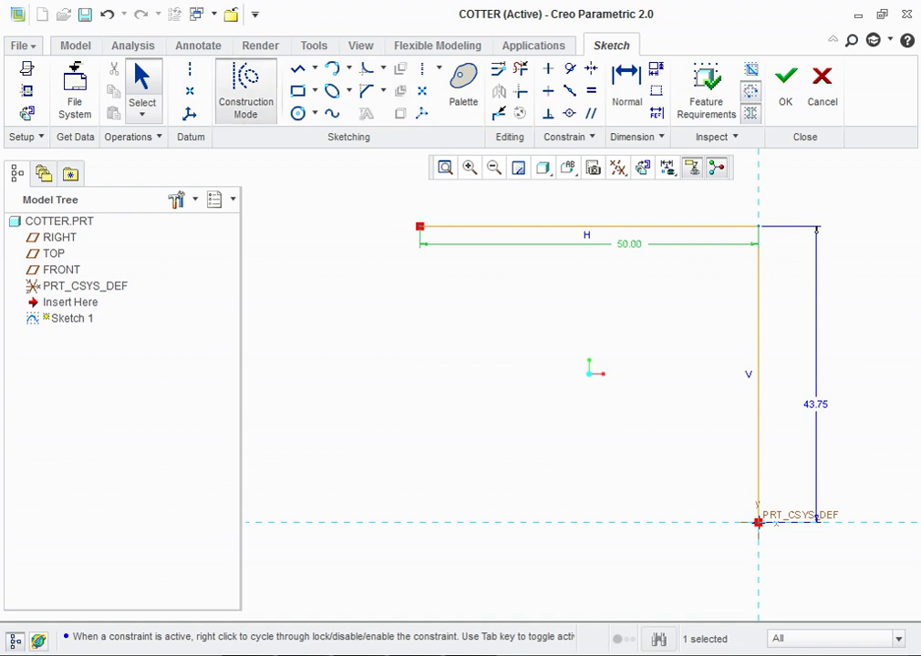
pyautogui.press('l')
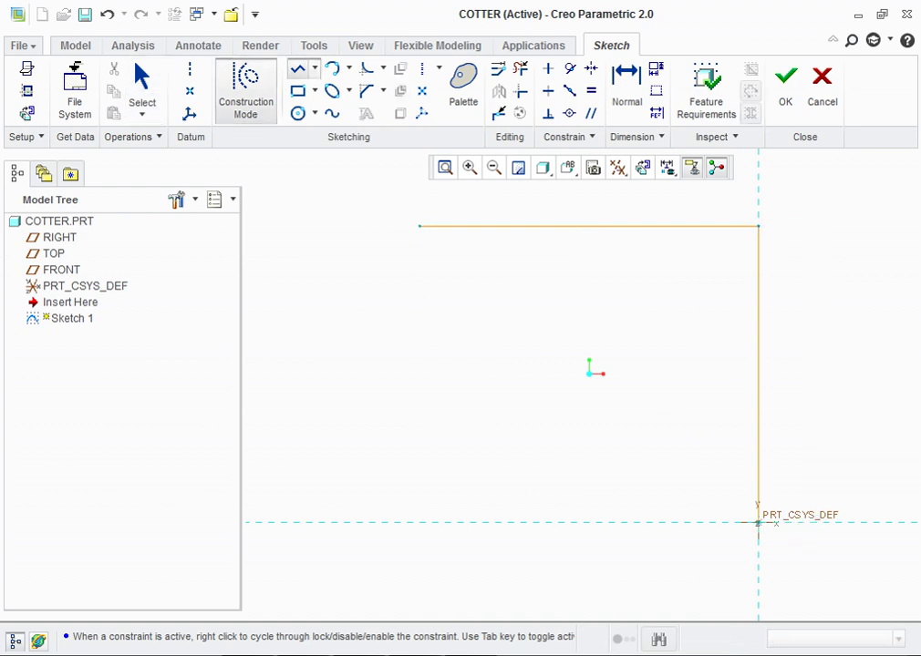
pyautogui.click(757, 523)
pyautogui.click(640, 523)
pyautogui.middleClick(640, 522)
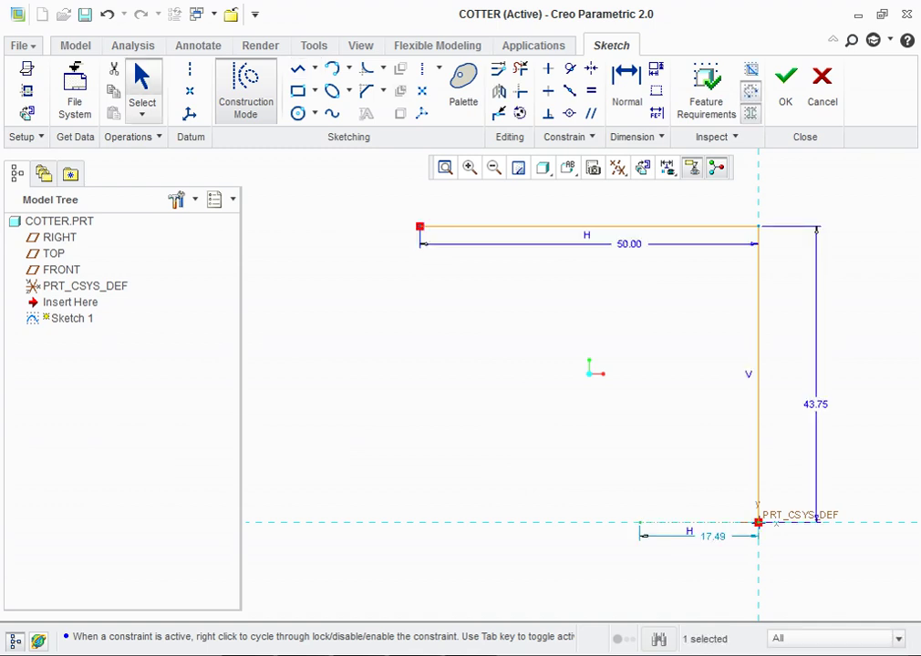
pyautogui.hotkey('alt', 'Tab')
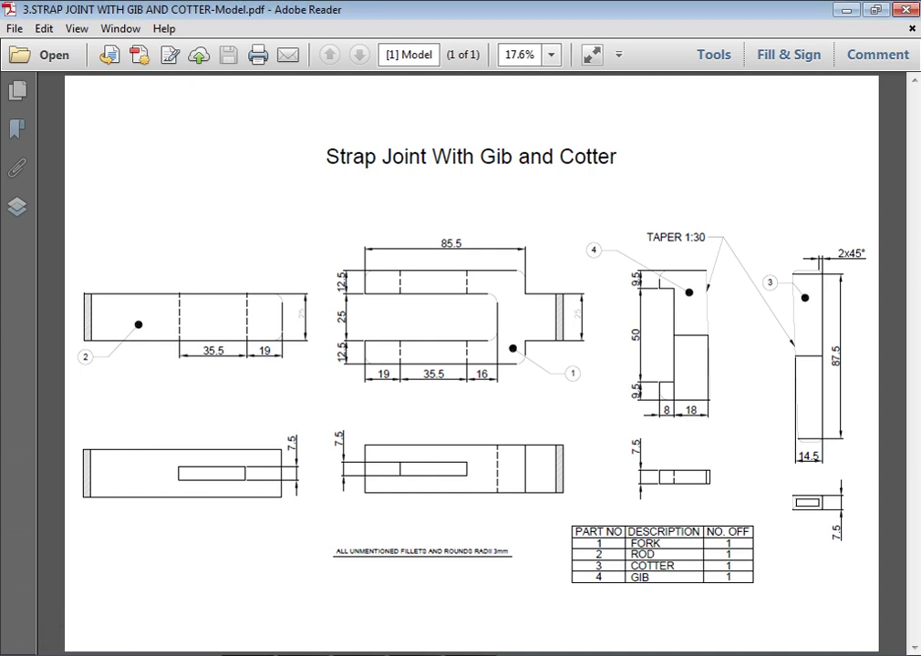
pyautogui.hotkey('alt', 'Tab')
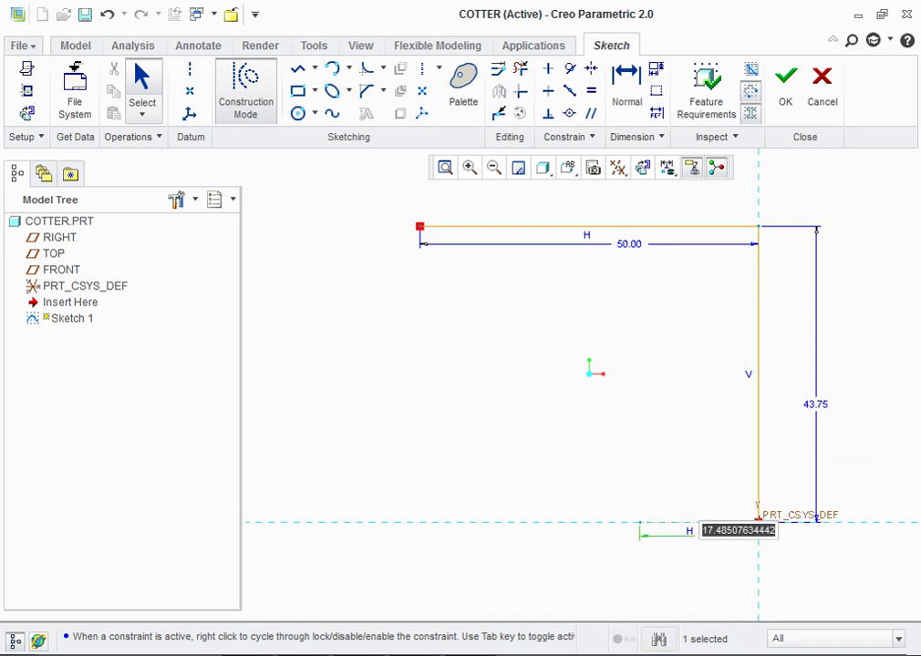
# Step: Set the construction offset to 14.5 and draw a line from its end up past the top line
pyautogui.write('14.5')
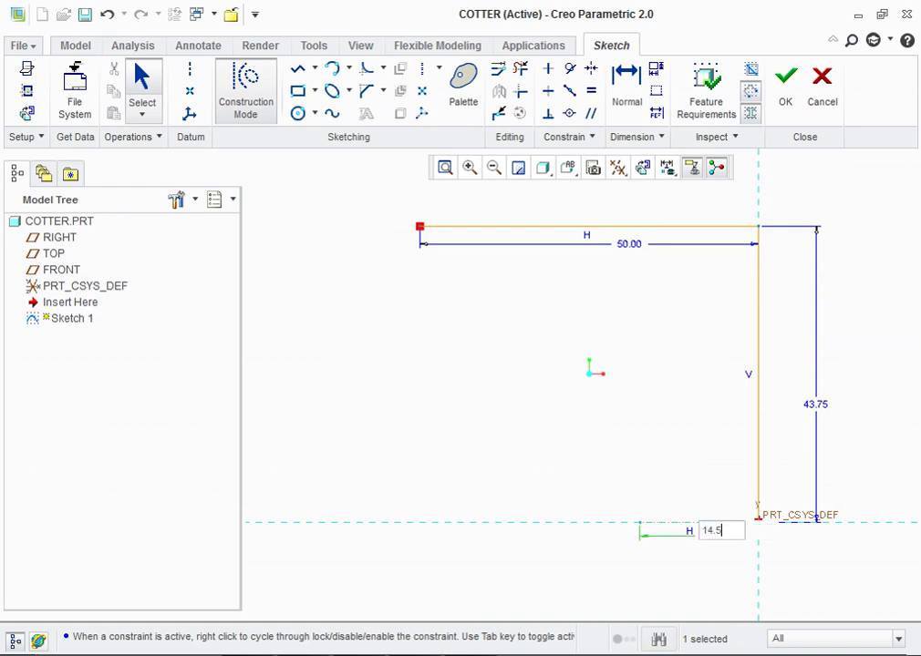
pyautogui.press('Return')
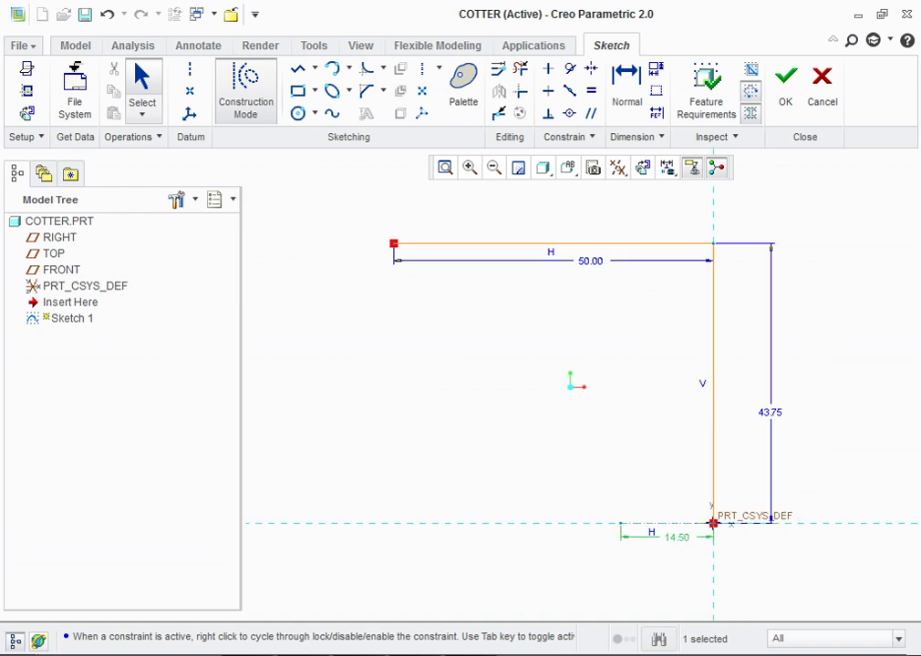
pyautogui.press('l')
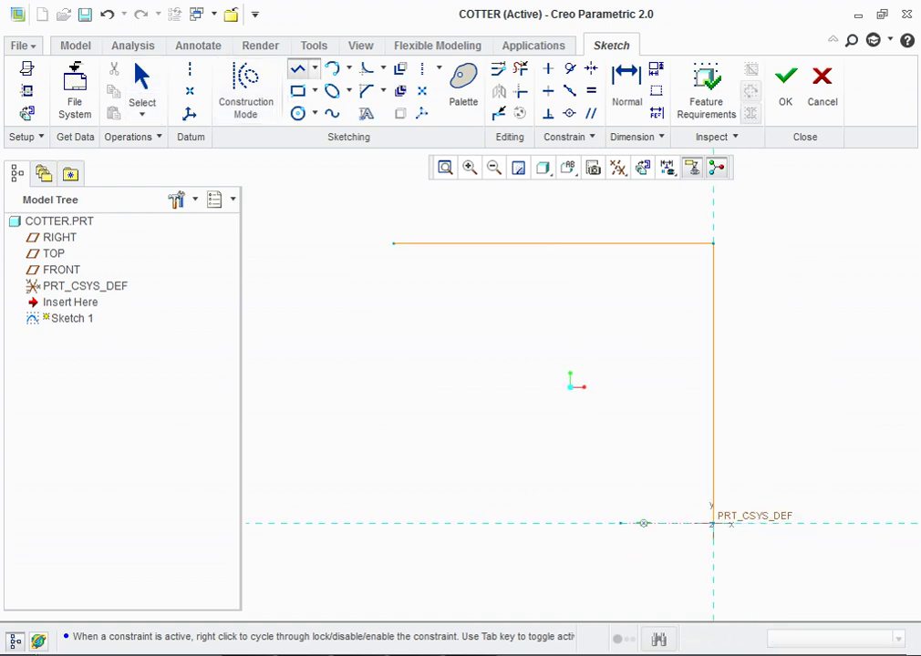
pyautogui.click(620, 523)
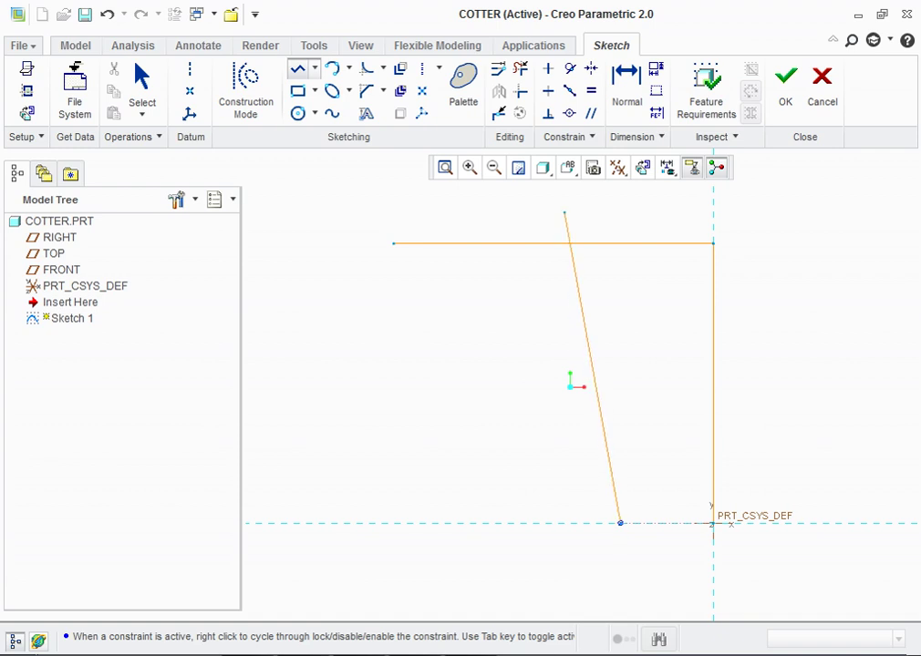
pyautogui.click(565, 210)
pyautogui.middleClick(565, 210)
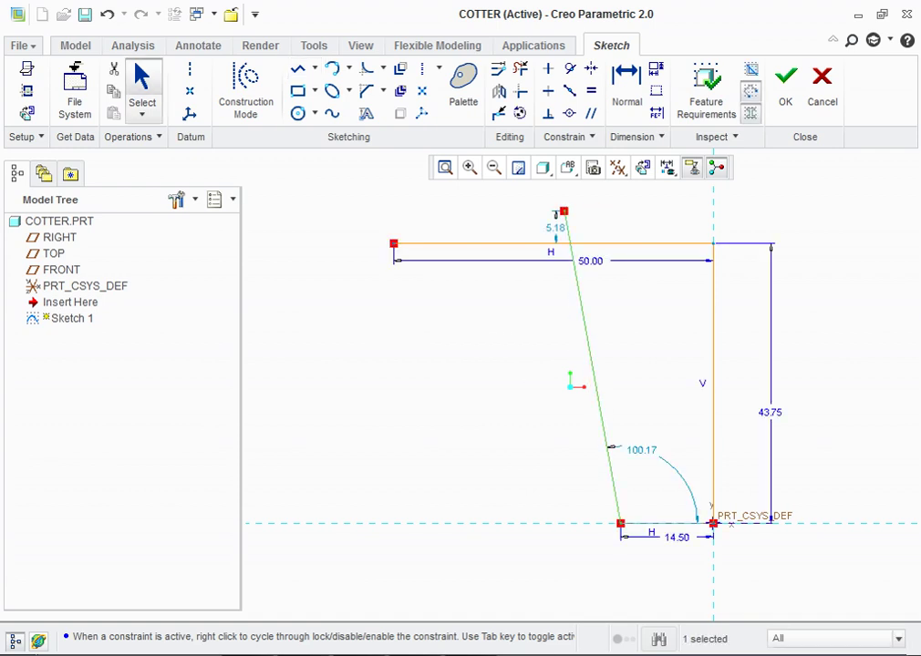
# Step: Set the slanted line's angle to 90+1.91 (91.91°) and add a horizontal centerline
pyautogui.doubleClick(641, 449)
pyautogui.write('90+1.91')
pyautogui.press('Return')
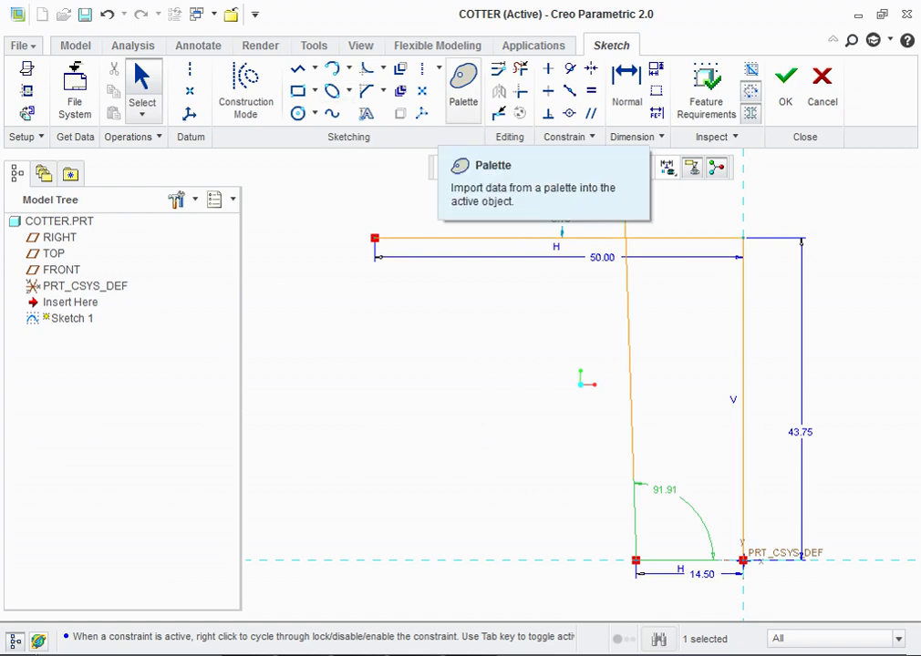
pyautogui.click(421, 69)
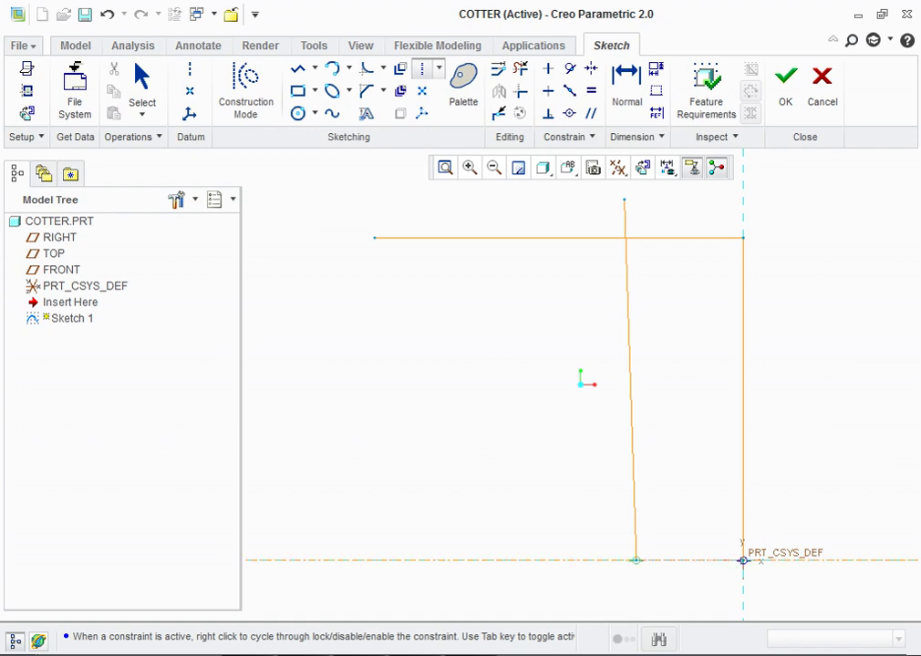
# Step: Mirror the top line and right vertical line about the horizontal centerline
pyautogui.press('Escape')
pyautogui.click(821, 91)
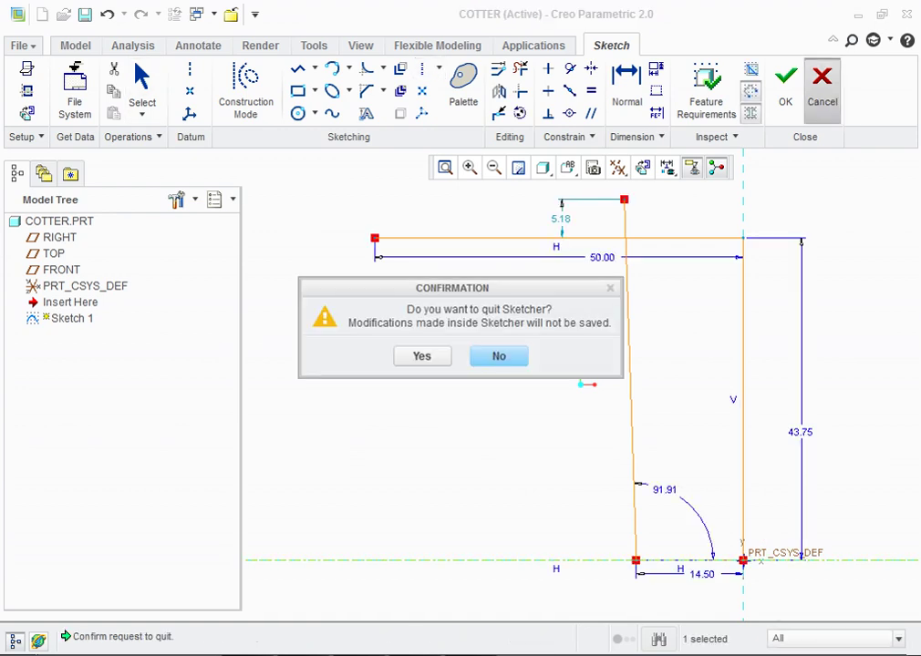
pyautogui.press('Return')
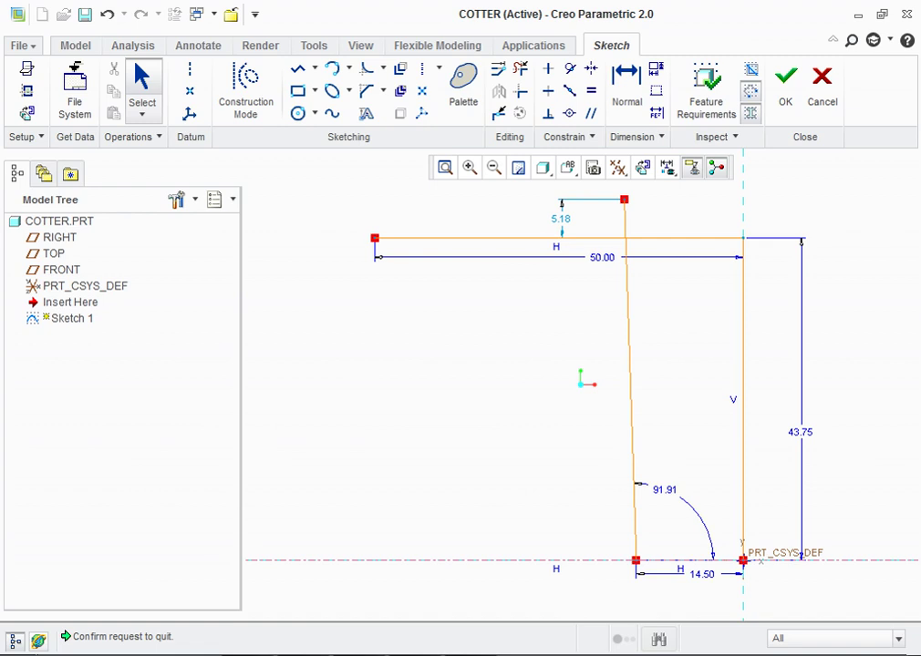
pyautogui.click(475, 238)
pyautogui.keyDown('ctrl'); pyautogui.click(742, 402); pyautogui.keyUp('ctrl')
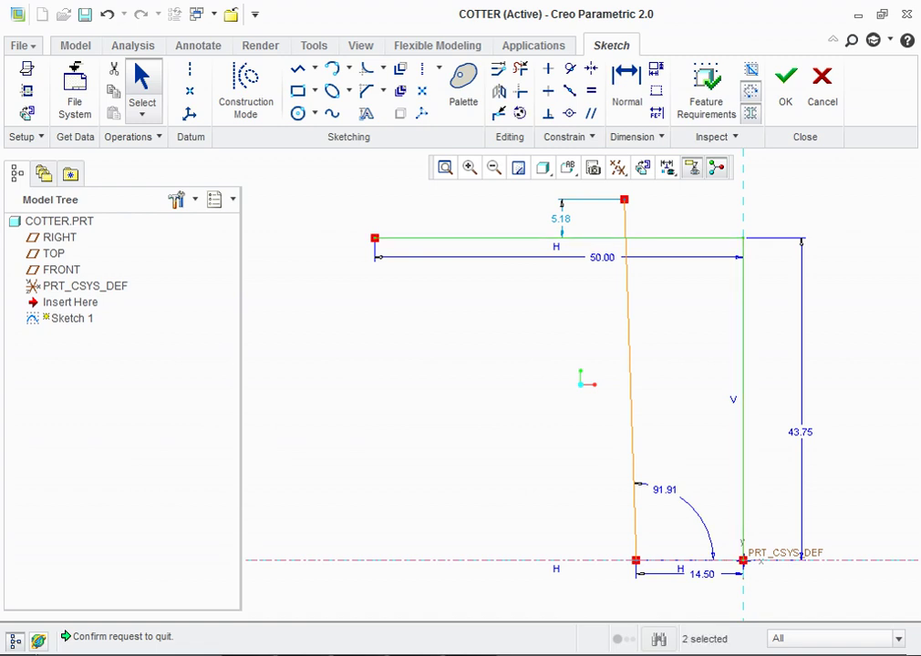
pyautogui.click(498, 92)
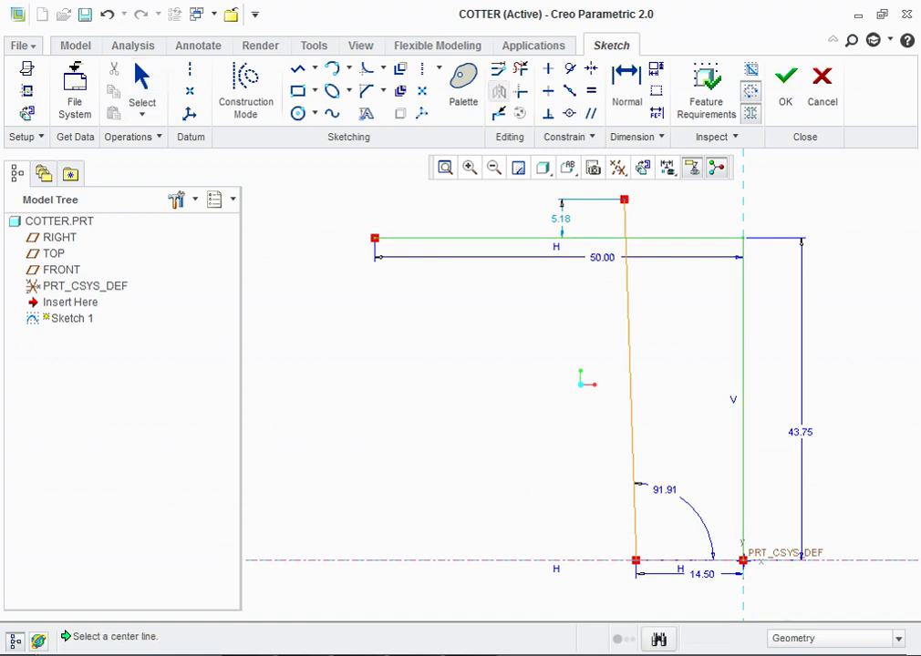
pyautogui.click(744, 559)
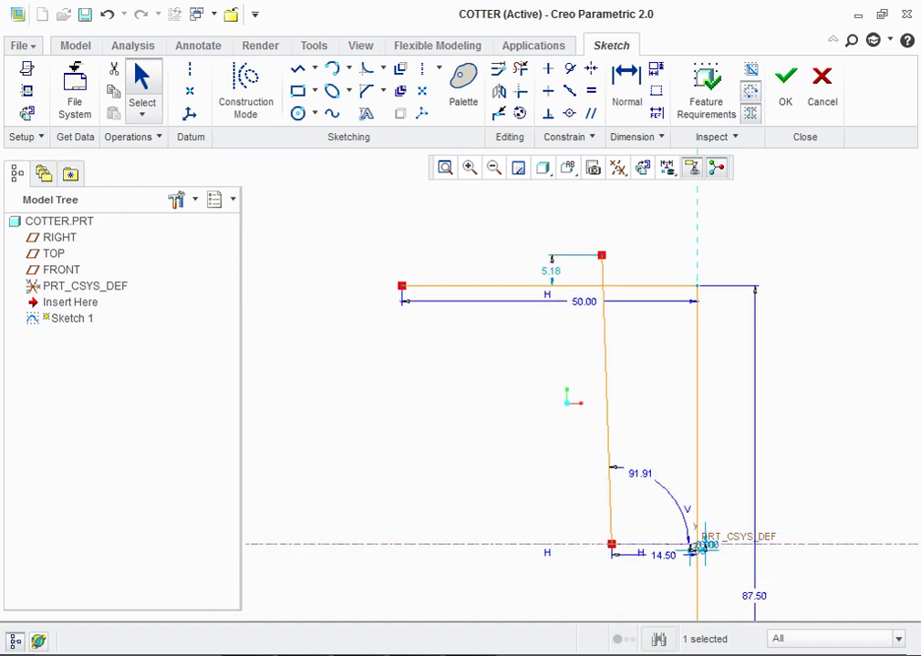
pyautogui.scroll(1, 512, 478)
pyautogui.scroll(1, 512, 479)
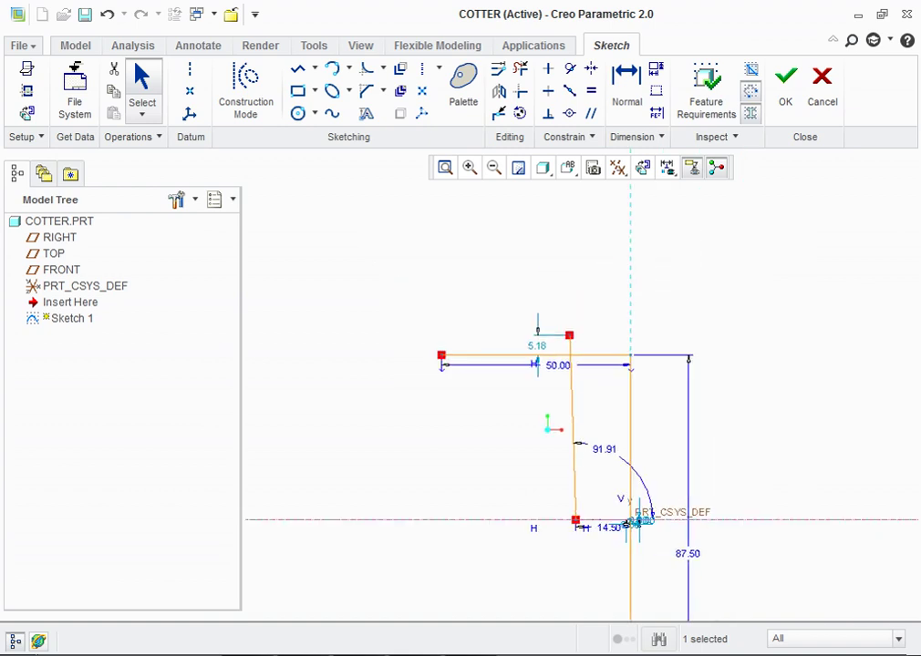
pyautogui.scroll(3, 511, 478)
pyautogui.scroll(-2, 546, 601)
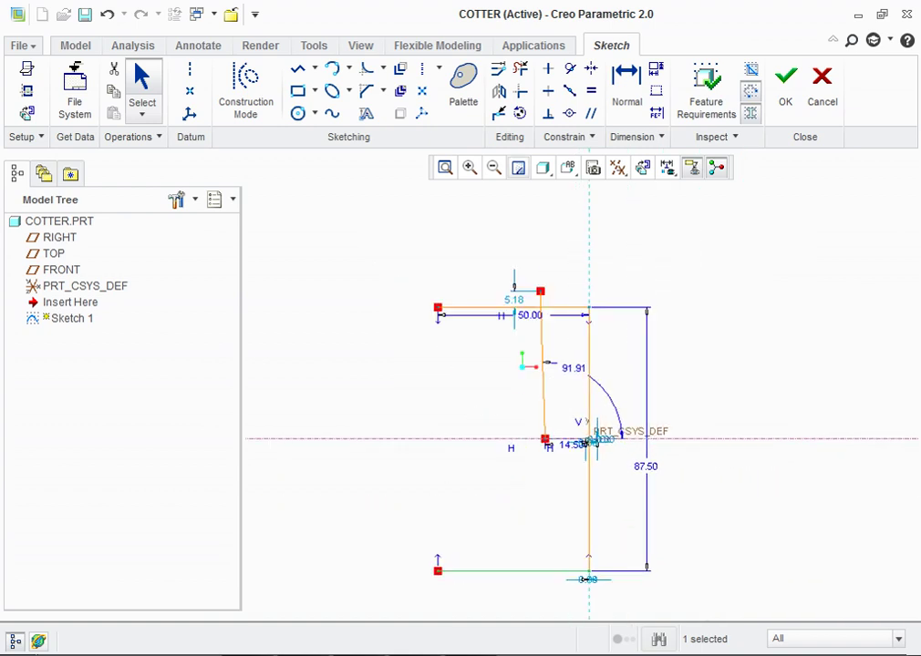
# Step: Corner-trim the top, slanted and left lines to close the tapered profile, then finish the sketch
pyautogui.click(520, 90)
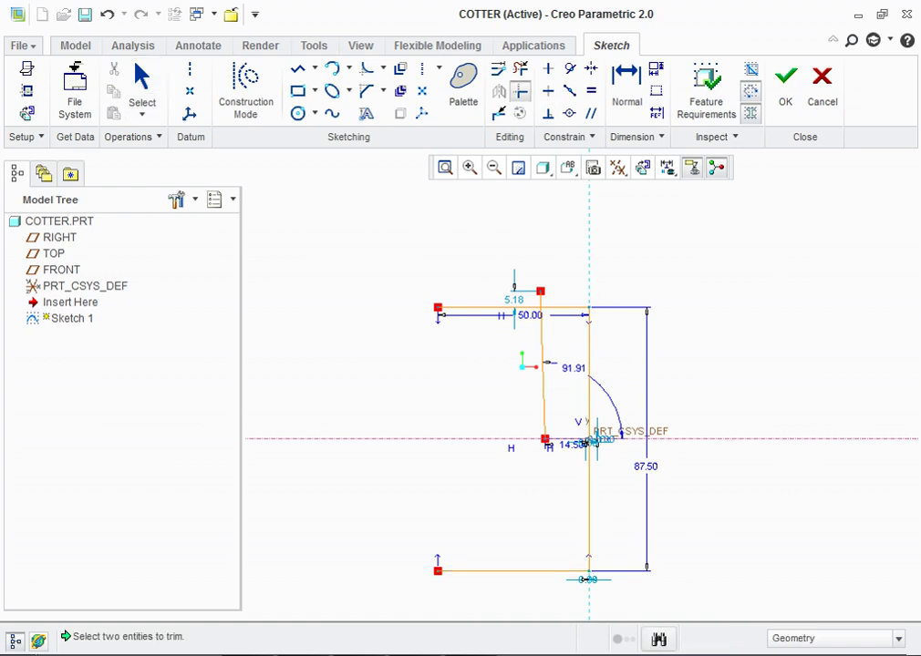
pyautogui.click(492, 308)
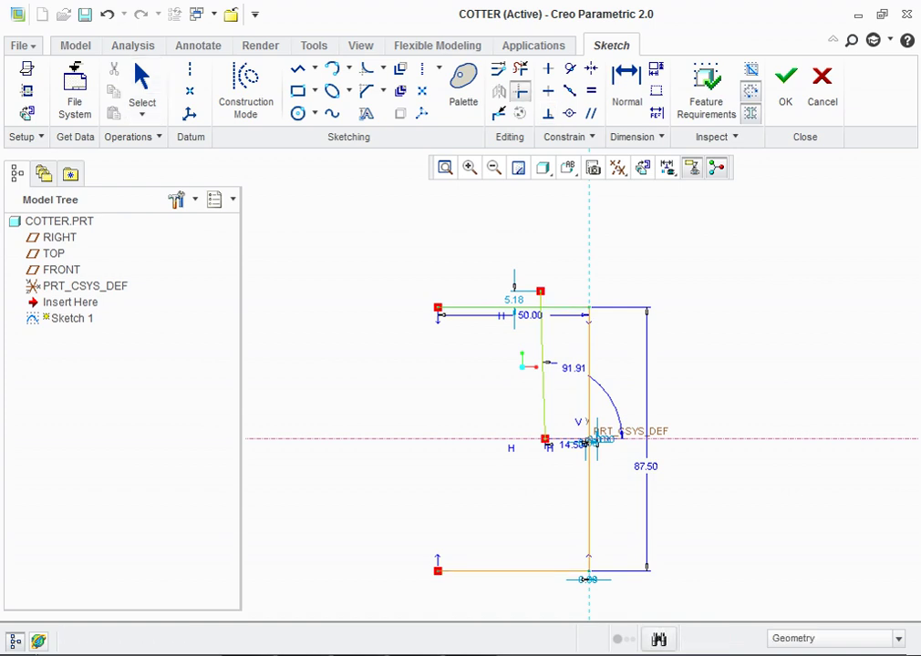
pyautogui.click(543, 374)
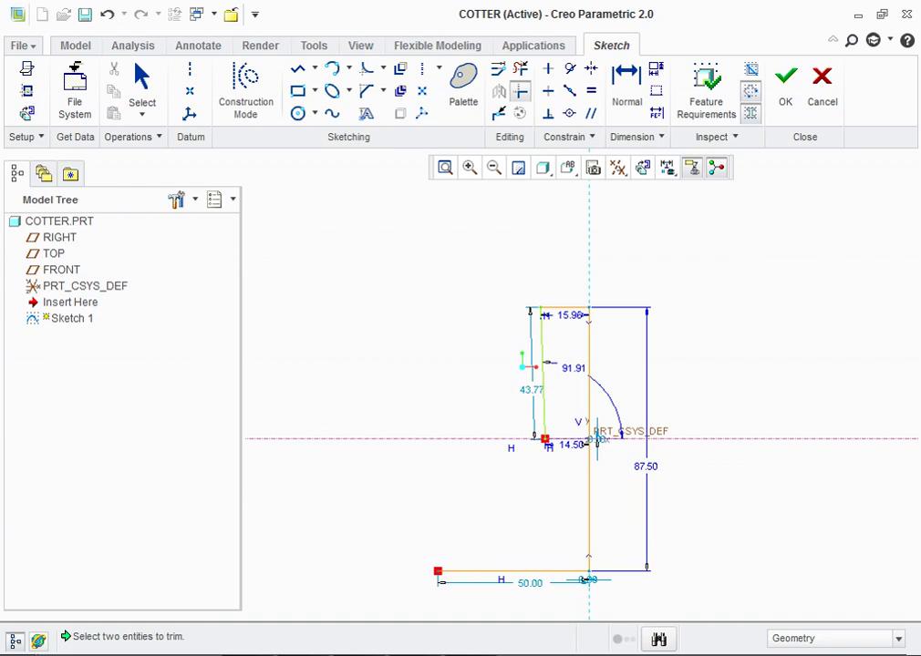
pyautogui.click(570, 571)
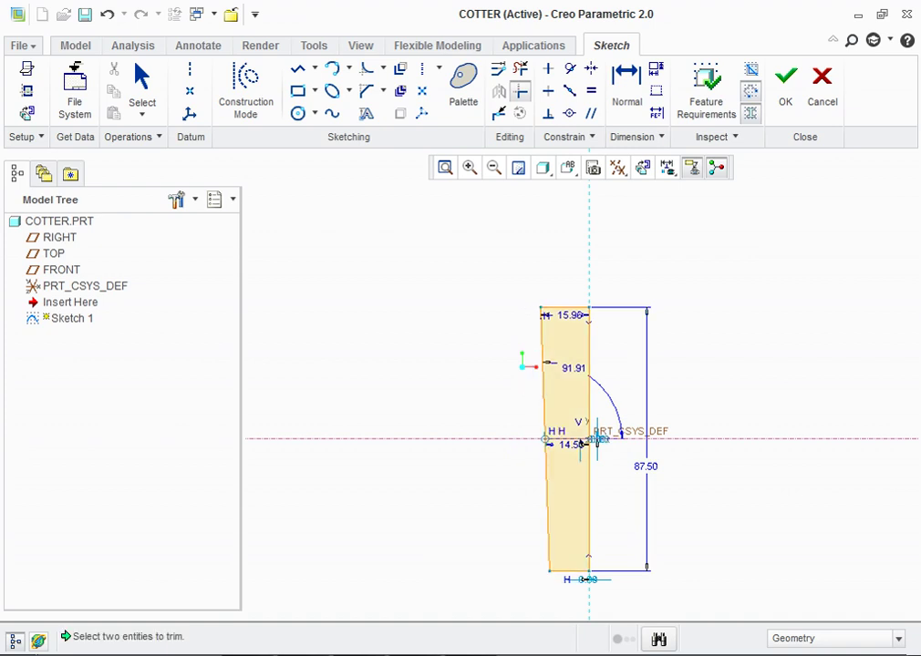
pyautogui.click(785, 82)
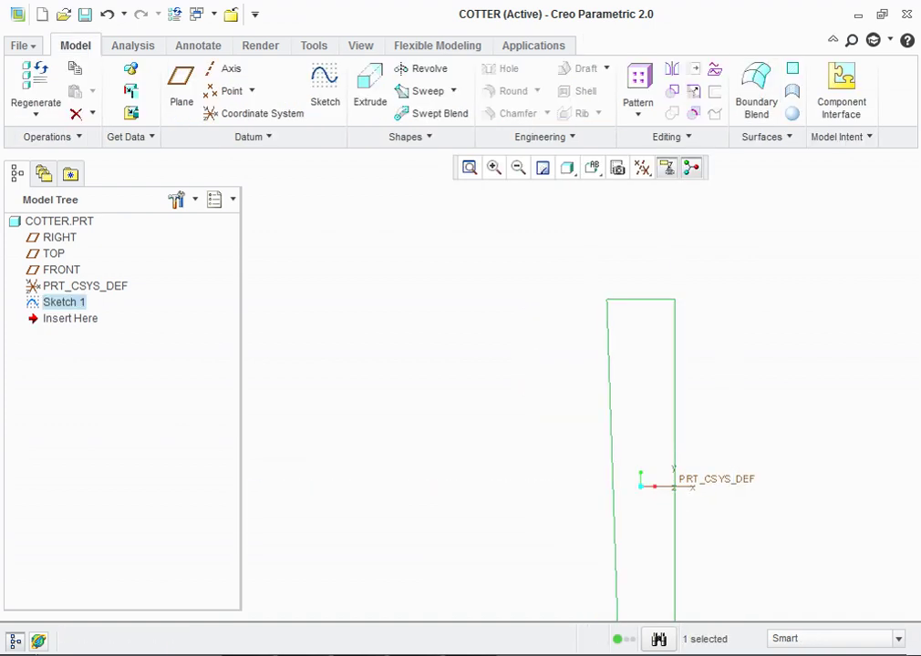
# Step: Extrude Sketch 1 symmetrically to a depth of 7.5 into a solid bar
pyautogui.moveTo(504, 273)
pyautogui.mouseDown(button='middle')
pyautogui.moveTo(487, 388)
pyautogui.moveTo(547, 381)
pyautogui.mouseUp(button='middle')
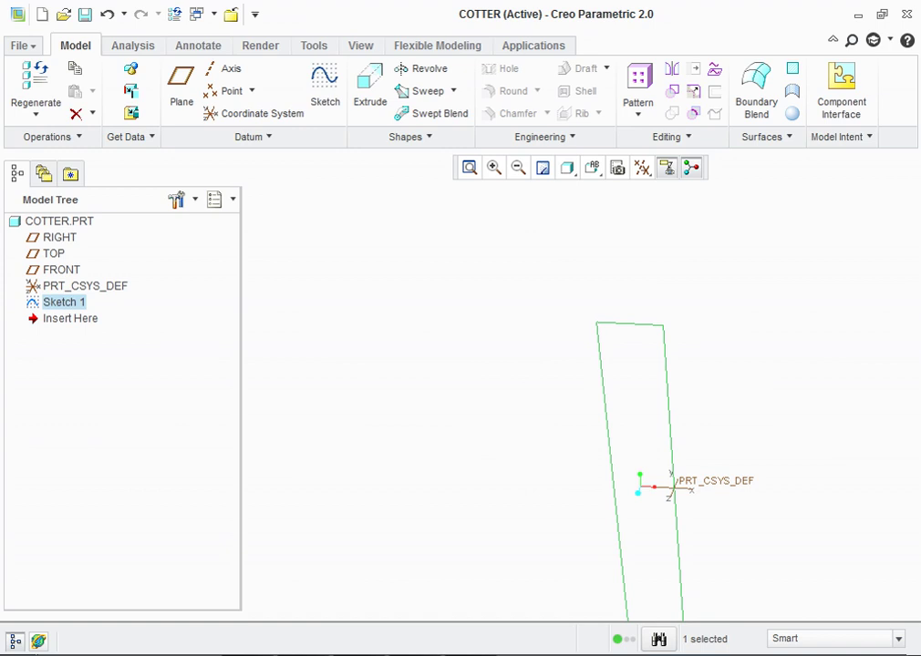
pyautogui.click(370, 87)
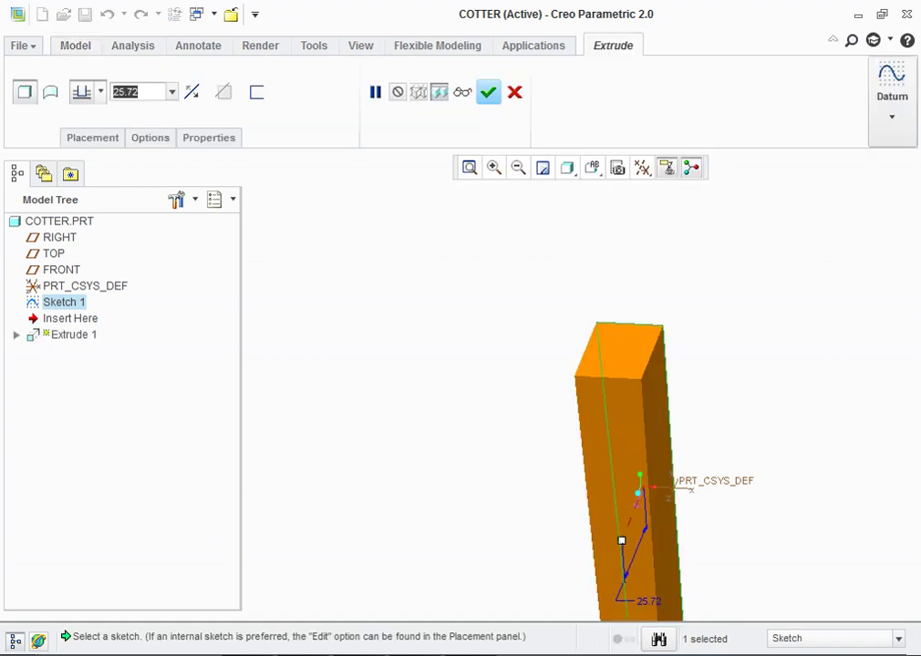
pyautogui.write('7.5')
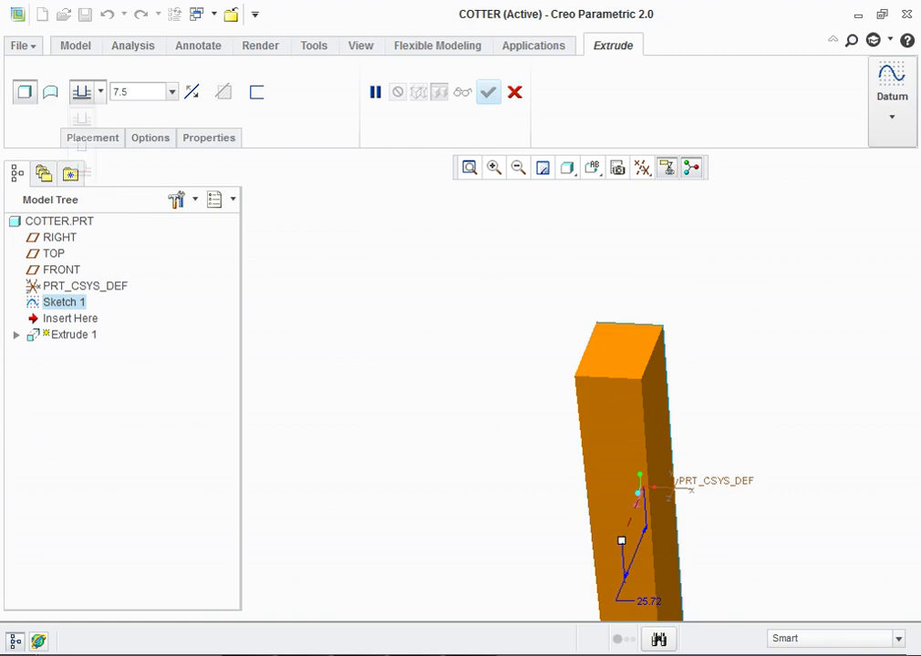
pyautogui.click(100, 91)
pyautogui.click(82, 144)
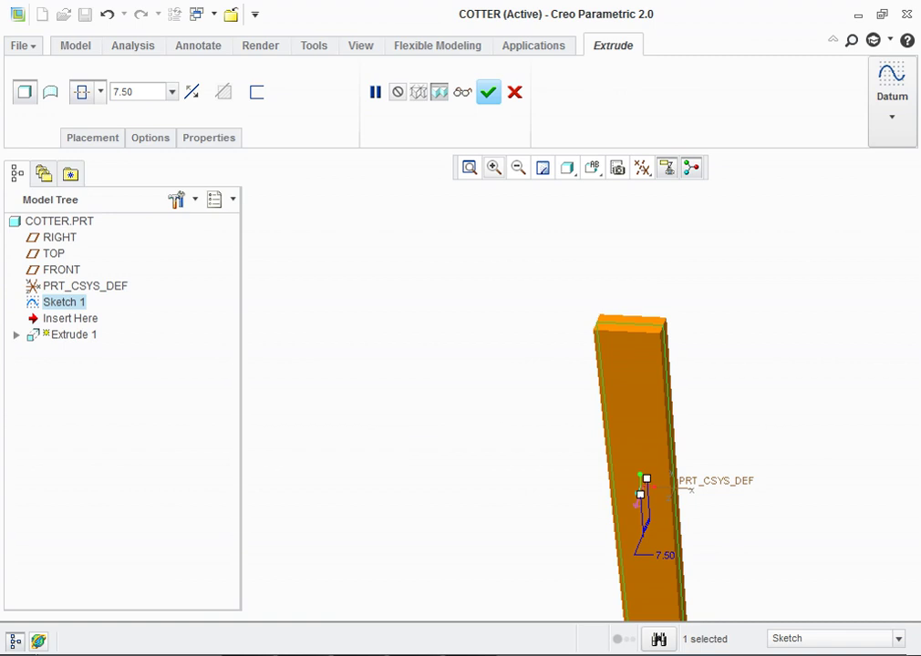
pyautogui.middleClick(504, 385)
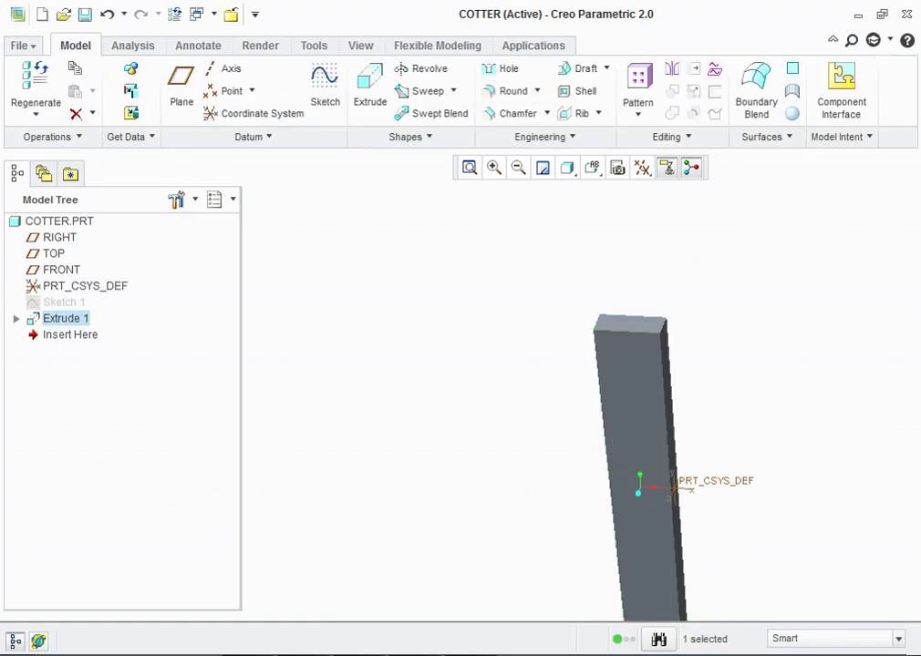
pyautogui.scroll(1, 648, 310)
pyautogui.scroll(-2, 676, 308)
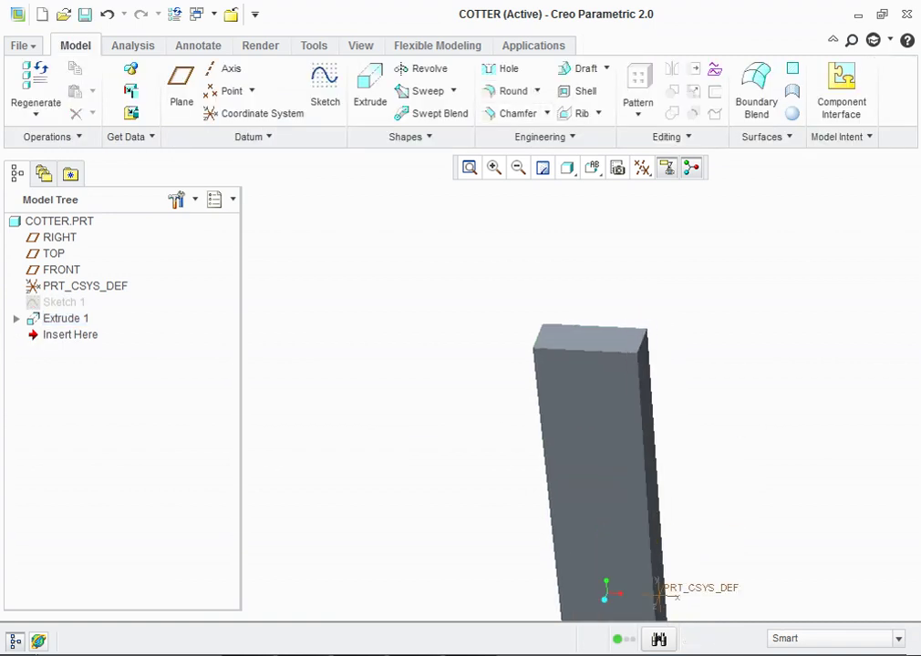
pyautogui.scroll(-1, 638, 301)
pyautogui.scroll(-1, 638, 301)
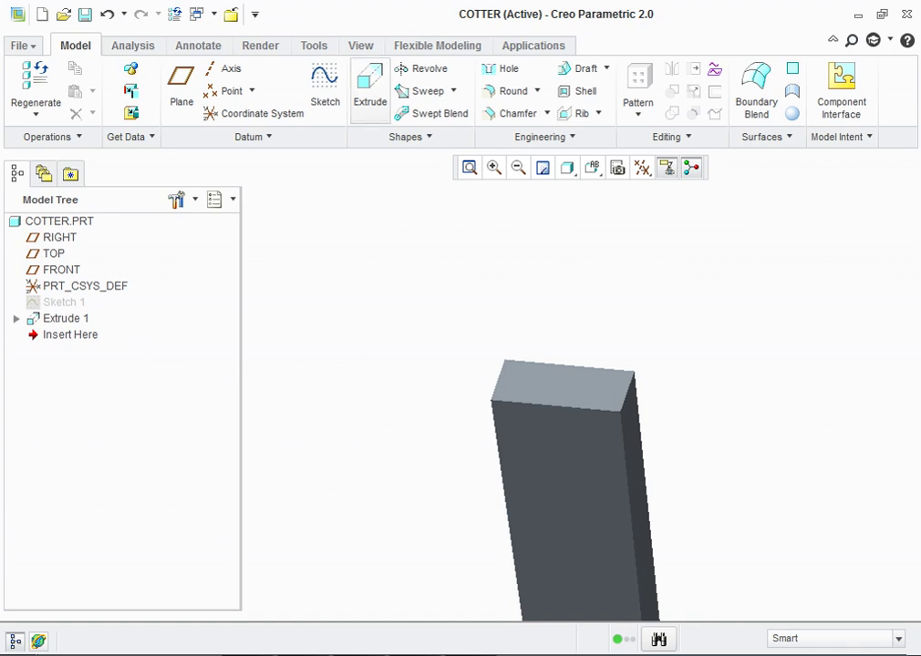
# Step: Sketch a new extrusion on the bar's top face using its back, left and front edges
pyautogui.click(370, 84)
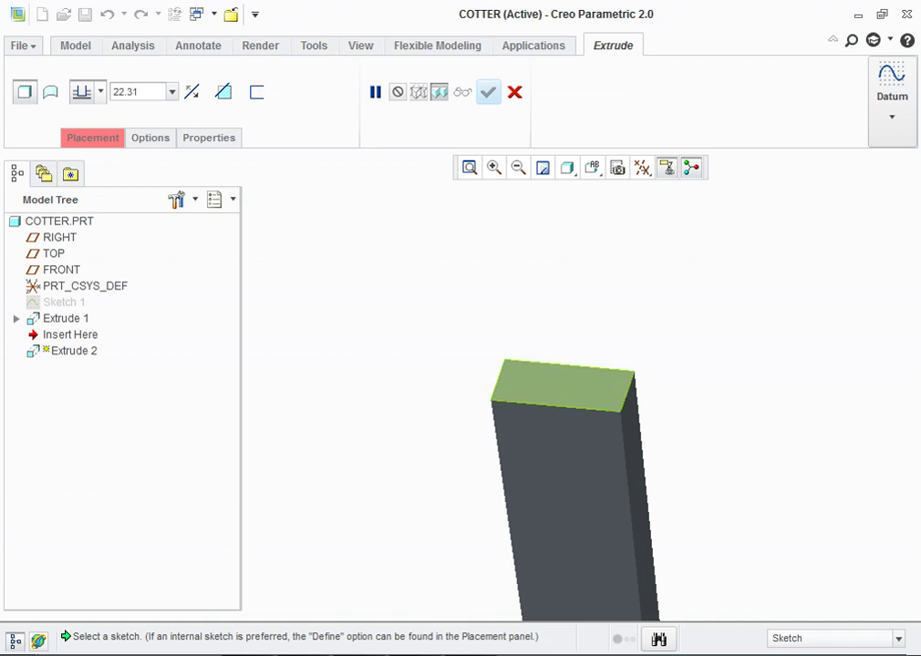
pyautogui.click(563, 385)
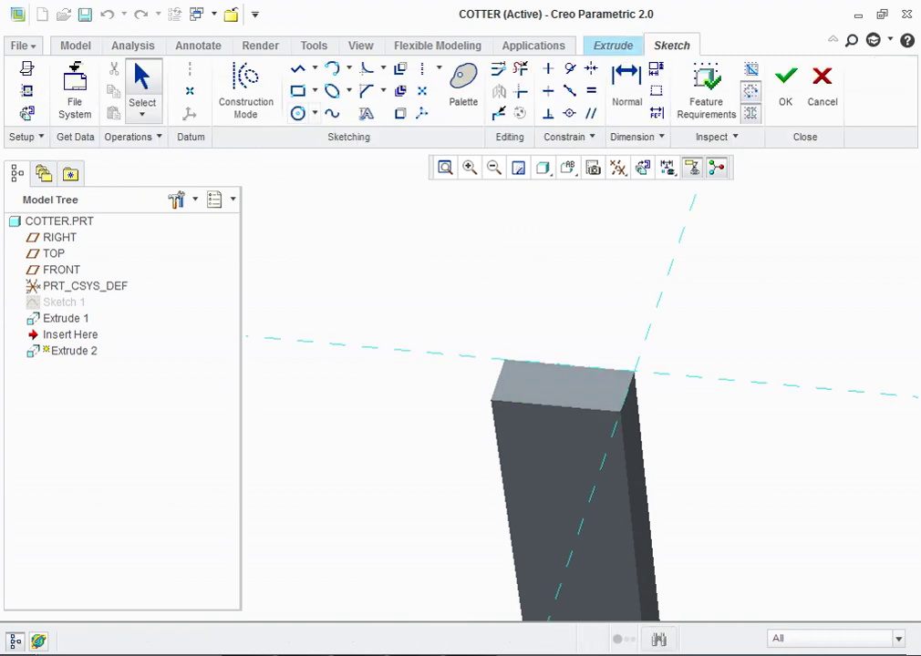
pyautogui.click(400, 113)
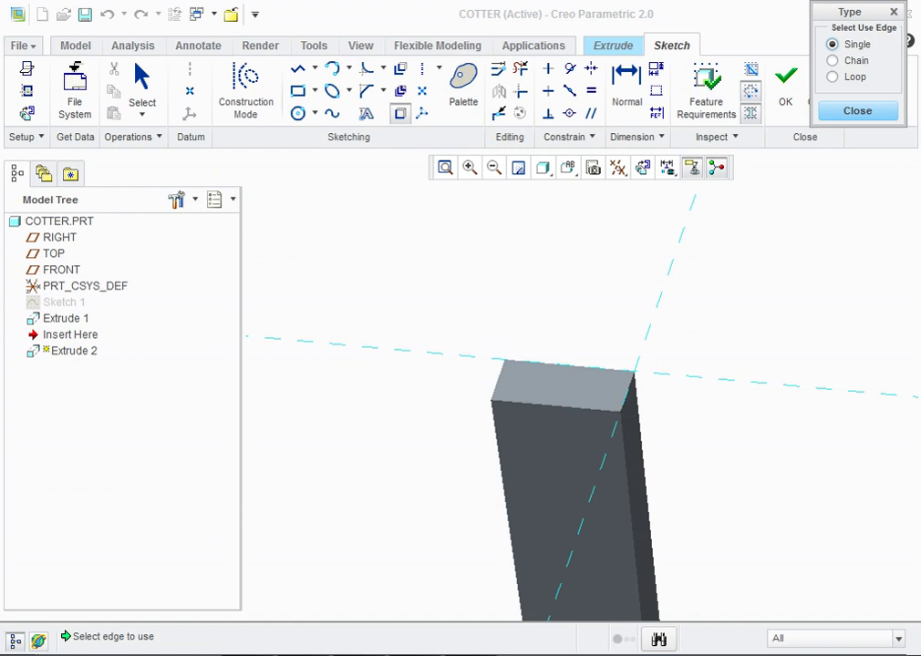
pyautogui.click(568, 366)
pyautogui.click(498, 380)
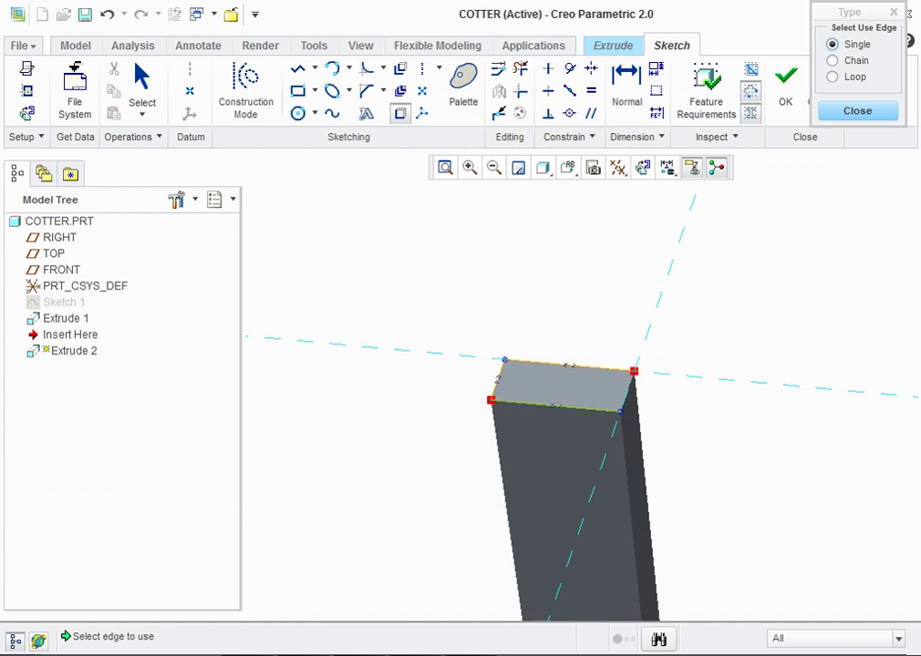
pyautogui.click(556, 407)
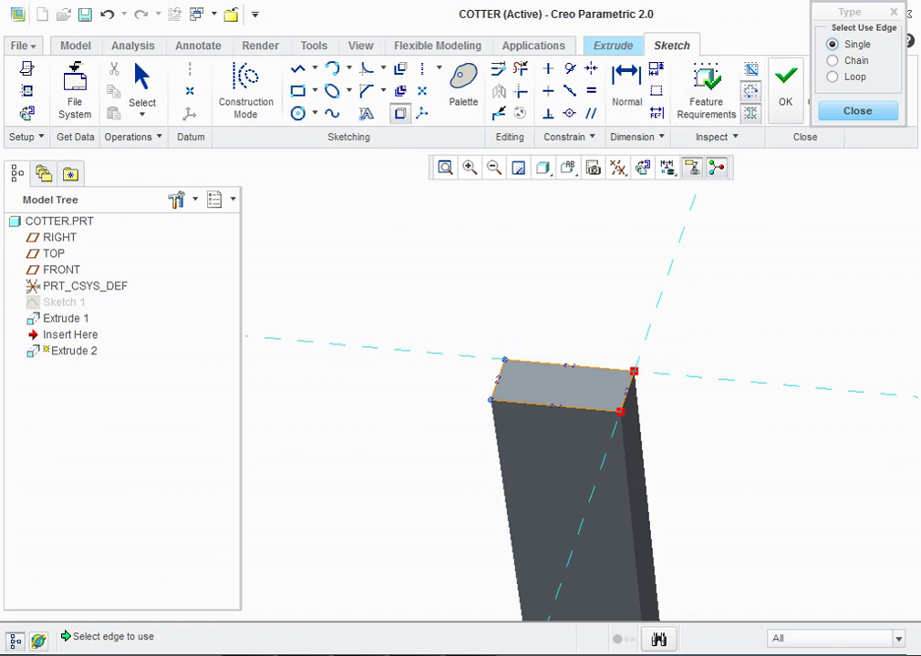
pyautogui.middleClick(785, 92)
pyautogui.click(785, 91)
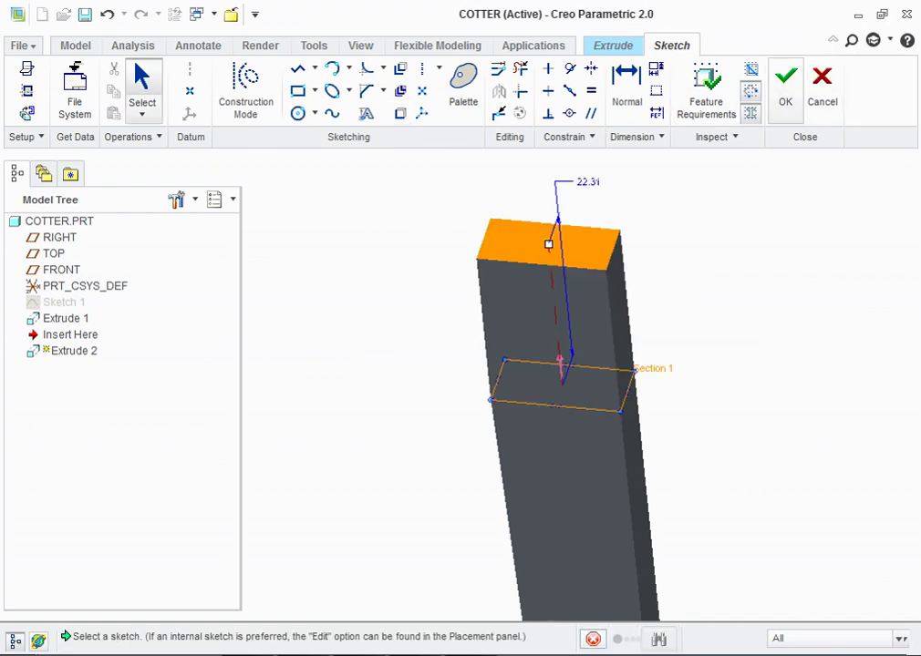
# Step: Give the extrusion a depth of 2 and complete it as Extrude 2
pyautogui.doubleClick(137, 91)
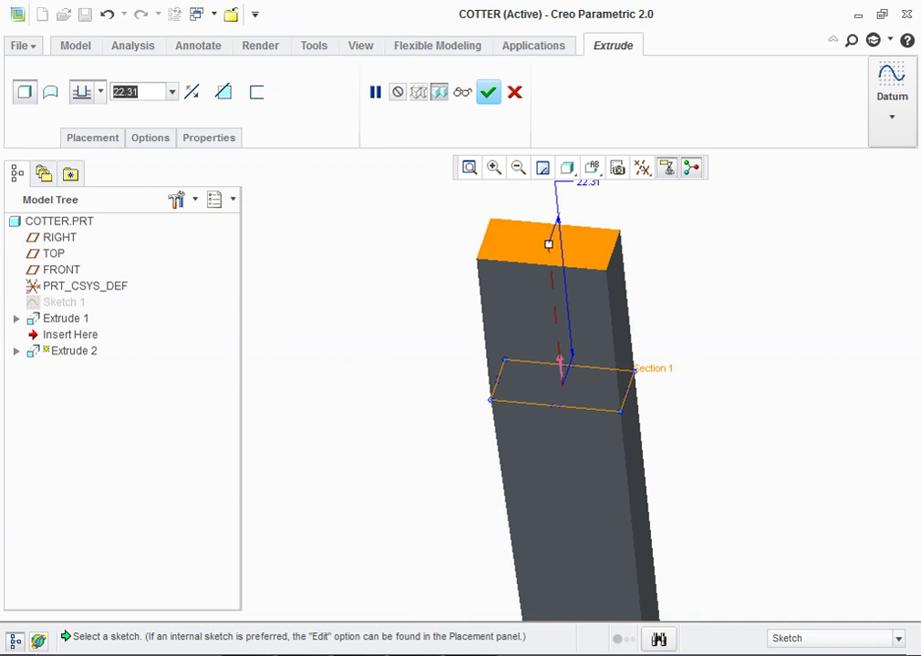
pyautogui.write('2')
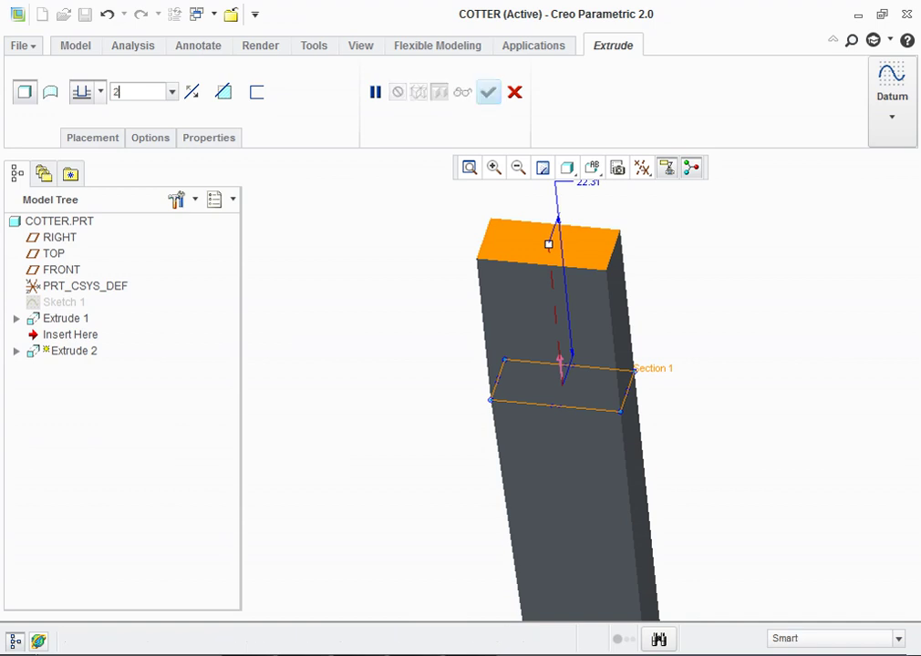
pyautogui.press('Return')
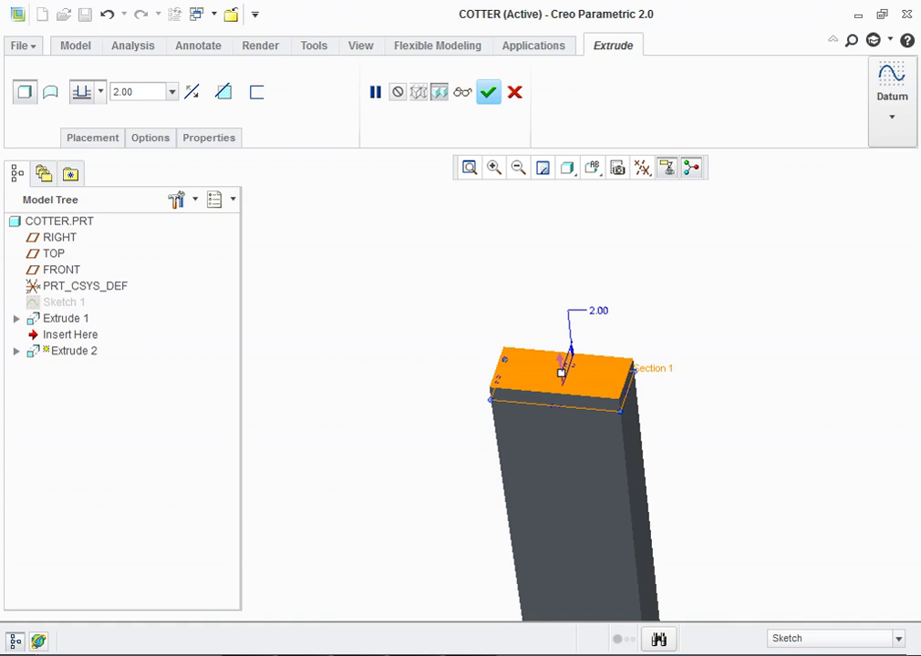
pyautogui.click(488, 91)
pyautogui.scroll(-3, 574, 438)
pyautogui.moveTo(547, 419)
pyautogui.mouseDown(button='middle')
pyautogui.moveTo(602, 392)
pyautogui.moveTo(612, 370)
pyautogui.mouseUp(button='middle')
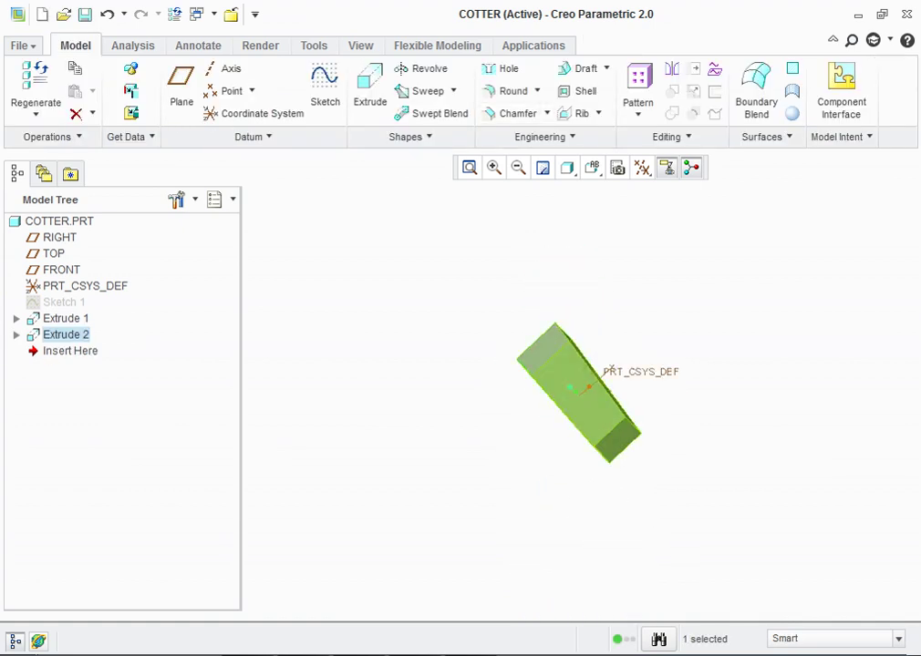
# Step: Sketch on the bar's opposite end face, reusing its upper-left, right and lower-left edges
pyautogui.click(369, 91)
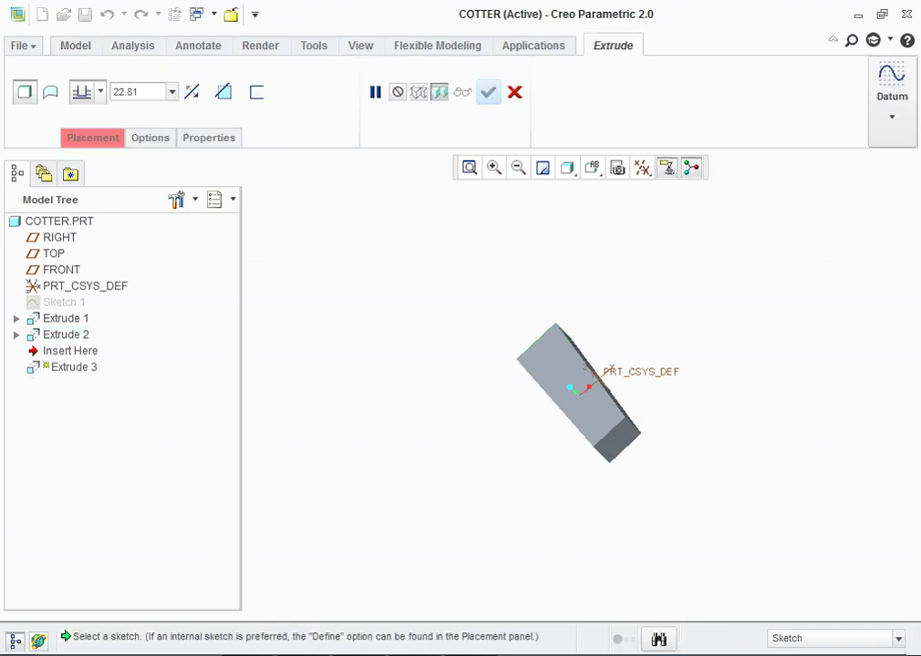
pyautogui.click(617, 440)
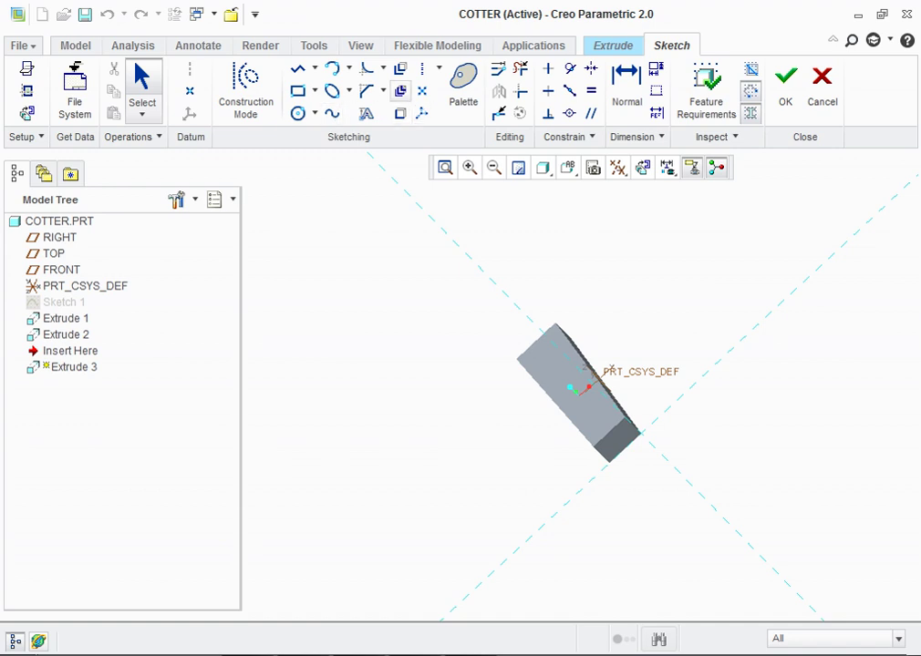
pyautogui.click(400, 113)
pyautogui.click(831, 60)
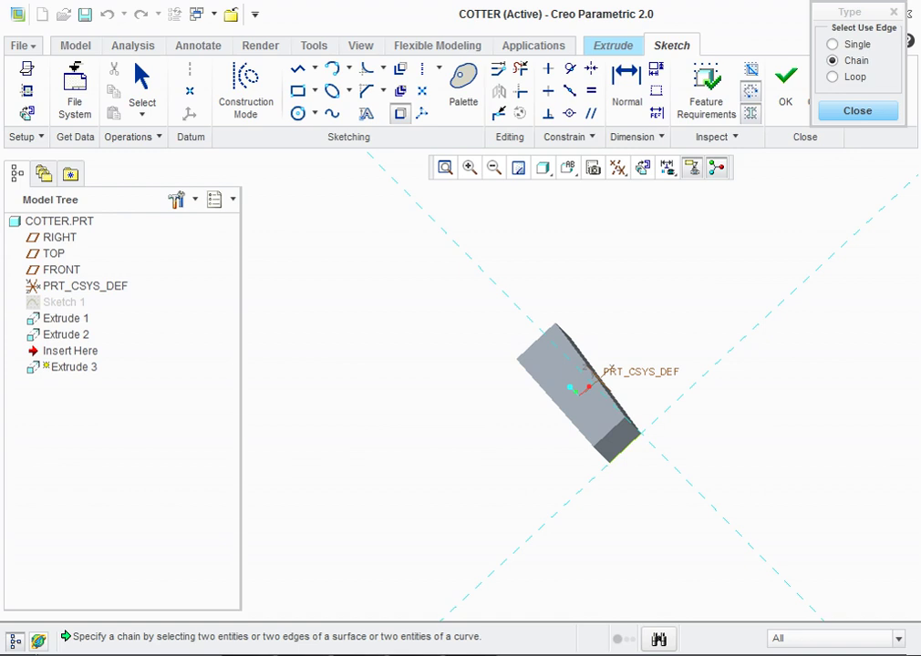
pyautogui.middleClick(622, 454)
pyautogui.scroll(-2, 622, 453)
pyautogui.scroll(-6, 622, 453)
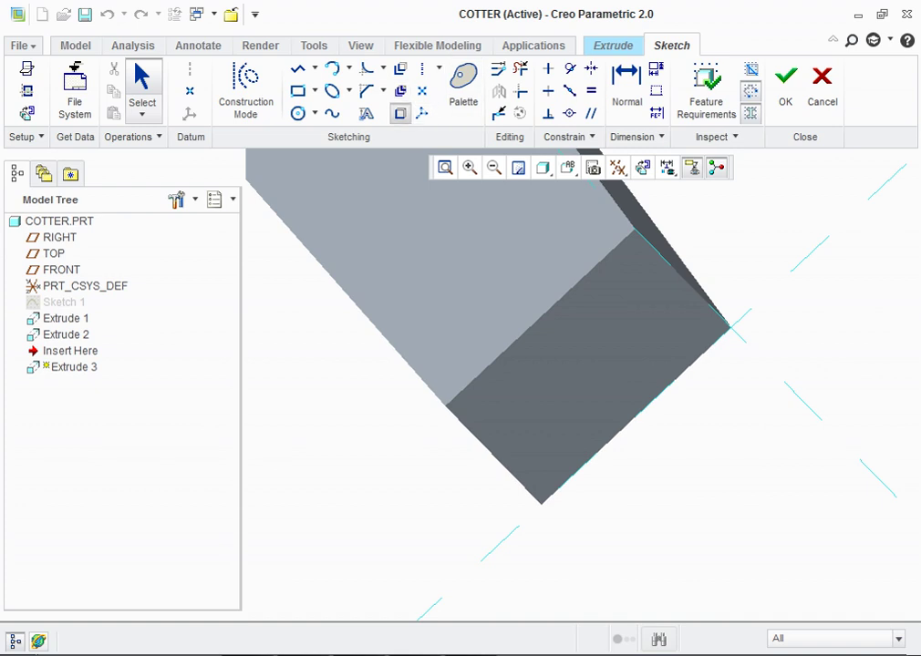
pyautogui.click(400, 113)
pyautogui.click(539, 316)
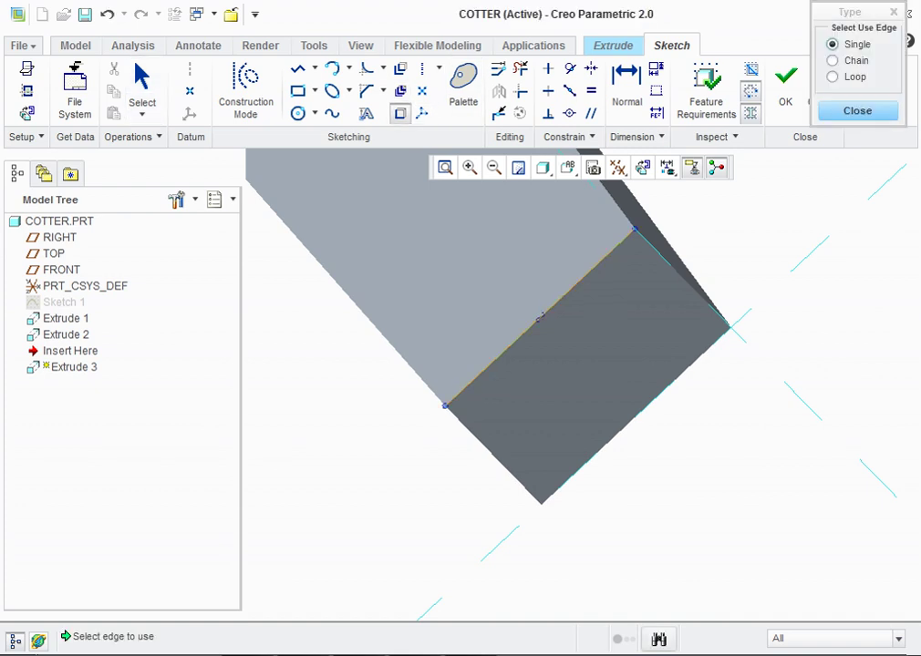
pyautogui.click(727, 324)
pyautogui.click(493, 453)
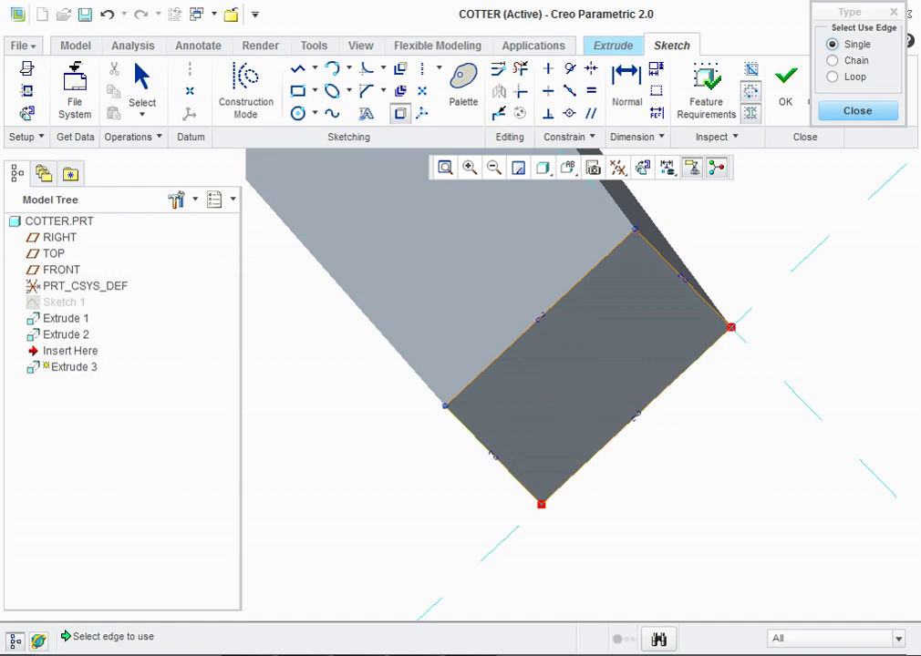
pyautogui.click(857, 111)
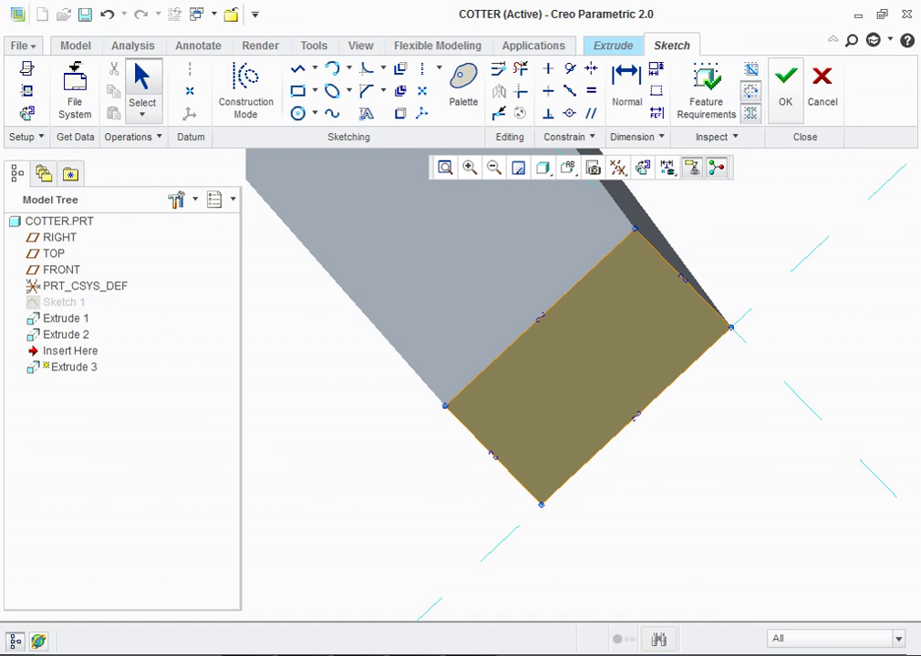
pyautogui.click(785, 88)
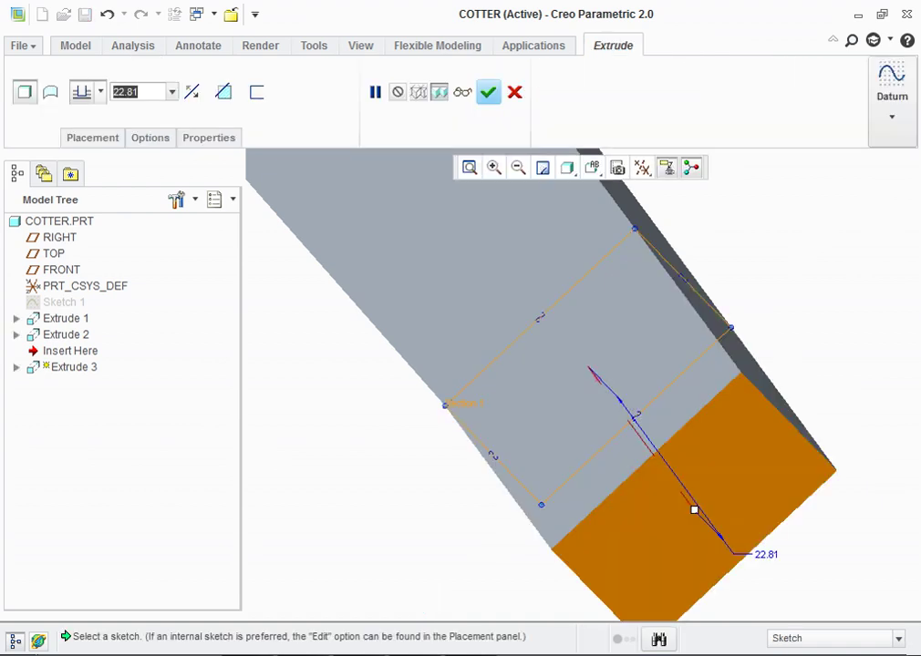
# Step: Extrude the end-face outline 2 deep as Extrude 3
pyautogui.doubleClick(137, 91)
pyautogui.write('2')
pyautogui.press('Return')
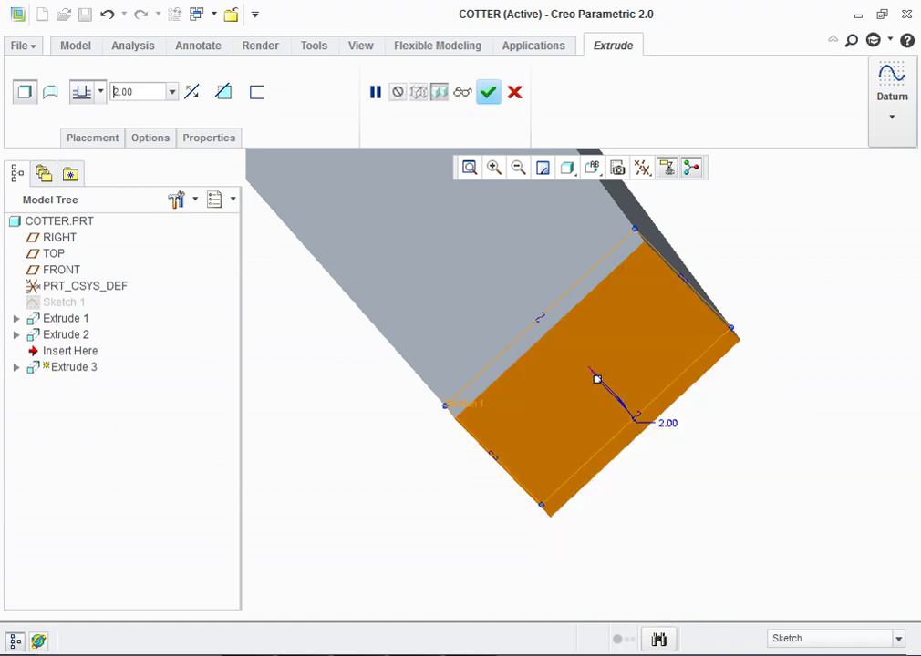
pyautogui.middleClick(597, 378)
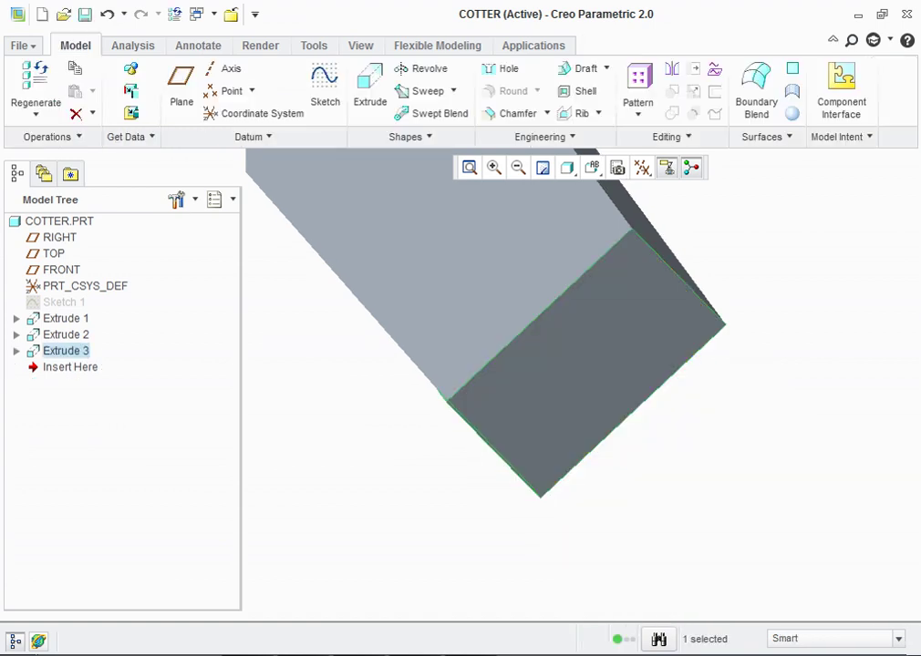
# Step: Try a chamfer on the end face and long left edge, then discard the 3.00 chamfer
pyautogui.scroll(-3, 331, 379)
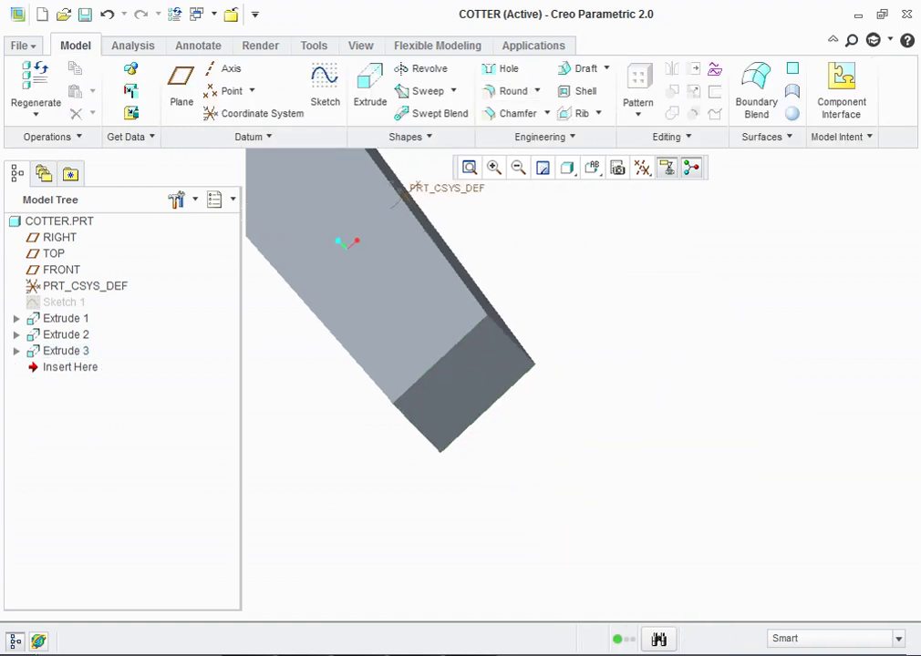
pyautogui.moveTo(343, 244); pyautogui.dragTo(356, 242, button='middle')
pyautogui.click(513, 113)
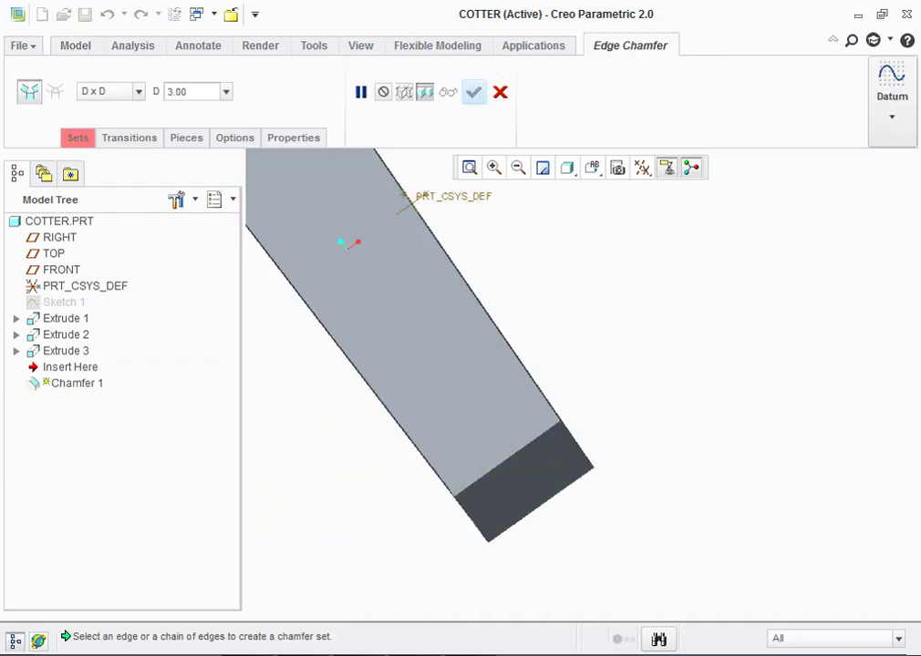
pyautogui.click(524, 482)
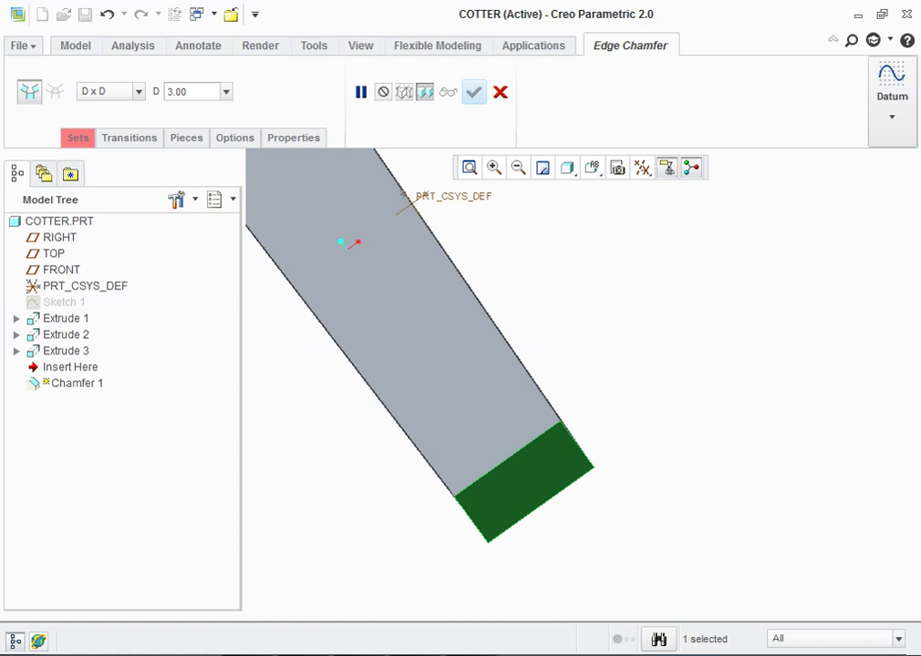
pyautogui.click(364, 392)
pyautogui.click(77, 138)
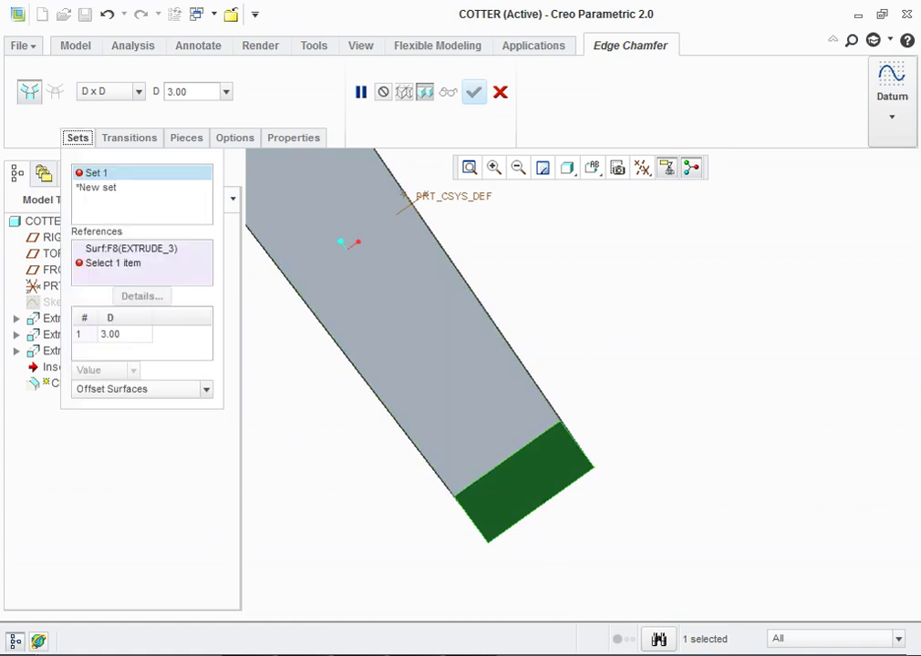
pyautogui.click(499, 92)
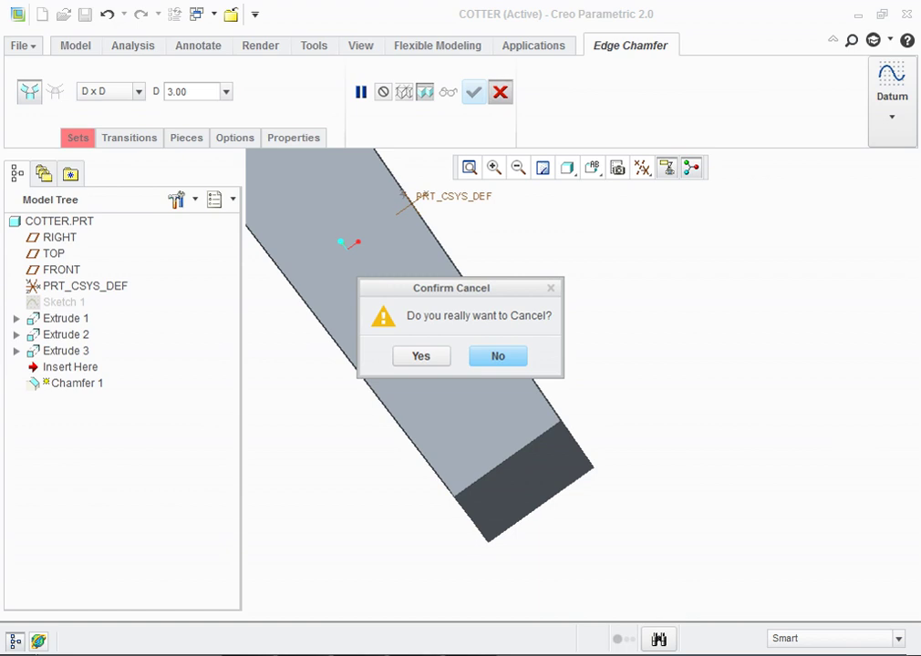
pyautogui.click(421, 355)
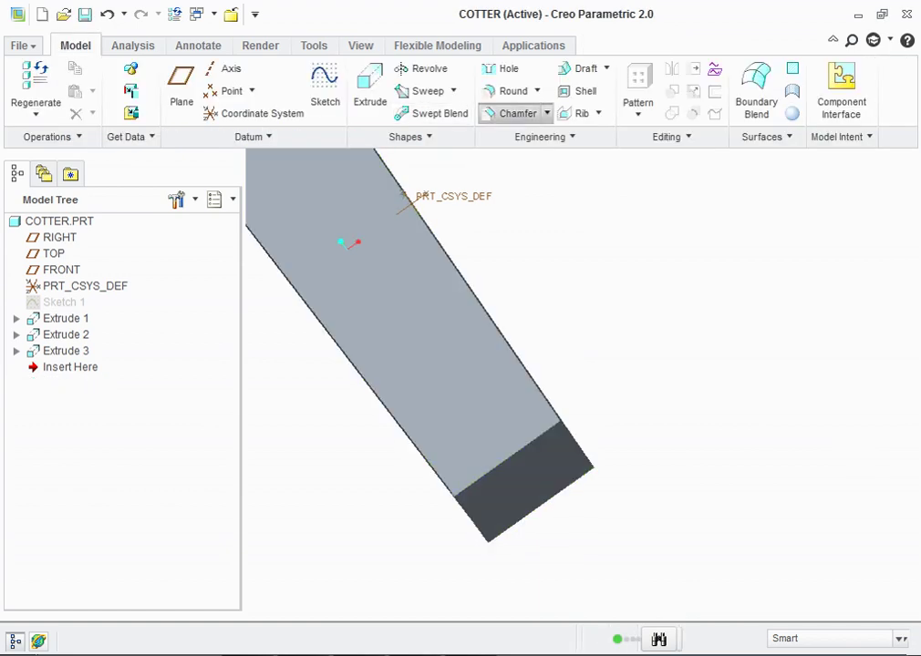
# Step: Start a new 2-distance edge chamfer on the top and adjacent edges of the near end
pyautogui.click(516, 113)
pyautogui.doubleClick(192, 91)
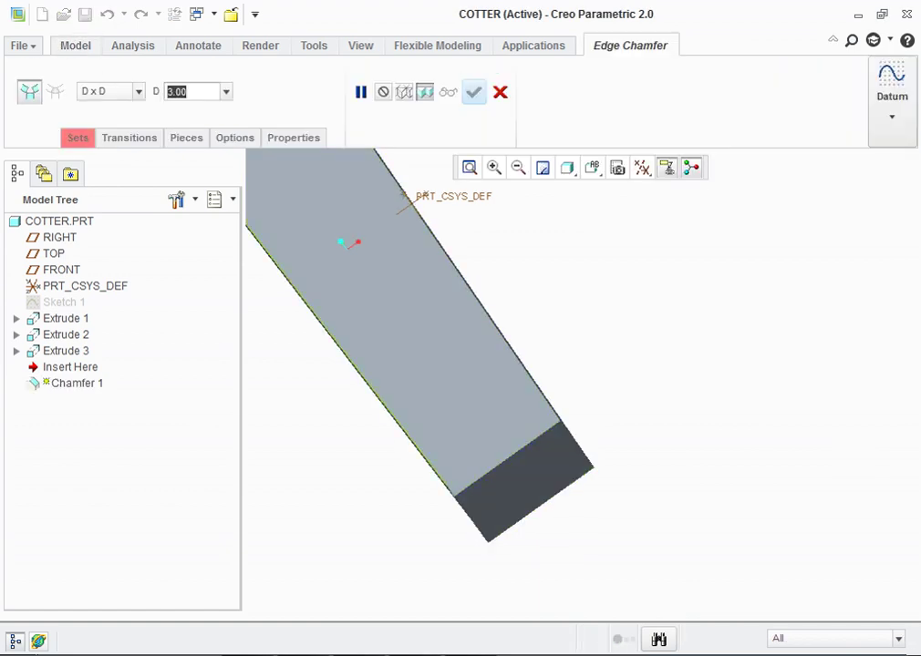
pyautogui.write('2')
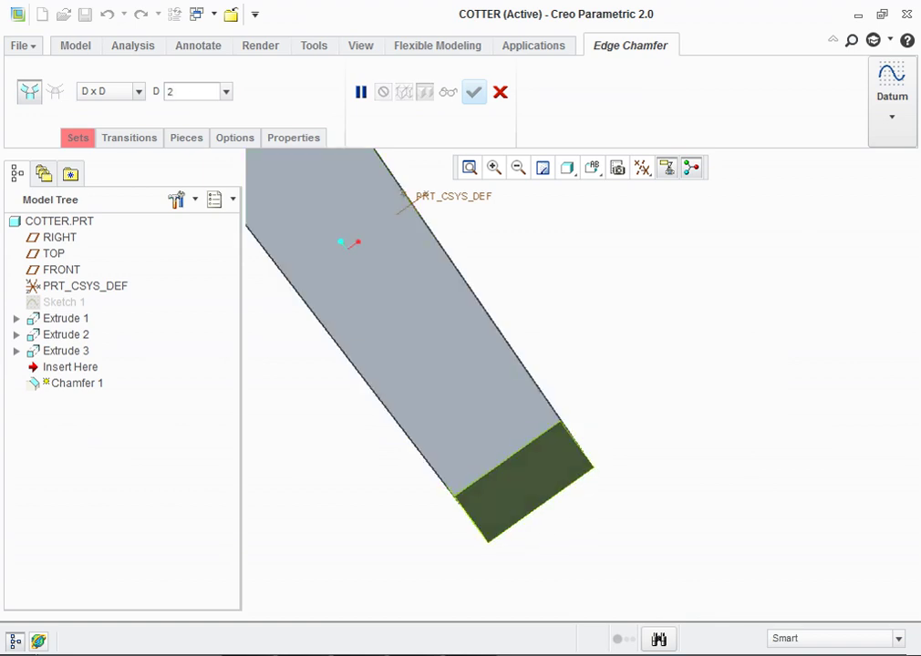
pyautogui.press('Return')
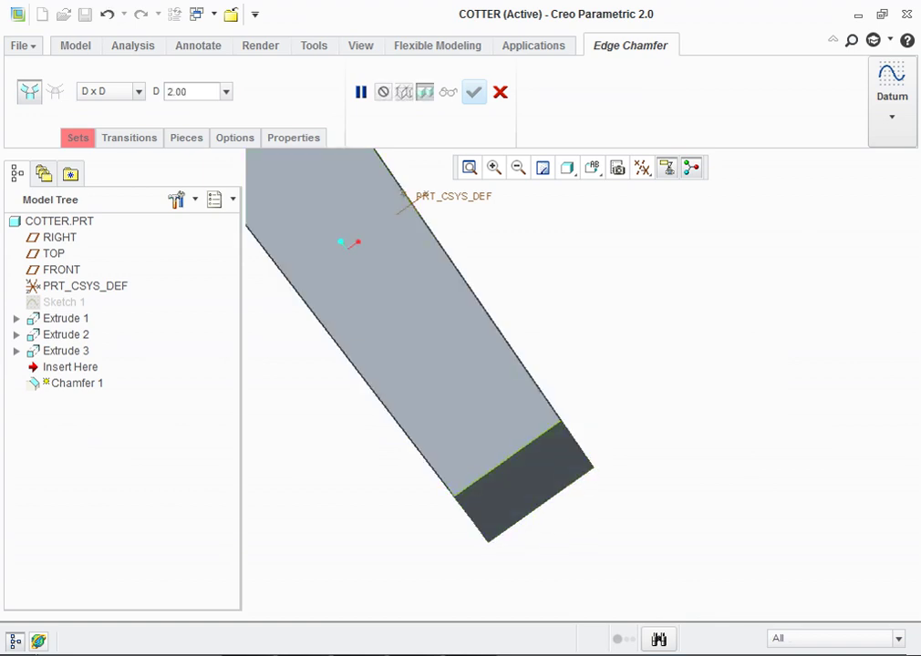
pyautogui.moveTo(548, 383); pyautogui.dragTo(583, 347, button='middle')
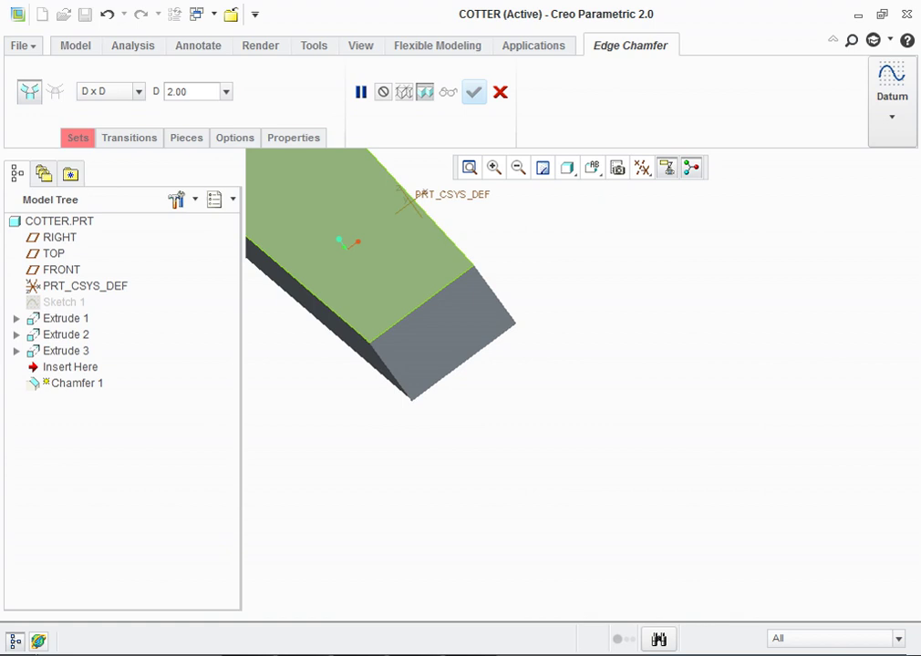
pyautogui.click(421, 304)
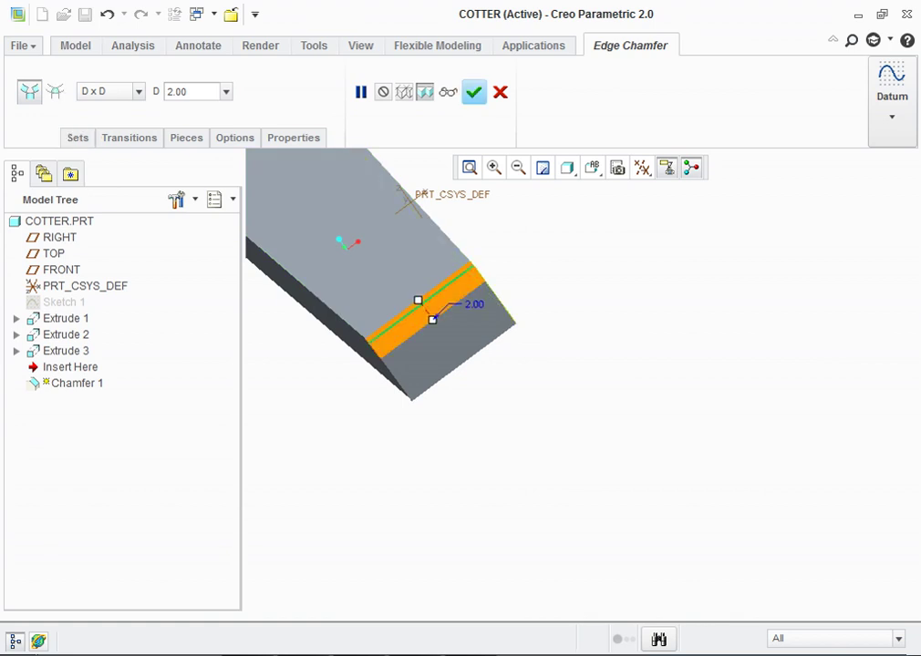
pyautogui.click(392, 374)
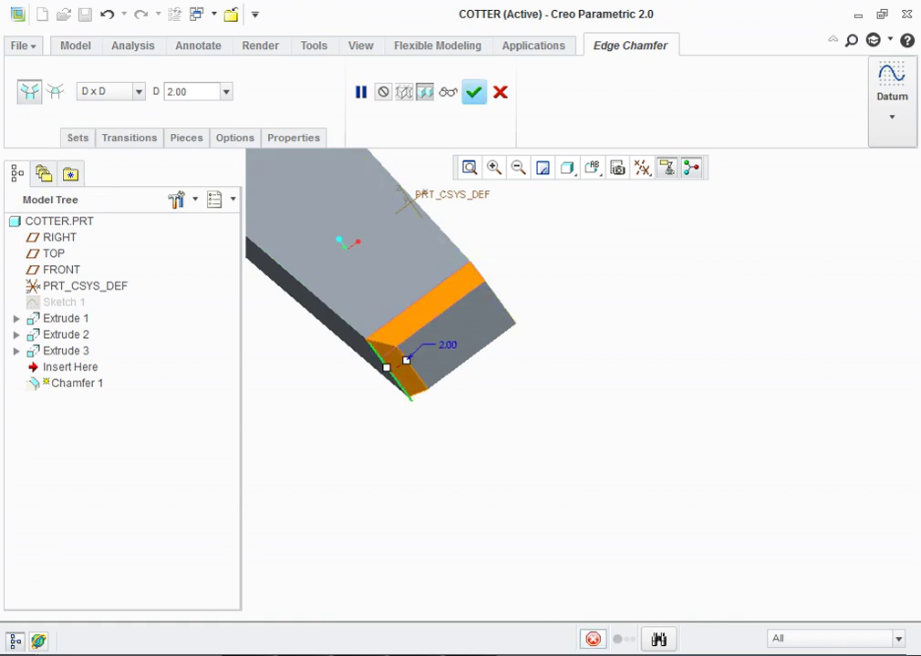
# Step: Add the far end's three edges to the chamfer and create Chamfer 1
pyautogui.moveTo(438, 346); pyautogui.dragTo(383, 246, button='middle')
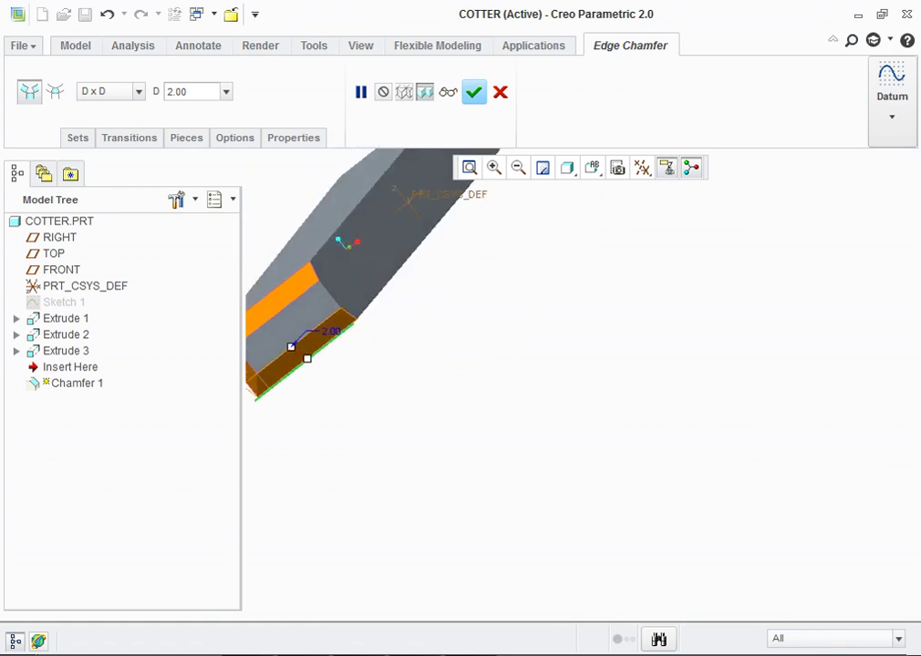
pyautogui.scroll(-2, 402, 292)
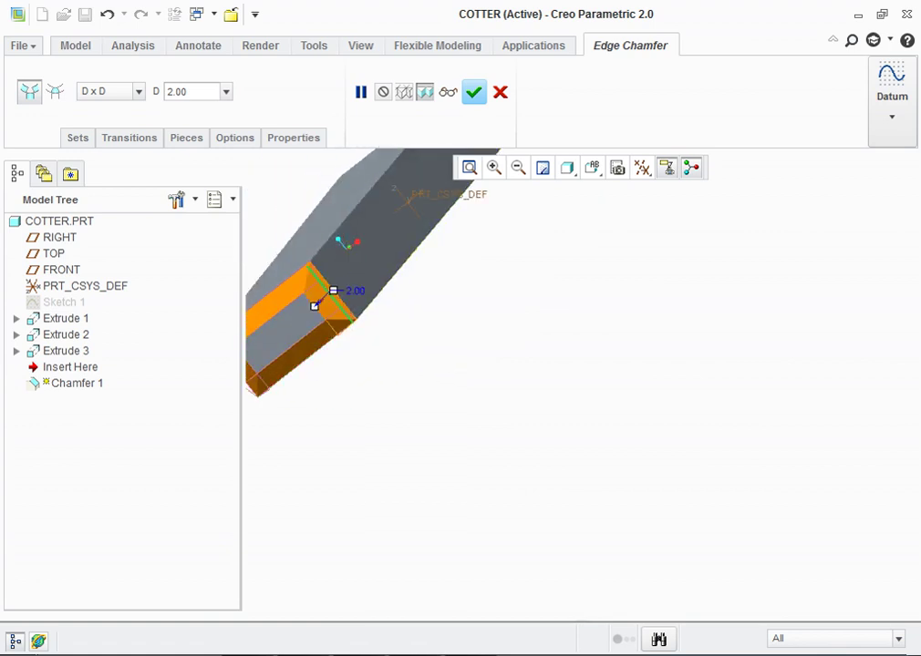
pyautogui.scroll(-2, 402, 291)
pyautogui.scroll(4, 379, 274)
pyautogui.moveTo(379, 274); pyautogui.dragTo(401, 274, button='middle')
pyautogui.scroll(-4, 379, 278)
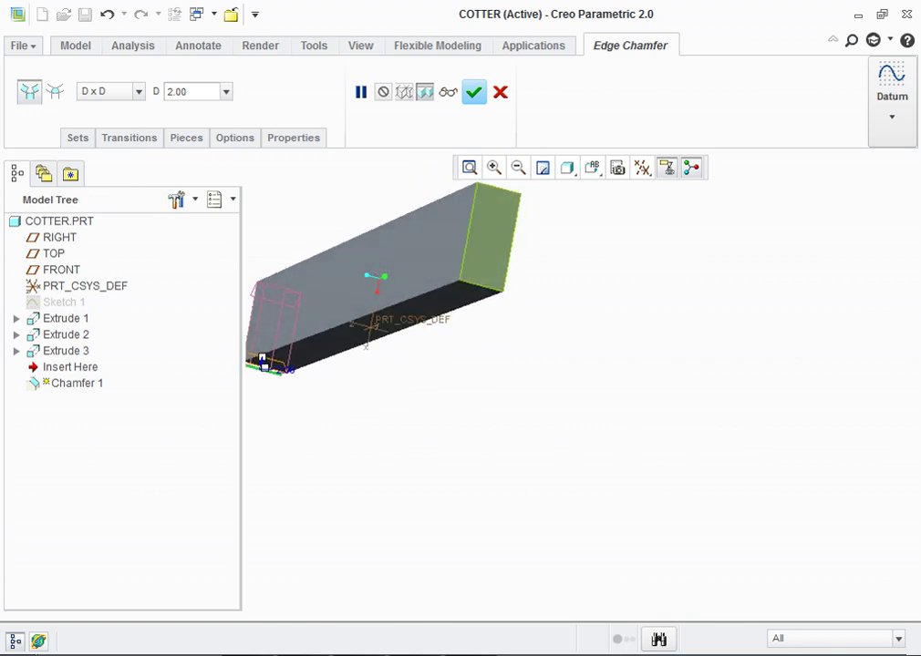
pyautogui.click(467, 239)
pyautogui.keyDown('ctrl'); pyautogui.click(495, 191); pyautogui.keyUp('ctrl')
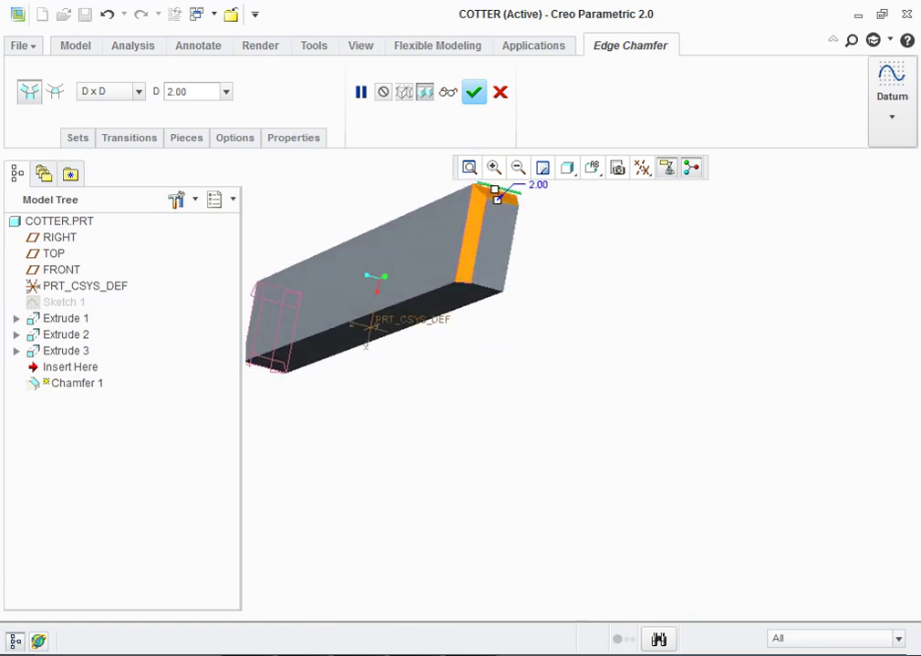
pyautogui.keyDown('ctrl'); pyautogui.click(502, 239); pyautogui.keyUp('ctrl')
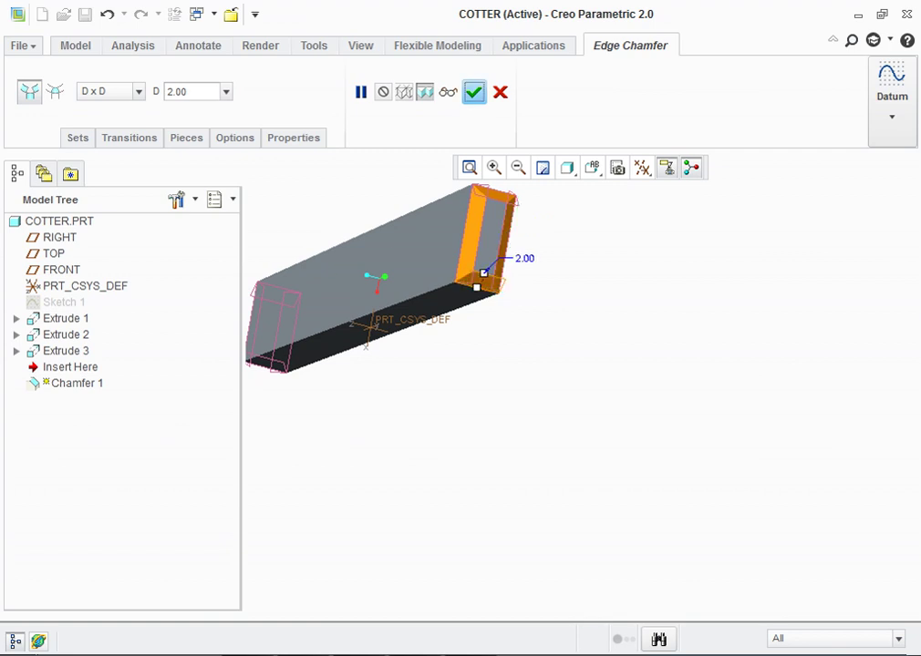
pyautogui.click(474, 91)
pyautogui.scroll(-2, 376, 278)
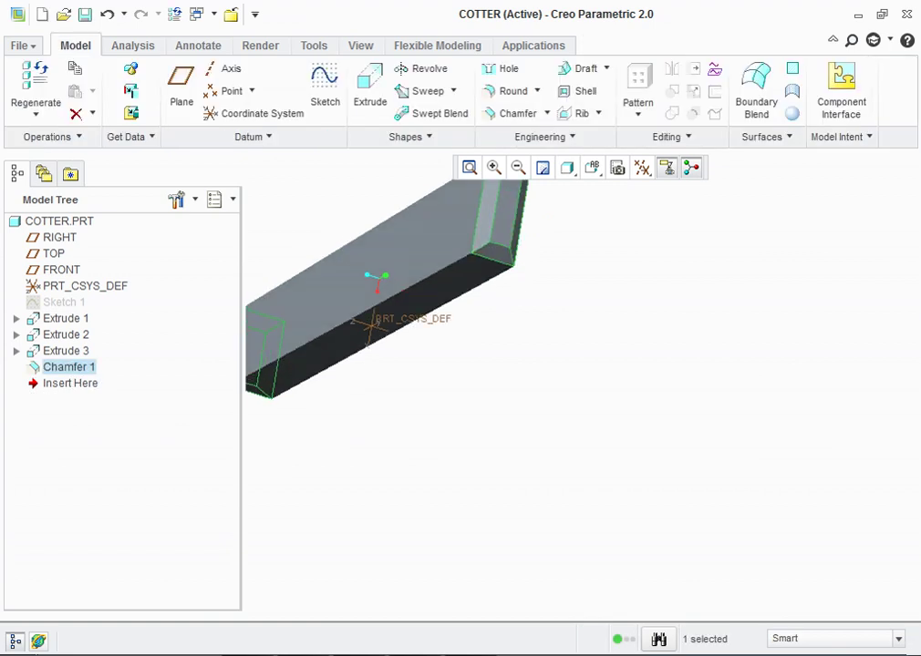
# Step: Return the part to the Standard Orientation from the saved view orientations
pyautogui.click(618, 168)
pyautogui.click(593, 168)
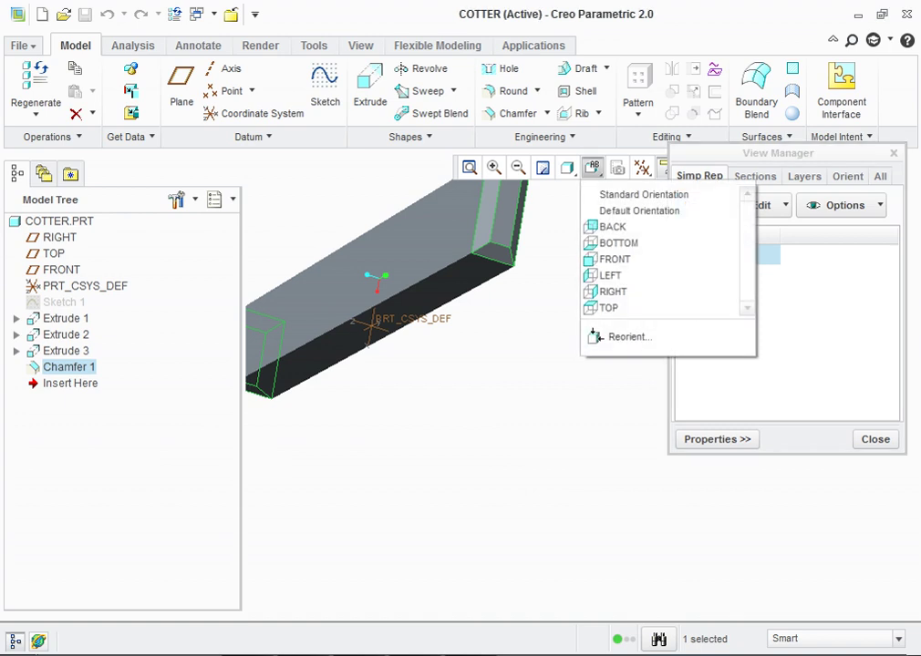
pyautogui.press('Escape')
pyautogui.click(875, 438)
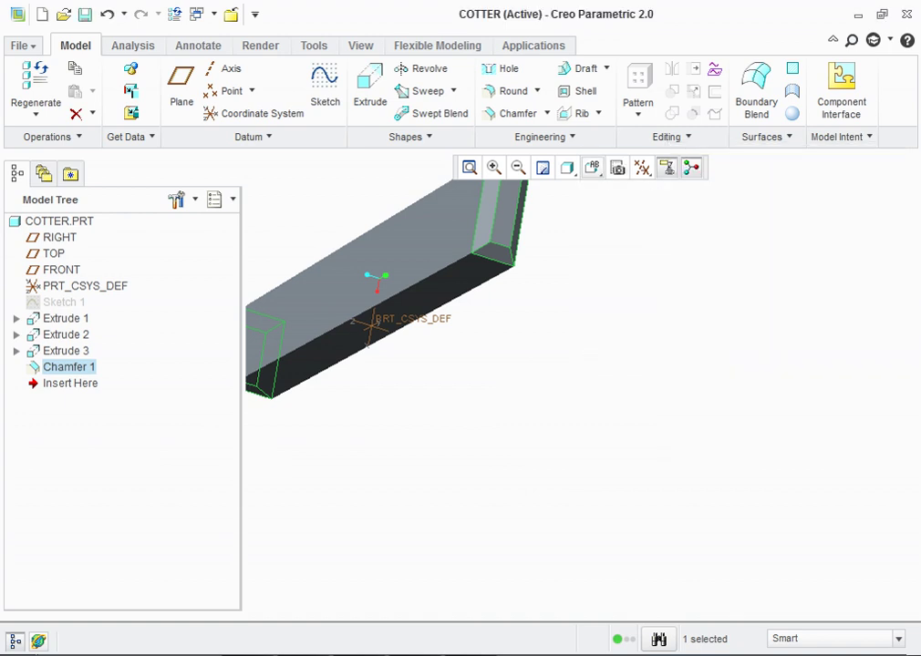
pyautogui.click(593, 168)
pyautogui.click(643, 194)
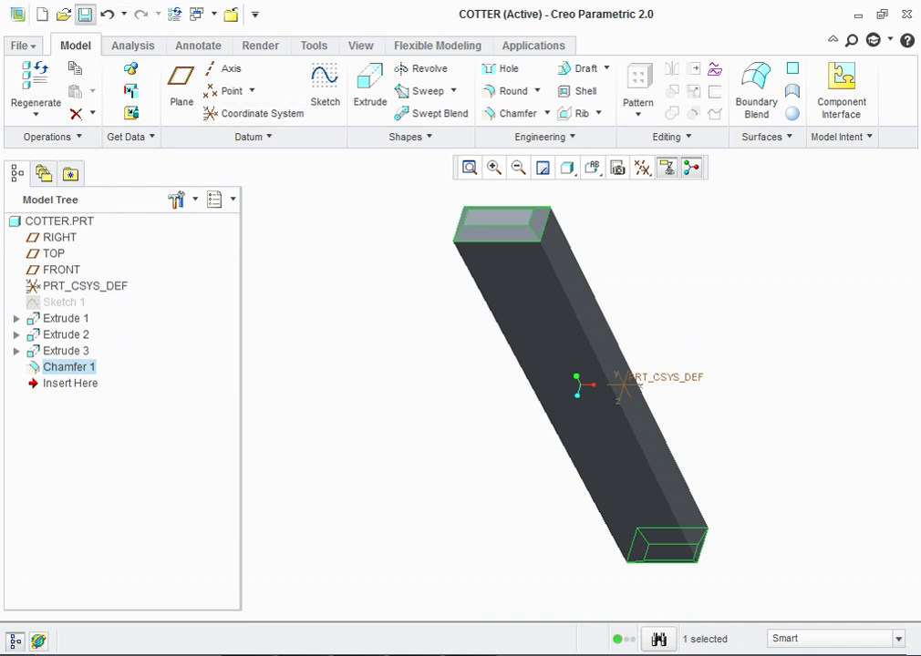
# Step: Save the COTTER part and close its window
pyautogui.click(84, 13)
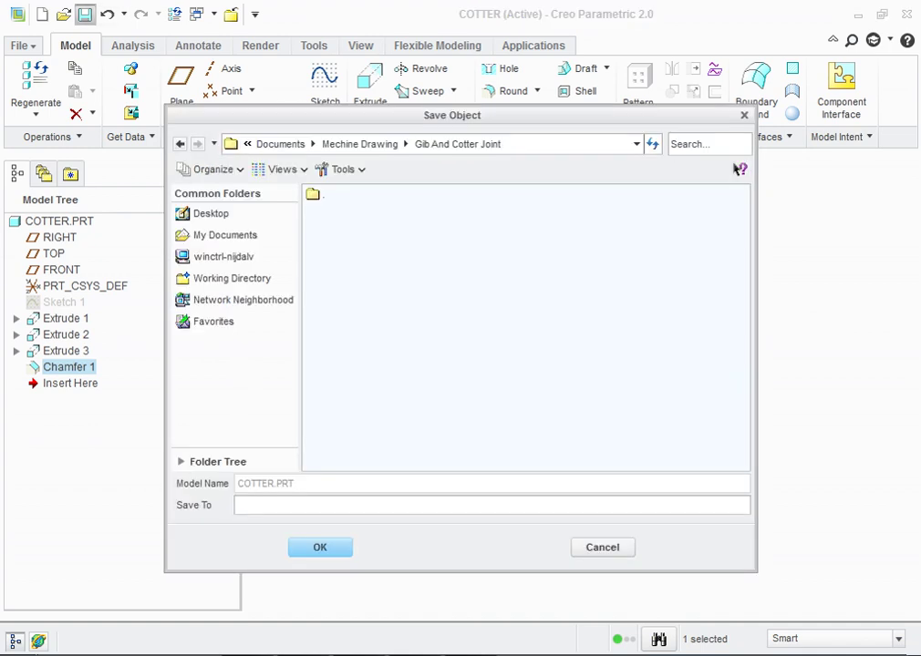
pyautogui.press('Return')
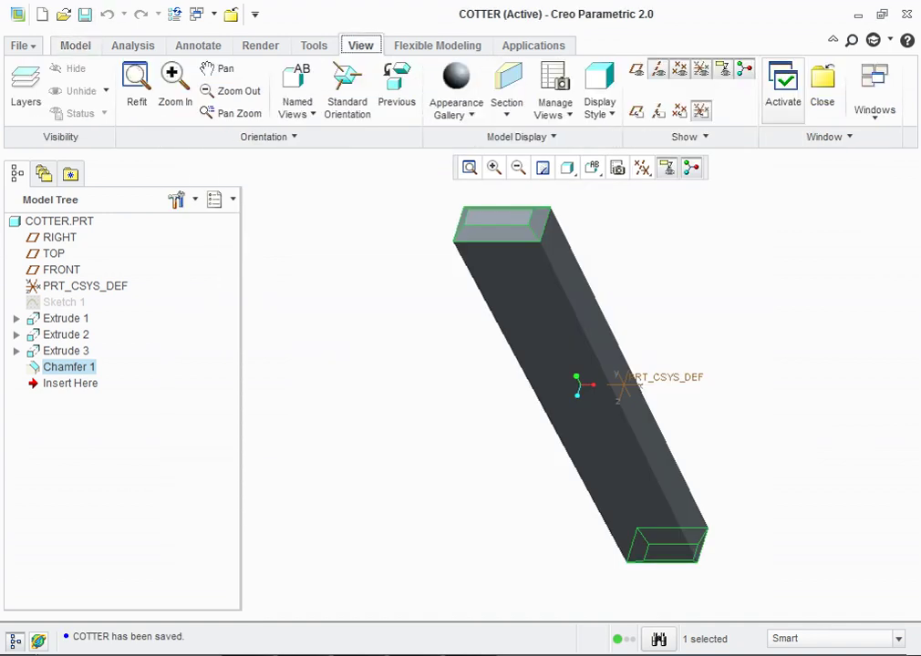
pyautogui.click(821, 89)
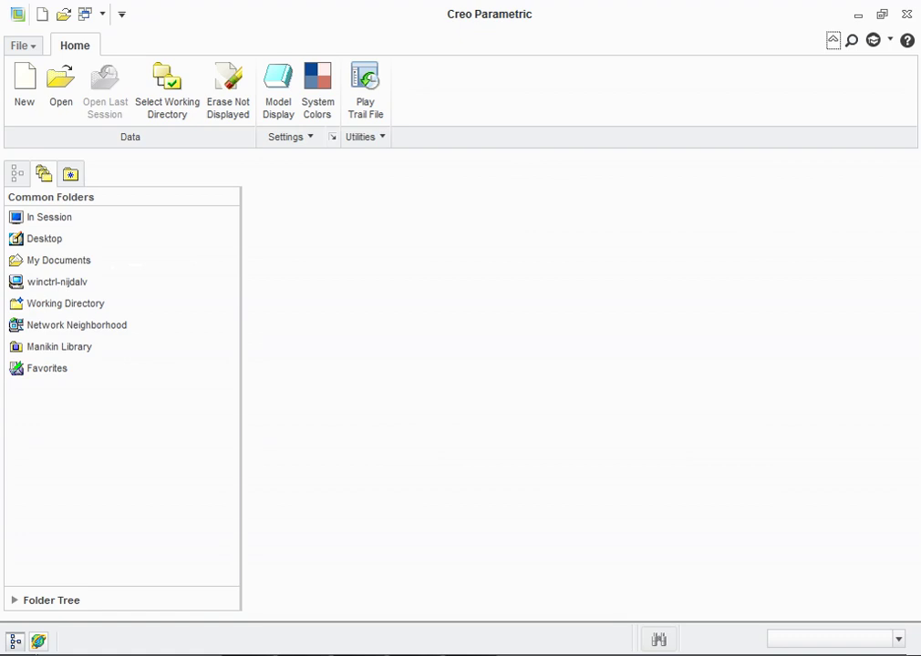
# Step: Create a new assembly named GibAndCotterJoint, removing the spaces after the illegal-characters error
pyautogui.click(23, 83)
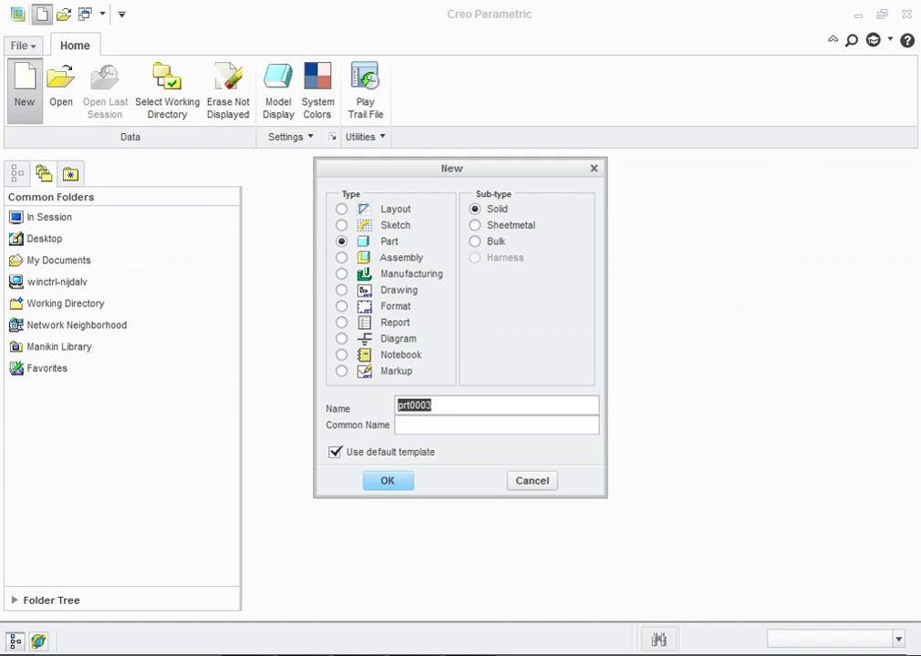
pyautogui.click(342, 257)
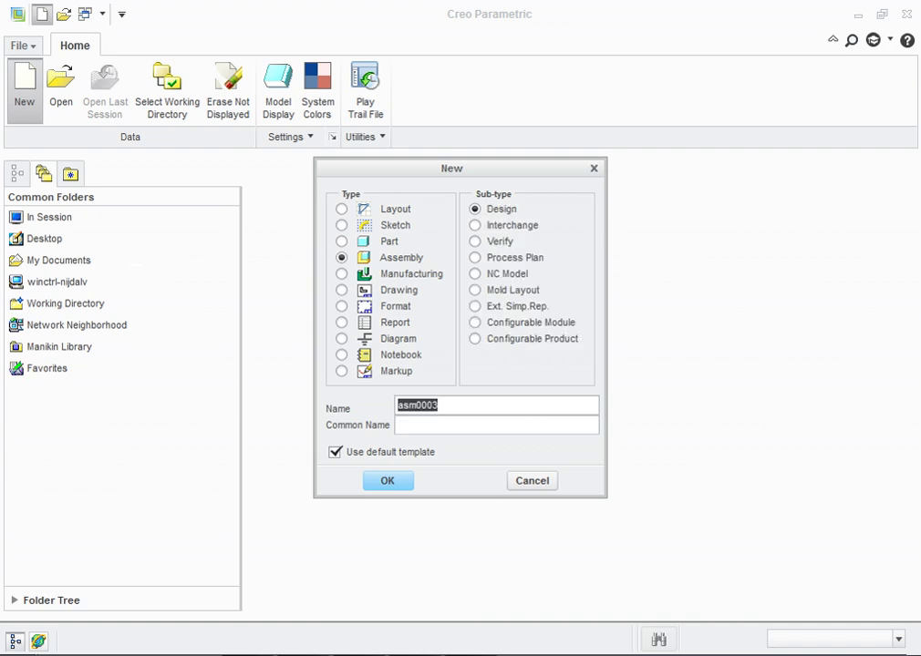
pyautogui.write('Gib ')
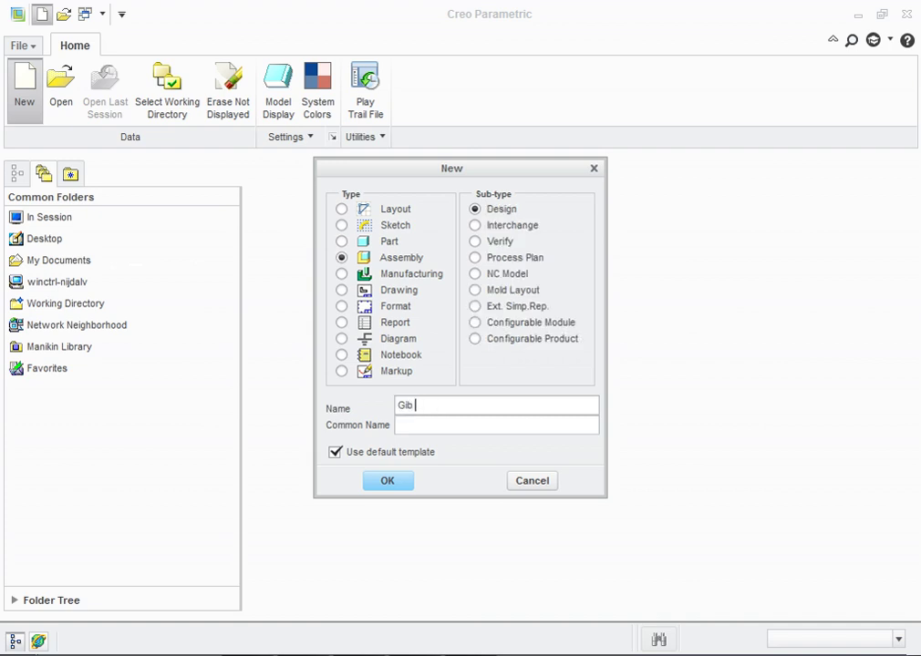
pyautogui.write('And Cotter Joint')
pyautogui.press('Return')
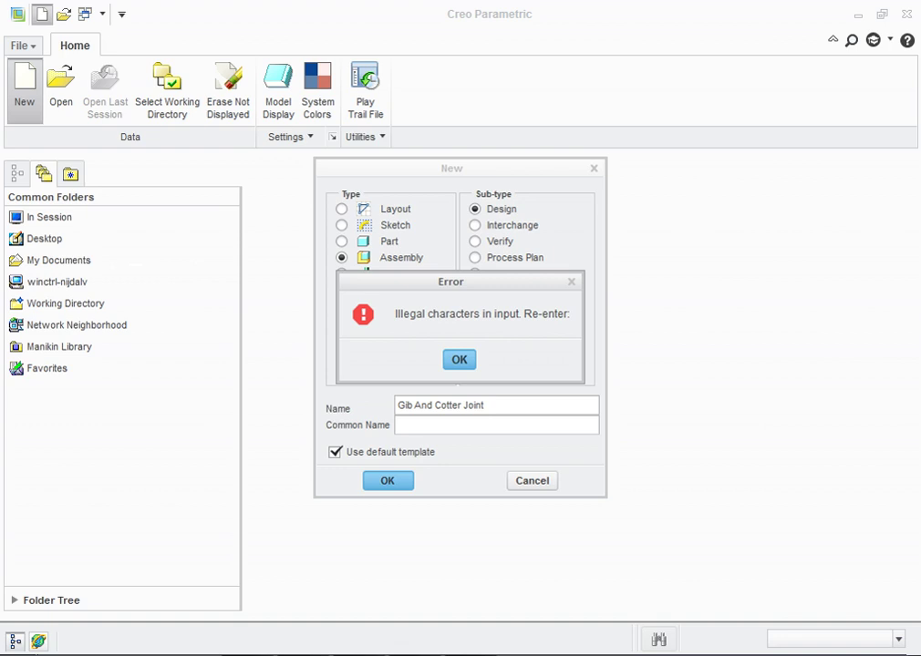
pyautogui.press('Return')
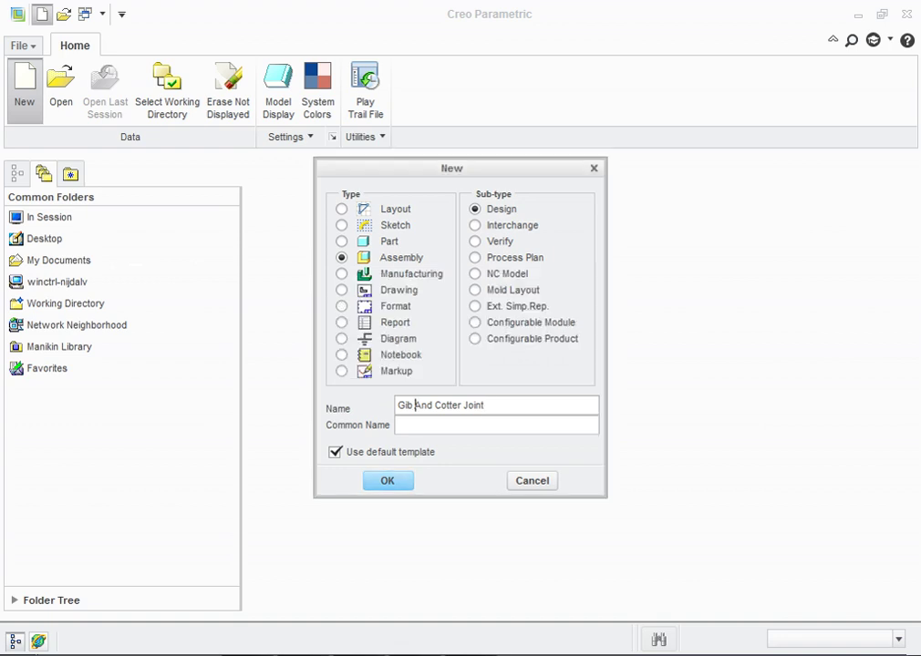
pyautogui.press('BackSpace')
pyautogui.press('BackSpace')
pyautogui.press('BackSpace')
pyautogui.press('Return')
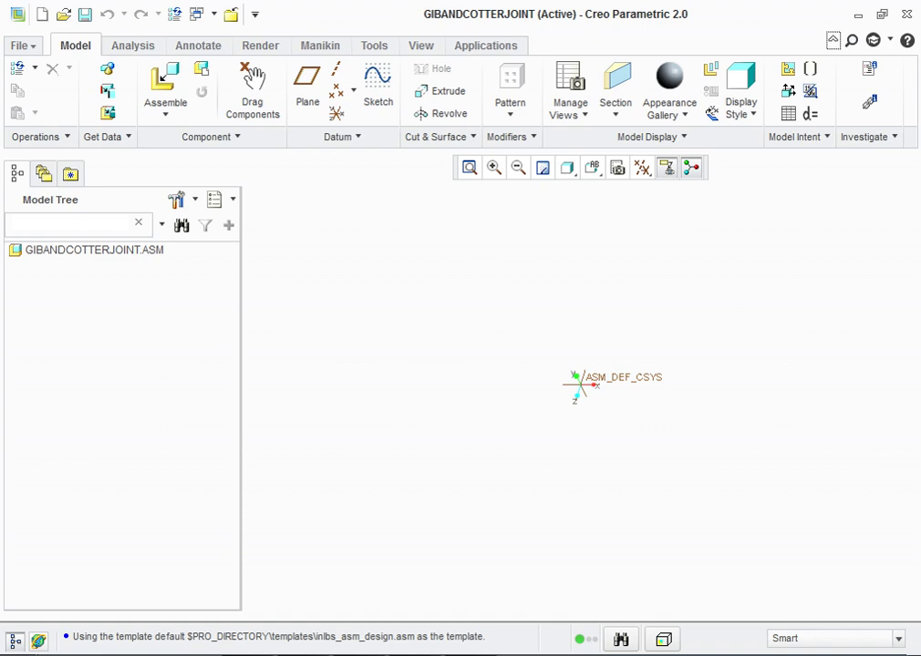
# Step: Show the datum planes and turn the empty assembly to a preset view orientation
pyautogui.click(642, 167)
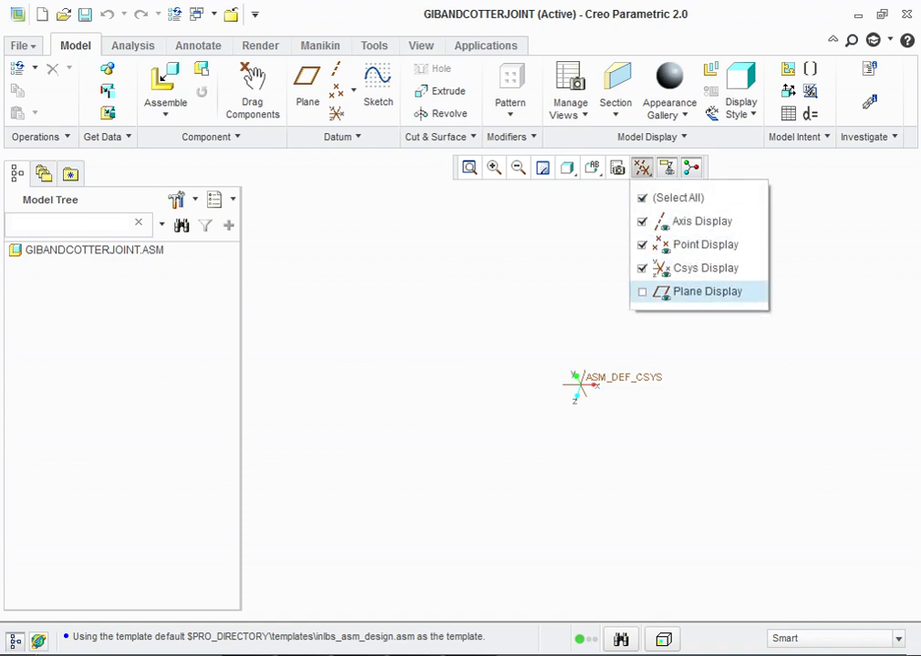
pyautogui.click(707, 290)
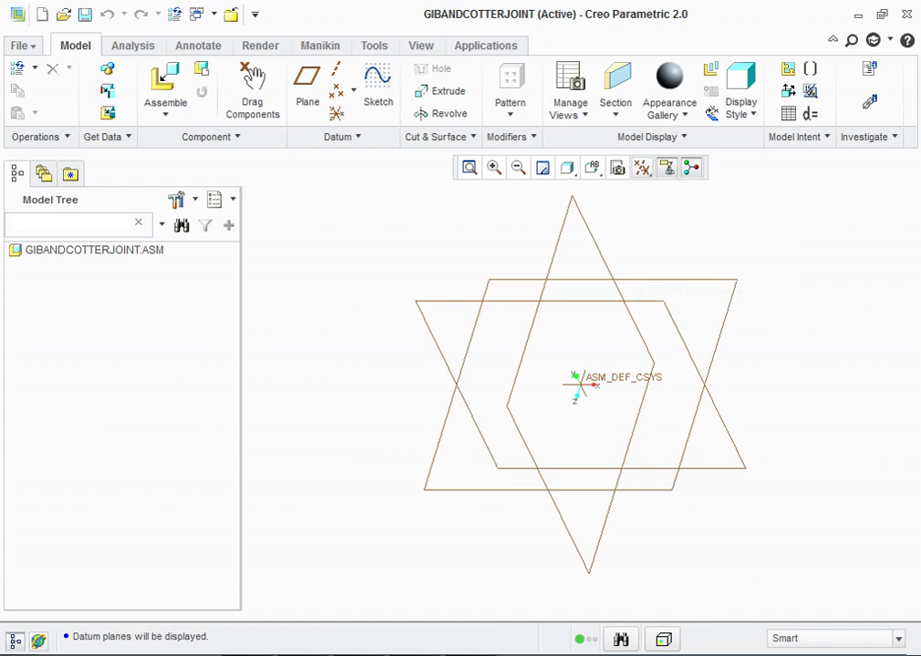
pyautogui.moveTo(584, 383); pyautogui.dragTo(638, 383, button='middle')
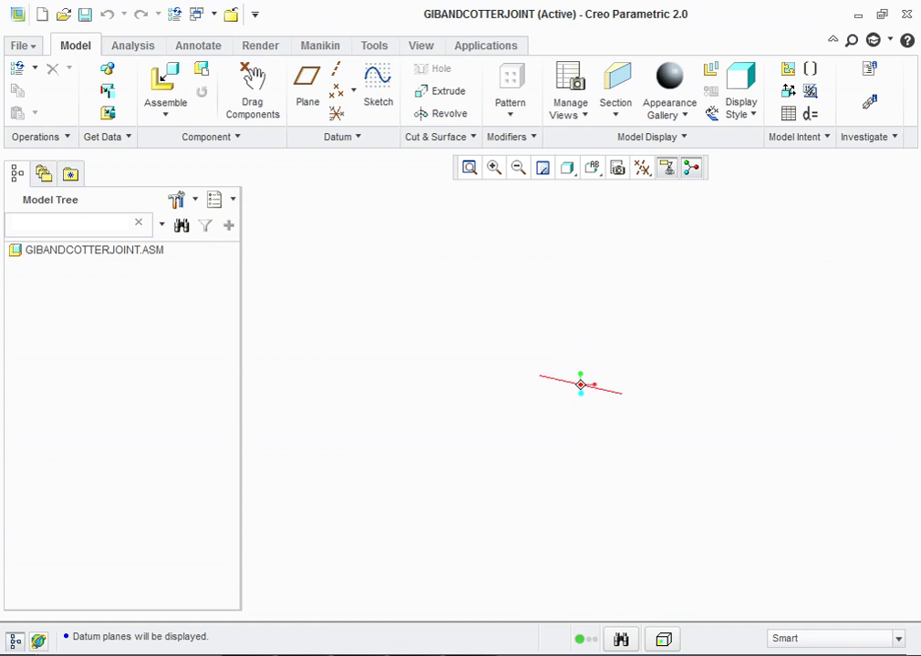
pyautogui.click(591, 168)
pyautogui.click(592, 168)
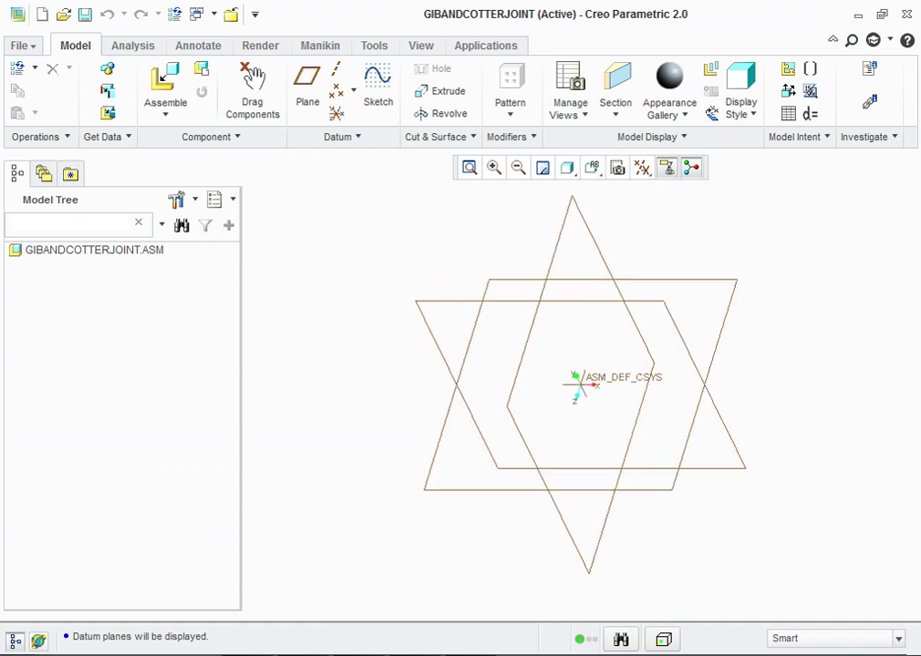
# Step: Hide the datum planes again and open the part browser to assemble a component
pyautogui.click(642, 168)
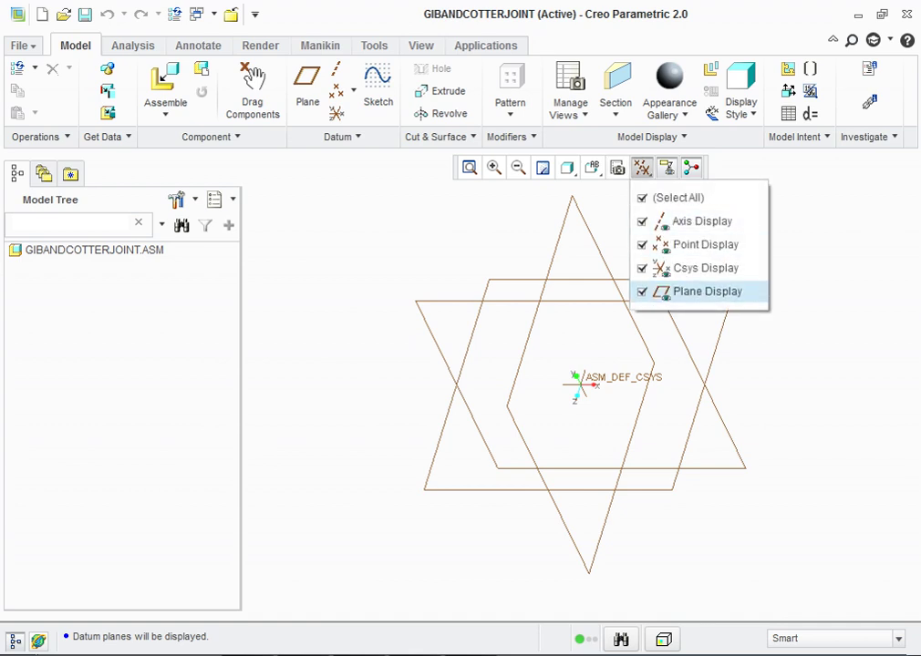
pyautogui.click(707, 291)
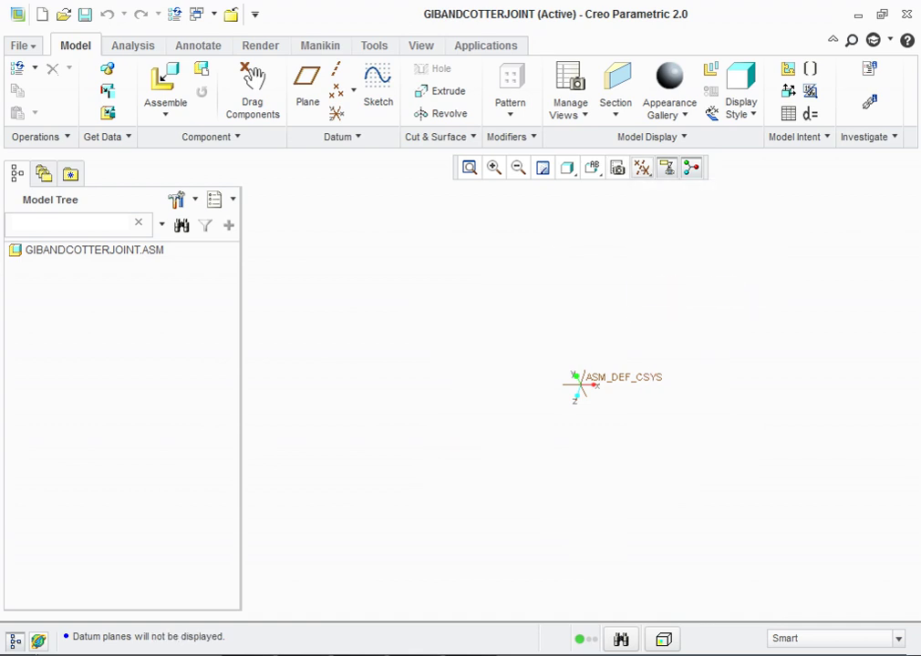
pyautogui.click(165, 86)
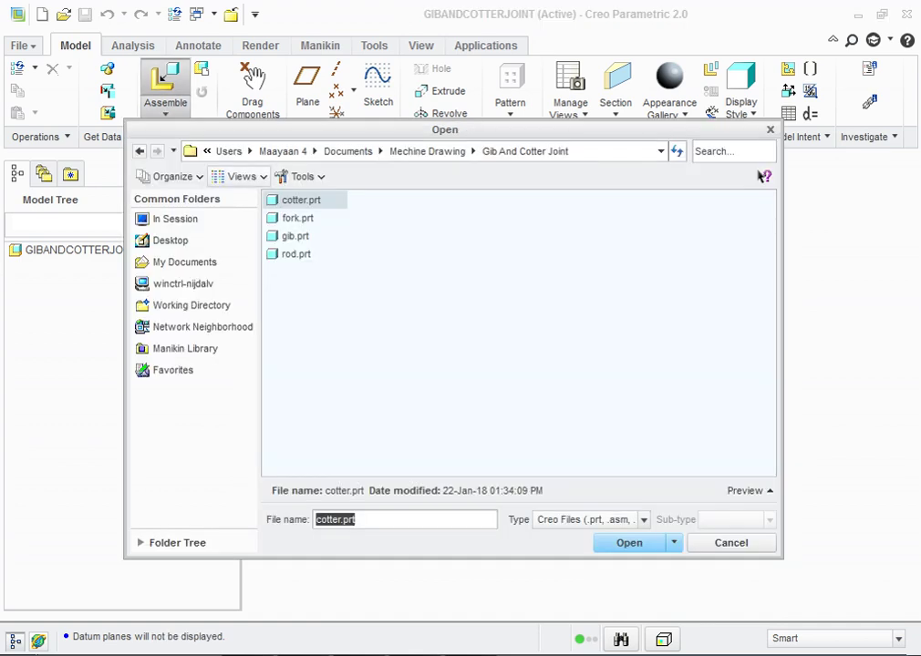
# Step: Load fork.prt and fix it in place as the assembly's first component
pyautogui.click(297, 218)
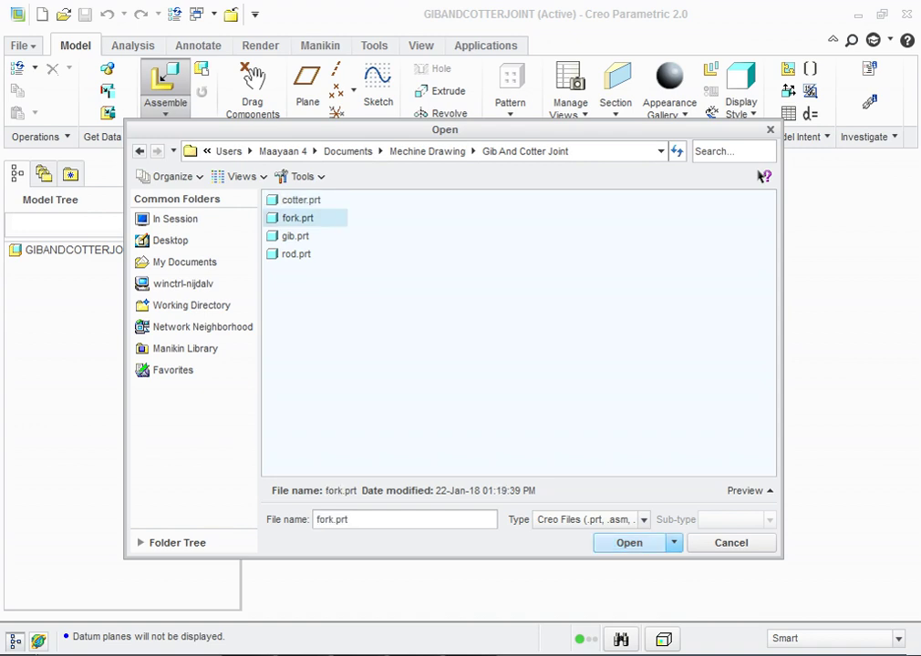
pyautogui.click(630, 542)
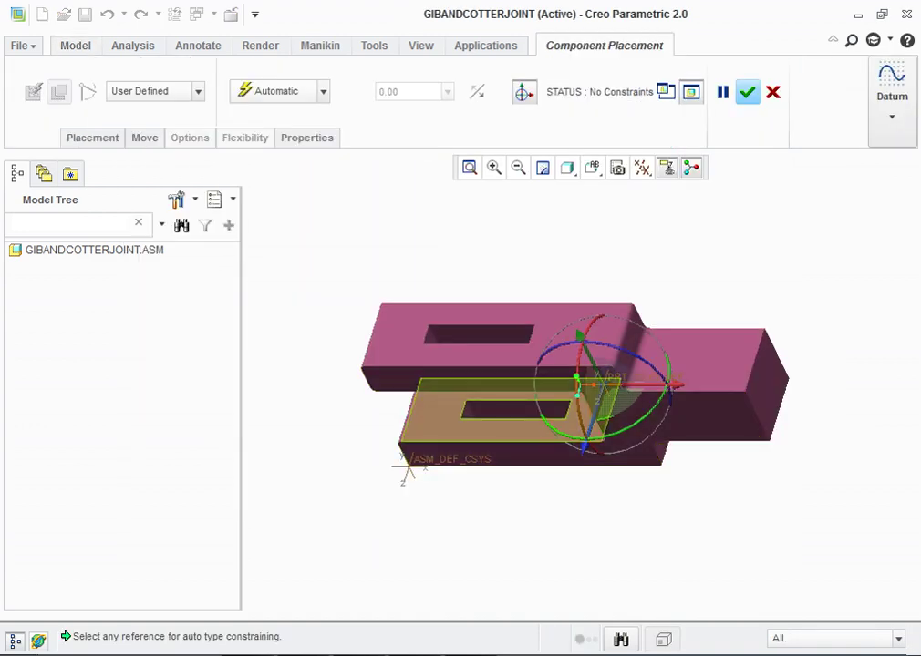
pyautogui.click(323, 91)
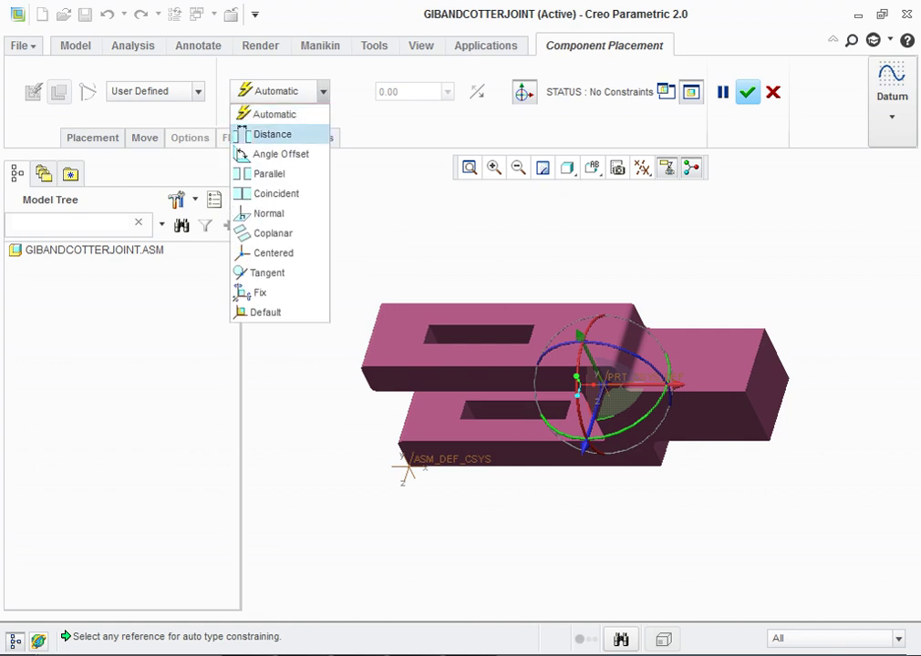
pyautogui.click(255, 291)
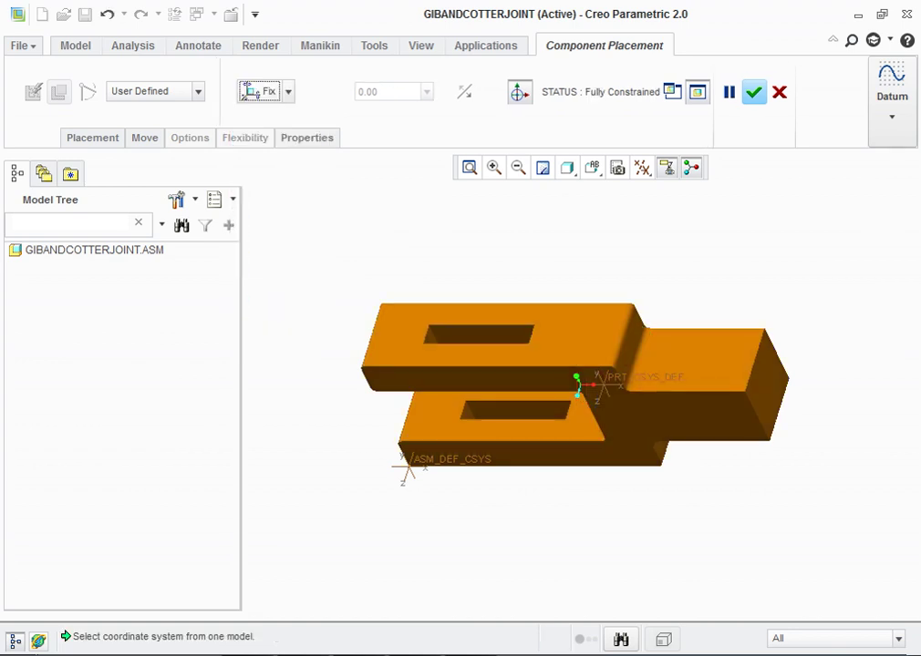
pyautogui.click(753, 91)
pyautogui.moveTo(584, 365)
pyautogui.mouseDown(button='middle')
pyautogui.moveTo(583, 438)
pyautogui.moveTo(593, 383)
pyautogui.mouseUp(button='middle')
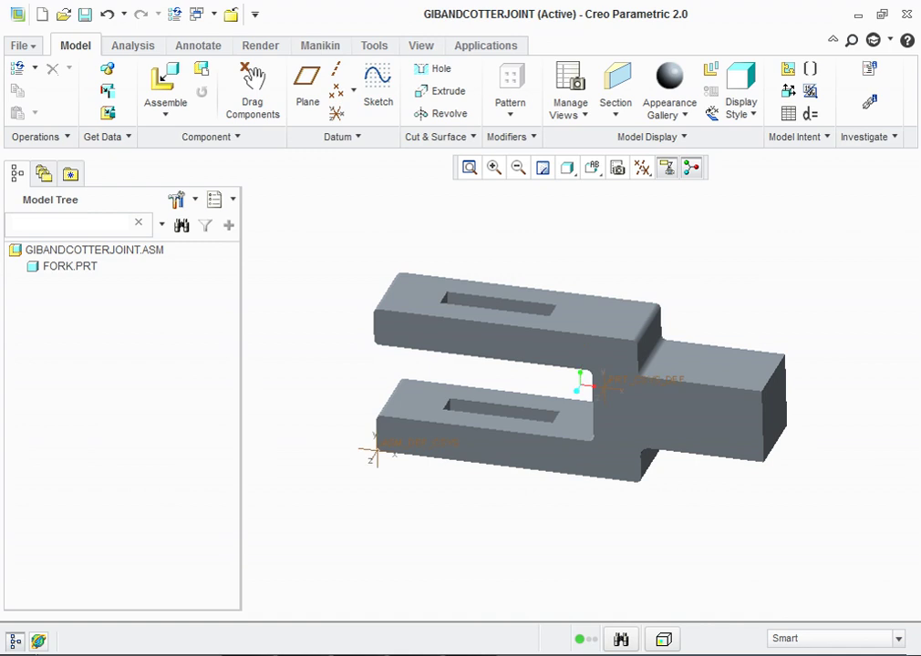
pyautogui.click(165, 82)
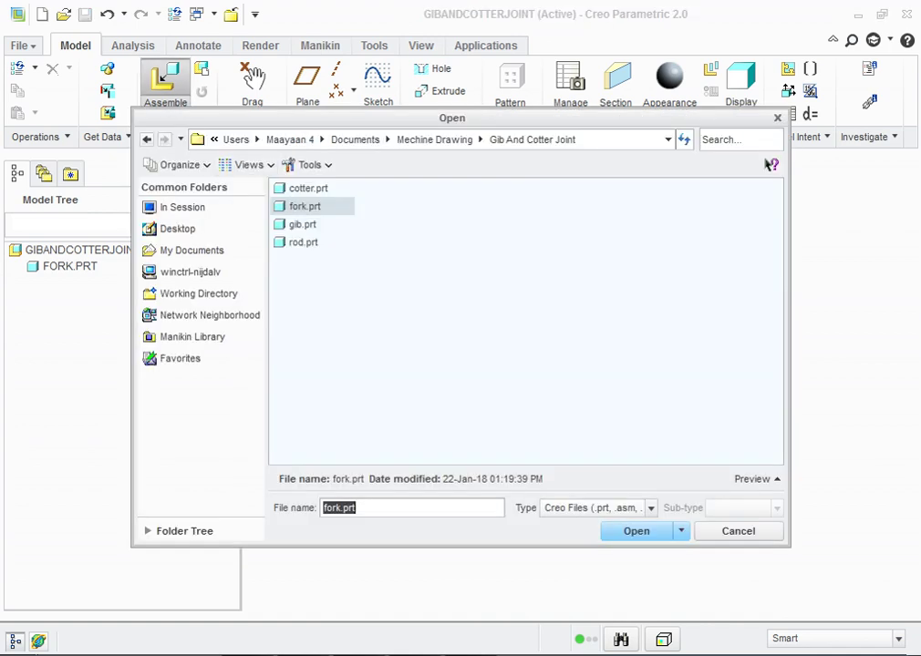
# Step: Load rod.prt into the assembly and drag it beside the fork
pyautogui.click(303, 242)
pyautogui.press('Return')
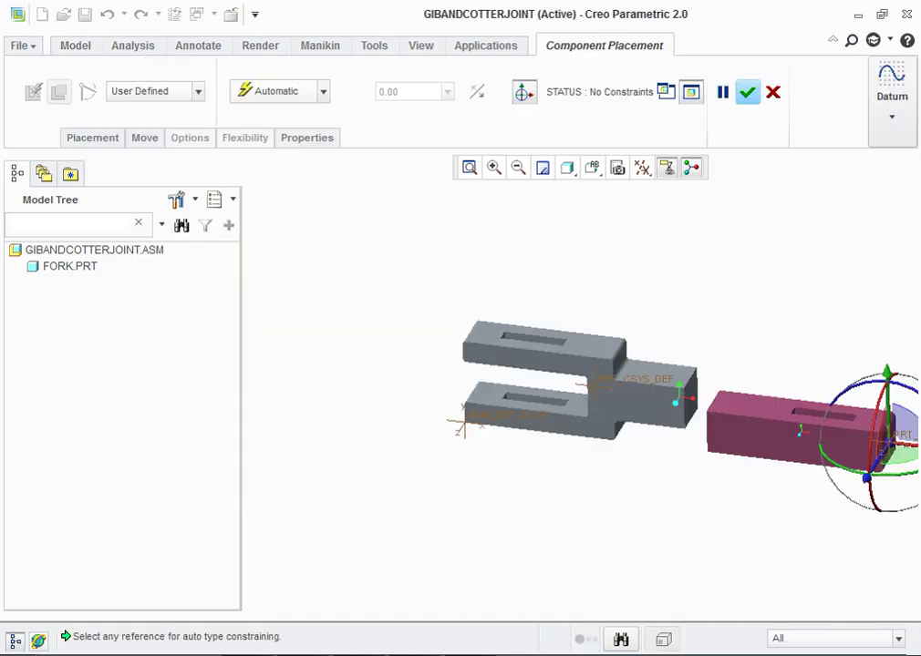
pyautogui.moveTo(903, 453); pyautogui.dragTo(412, 394)
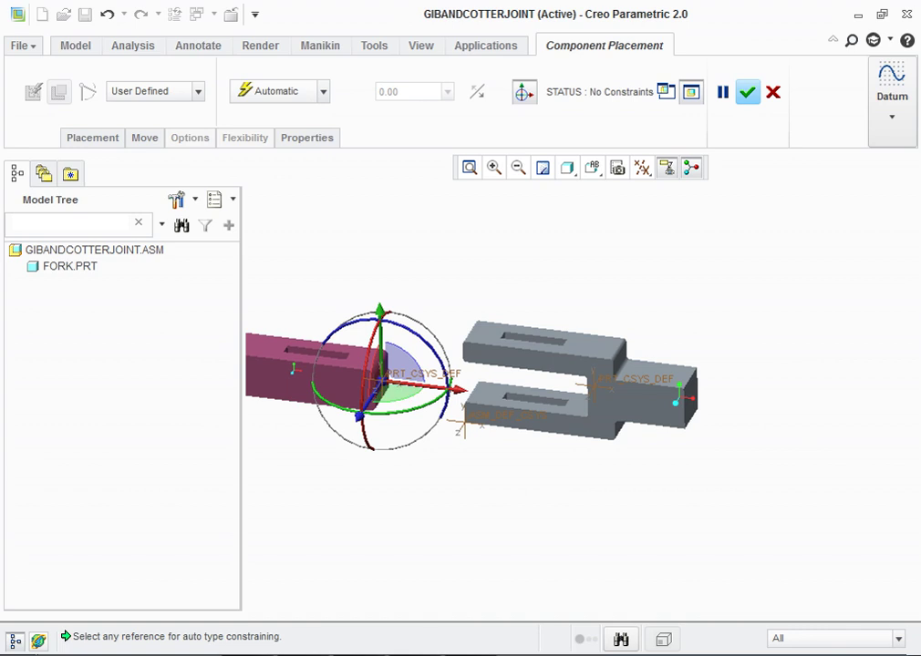
pyautogui.moveTo(547, 410); pyautogui.dragTo(565, 456, button='middle')
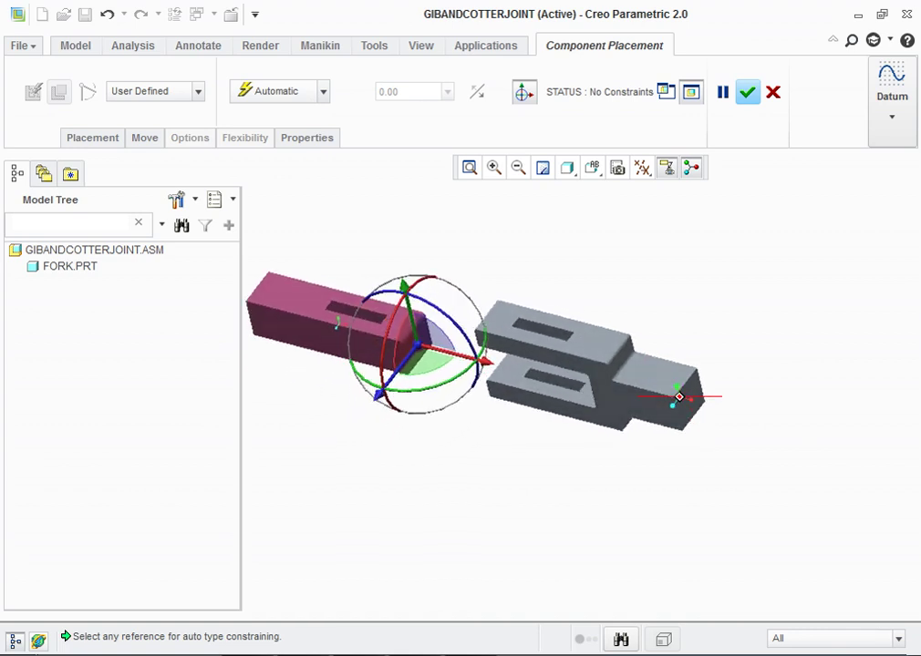
# Step: Make a rod face Coincident with a matching fork face
pyautogui.click(322, 92)
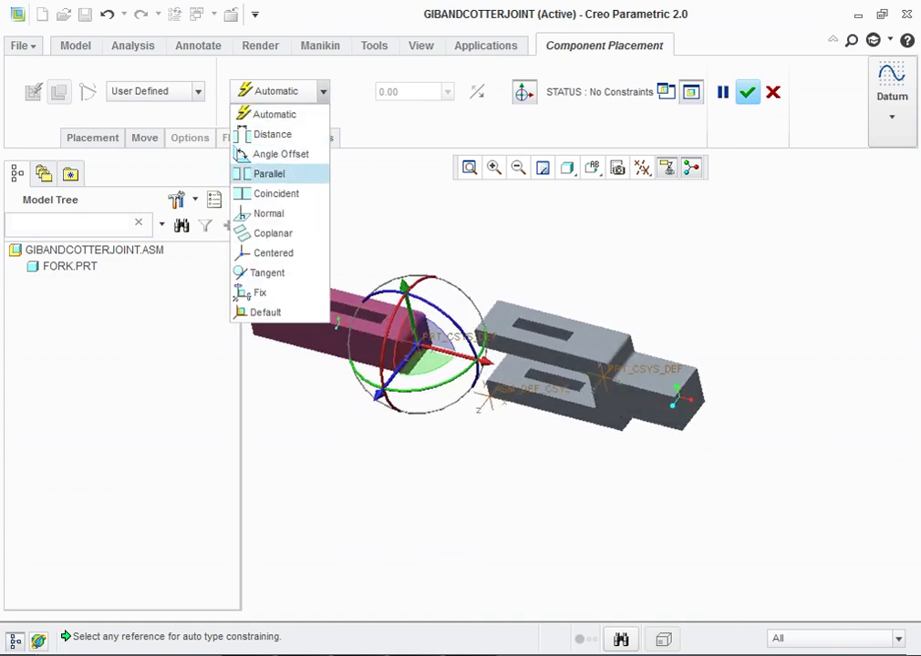
pyautogui.click(275, 193)
pyautogui.click(310, 310)
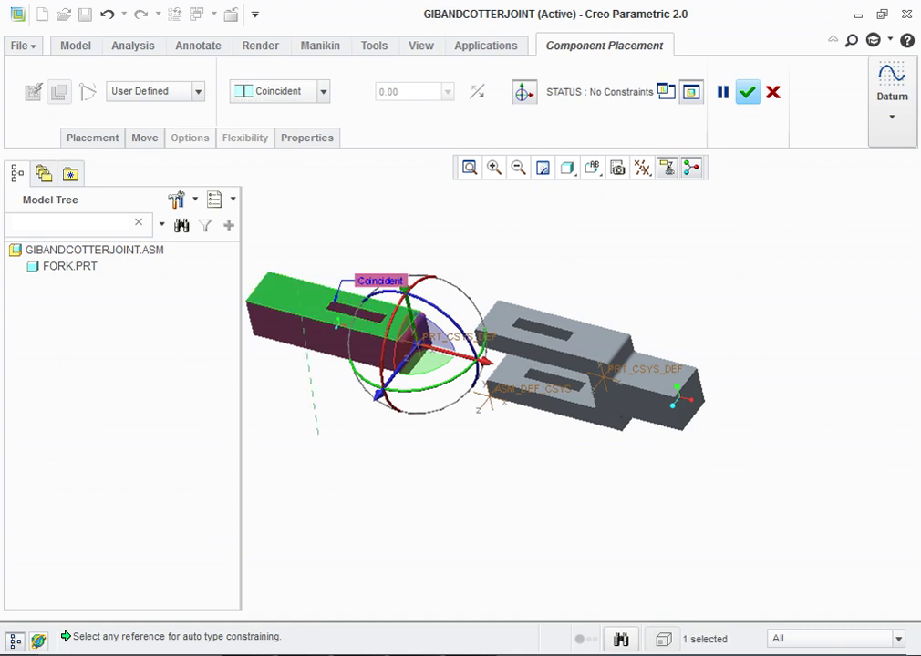
pyautogui.moveTo(547, 411); pyautogui.dragTo(680, 397, button='middle')
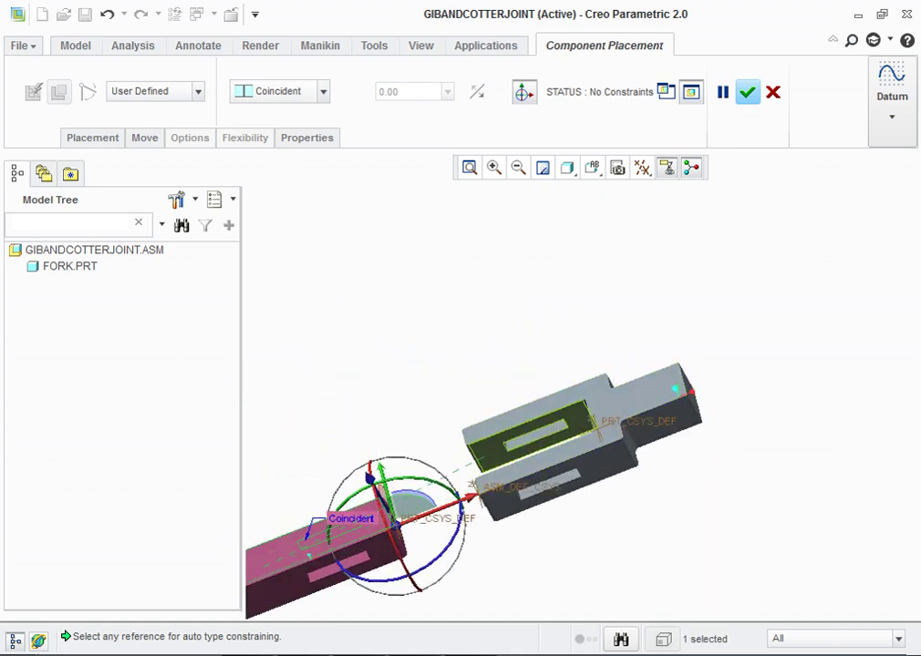
pyautogui.click(679, 396)
pyautogui.moveTo(680, 396); pyautogui.dragTo(629, 364, button='middle')
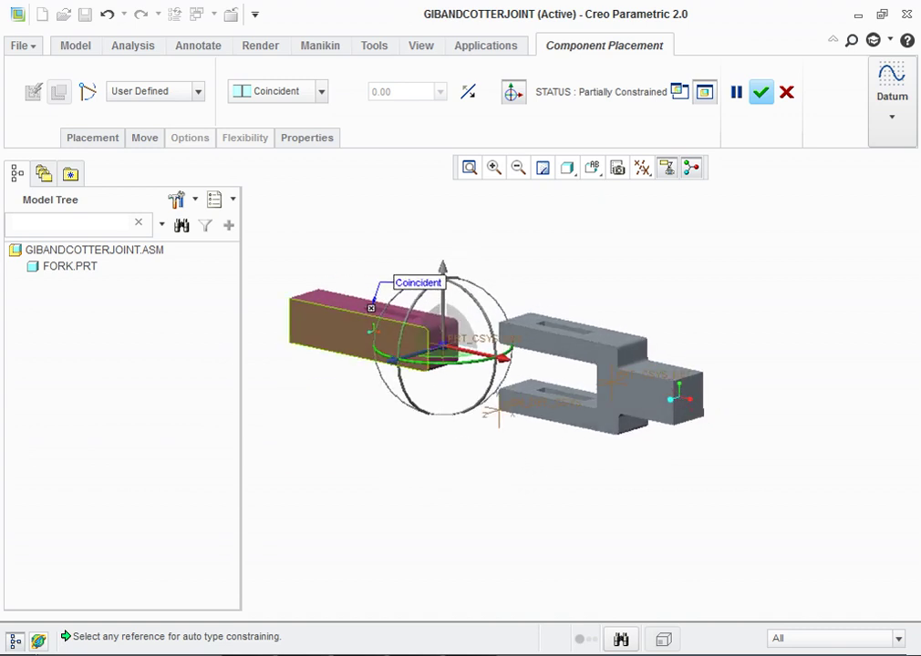
# Step: Make the rod's end face Coincident with the fork's inner face and accept the fully constrained rod
pyautogui.click(362, 327)
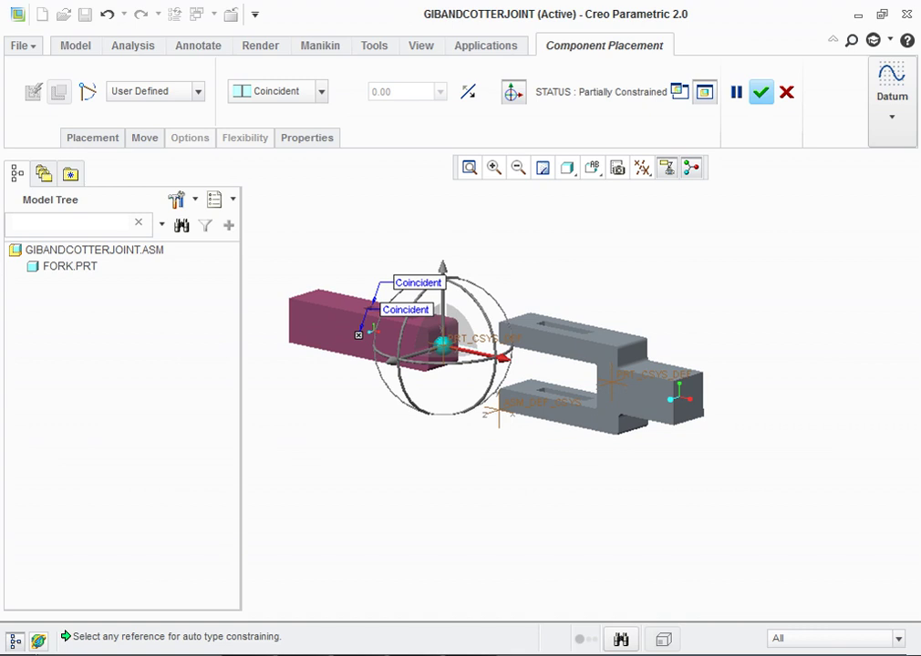
pyautogui.scroll(3, 447, 342)
pyautogui.scroll(2, 447, 342)
pyautogui.click(492, 433)
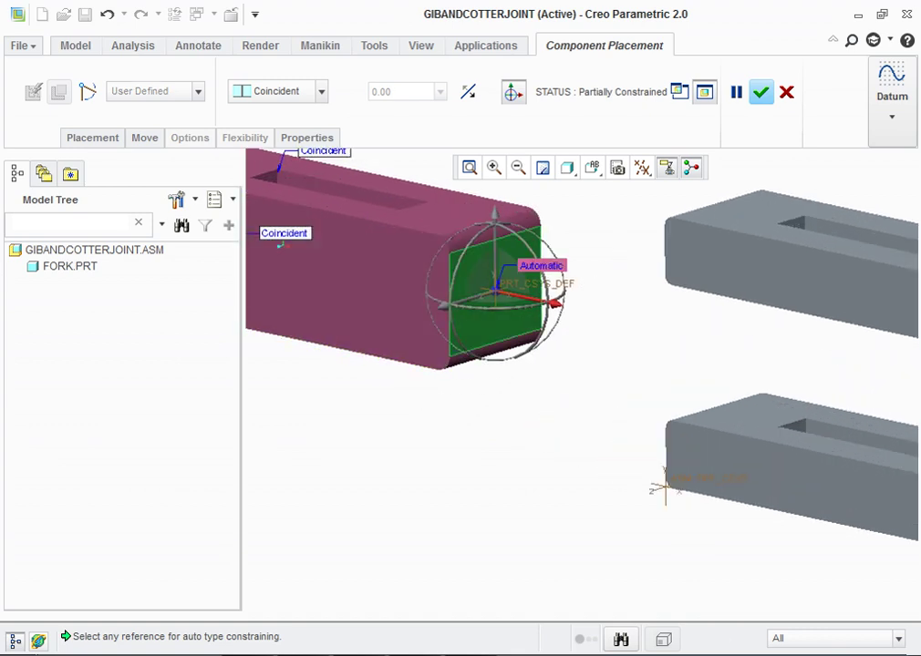
pyautogui.scroll(-1, 492, 433)
pyautogui.click(321, 91)
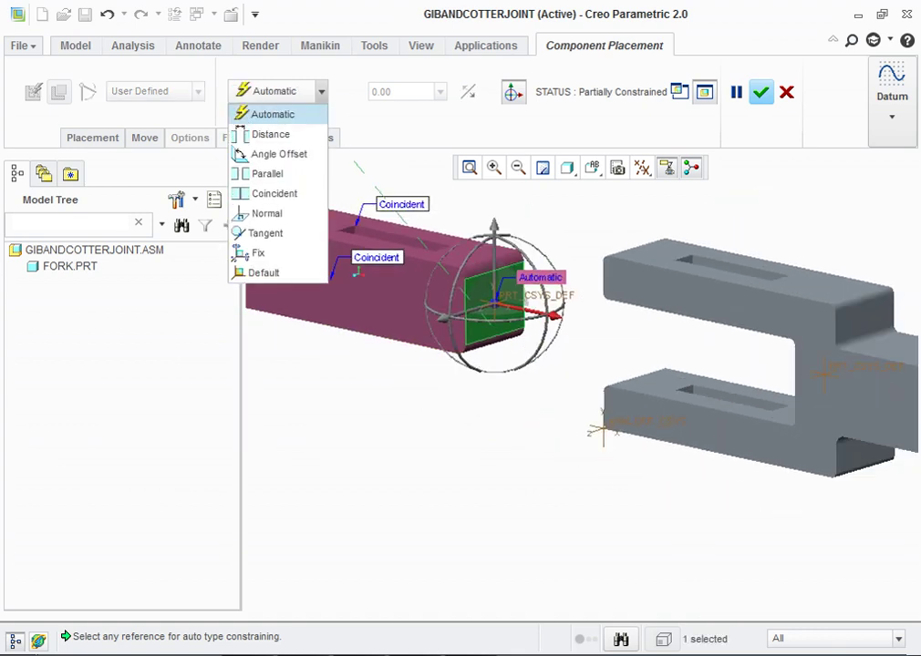
pyautogui.click(273, 194)
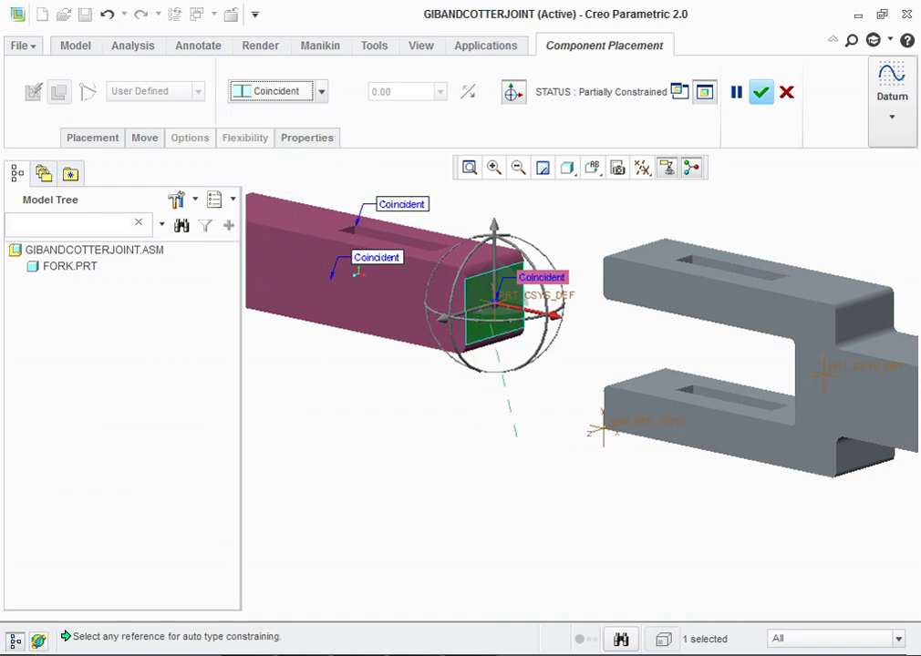
pyautogui.moveTo(547, 410)
pyautogui.mouseDown(button='middle')
pyautogui.moveTo(547, 346)
pyautogui.moveTo(547, 383)
pyautogui.mouseUp(button='middle')
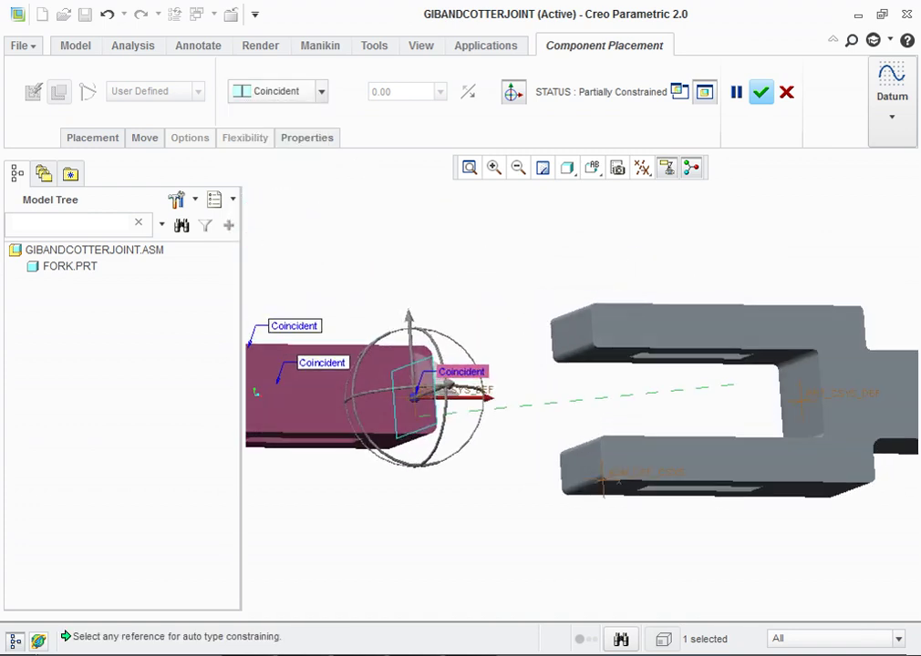
pyautogui.click(793, 401)
pyautogui.moveTo(583, 383)
pyautogui.mouseDown(button='middle')
pyautogui.moveTo(583, 483)
pyautogui.moveTo(565, 428)
pyautogui.moveTo(600, 351)
pyautogui.mouseUp(button='middle')
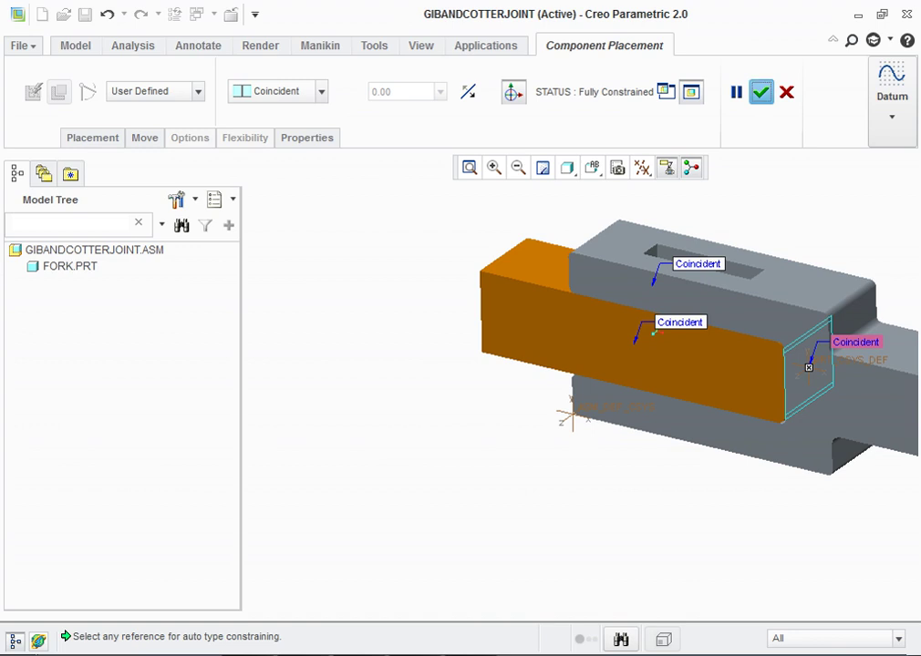
pyautogui.middleClick(655, 425)
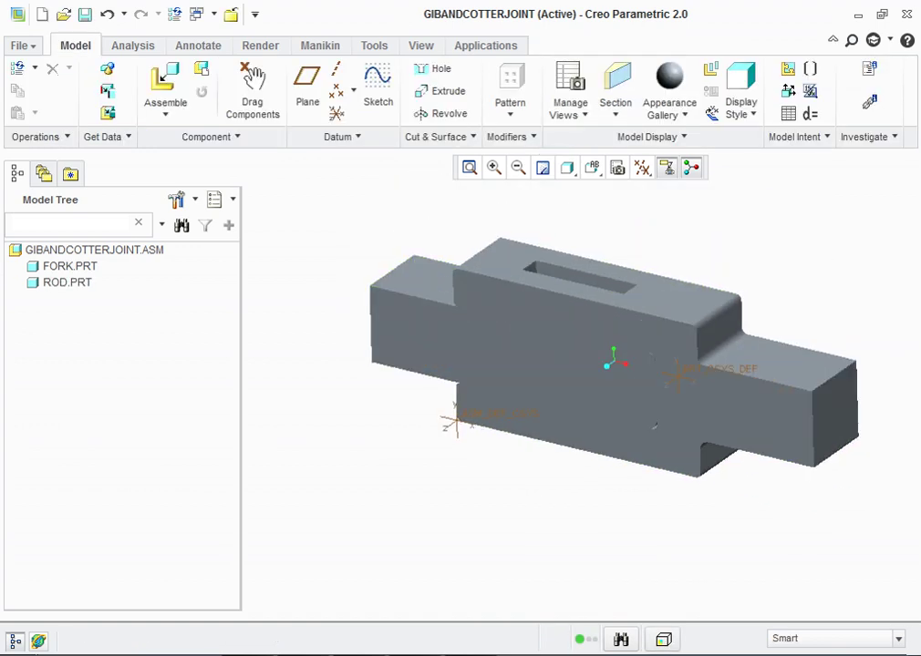
pyautogui.scroll(-2, 648, 426)
pyautogui.scroll(-2, 640, 427)
pyautogui.scroll(1, 583, 428)
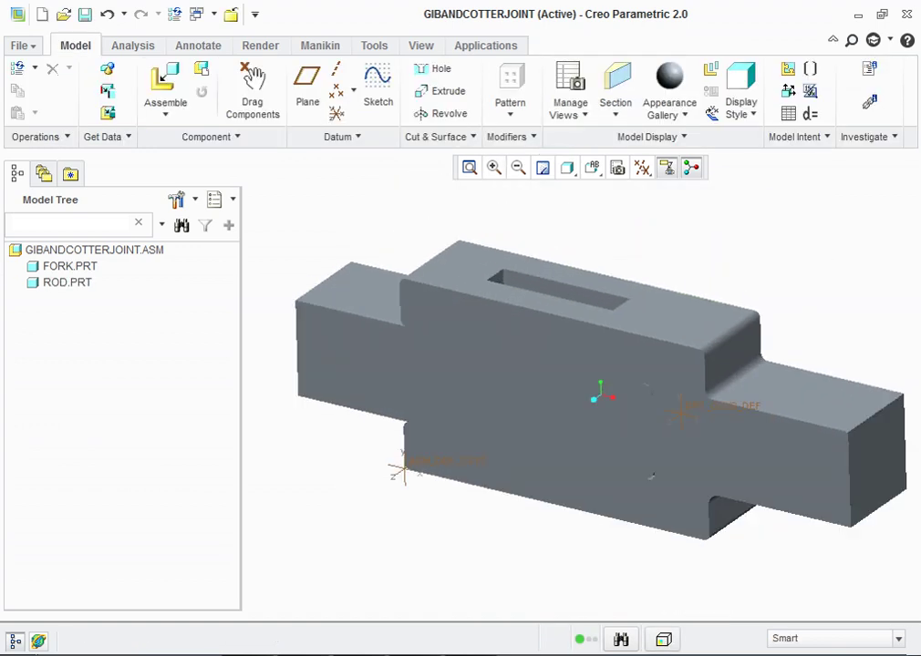
# Step: Load gib.prt into the assembly and orbit so the fork stands upright
pyautogui.click(165, 82)
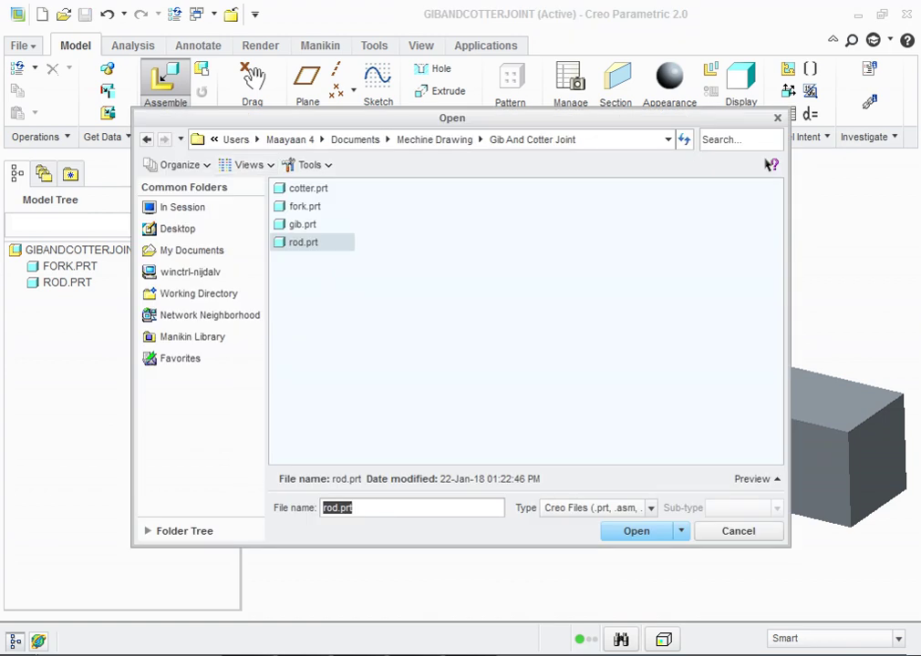
pyautogui.doubleClick(302, 224)
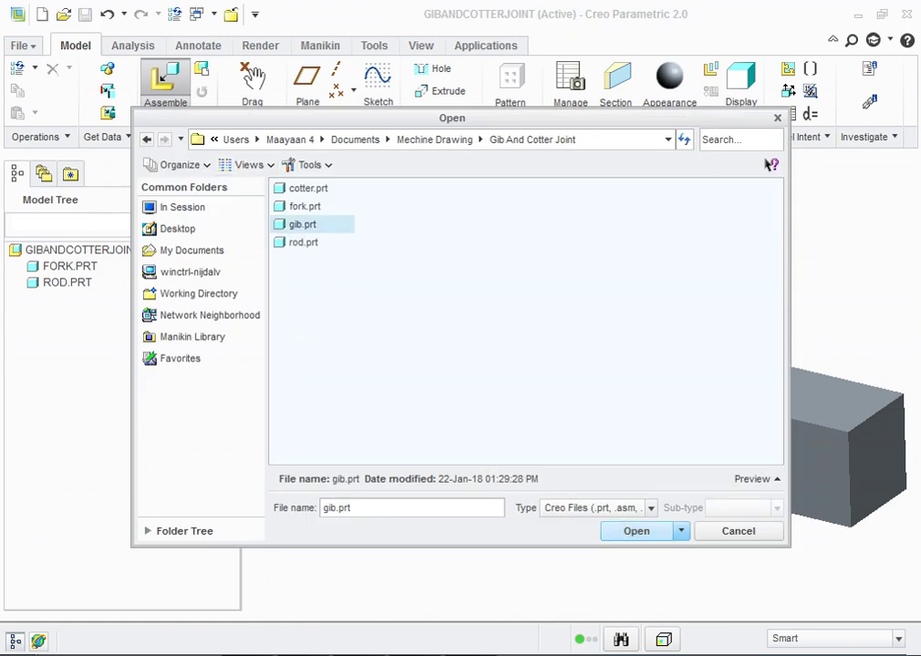
pyautogui.scroll(2, 559, 547)
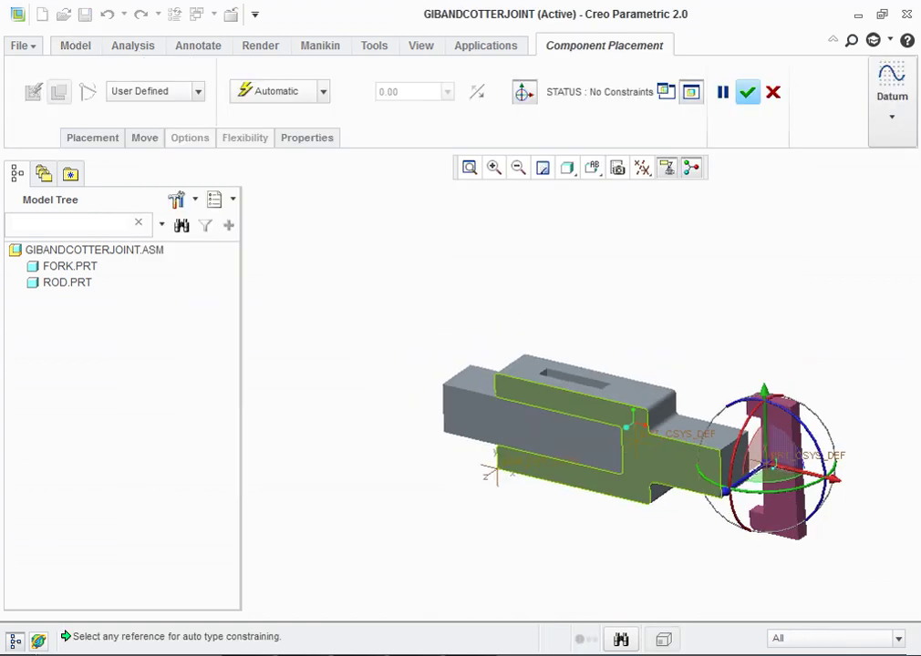
pyautogui.scroll(-2, 584, 474)
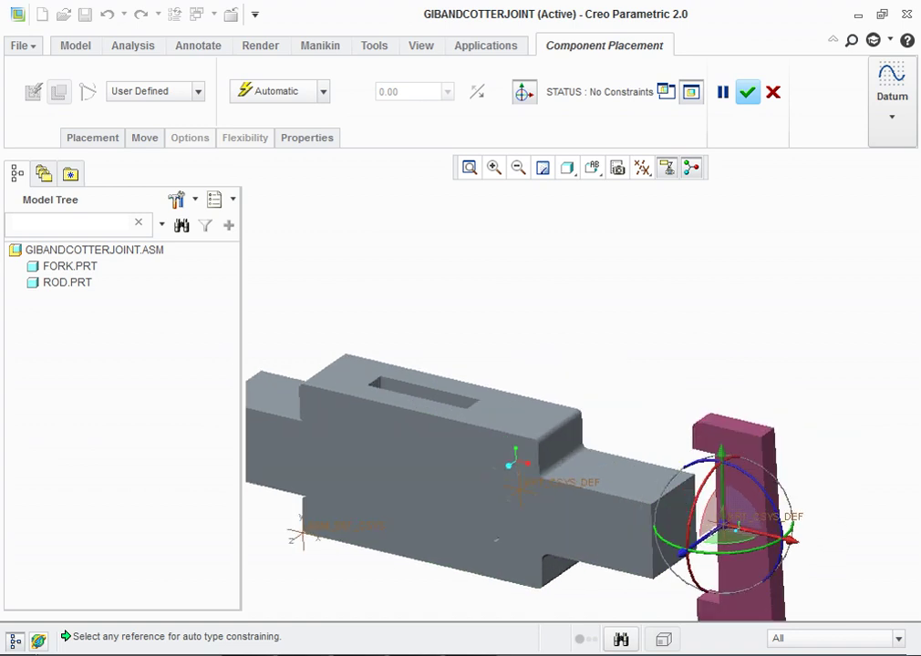
pyautogui.moveTo(547, 502); pyautogui.dragTo(492, 383, button='middle')
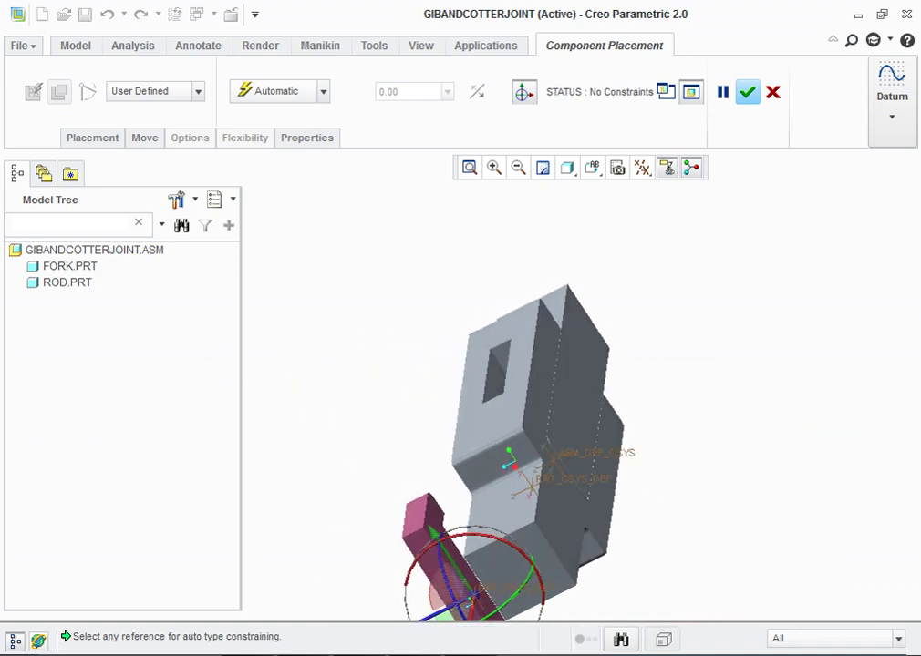
# Step: Make a gib face Coincident with a face of the fork's slot
pyautogui.click(323, 91)
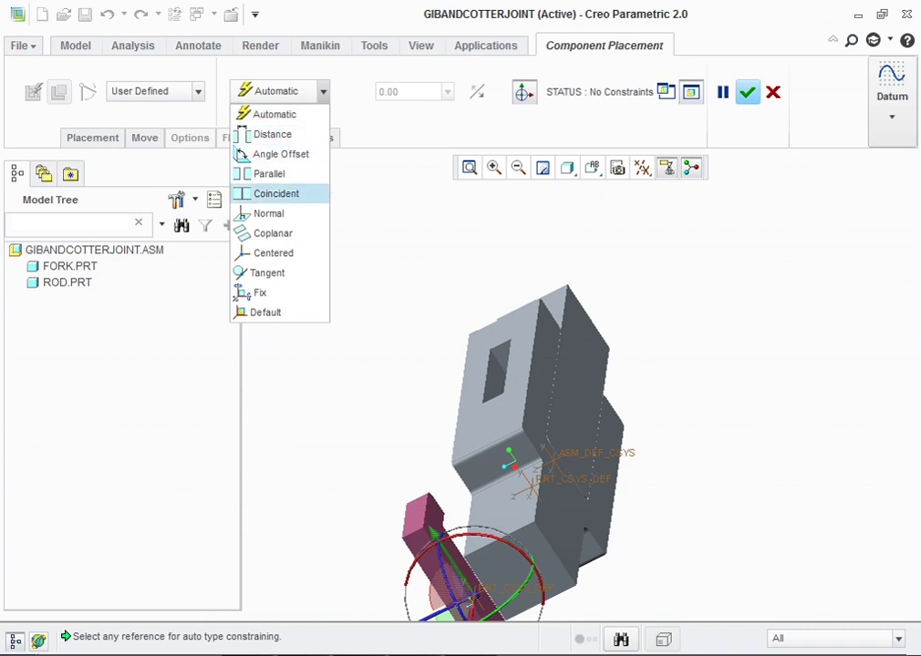
pyautogui.click(277, 194)
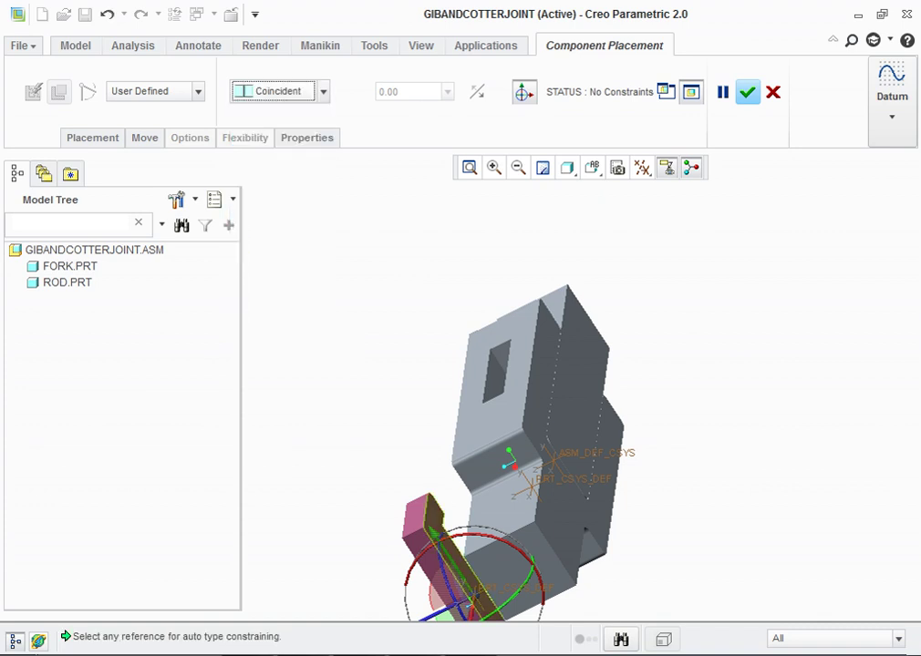
pyautogui.click(421, 503)
pyautogui.moveTo(283, 335); pyautogui.dragTo(363, 296, button='middle')
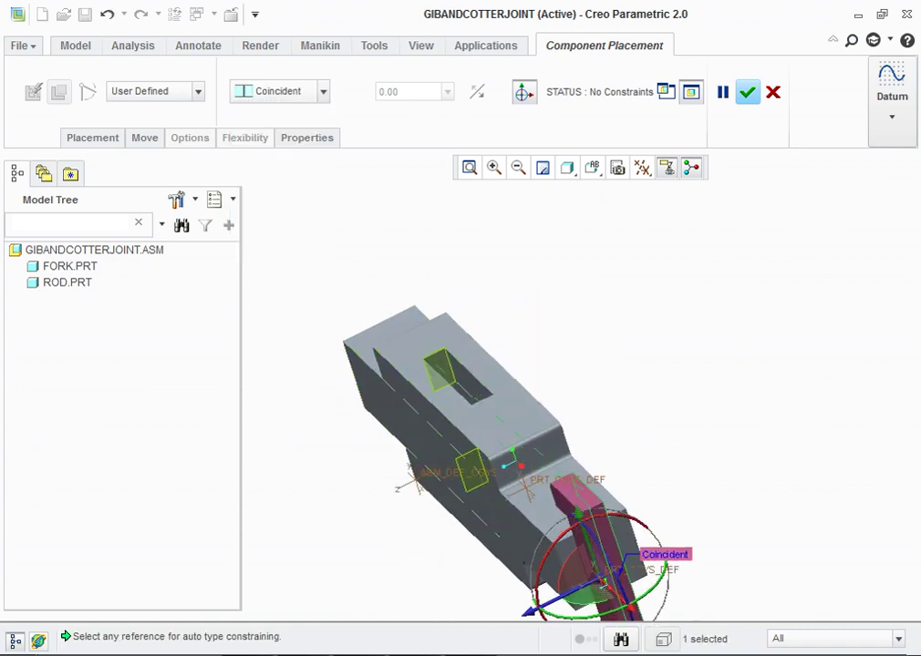
pyautogui.click(461, 381)
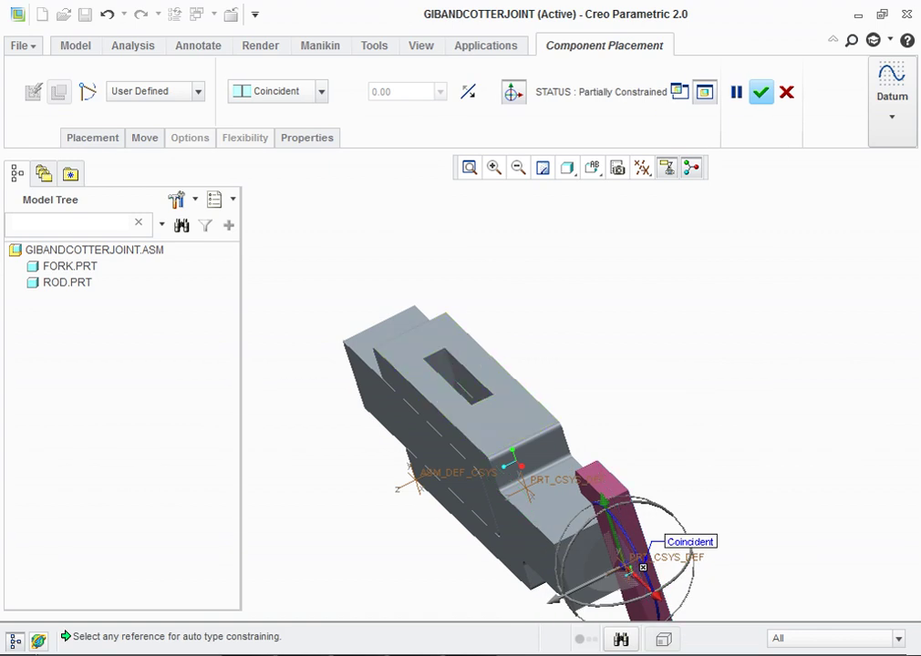
pyautogui.moveTo(510, 438); pyautogui.dragTo(583, 382, button='middle')
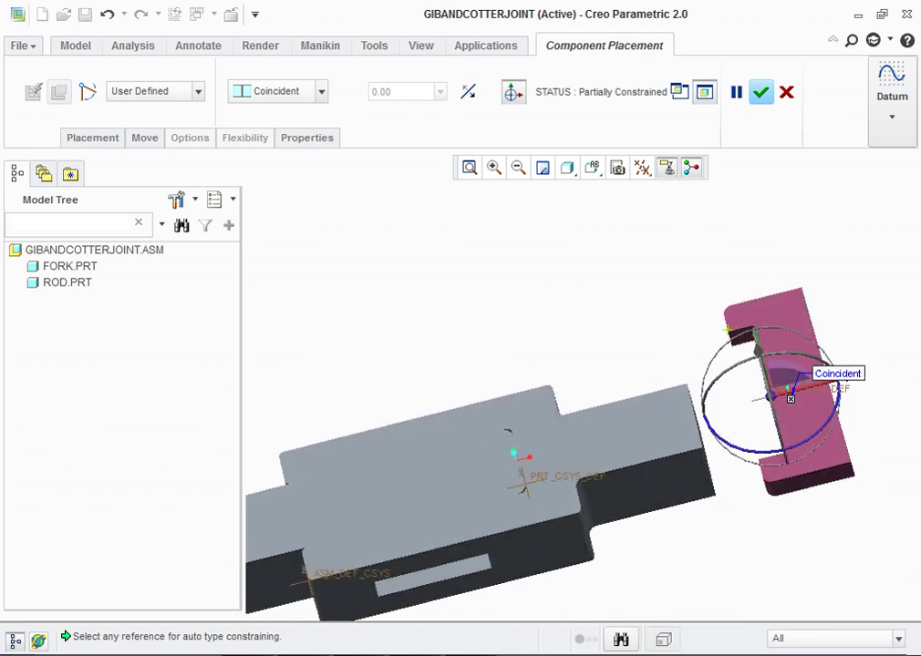
# Step: Add a second Coincident constraint between a gib face and the fork
pyautogui.click(737, 320)
pyautogui.click(515, 461)
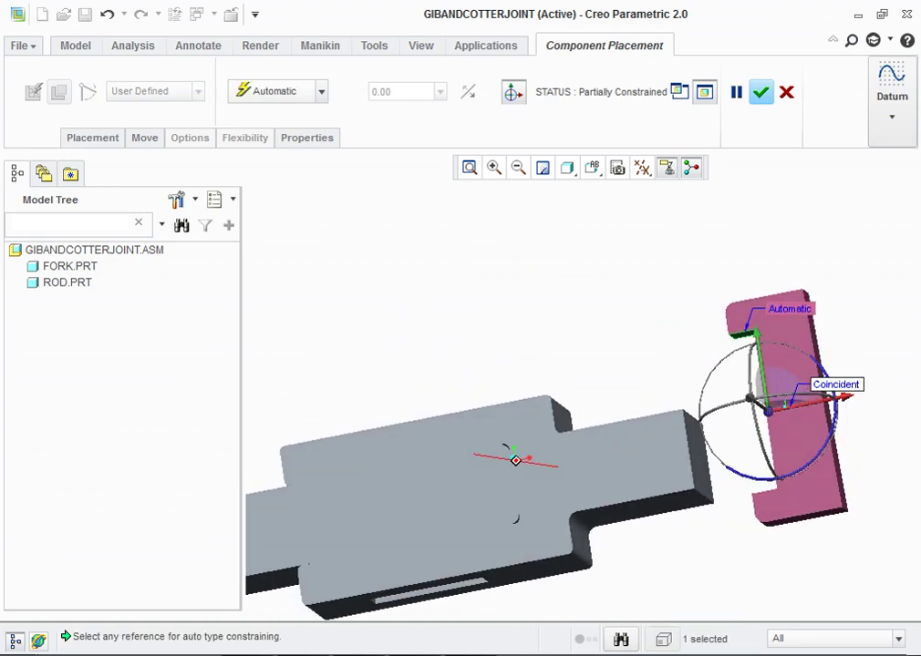
pyautogui.click(321, 92)
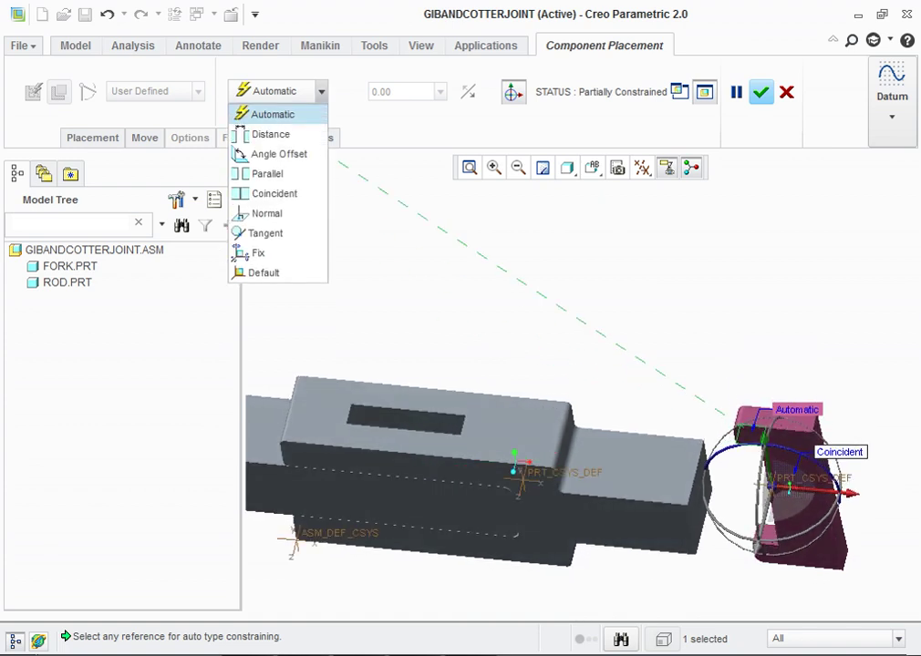
pyautogui.click(273, 193)
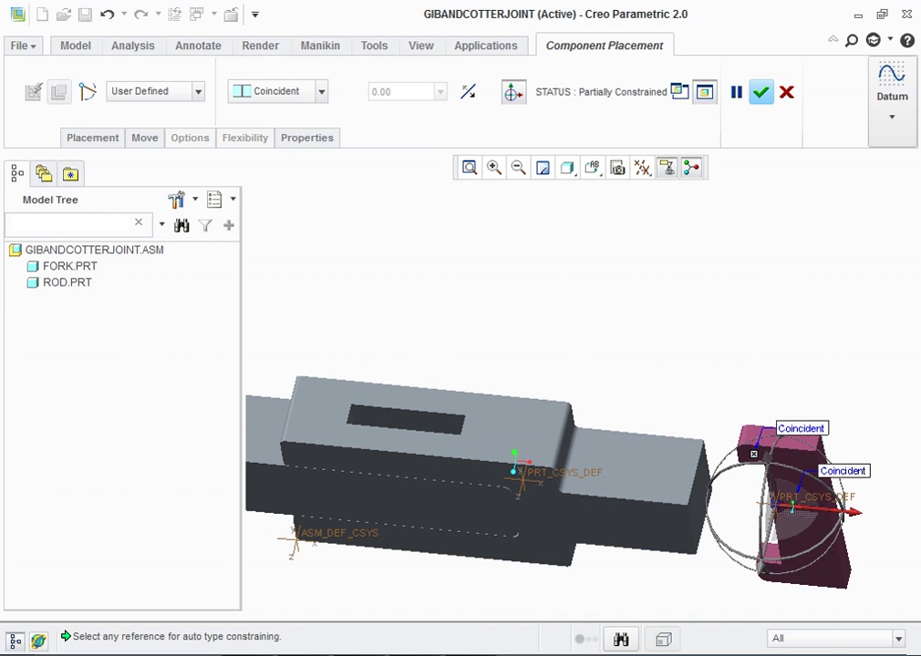
# Step: Select another gib face as the reference for a third constraint
pyautogui.moveTo(548, 382); pyautogui.dragTo(565, 456, button='middle')
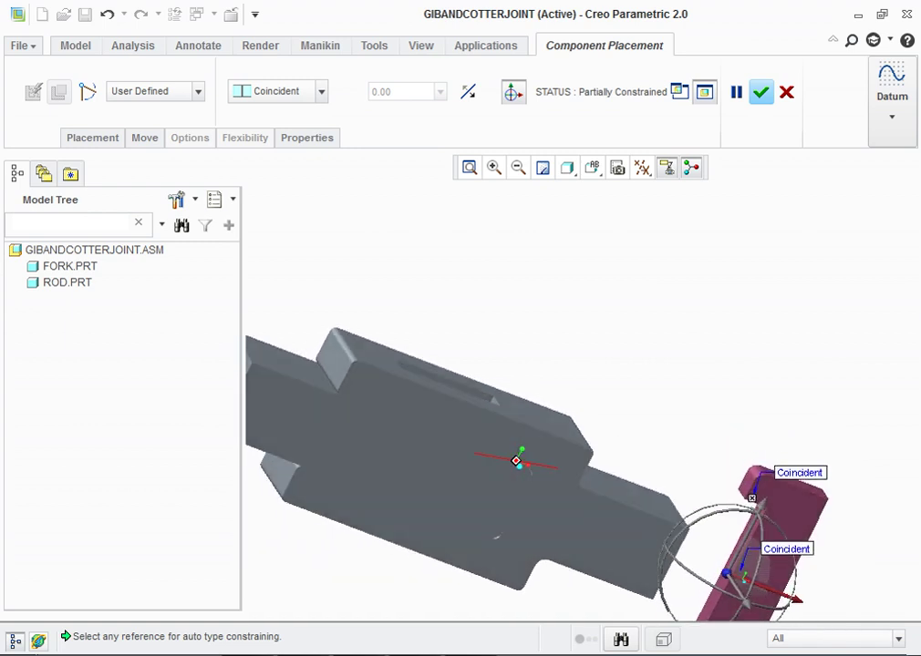
pyautogui.moveTo(547, 410); pyautogui.dragTo(556, 428, button='middle')
pyautogui.scroll(3, 729, 529)
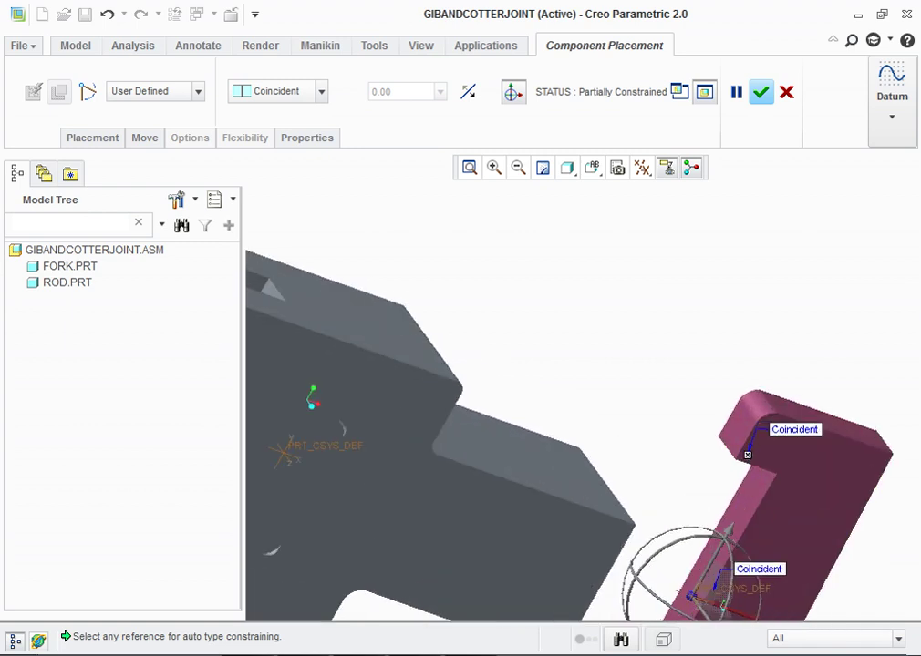
pyautogui.scroll(2, 756, 455)
pyautogui.click(738, 492)
pyautogui.scroll(-2, 693, 456)
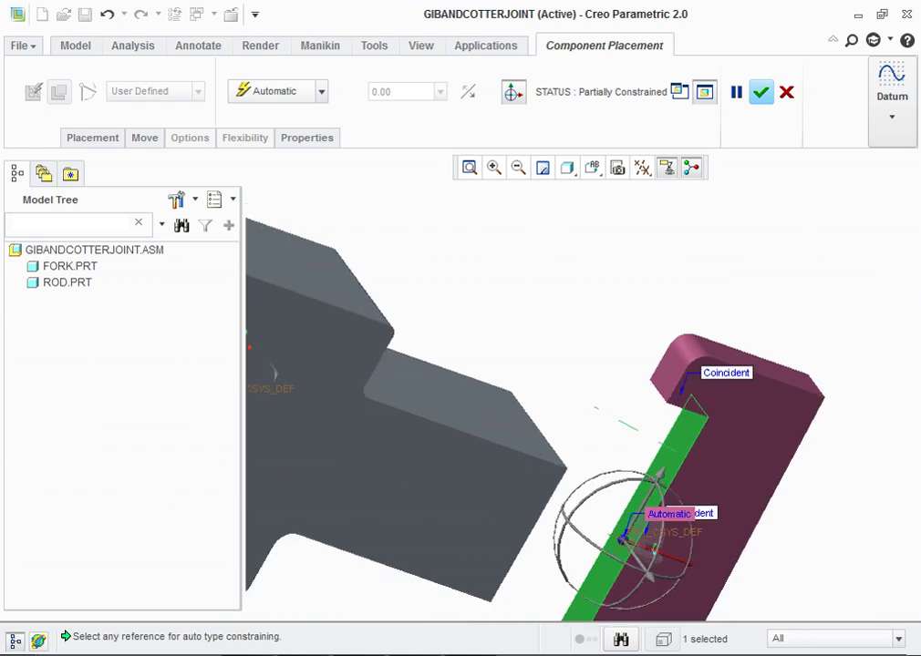
pyautogui.moveTo(583, 410); pyautogui.dragTo(529, 383, button='middle')
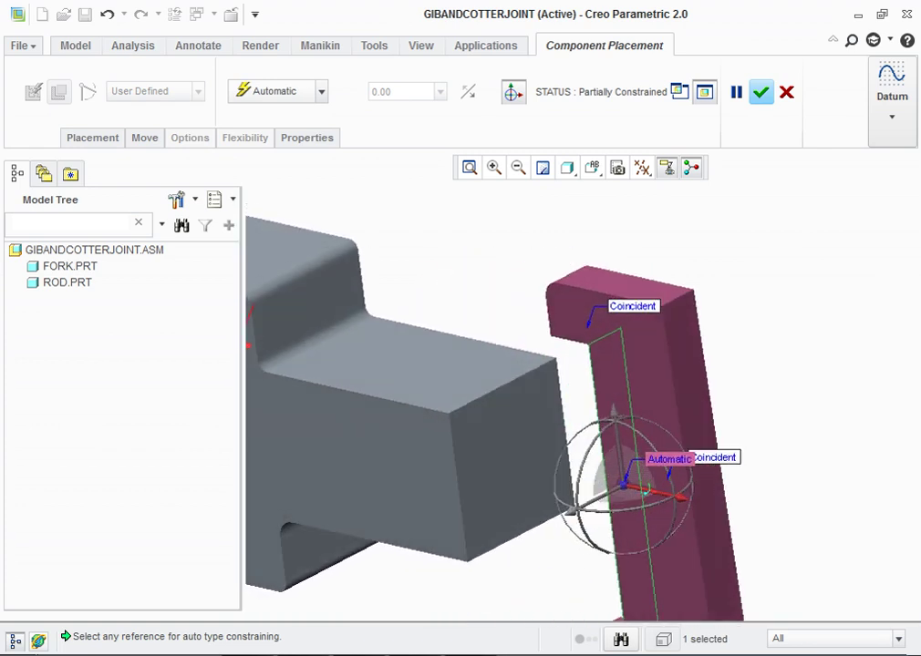
pyautogui.scroll(2, 638, 410)
pyautogui.scroll(-2, 578, 333)
pyautogui.scroll(-2, 578, 333)
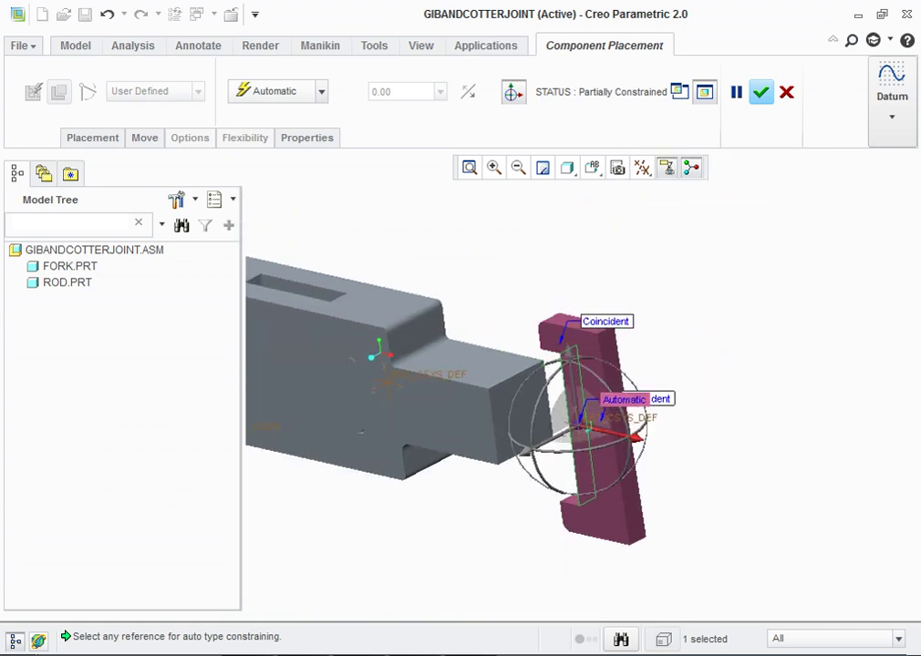
pyautogui.scroll(-1, 578, 333)
pyautogui.scroll(3, 331, 266)
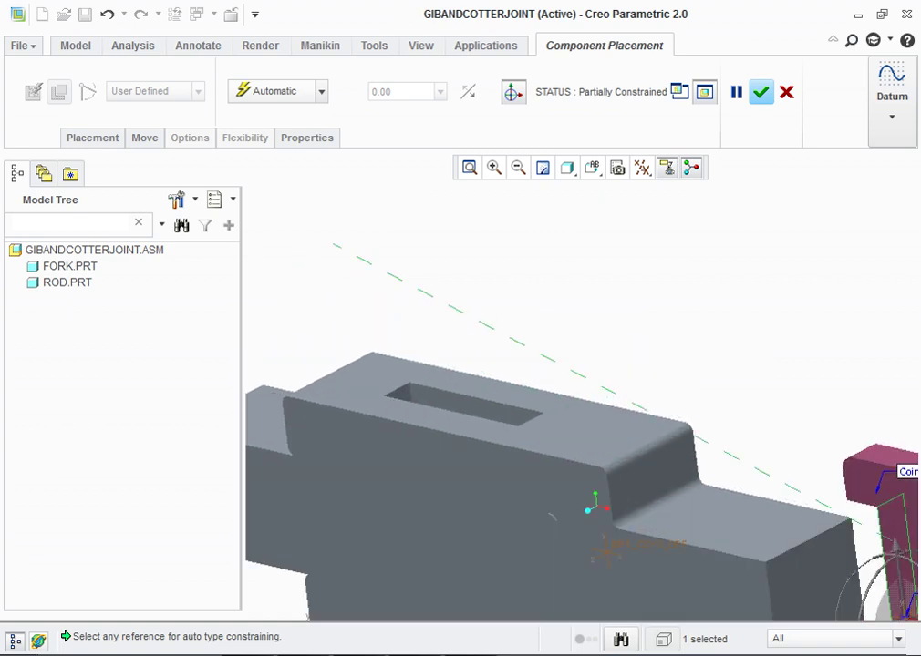
# Step: Make that gib face Coincident with the slot face and finish the fully constrained gib
pyautogui.click(321, 91)
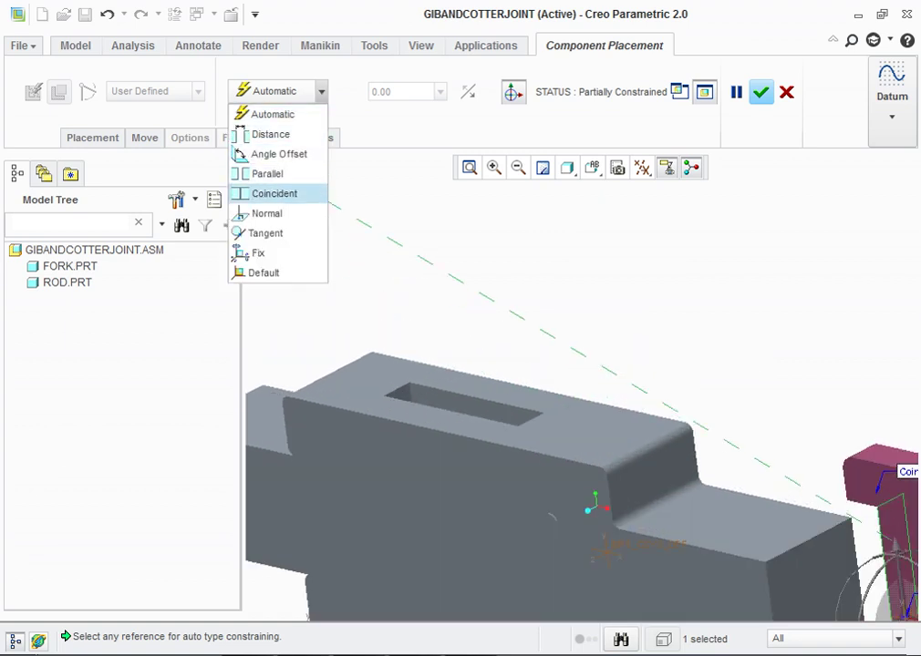
pyautogui.click(273, 194)
pyautogui.moveTo(551, 517); pyautogui.dragTo(547, 437, button='middle')
pyautogui.scroll(2, 547, 437)
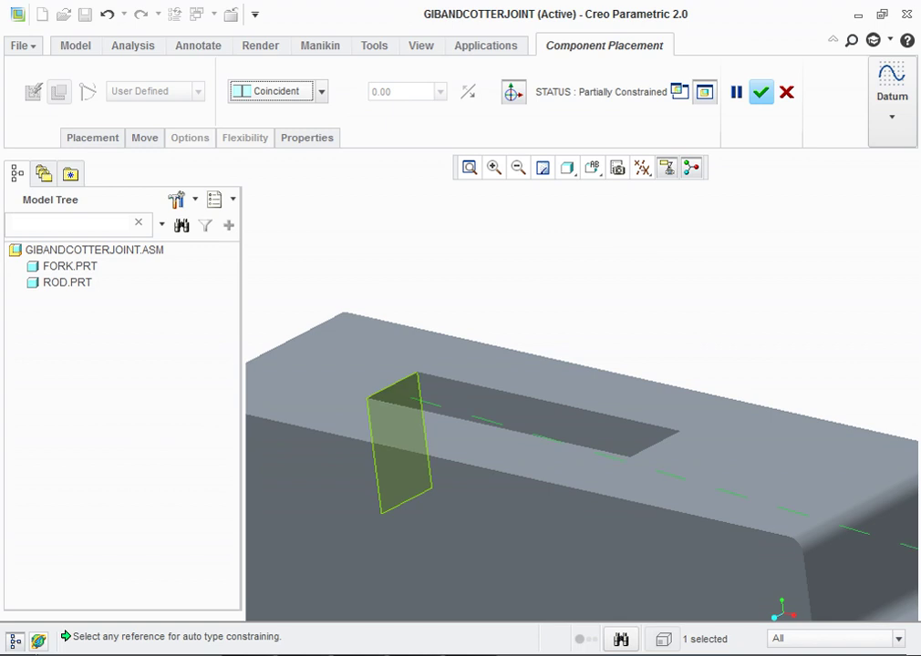
pyautogui.click(401, 456)
pyautogui.scroll(-2, 550, 278)
pyautogui.scroll(-2, 551, 277)
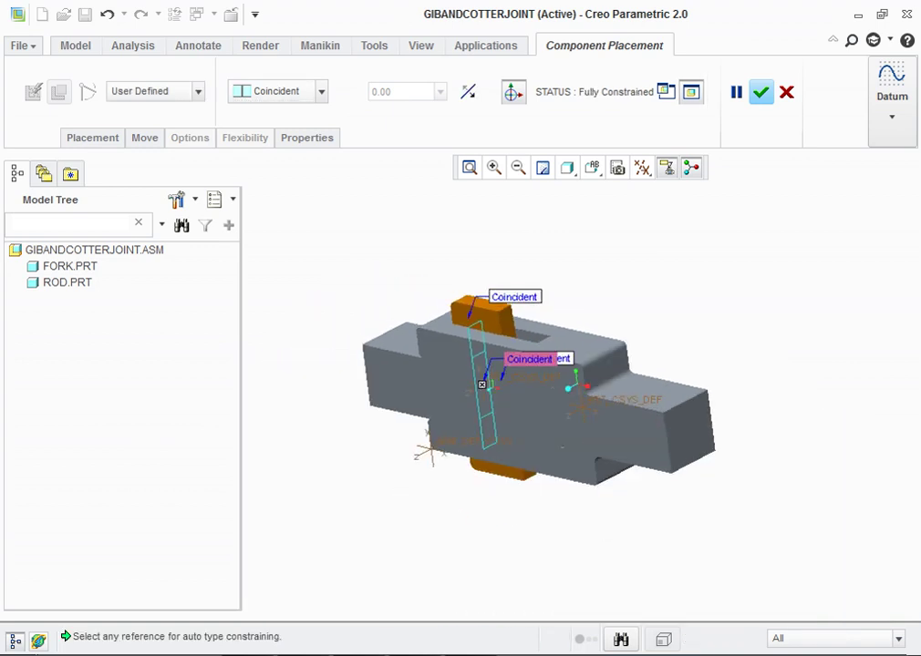
pyautogui.middleClick(481, 383)
pyautogui.moveTo(481, 381); pyautogui.dragTo(547, 365, button='middle')
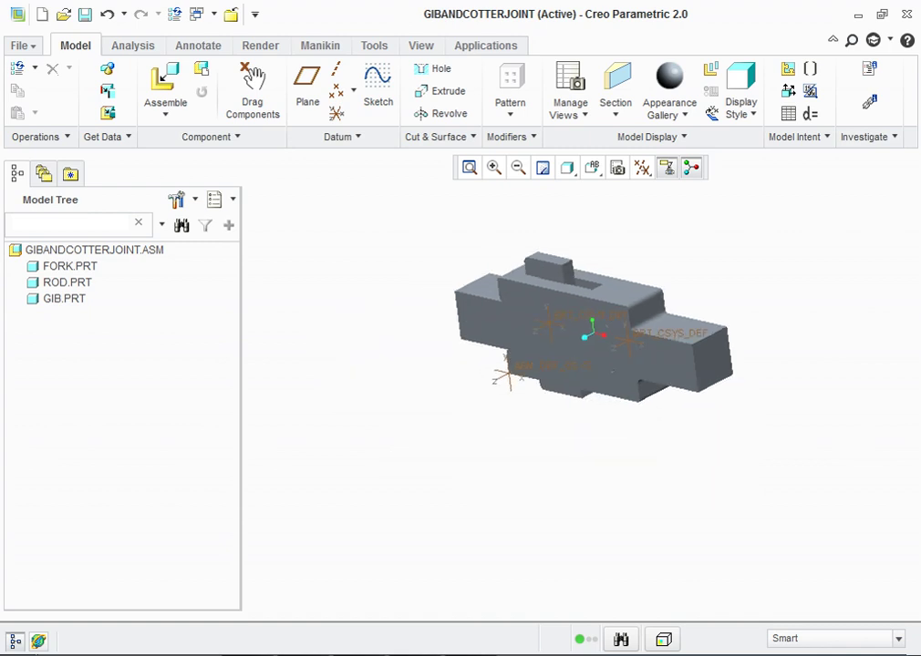
# Step: Load cotter.prt into the assembly for placement
pyautogui.moveTo(593, 408); pyautogui.dragTo(600, 412, button='middle')
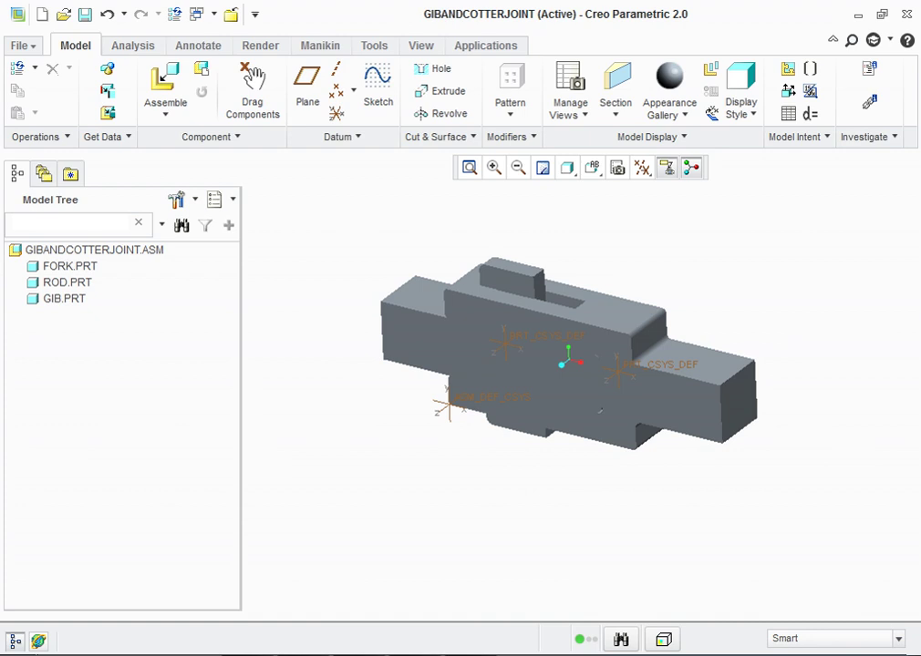
pyautogui.click(165, 80)
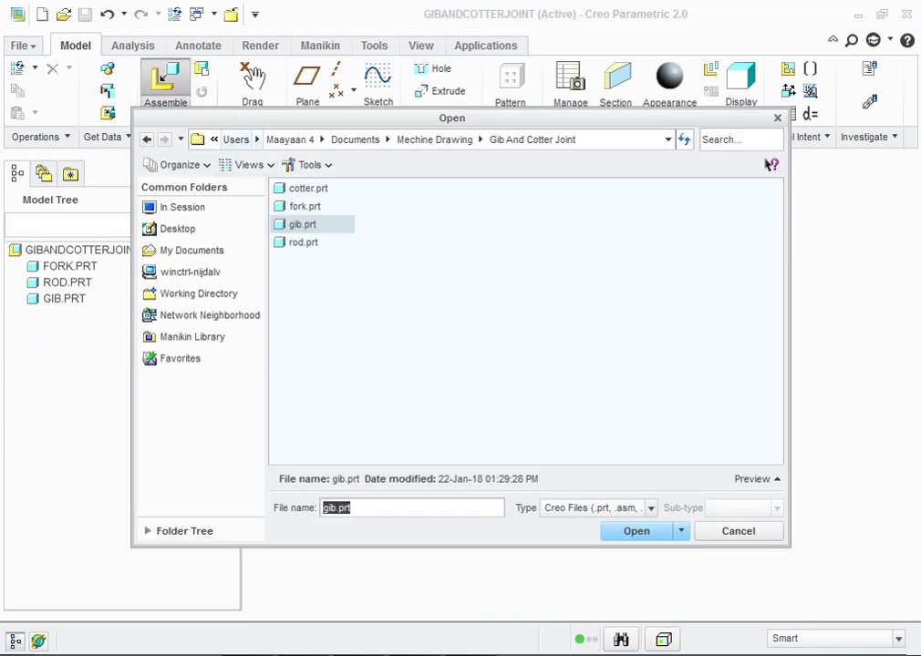
pyautogui.click(308, 188)
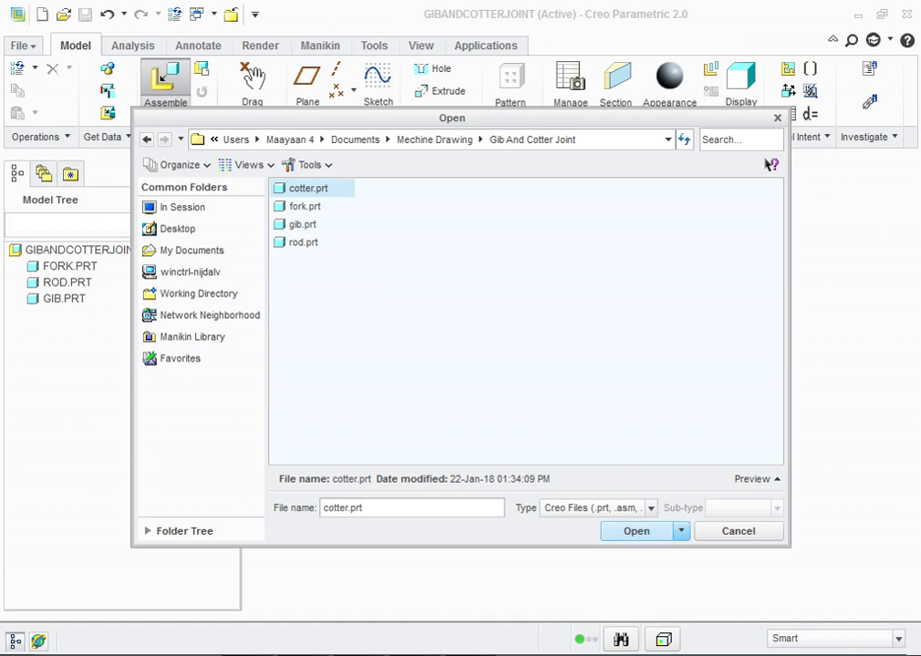
pyautogui.press('Return')
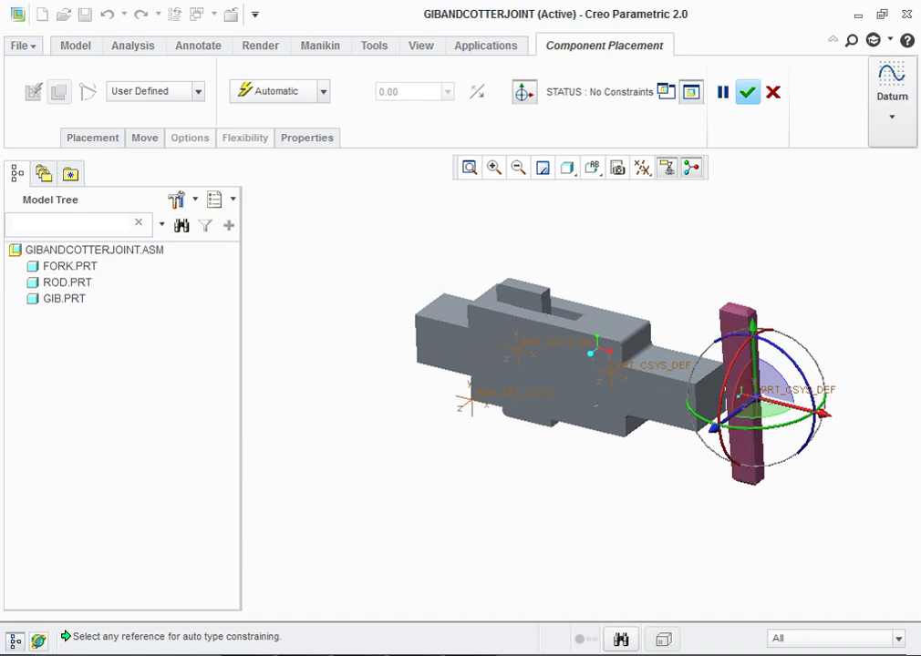
# Step: Make a cotter face Coincident with the matching face on the rod
pyautogui.click(737, 383)
pyautogui.click(322, 92)
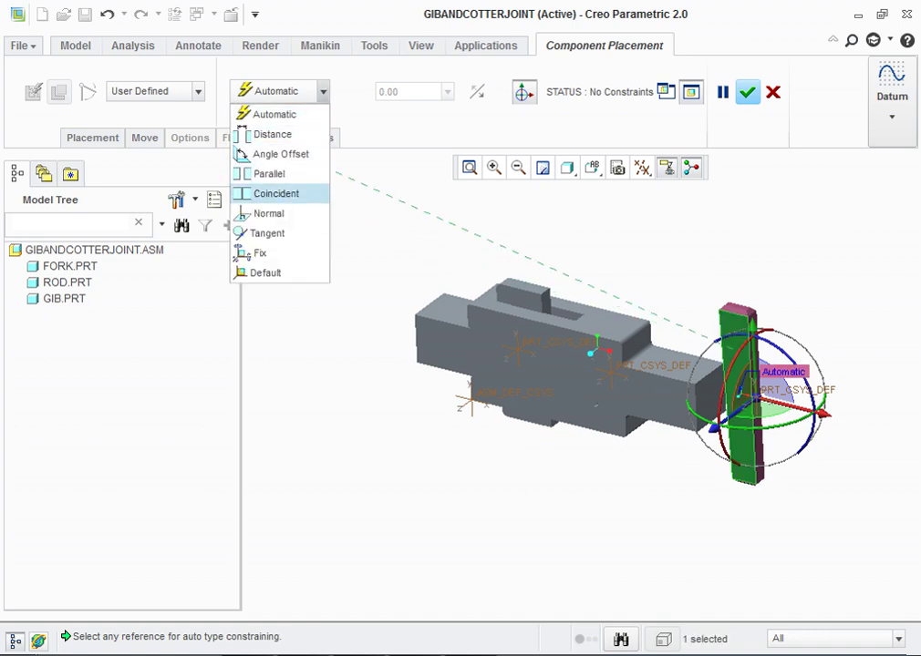
pyautogui.click(276, 193)
pyautogui.click(597, 349)
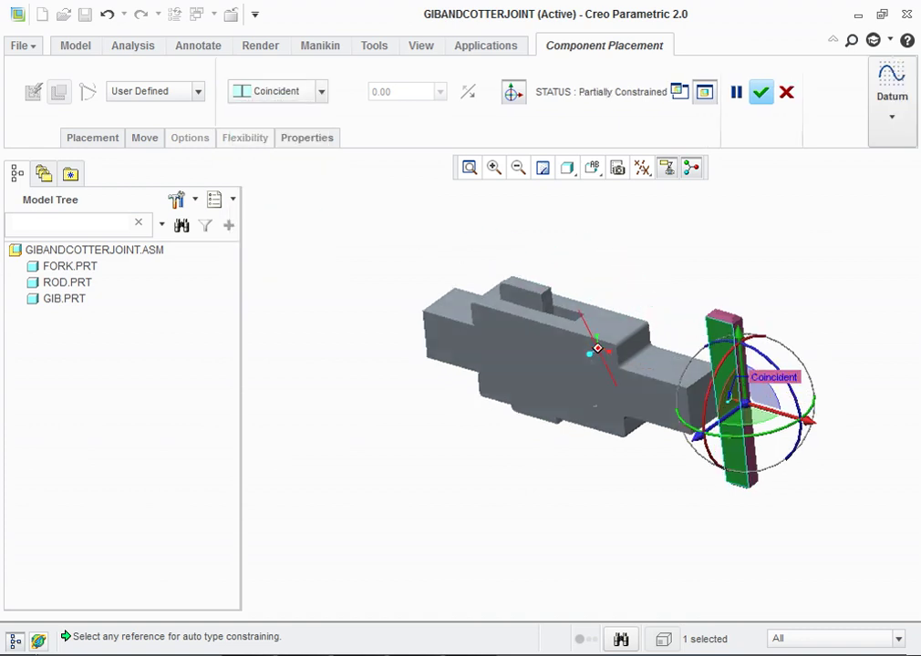
pyautogui.moveTo(597, 348); pyautogui.dragTo(591, 283, button='middle')
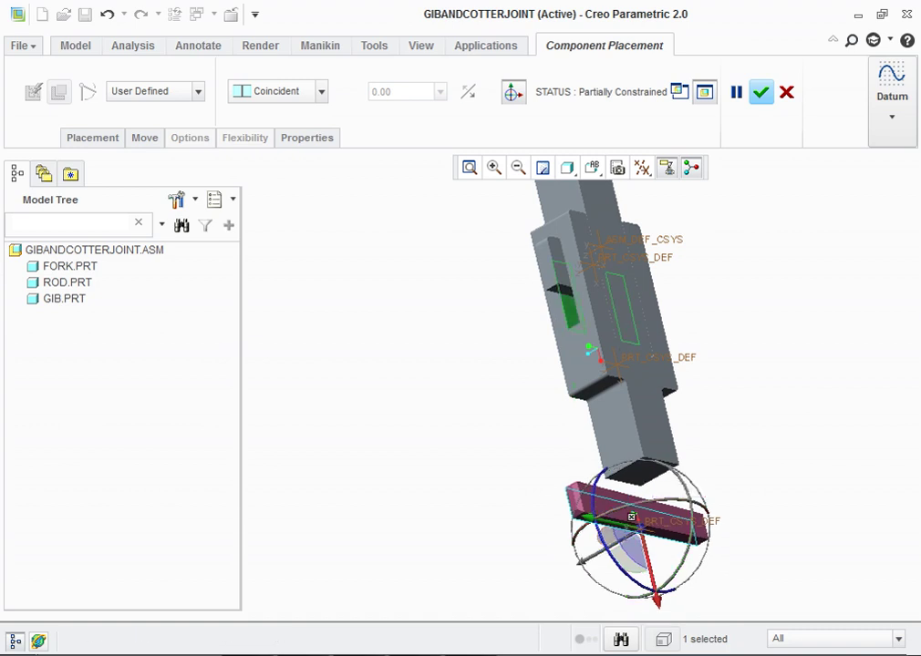
pyautogui.moveTo(591, 351); pyautogui.dragTo(551, 352, button='middle')
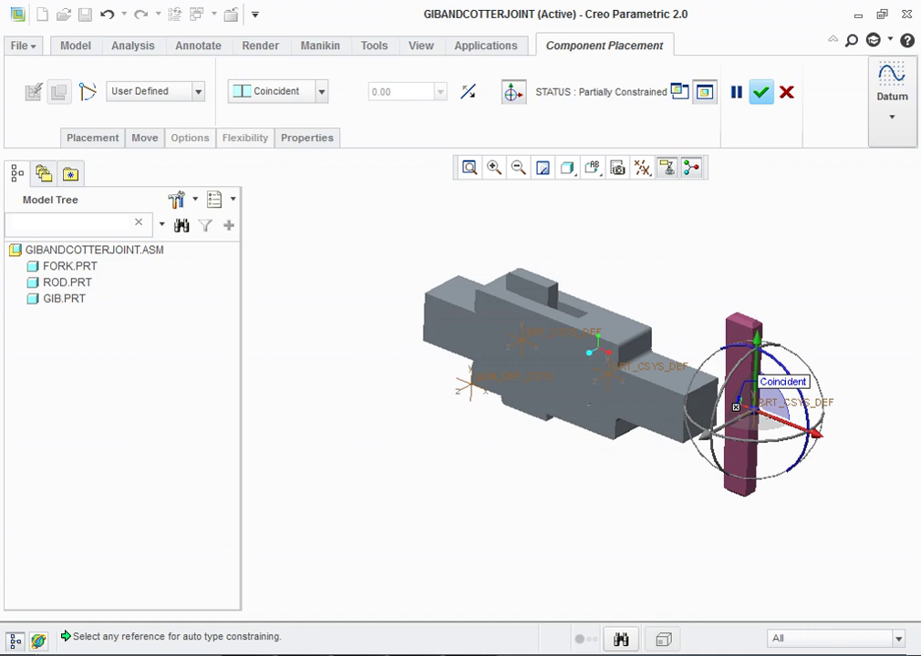
pyautogui.click(642, 168)
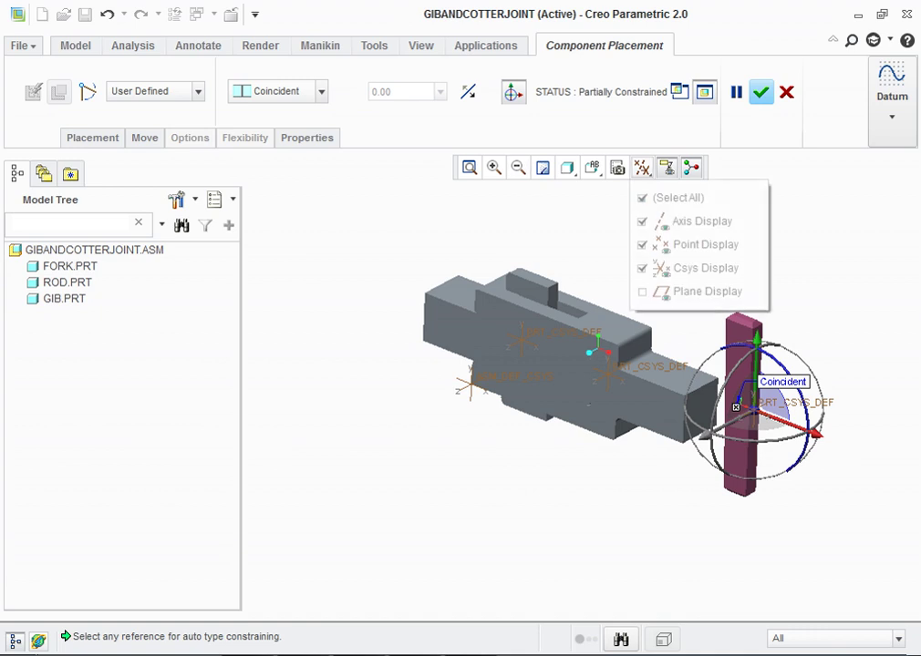
# Step: With datum planes shown, make the rod's top face Coincident with a cotter face, then hide the planes
pyautogui.click(693, 292)
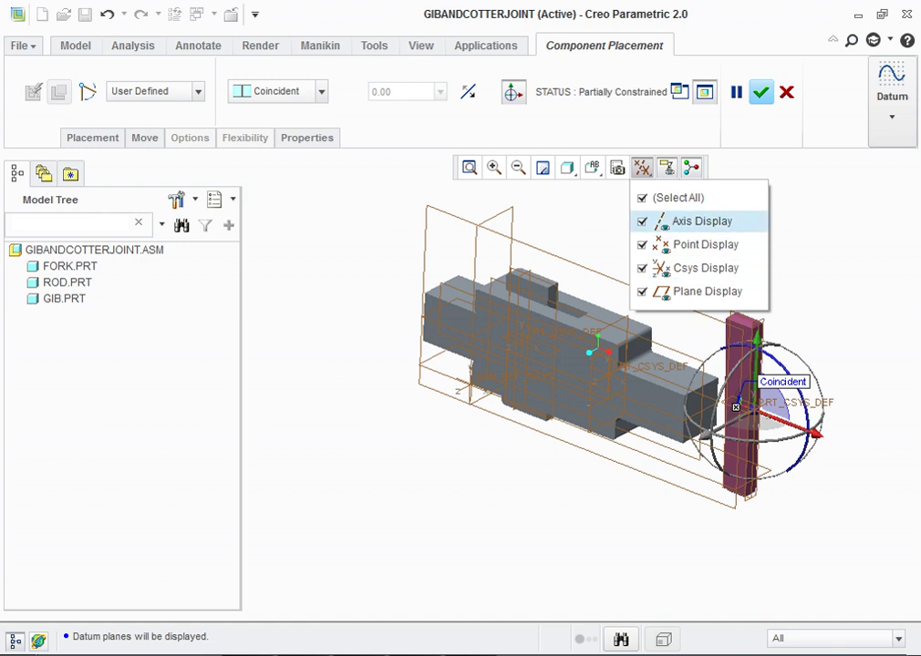
pyautogui.scroll(-3, 531, 349)
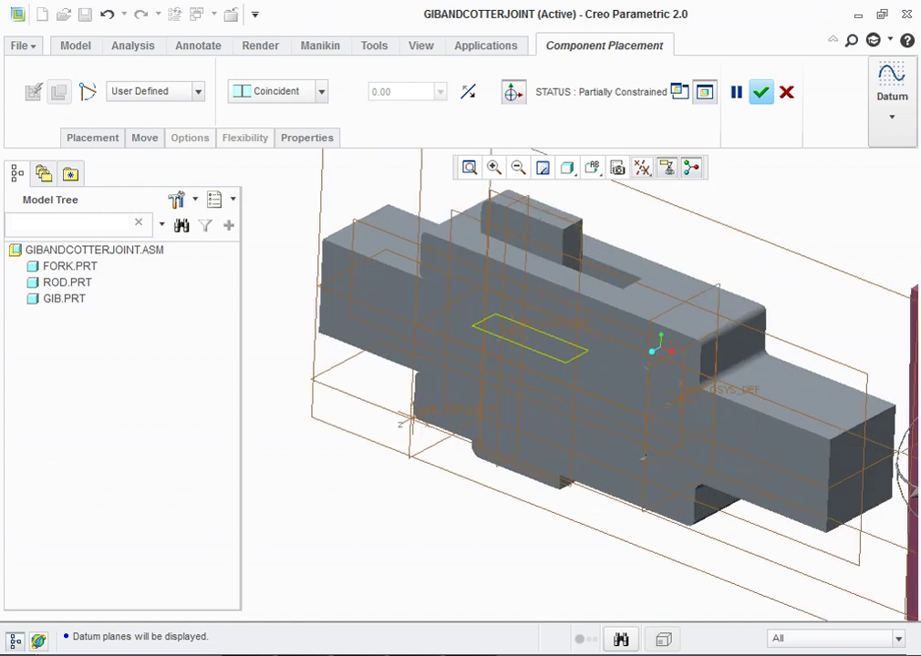
pyautogui.click(510, 337)
pyautogui.scroll(2, 410, 346)
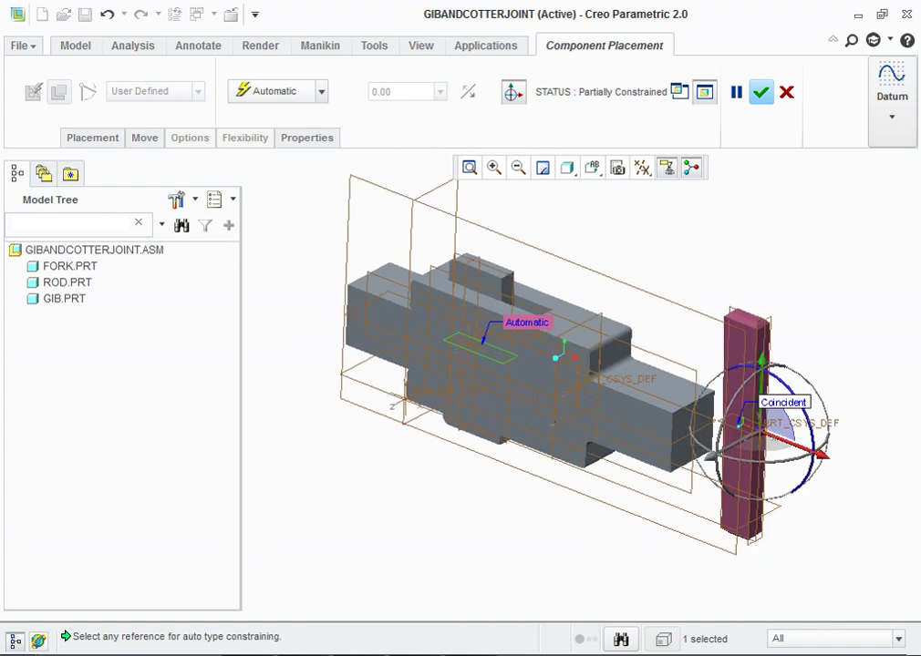
pyautogui.scroll(-3, 735, 389)
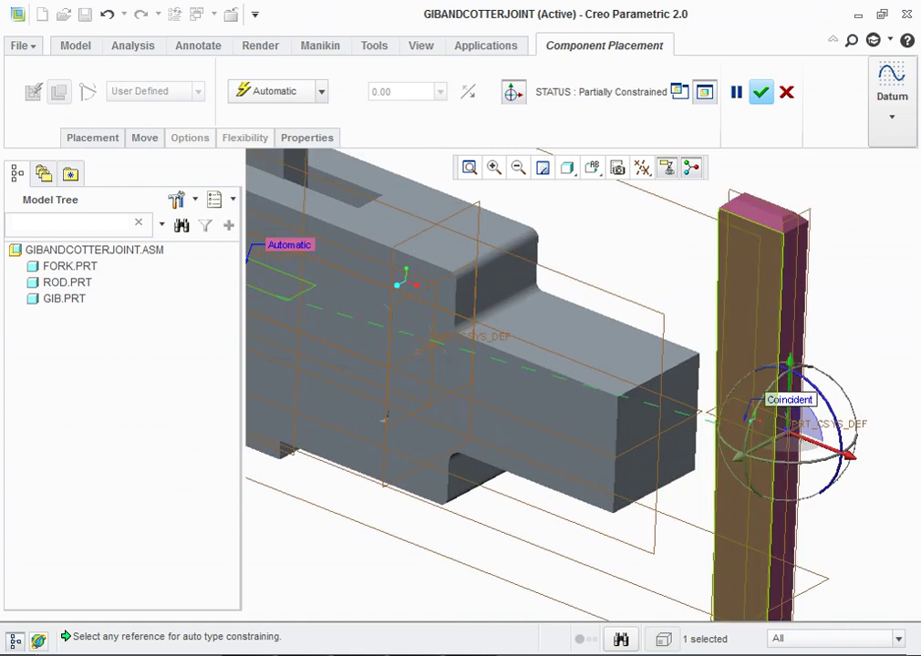
pyautogui.click(748, 429)
pyautogui.scroll(3, 610, 343)
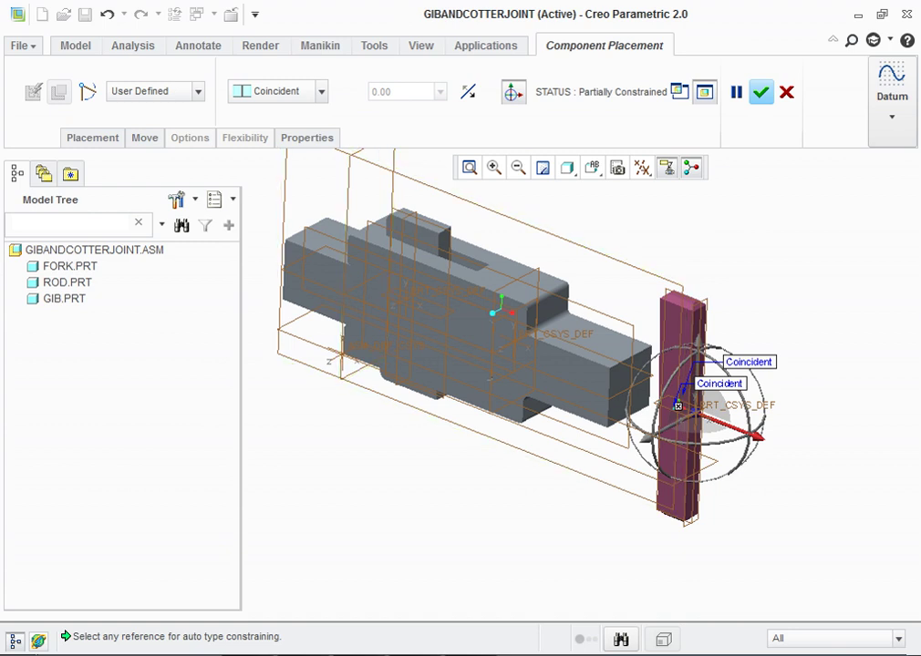
pyautogui.click(642, 167)
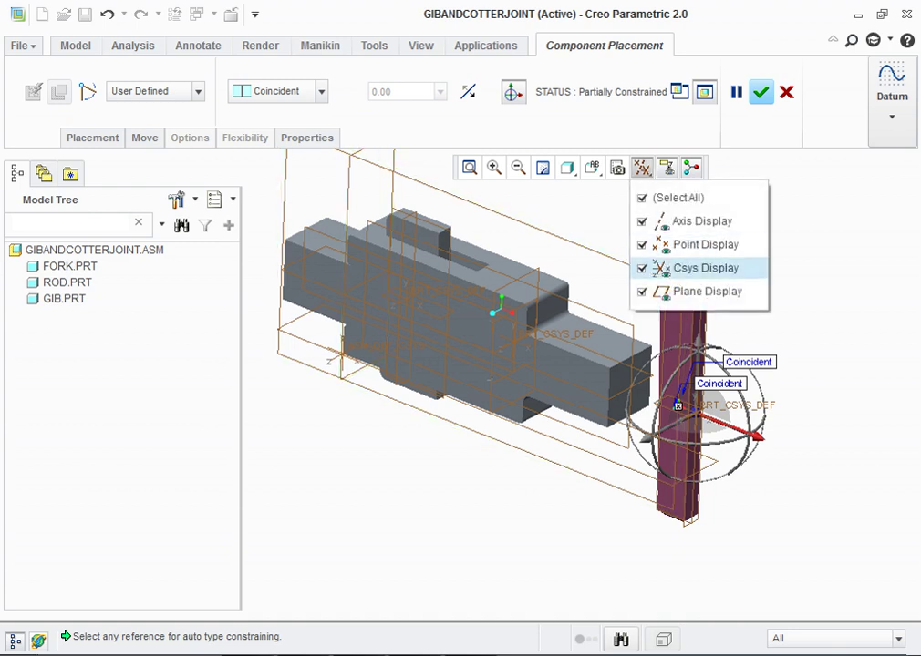
pyautogui.click(702, 291)
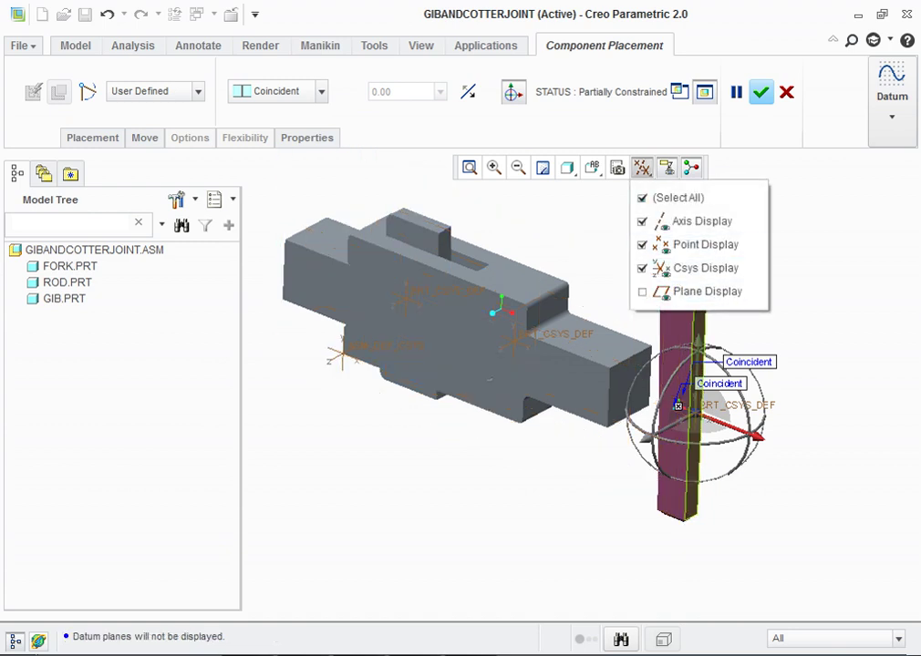
pyautogui.click(694, 428)
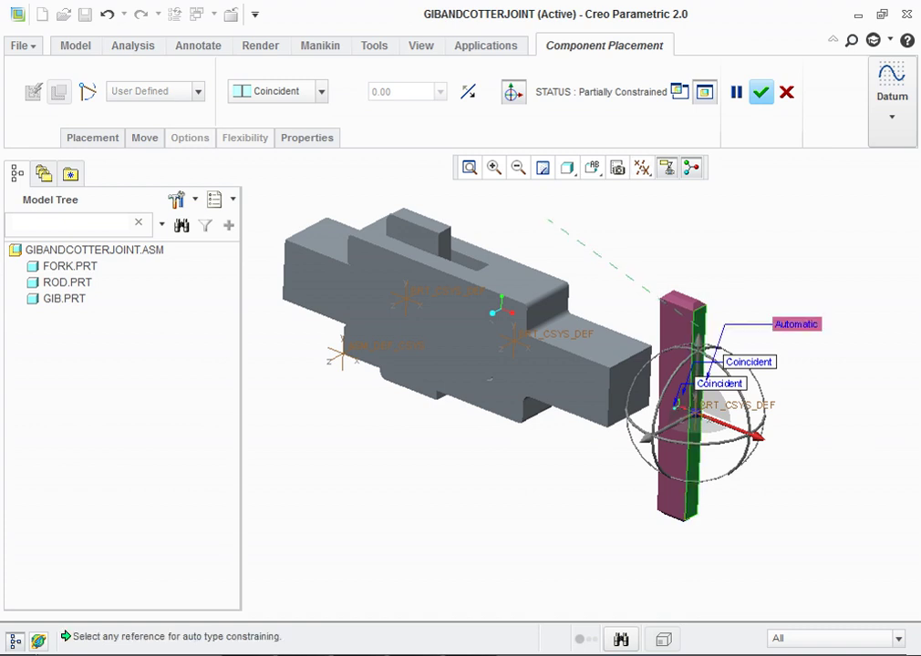
# Step: Change the cotter's third constraint from Distance to Coincident and accept the fully constrained cotter
pyautogui.moveTo(556, 504); pyautogui.dragTo(556, 383, button='middle')
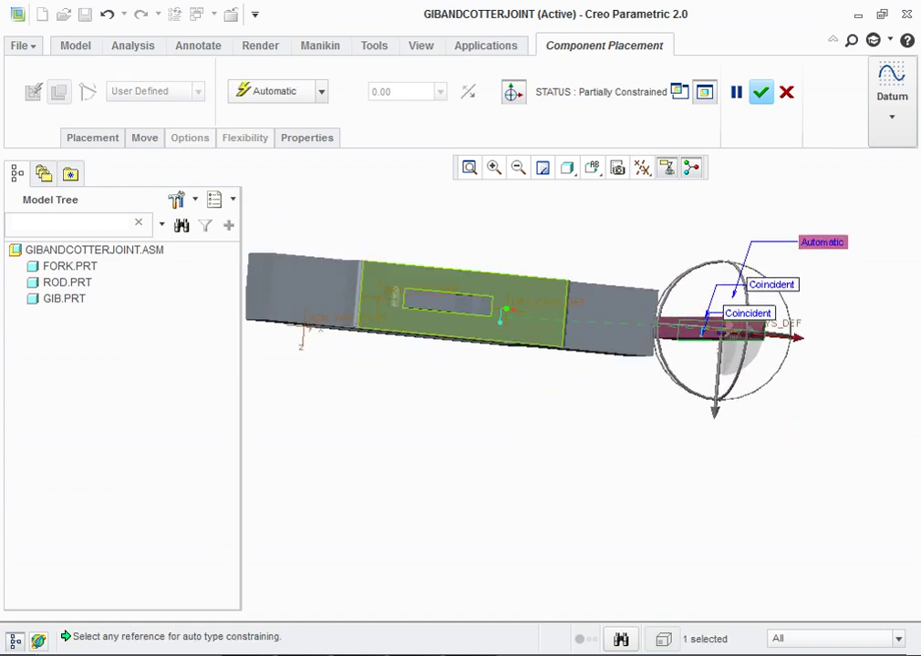
pyautogui.click(459, 305)
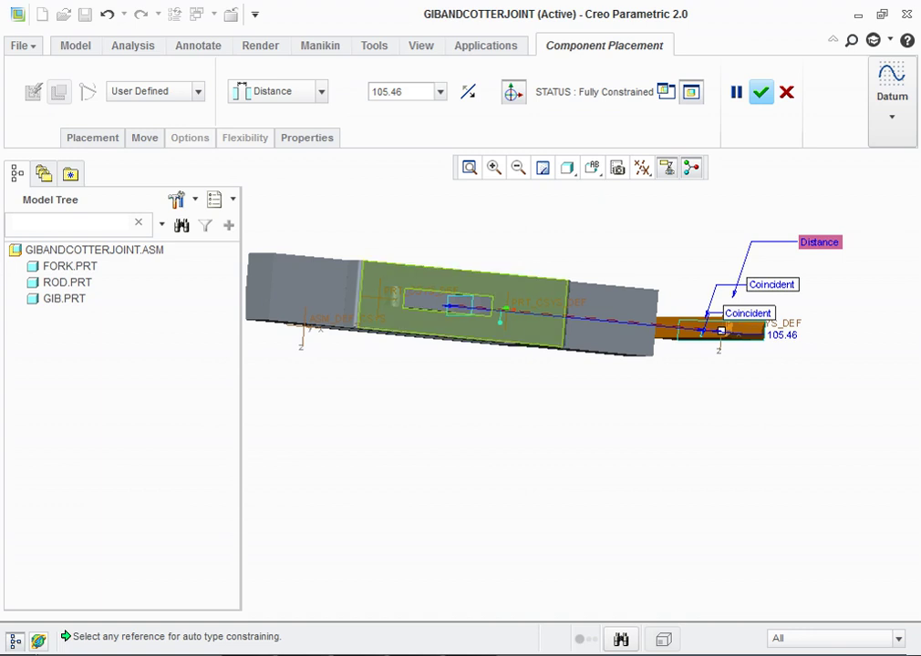
pyautogui.click(321, 92)
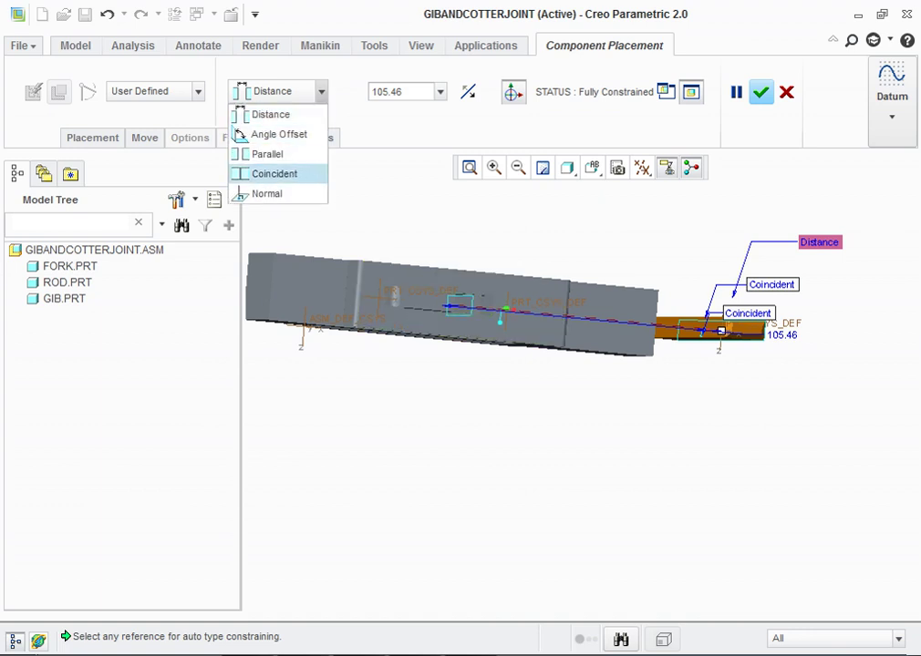
pyautogui.click(274, 173)
pyautogui.moveTo(492, 264); pyautogui.dragTo(505, 326, button='middle')
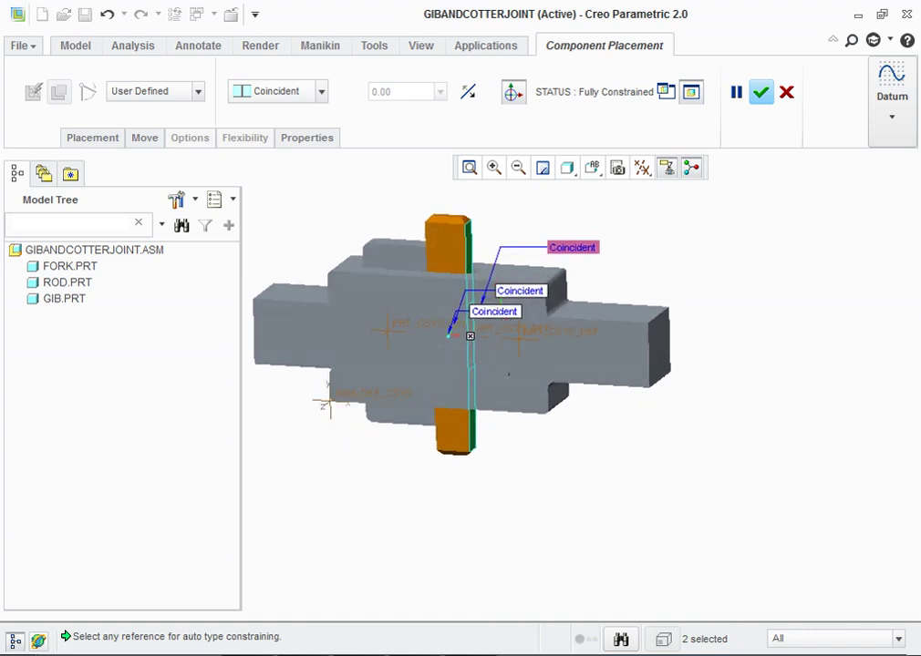
pyautogui.middleClick(504, 319)
pyautogui.moveTo(505, 318); pyautogui.dragTo(506, 318, button='middle')
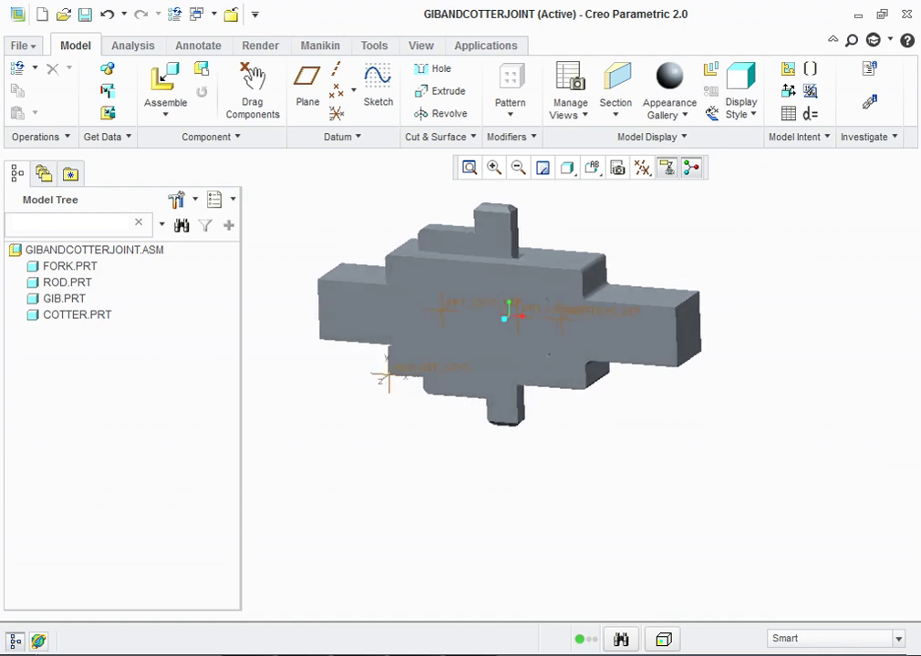
# Step: Switch off coordinate system display on the assembled joint
pyautogui.moveTo(506, 319); pyautogui.dragTo(506, 319, button='middle')
pyautogui.click(642, 168)
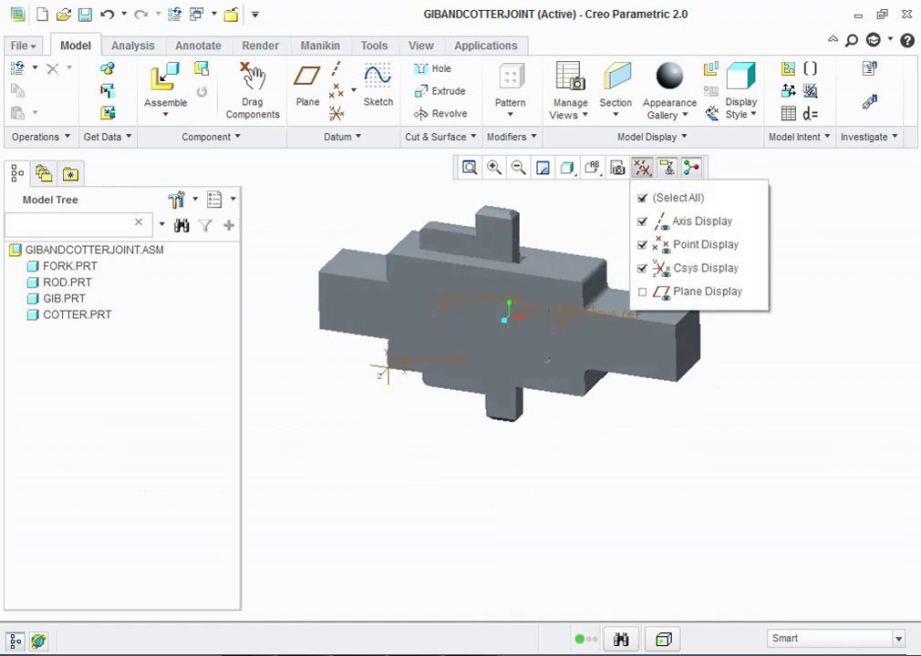
pyautogui.click(693, 268)
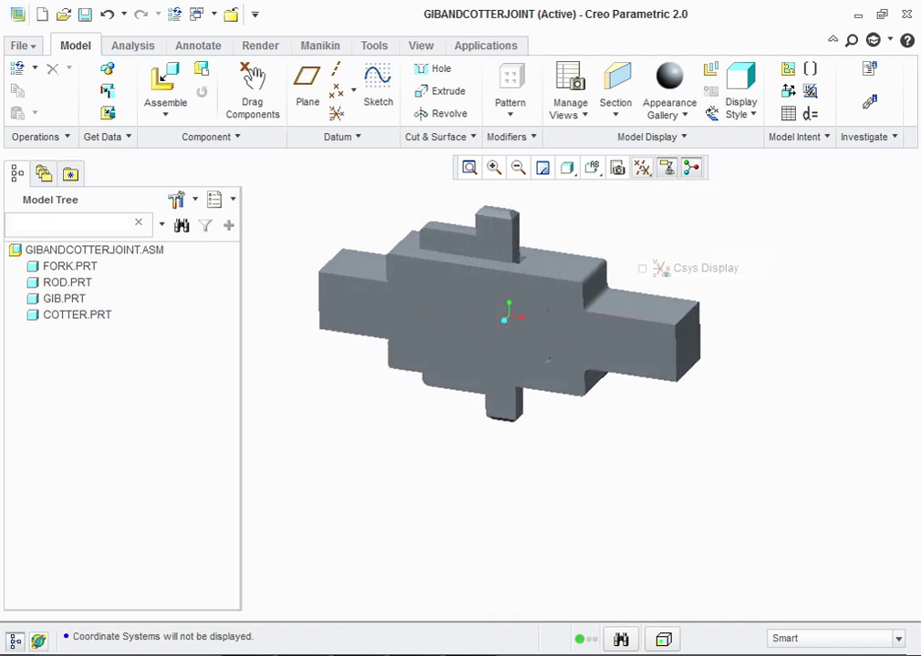
pyautogui.scroll(-3, 593, 419)
pyautogui.scroll(3, 592, 420)
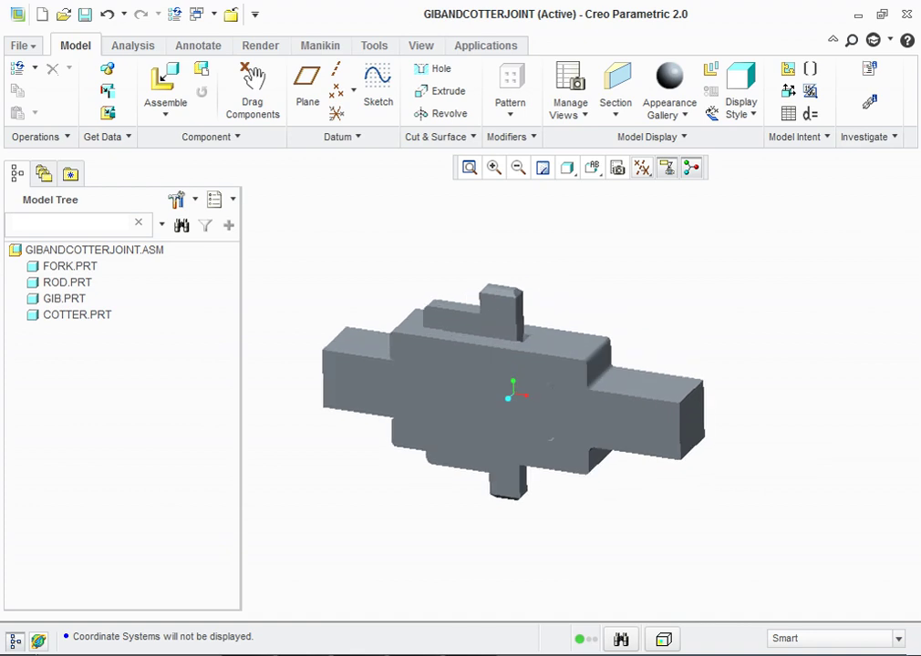
pyautogui.scroll(-2, 508, 342)
pyautogui.scroll(3, 509, 342)
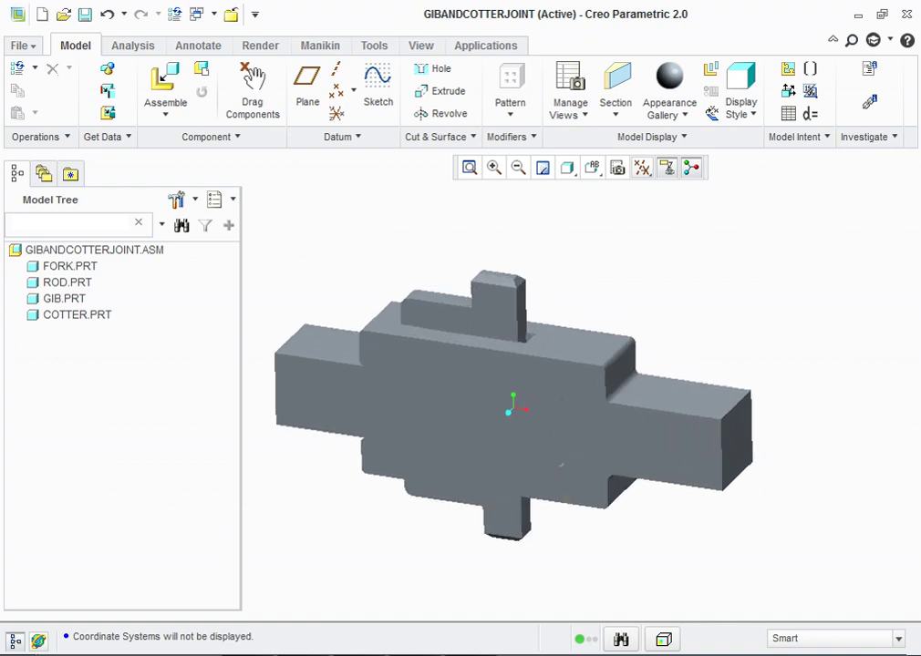
pyautogui.click(260, 46)
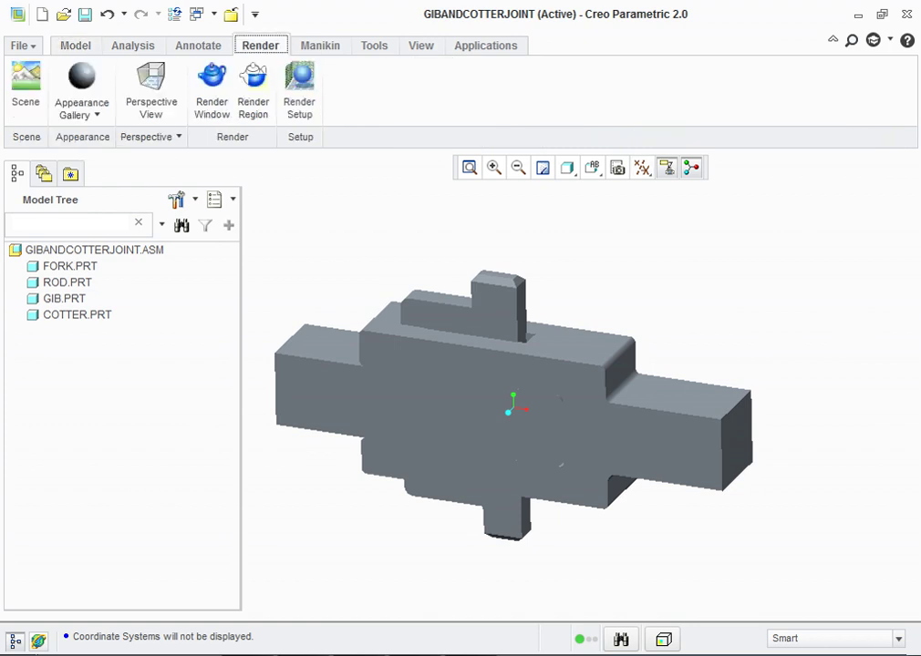
# Step: Apply the Photolux adv-wood-cherry wood appearance to ROD.PRT
pyautogui.click(81, 87)
pyautogui.click(205, 375)
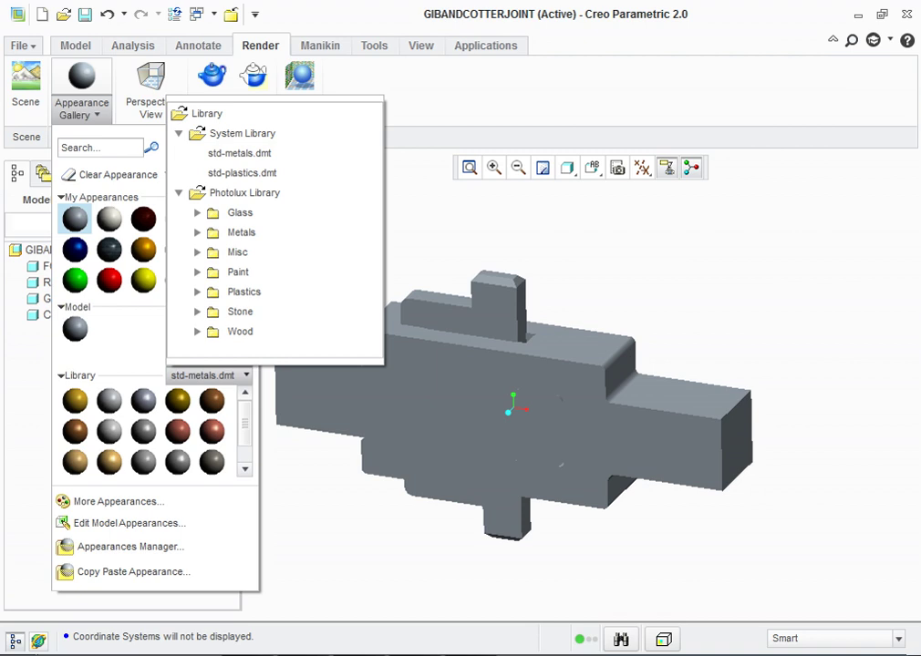
pyautogui.click(197, 331)
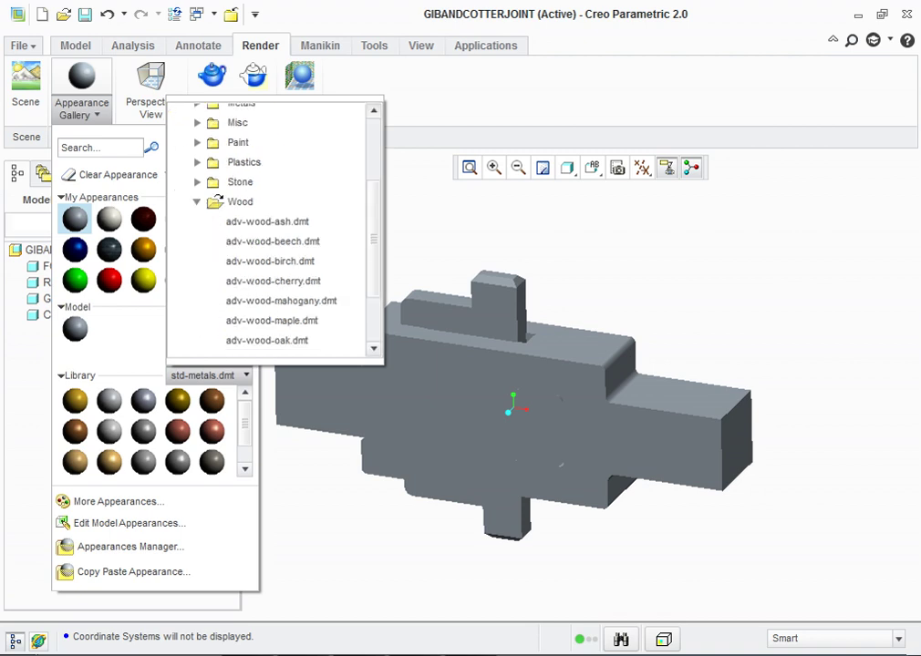
pyautogui.click(272, 281)
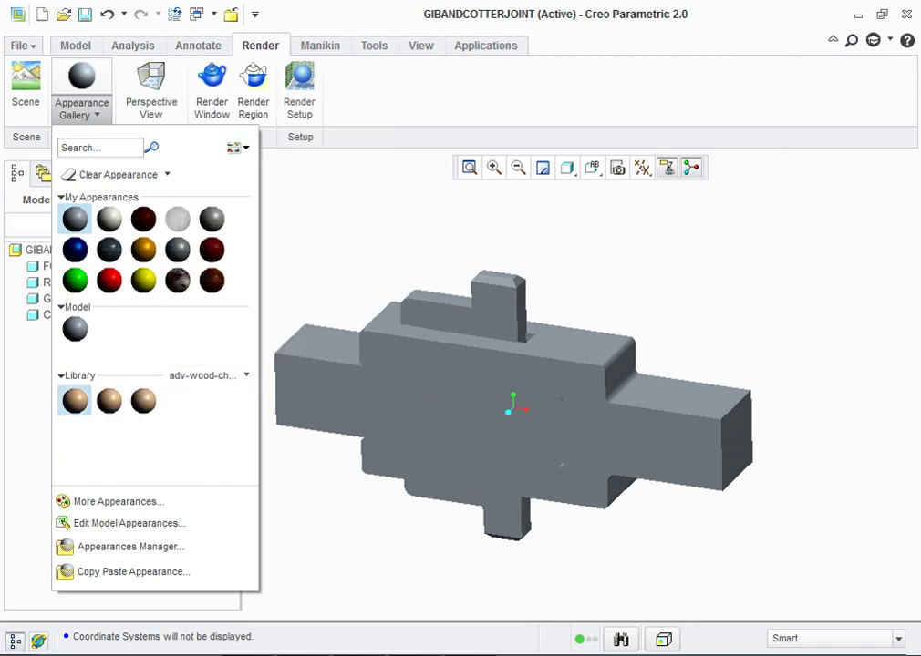
pyautogui.click(75, 401)
pyautogui.click(365, 382)
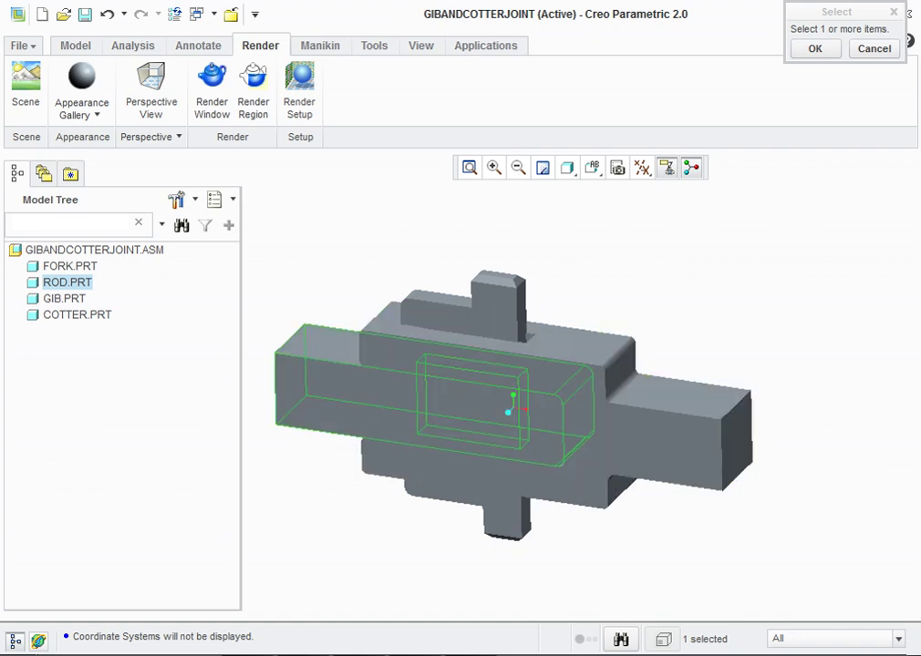
pyautogui.click(814, 48)
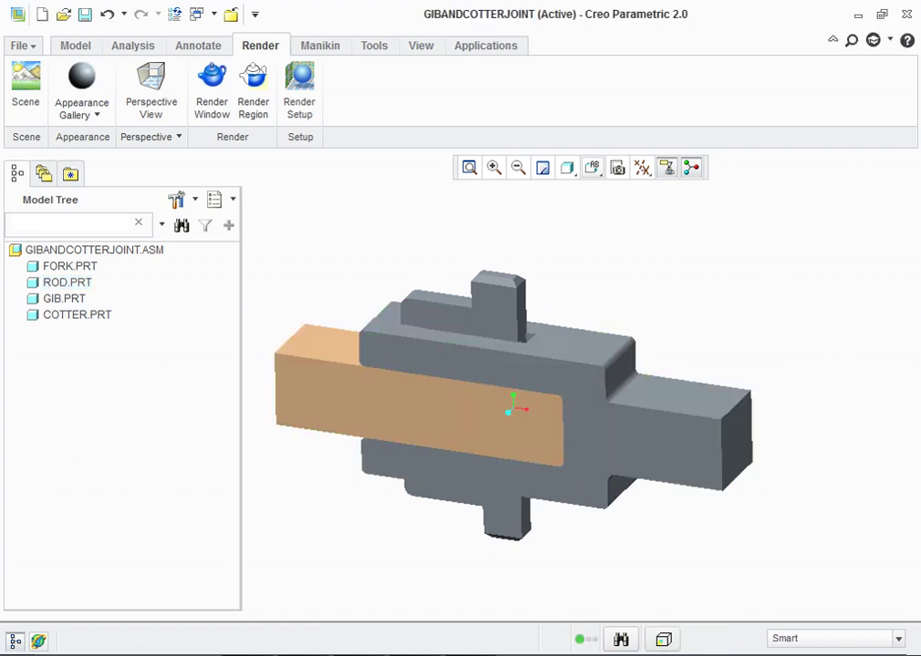
pyautogui.click(593, 167)
pyautogui.click(568, 167)
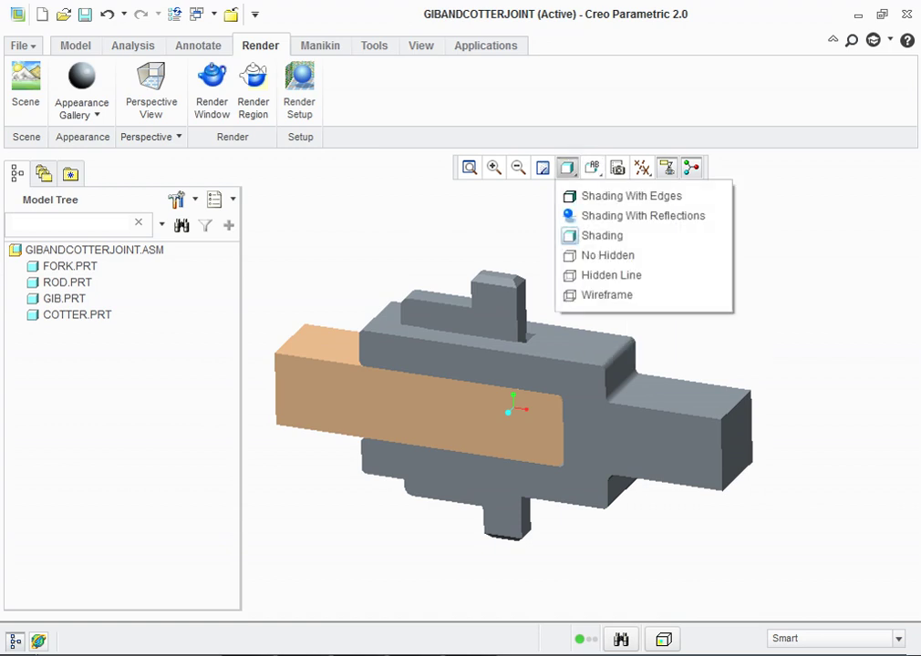
# Step: Shade the model with reflections and give the fork a cherry wood appearance
pyautogui.click(638, 213)
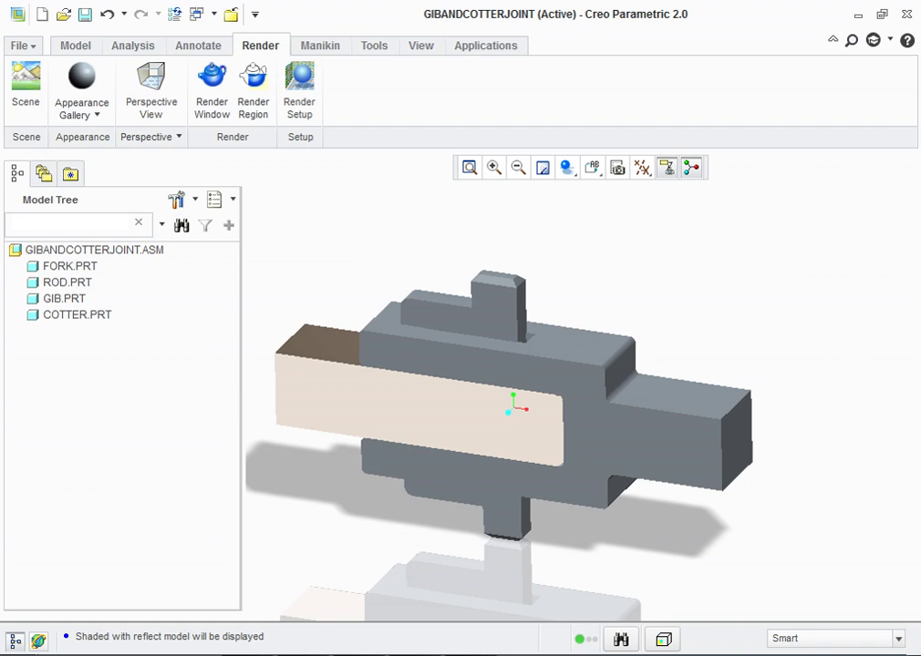
pyautogui.click(81, 91)
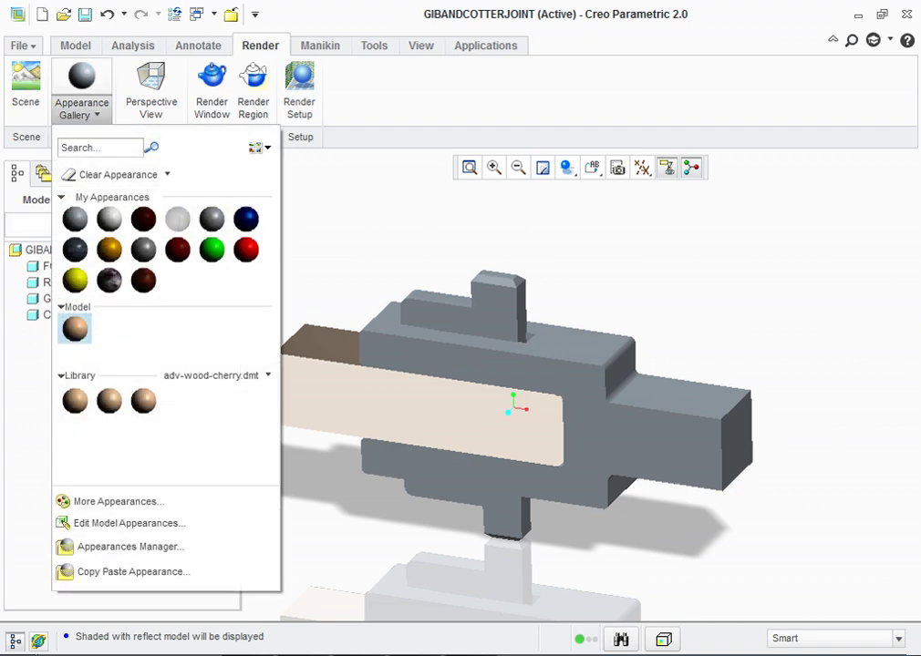
pyautogui.click(74, 328)
pyautogui.click(70, 266)
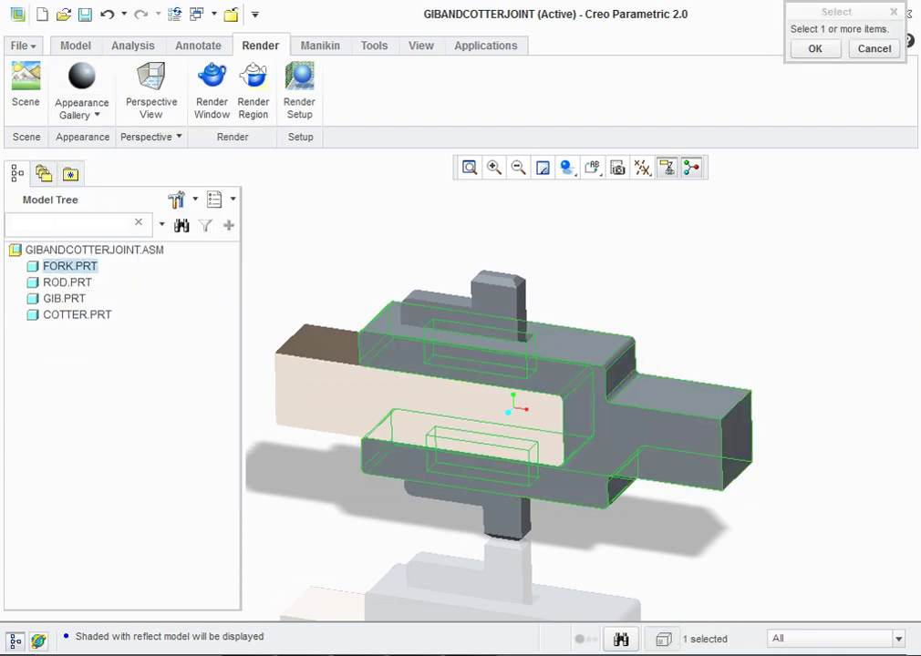
pyautogui.press('Return')
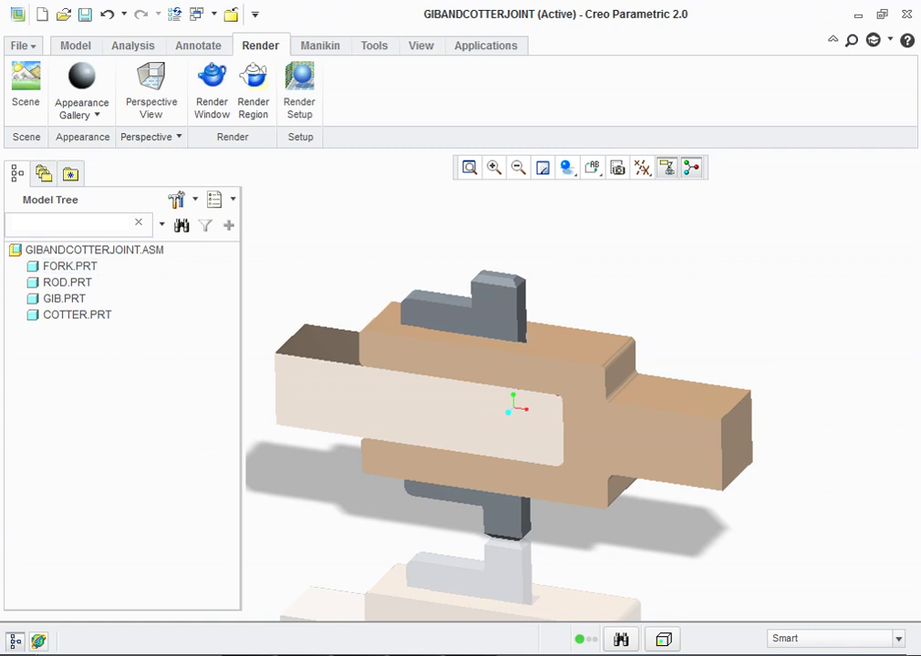
# Step: Apply an ash wood appearance from the adv-wood-ash library to the gib
pyautogui.click(81, 82)
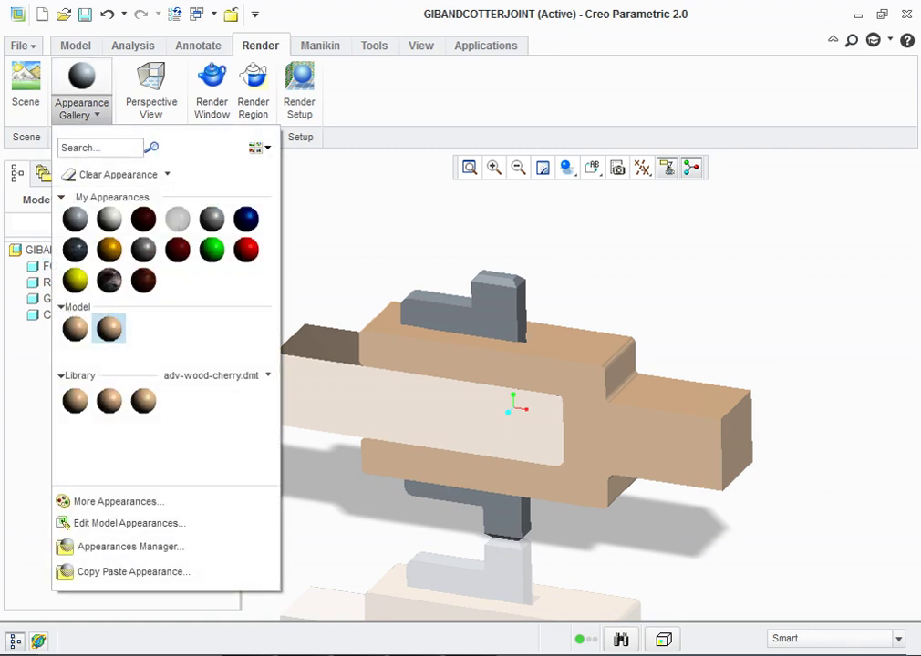
pyautogui.click(217, 374)
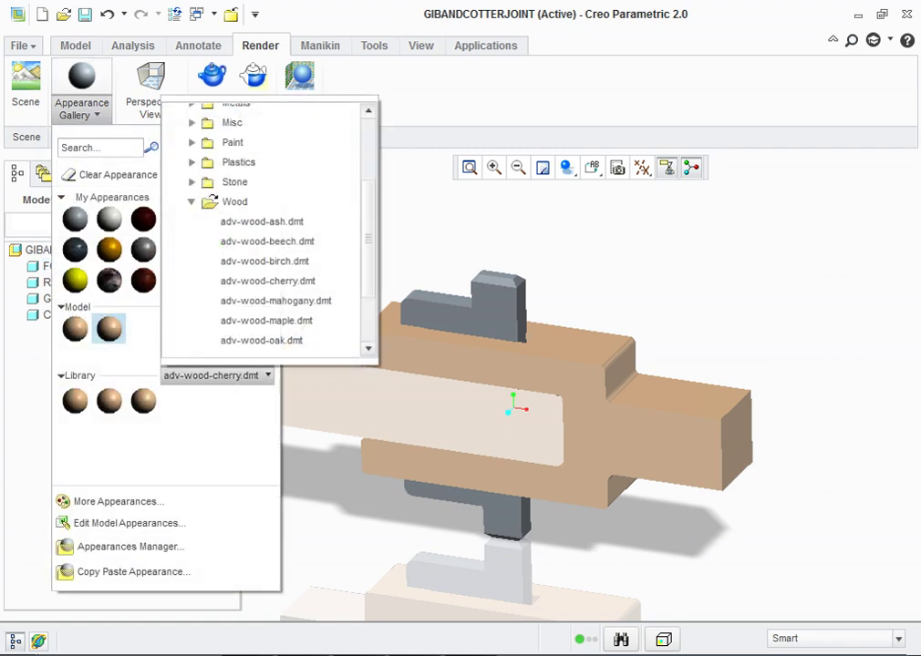
pyautogui.click(261, 222)
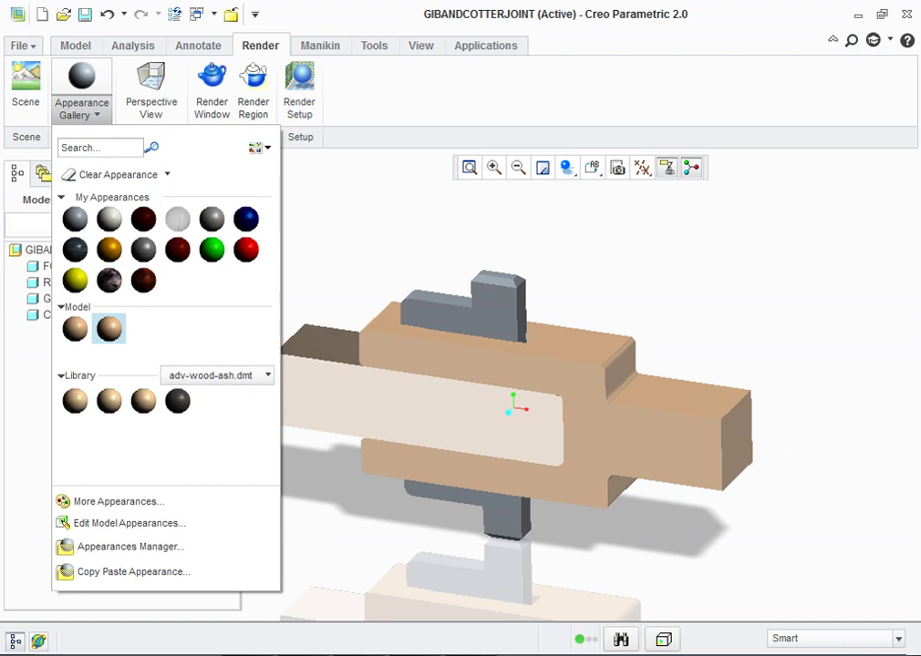
pyautogui.click(109, 329)
pyautogui.click(426, 401)
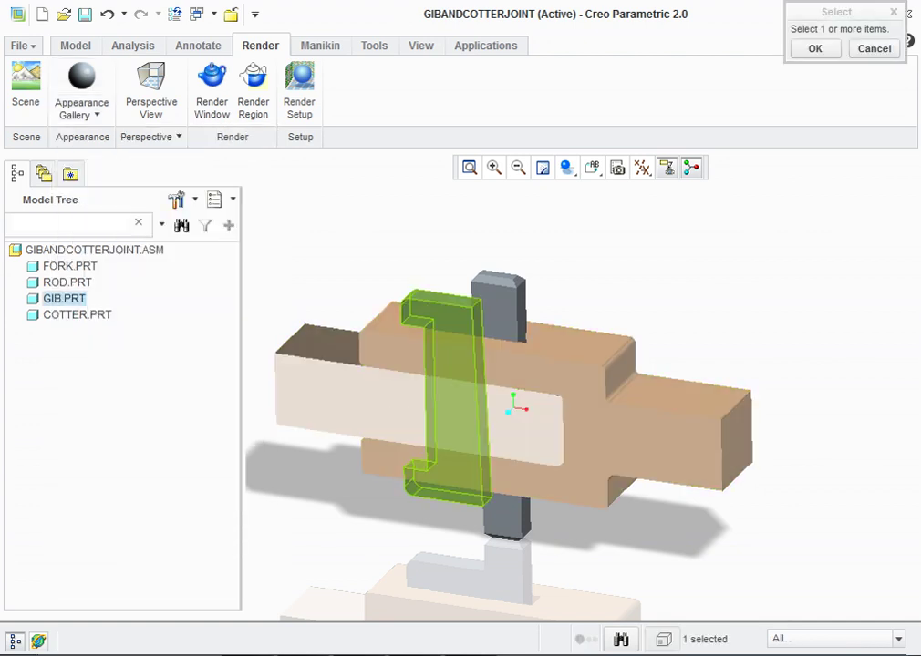
pyautogui.press('Return')
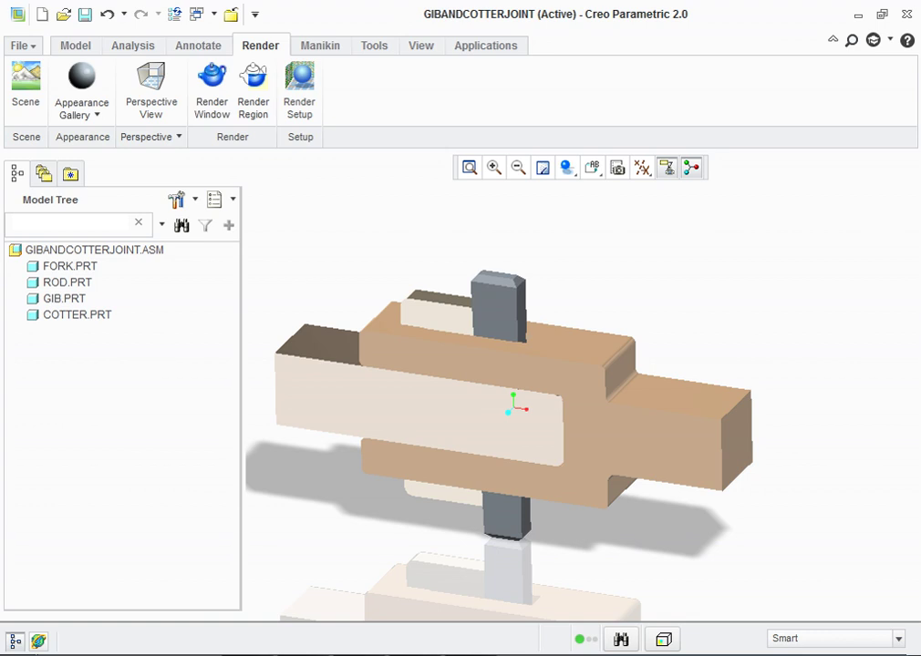
# Step: Apply the ash wood appearance to the cotter as well
pyautogui.click(81, 86)
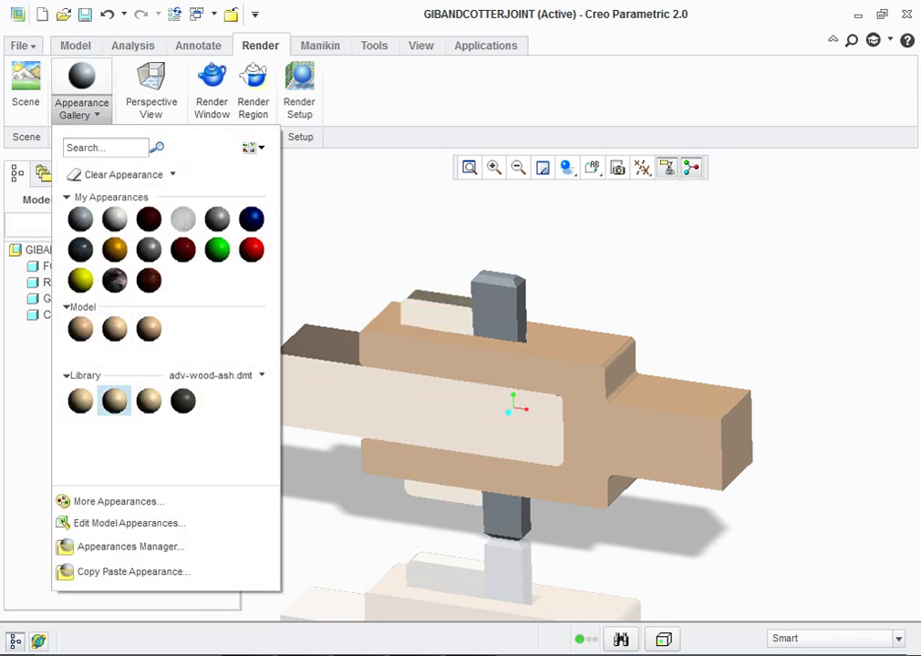
pyautogui.click(114, 402)
pyautogui.click(497, 310)
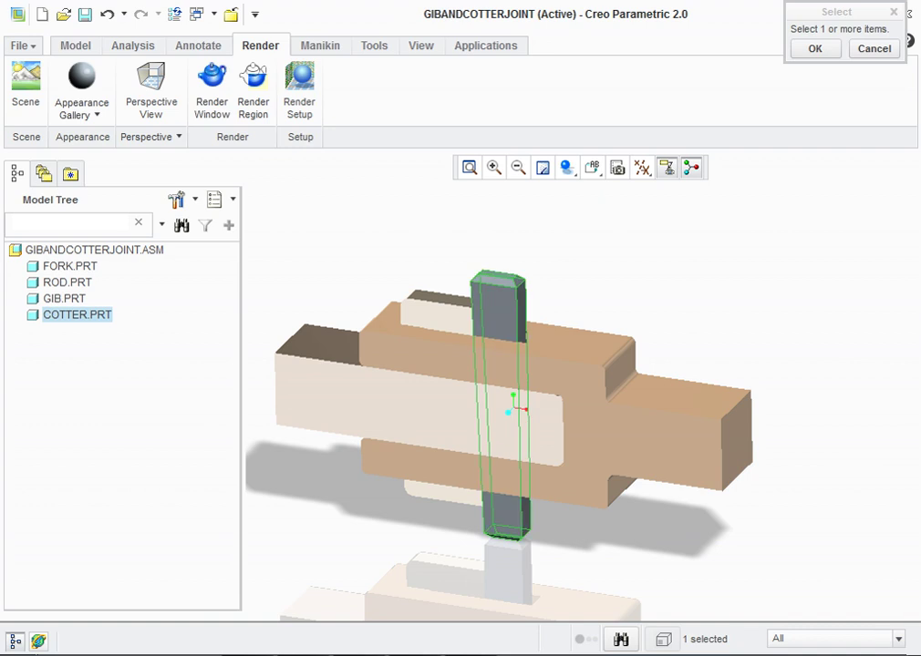
pyautogui.press('Return')
pyautogui.scroll(2, 711, 392)
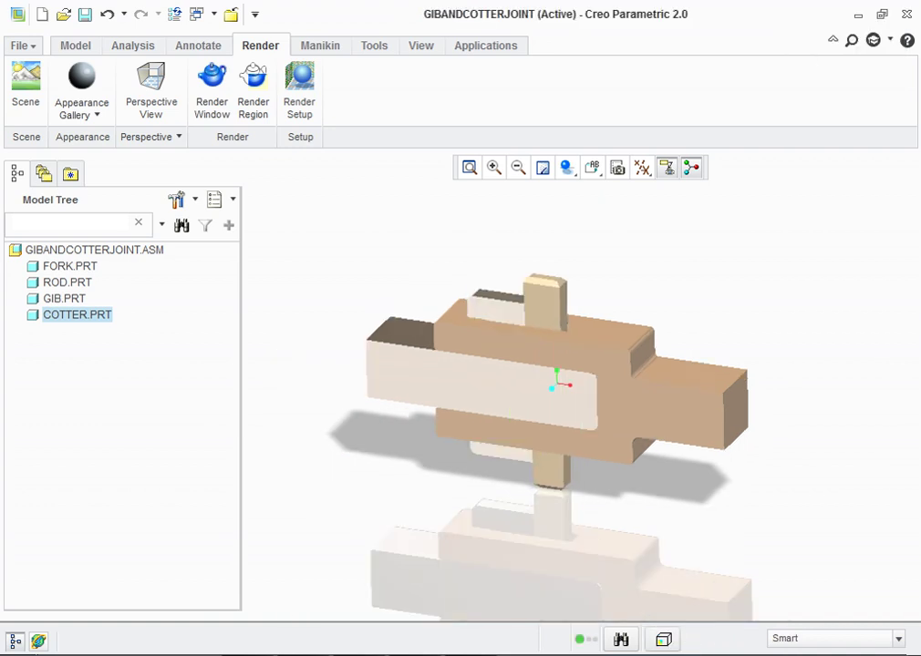
pyautogui.scroll(-2, 565, 401)
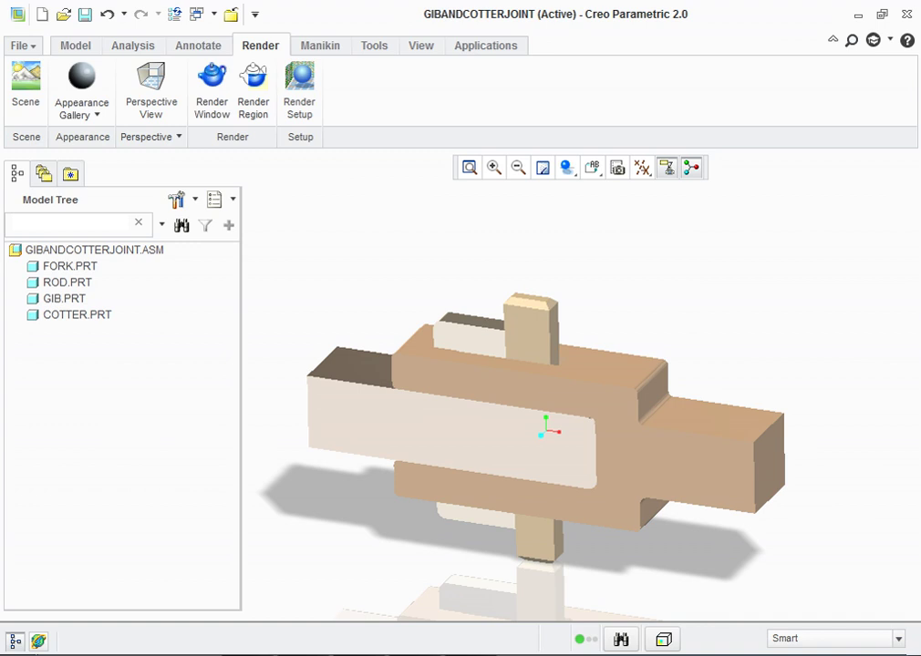
# Step: Return the model to the default orientation and save GIBANDCOTTERJOINT.ASM
pyautogui.click(593, 168)
pyautogui.click(629, 195)
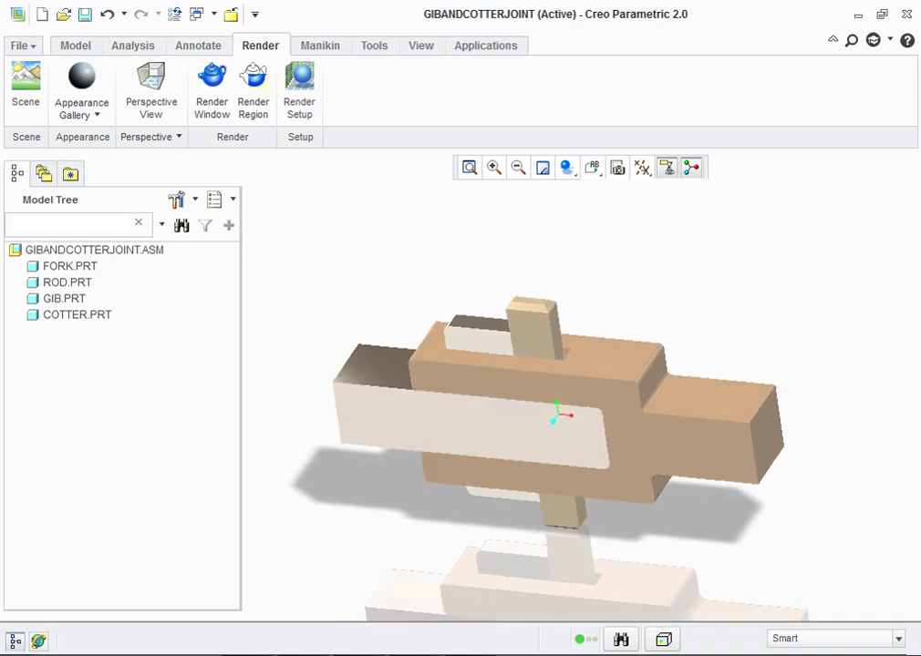
pyautogui.click(593, 168)
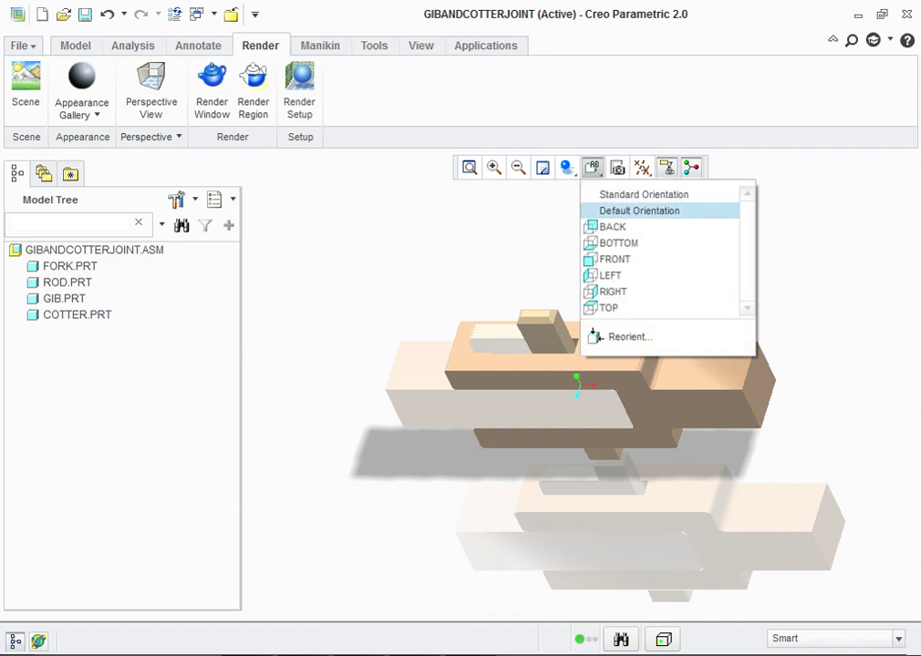
pyautogui.click(658, 208)
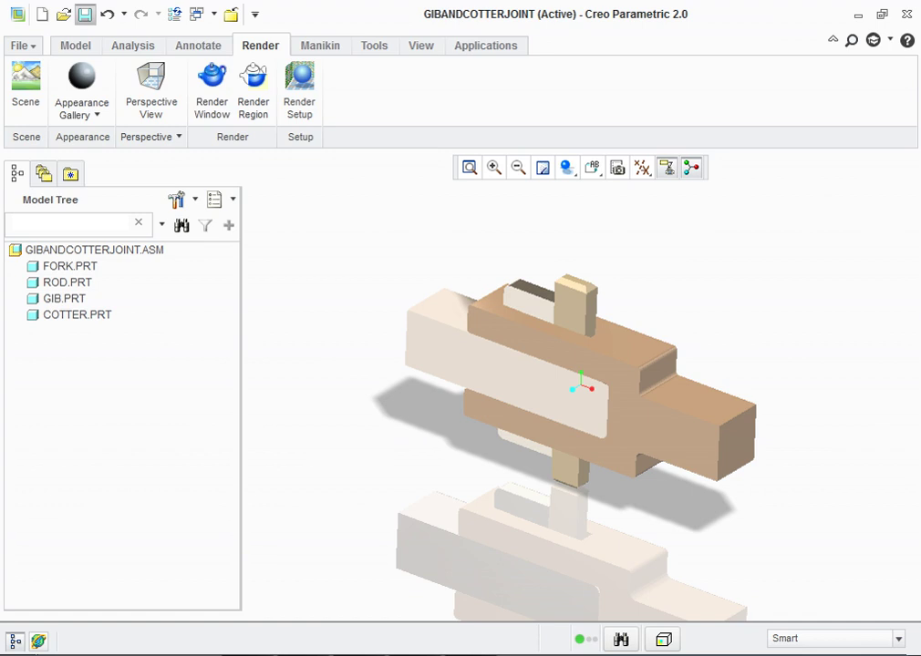
pyautogui.click(84, 13)
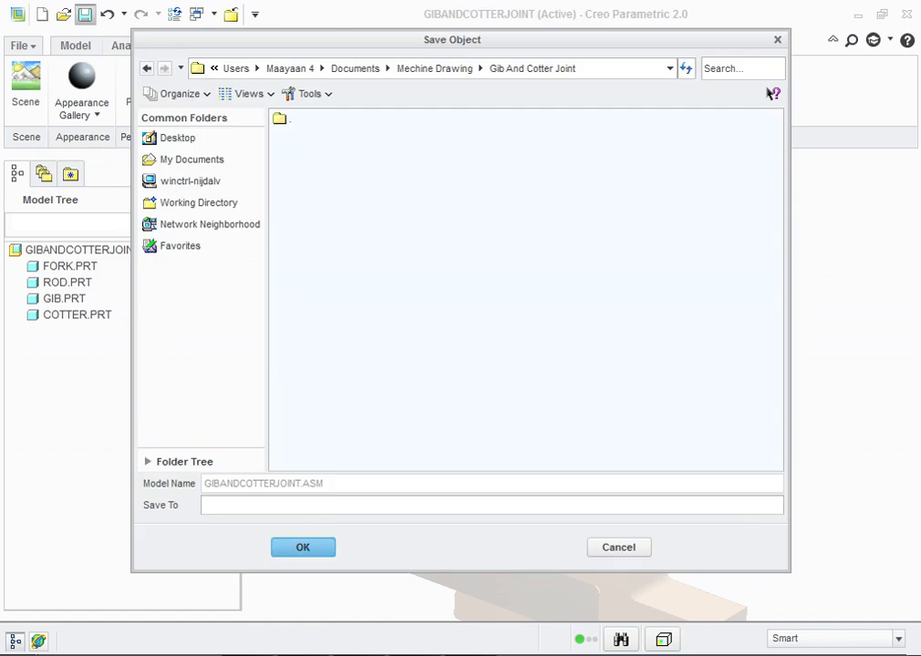
pyautogui.press('Return')
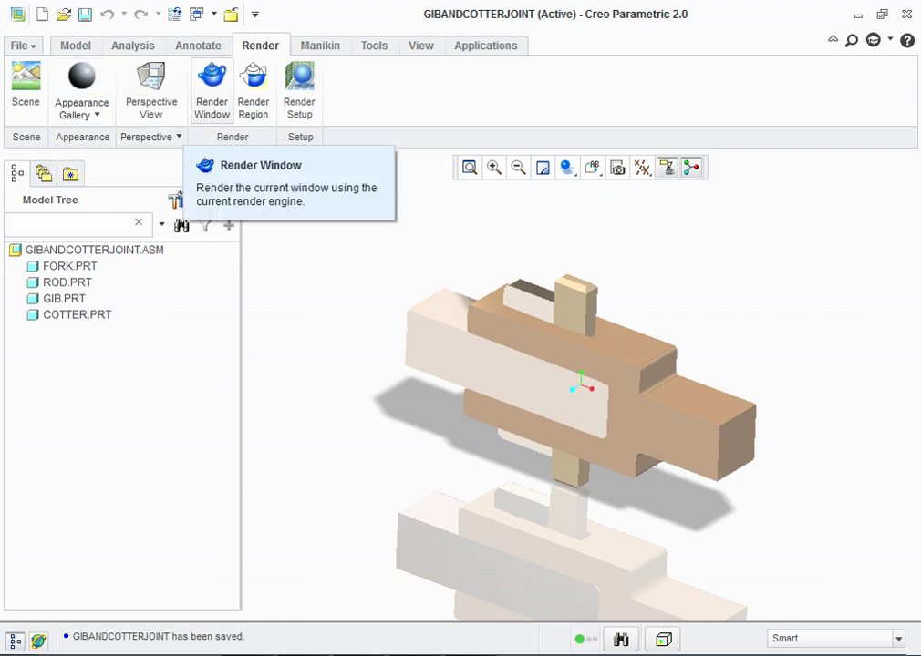
# Step: Render the wood-textured assembly and save a copy of the image as JPEG (*.jpg)
pyautogui.click(211, 91)
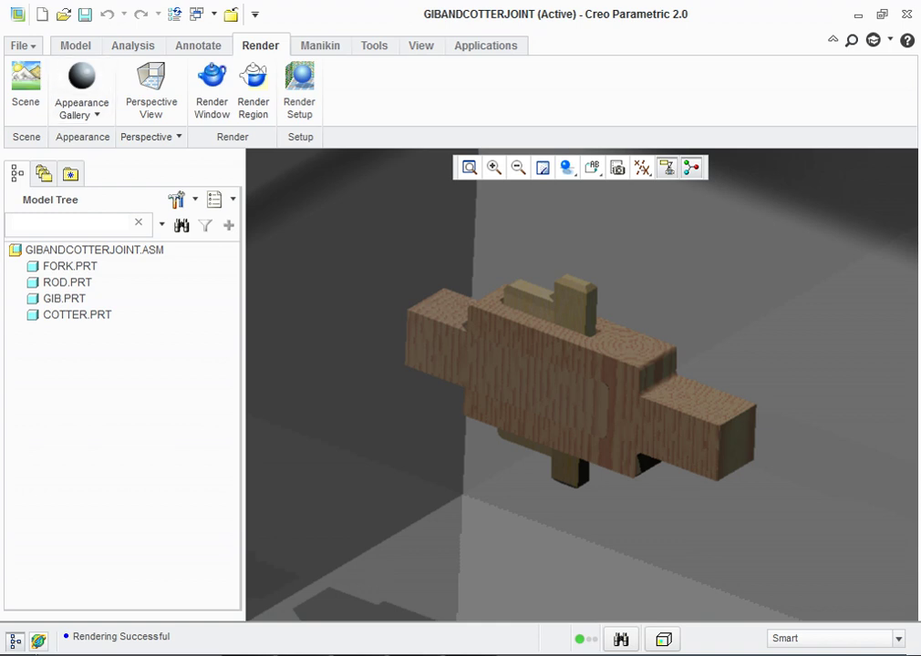
pyautogui.click(22, 46)
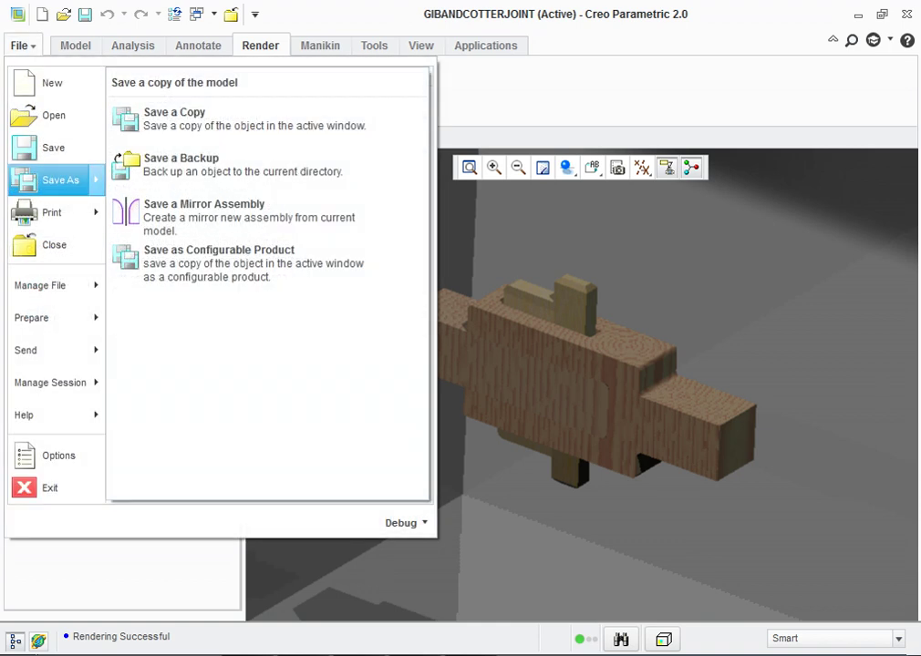
pyautogui.click(182, 113)
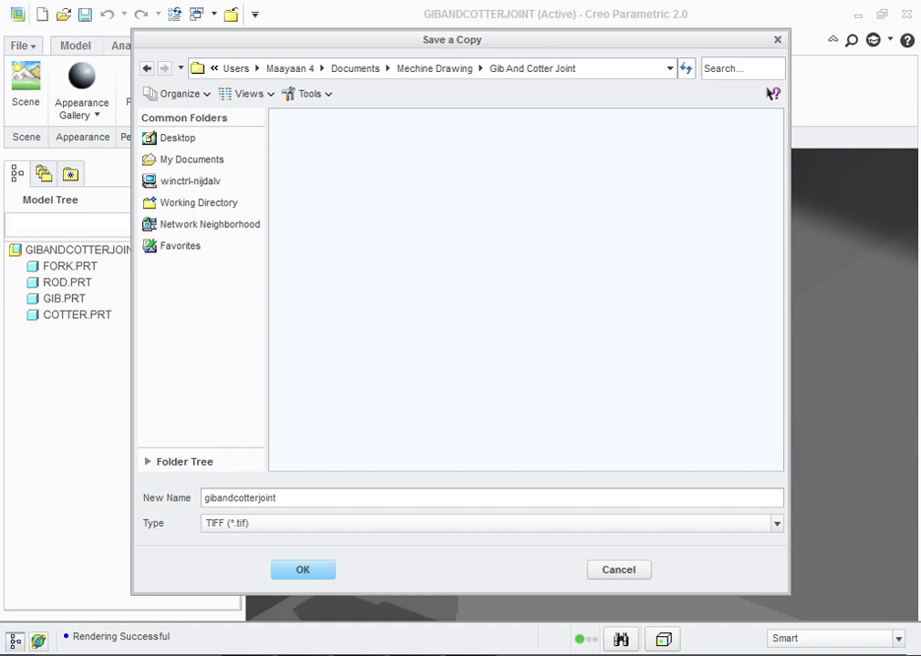
pyautogui.click(776, 524)
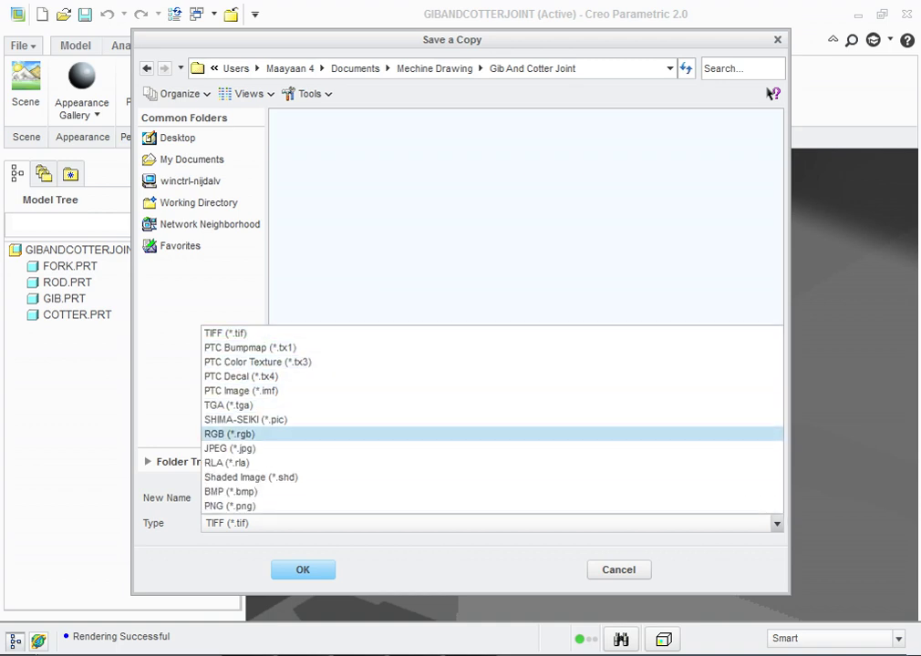
pyautogui.click(229, 449)
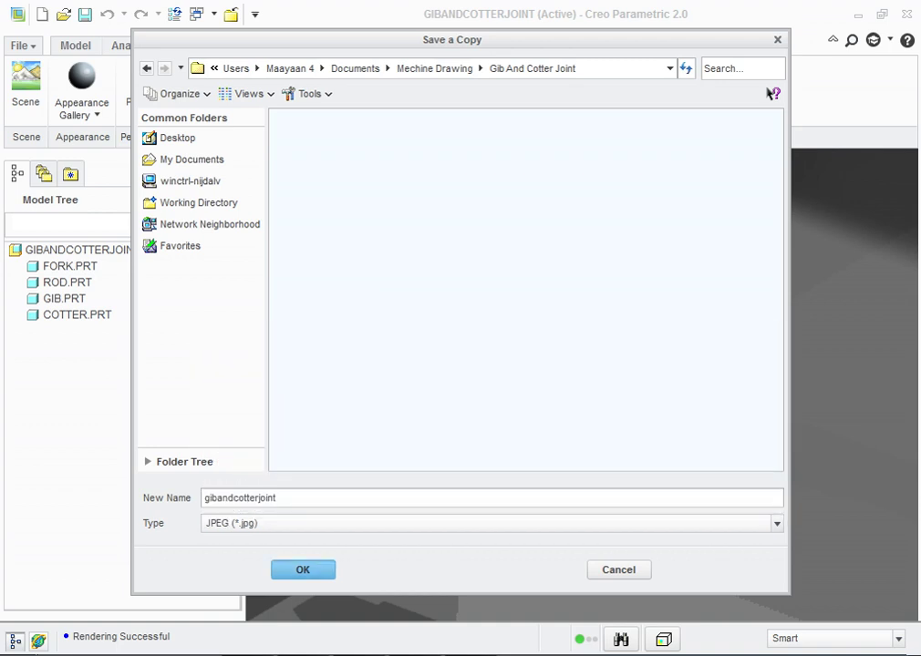
pyautogui.press('Return')
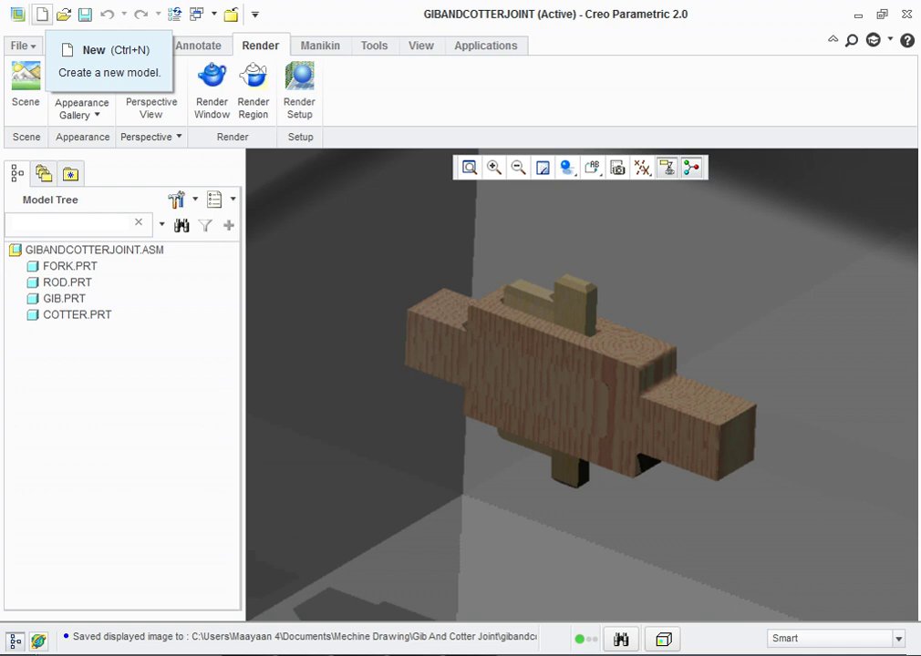
# Step: Save a copy of the assembly as PDF U3D (*.pdf) with an A0 page size
pyautogui.click(23, 45)
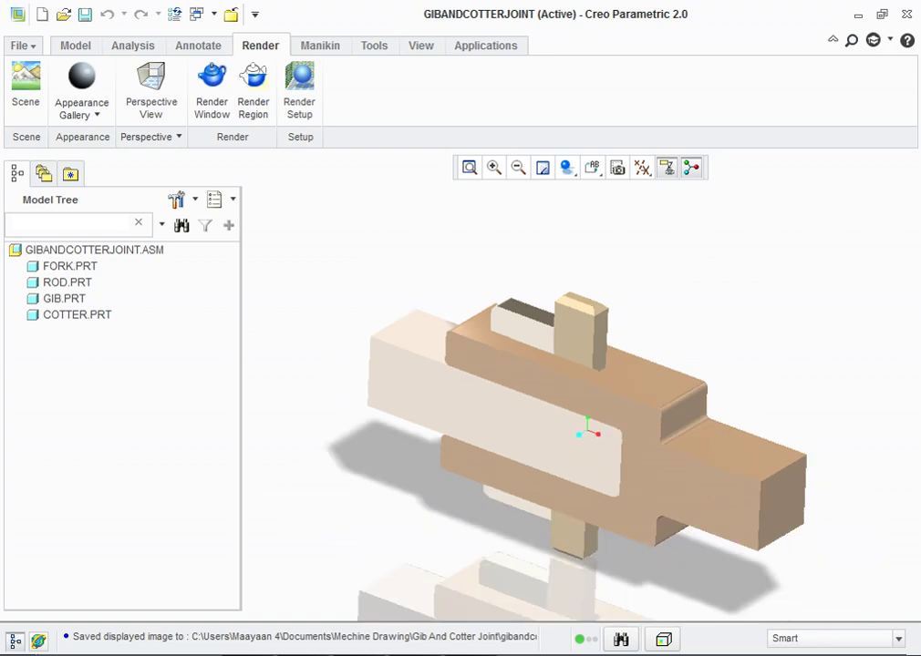
pyautogui.click(22, 45)
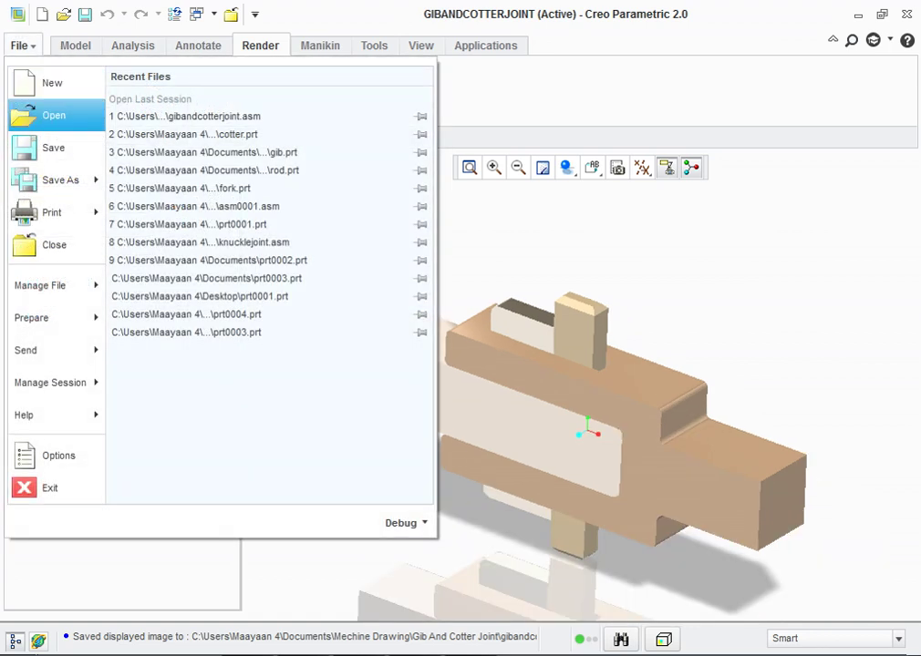
pyautogui.click(174, 119)
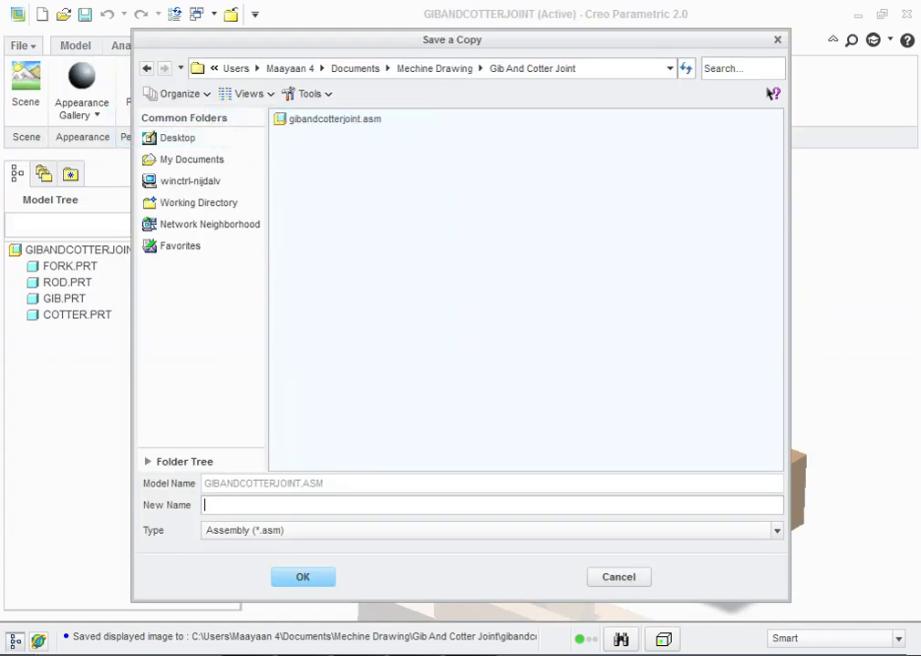
pyautogui.click(776, 530)
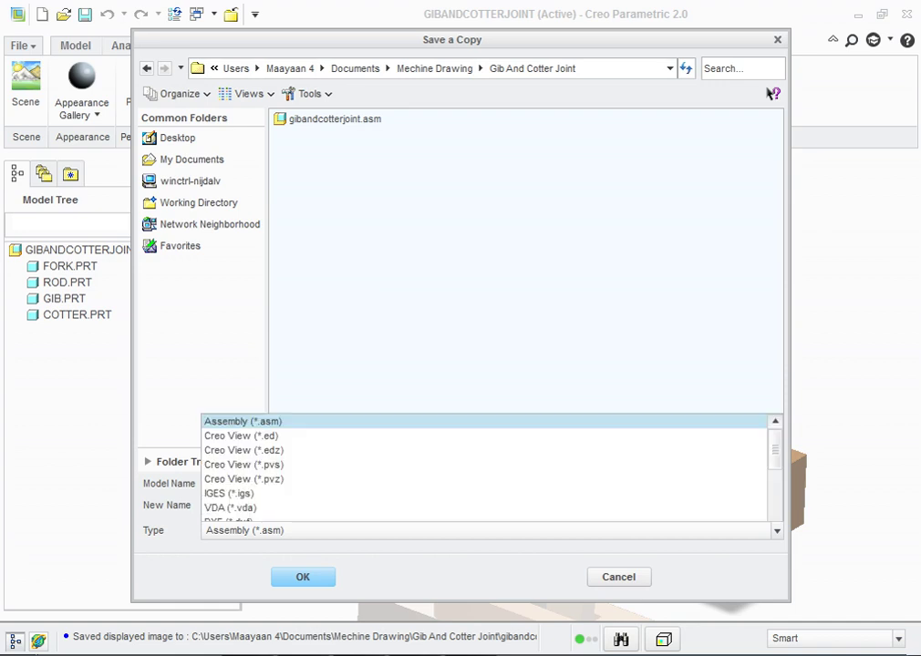
pyautogui.scroll(-2, 364, 470)
pyautogui.scroll(-2, 364, 469)
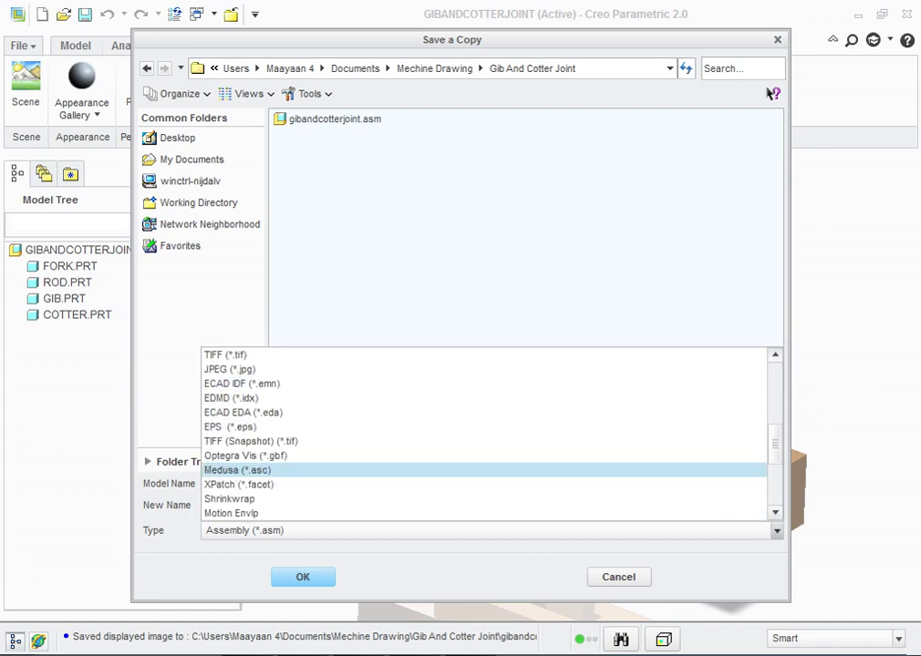
pyautogui.scroll(-3, 365, 470)
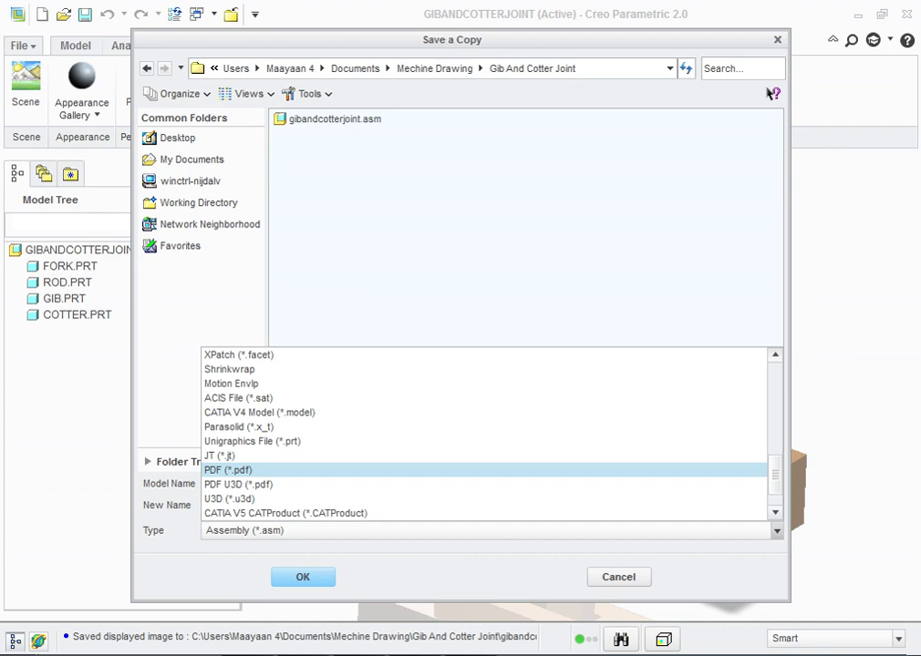
pyautogui.scroll(-1, 365, 470)
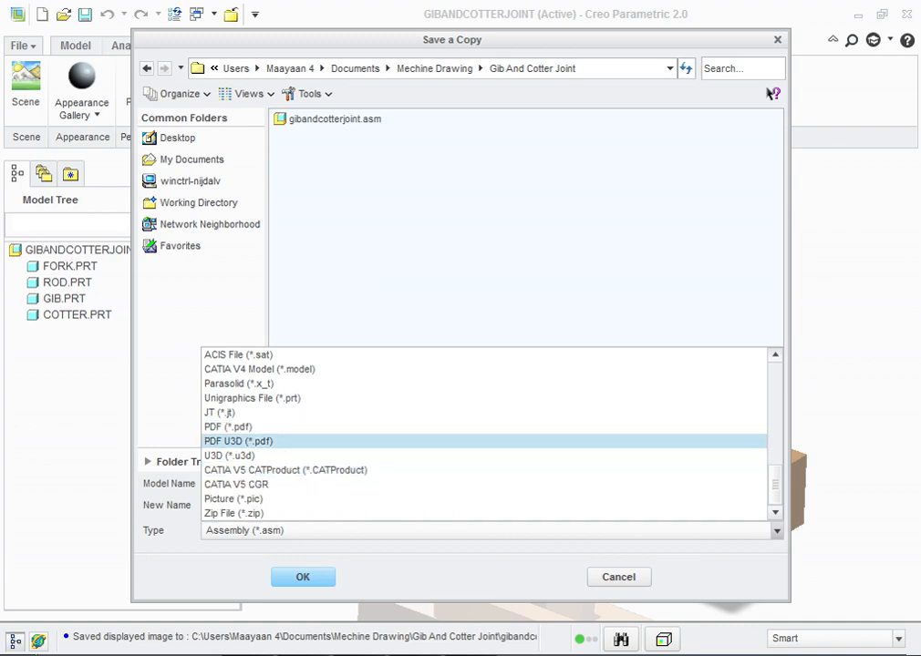
pyautogui.click(365, 442)
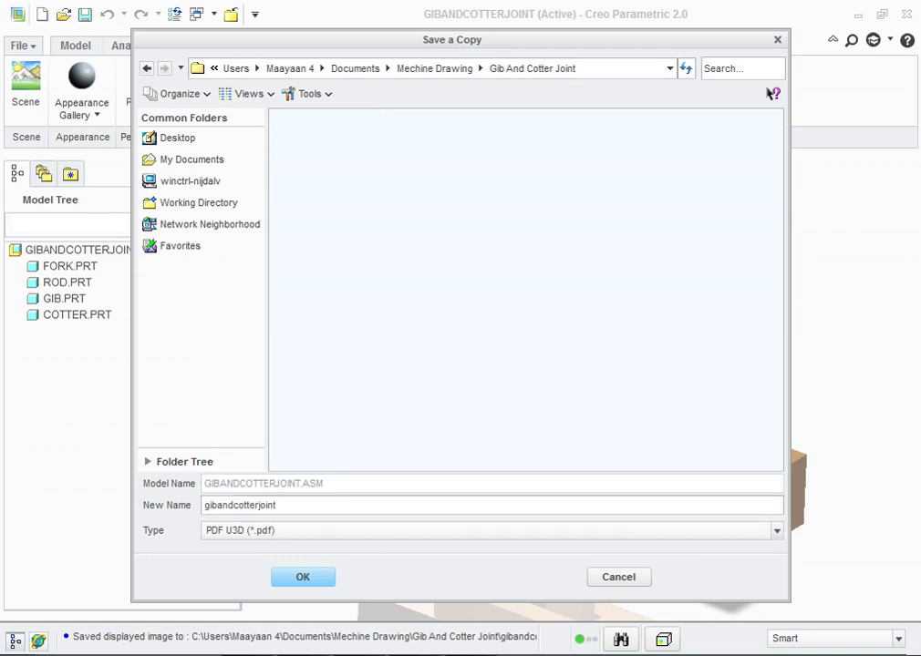
pyautogui.press('Return')
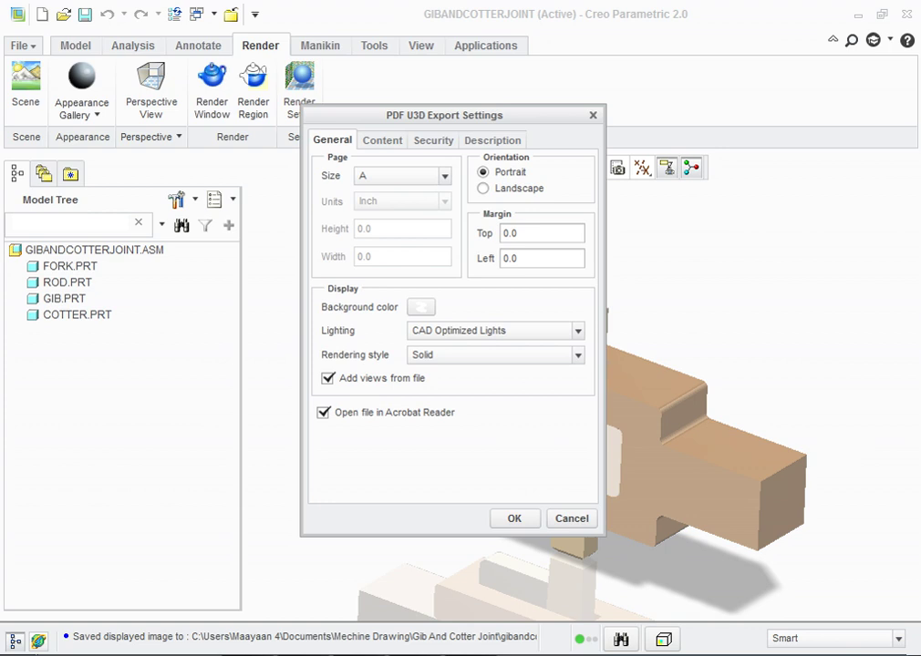
pyautogui.click(444, 175)
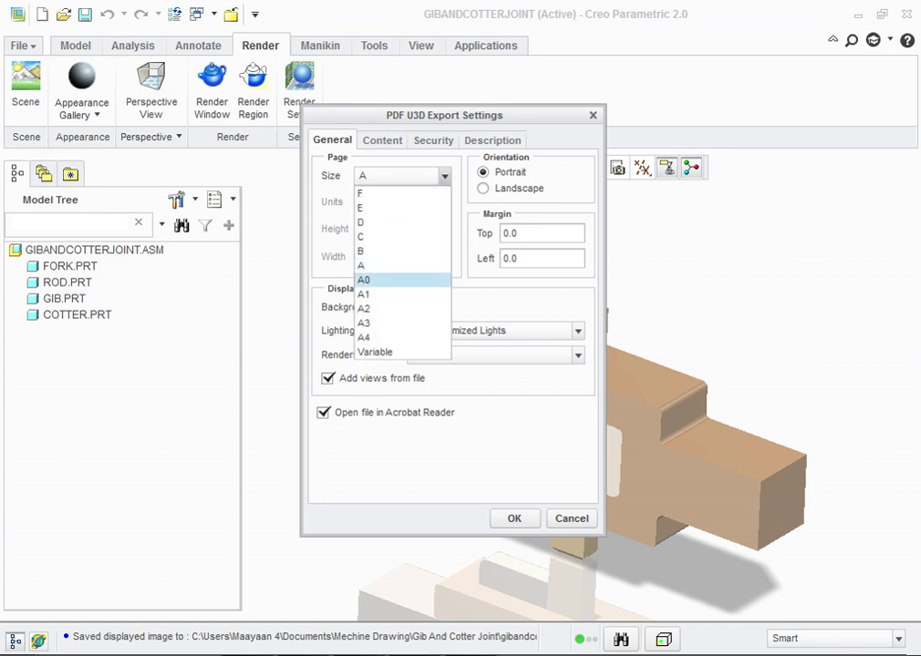
pyautogui.click(383, 280)
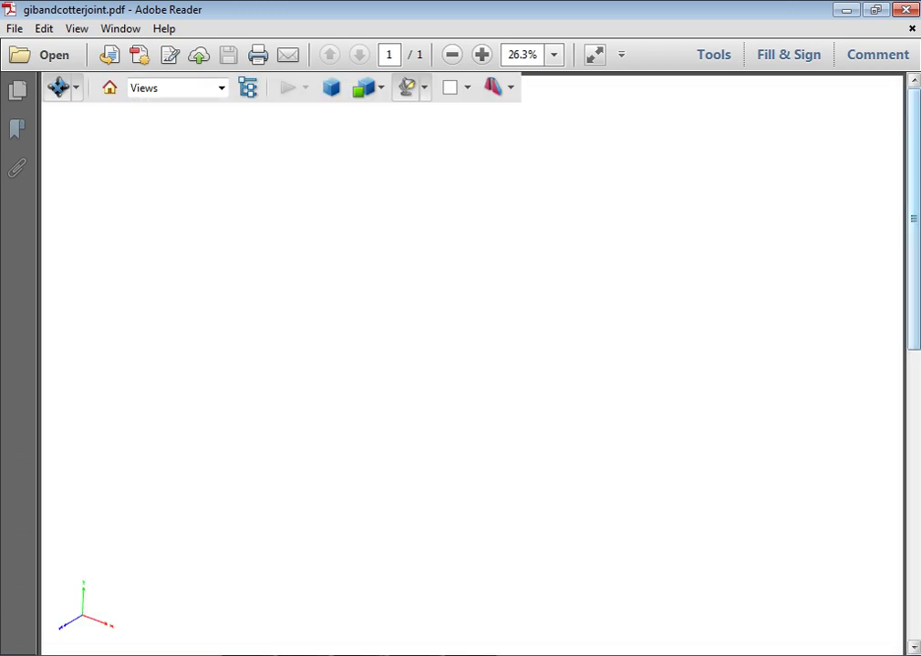
# Step: Scroll down the PDF page to bring the 3D gib and cotter model into view
pyautogui.scroll(-2, 474, 365)
pyautogui.scroll(-2, 474, 365)
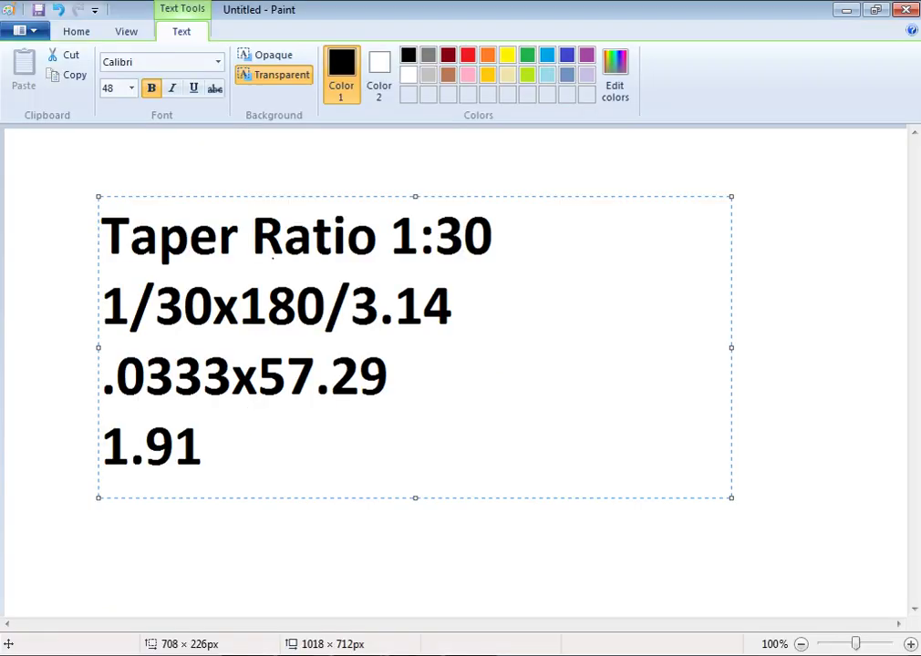
# Step: Type '3D pdf help u to see 3d view in updf' on a new line under 1.91
pyautogui.press('Return')
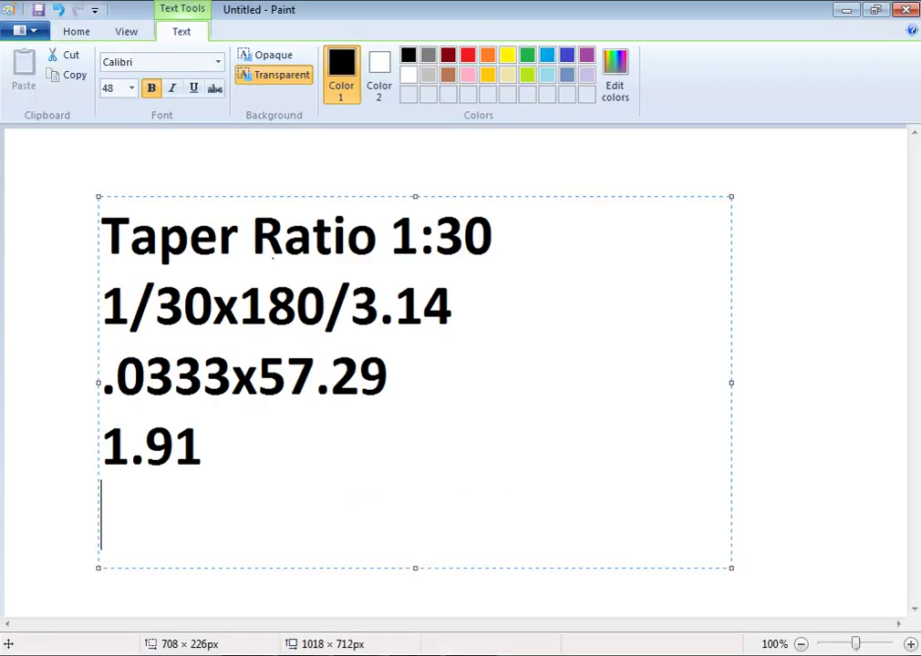
pyautogui.write('#')
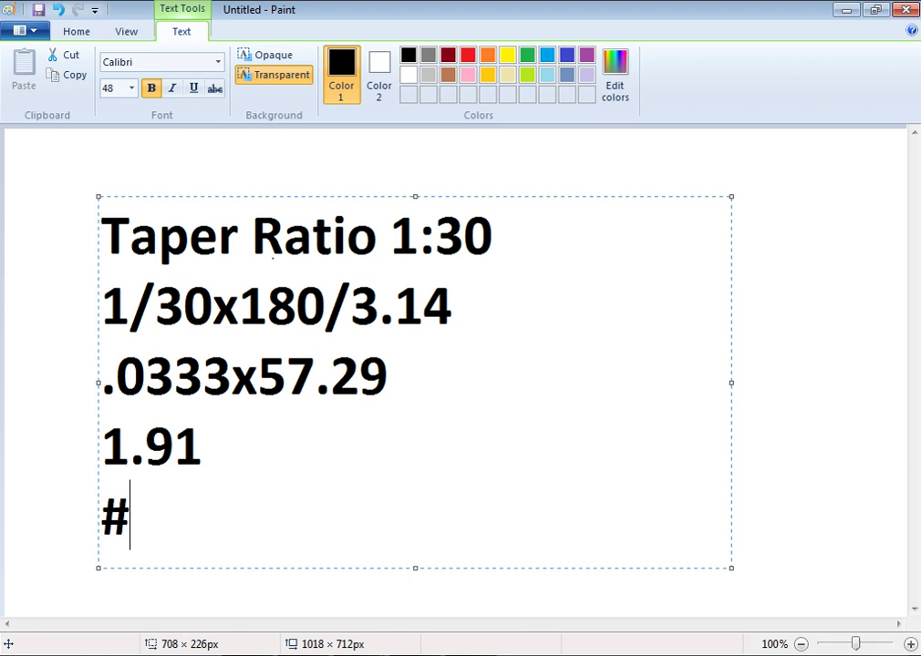
pyautogui.press('BackSpace')
pyautogui.write('3')
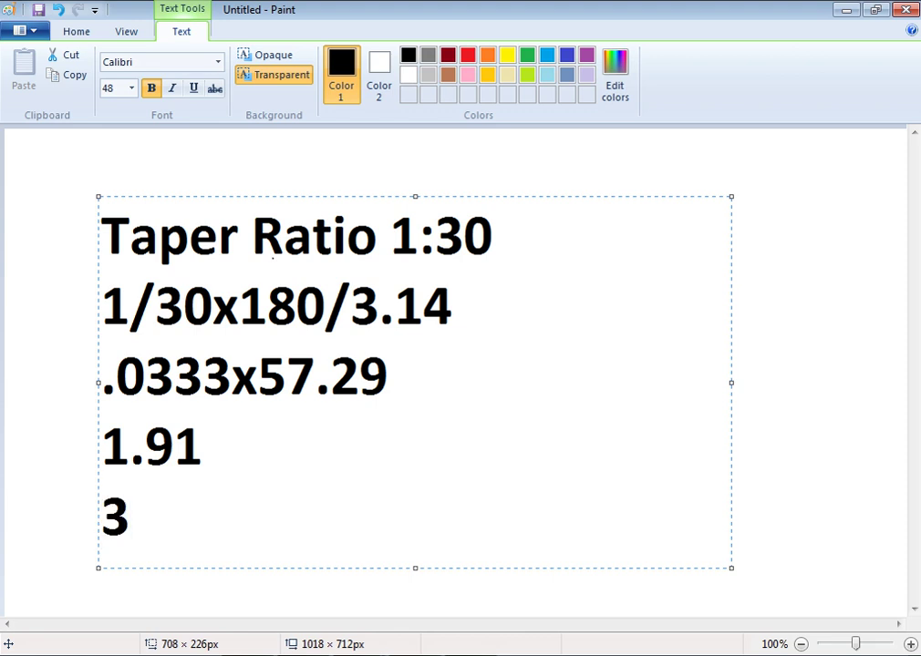
pyautogui.write('D p')
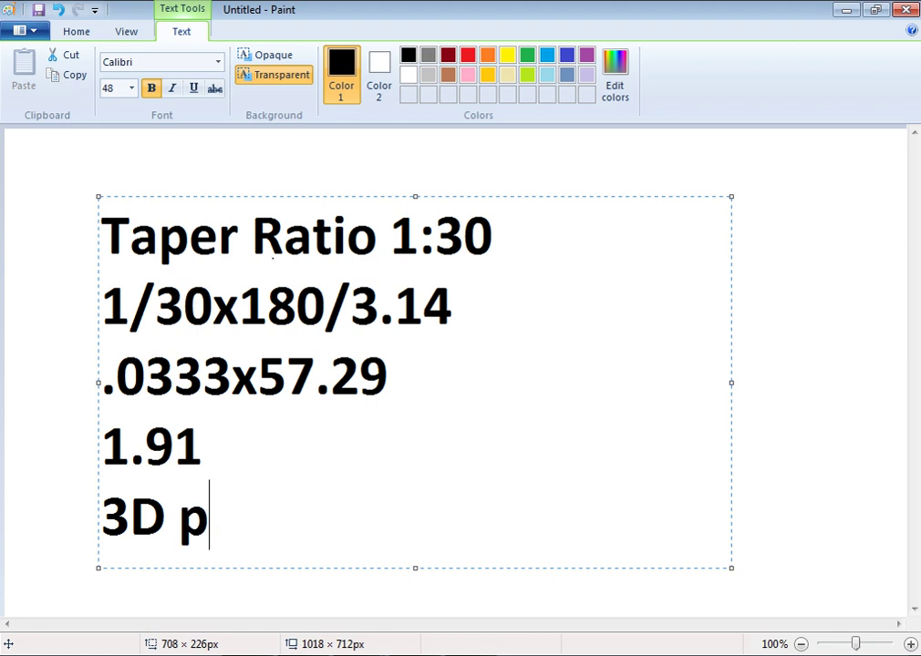
pyautogui.write('df help ')
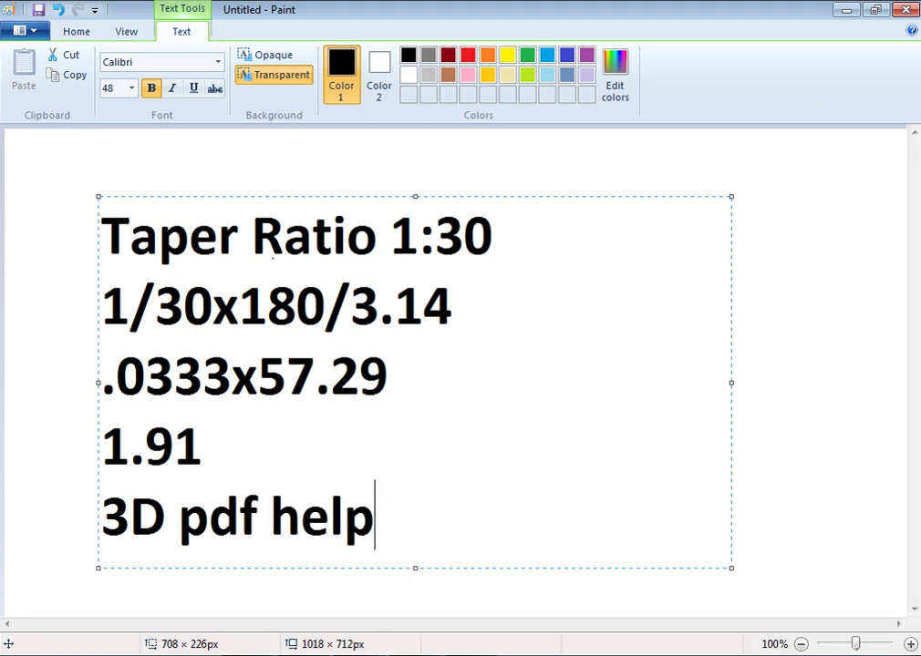
pyautogui.write('u t')
pyautogui.press('BackSpace')
pyautogui.press('BackSpace')
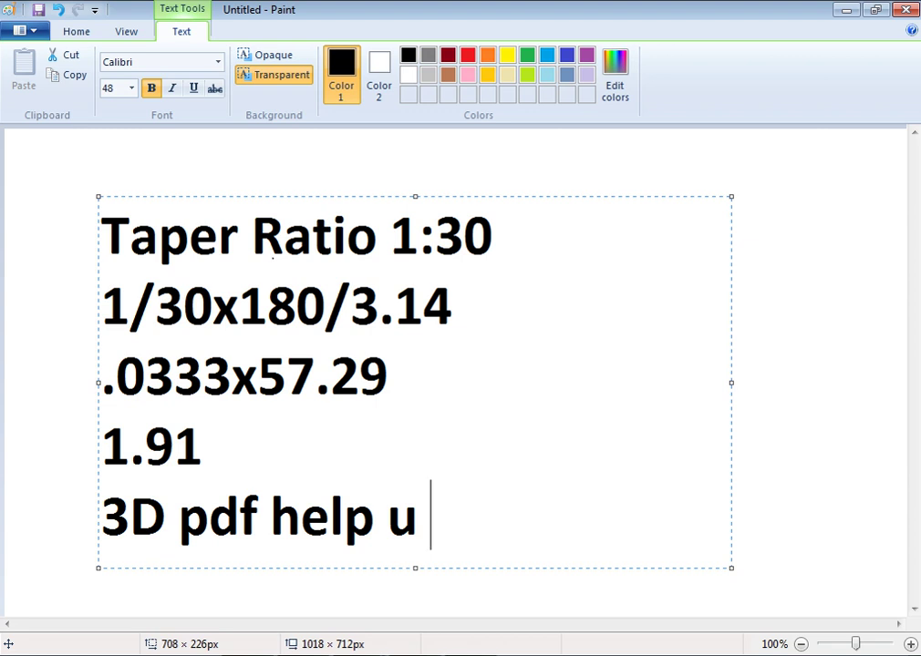
pyautogui.write('to see ')
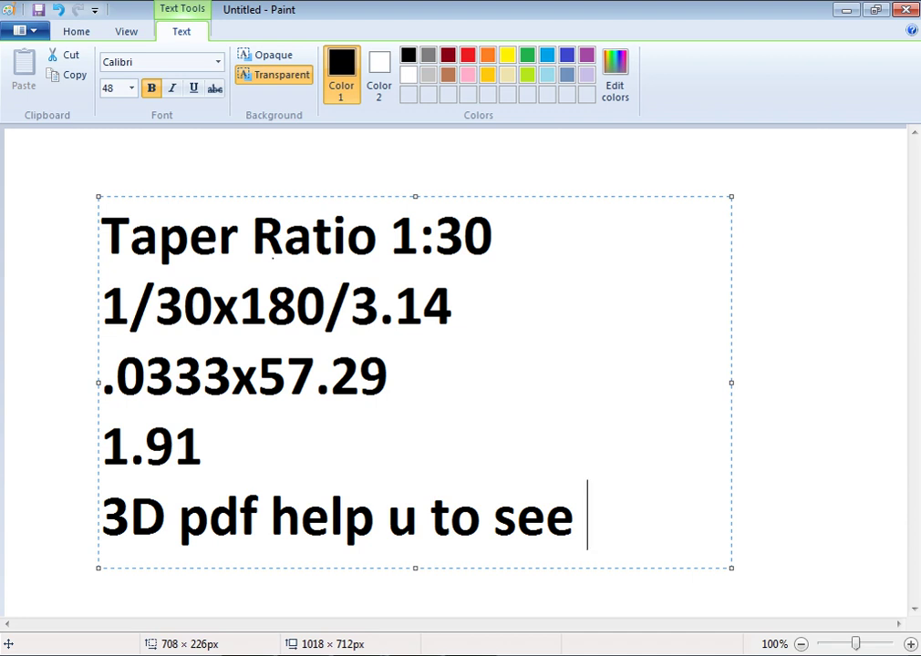
pyautogui.write('3d v')
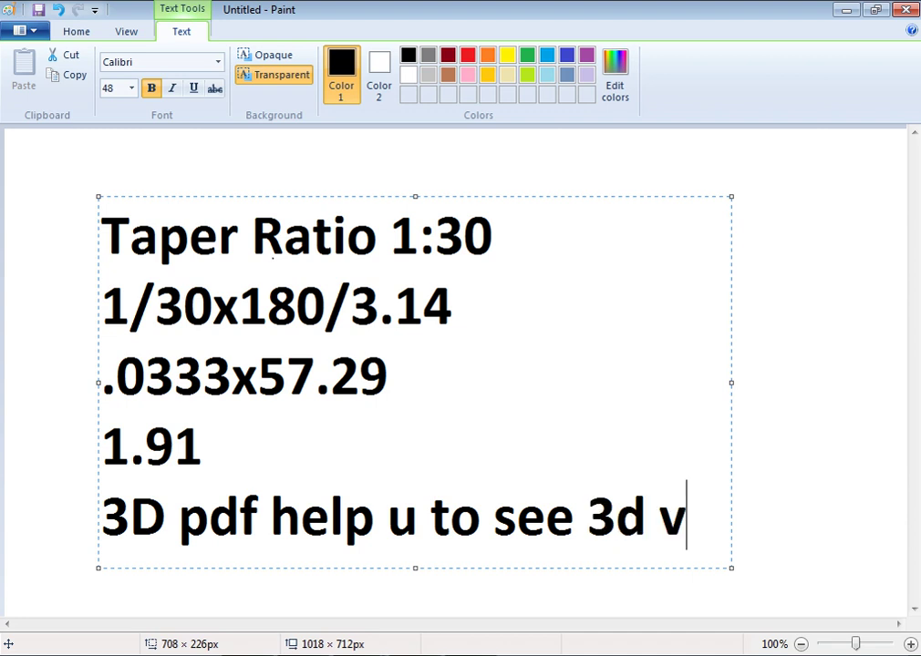
pyautogui.write('iew in')
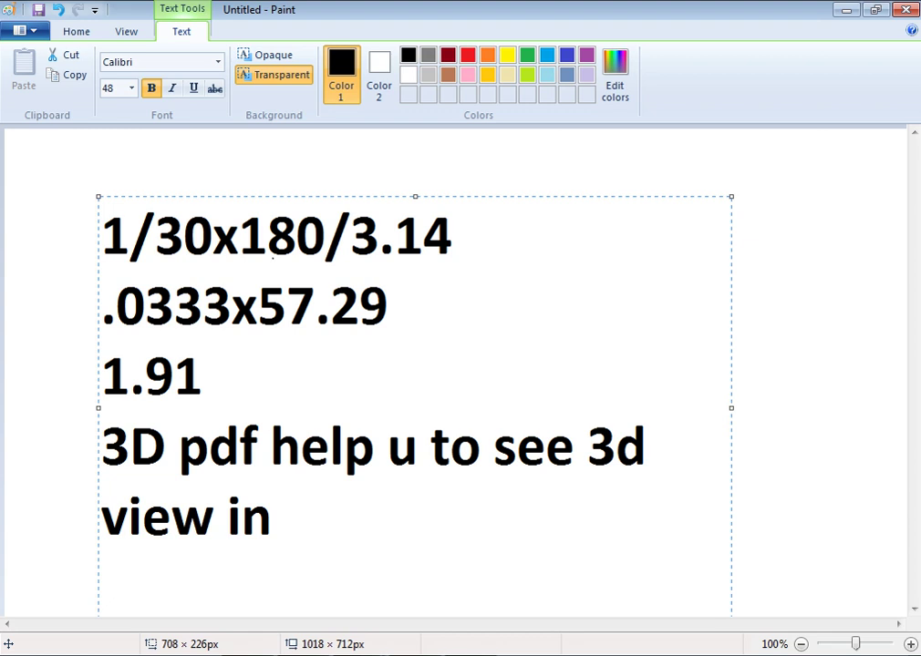
pyautogui.write('updf')
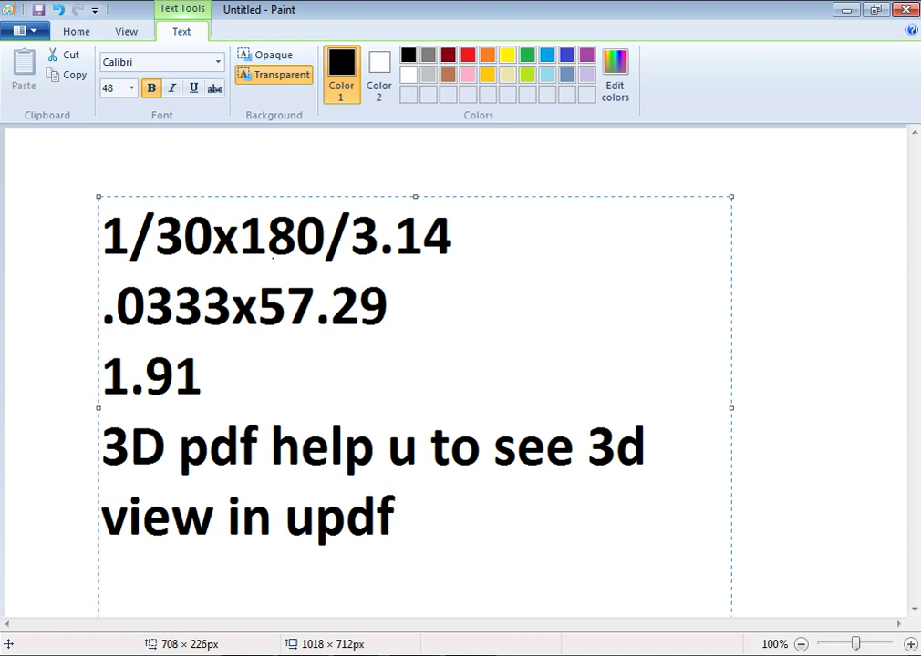
pyautogui.press('Return')
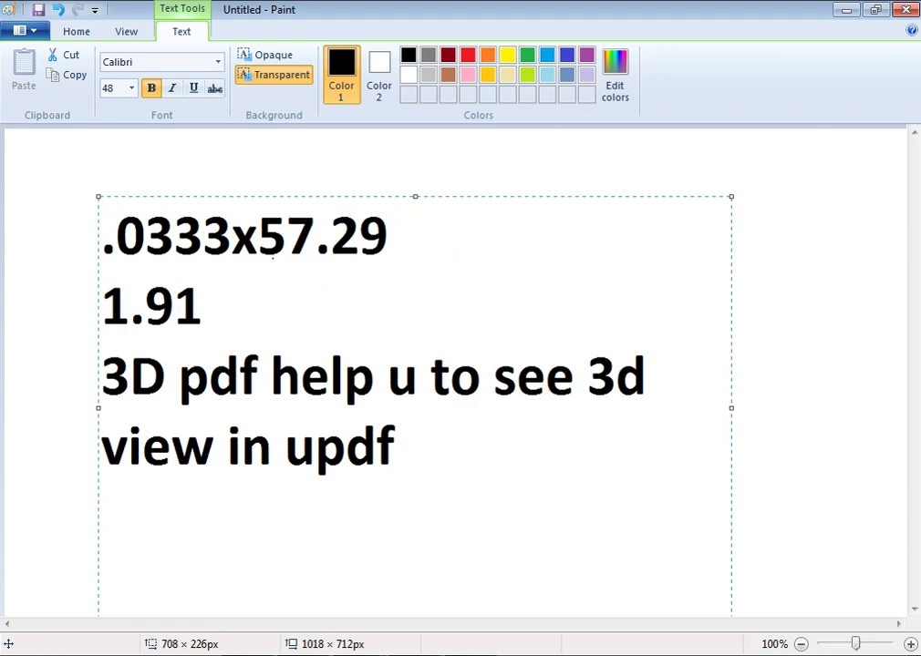